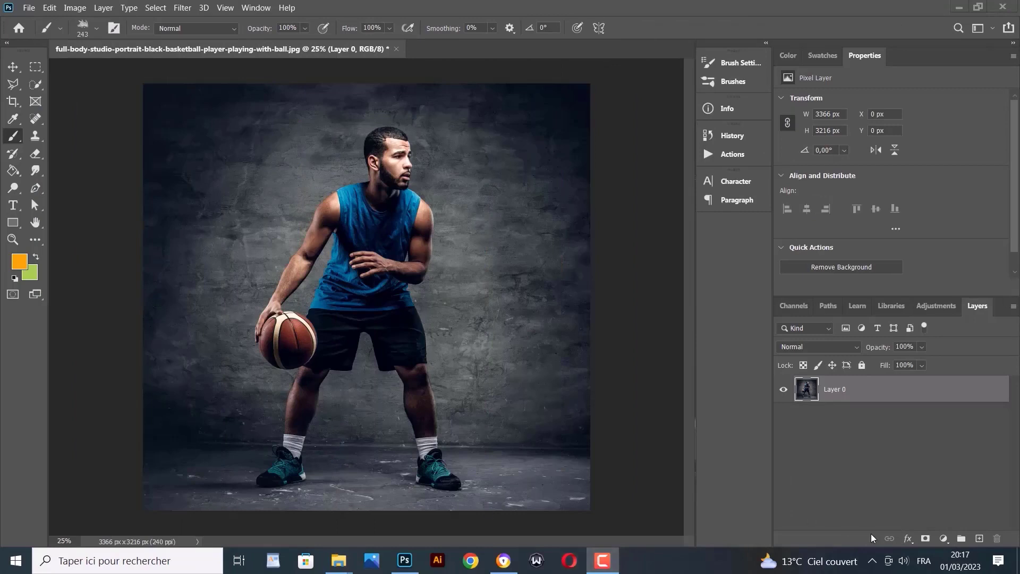
# Add an empty Layer 1 above the photo and set the foreground colour to orange ff9c00
pyautogui.click(980, 539)
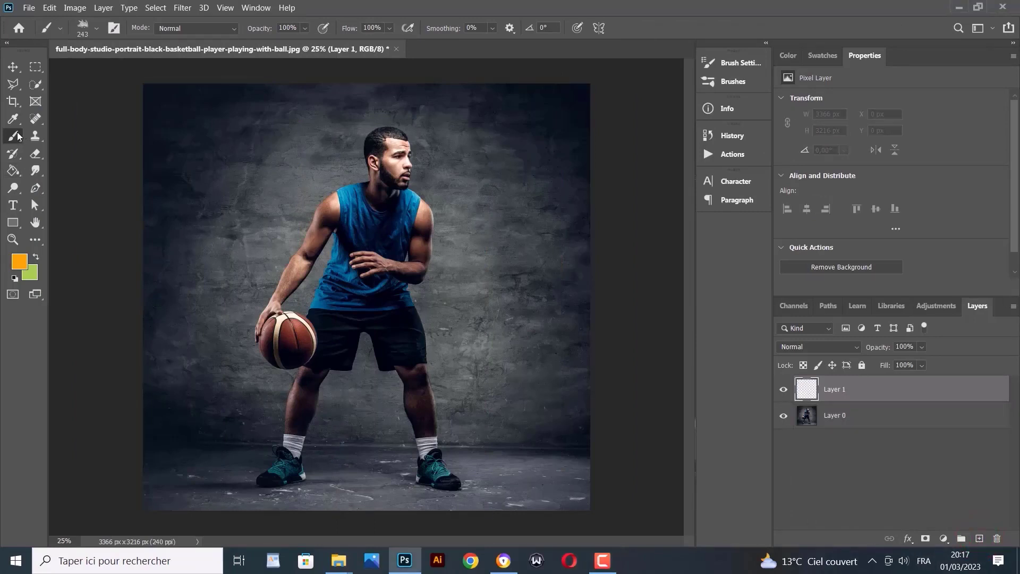
pyautogui.click(24, 260)
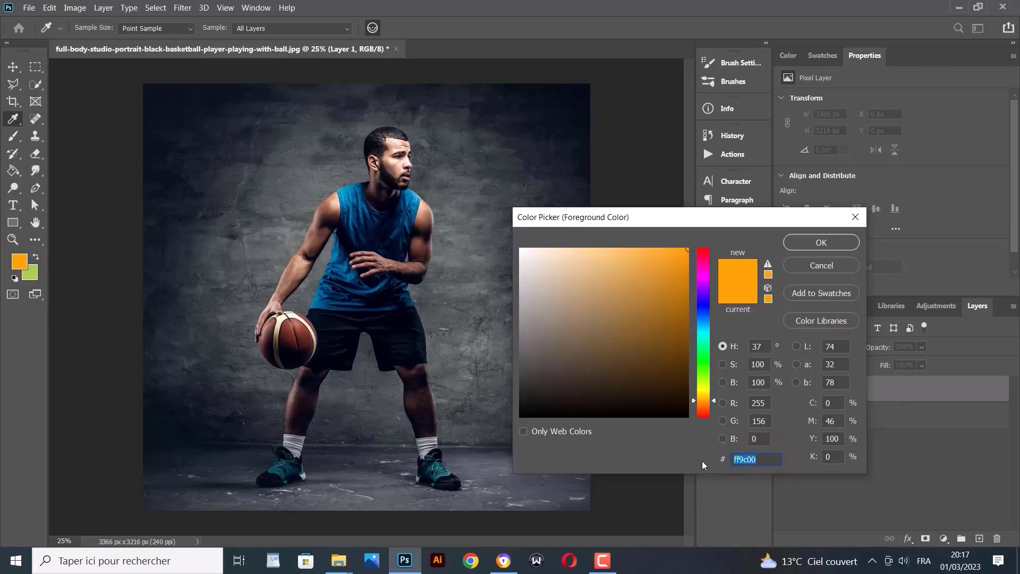
pyautogui.click(811, 243)
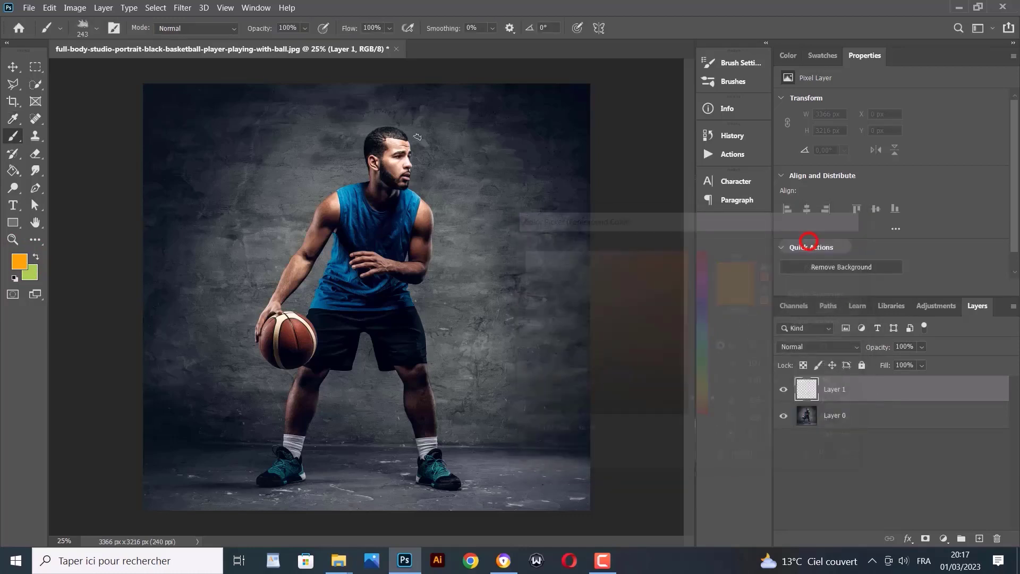
pyautogui.click(96, 27)
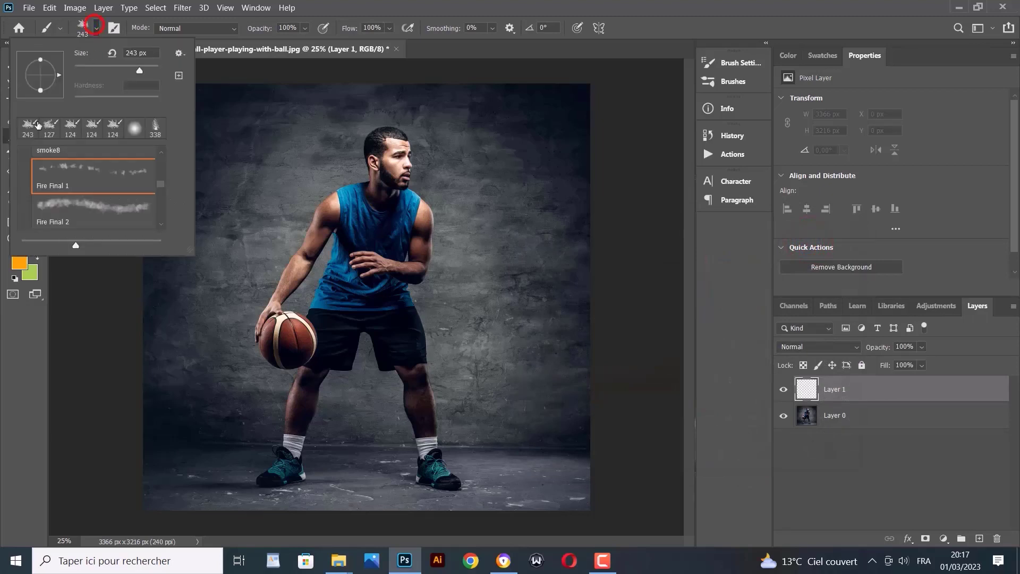
pyautogui.scroll(8, 33, 163)
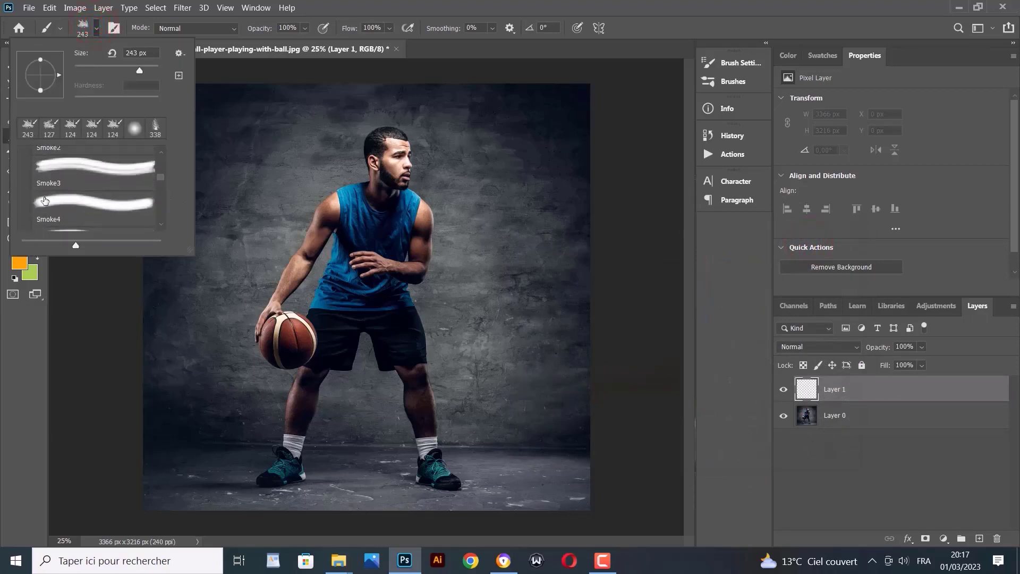
pyautogui.scroll(6, 46, 202)
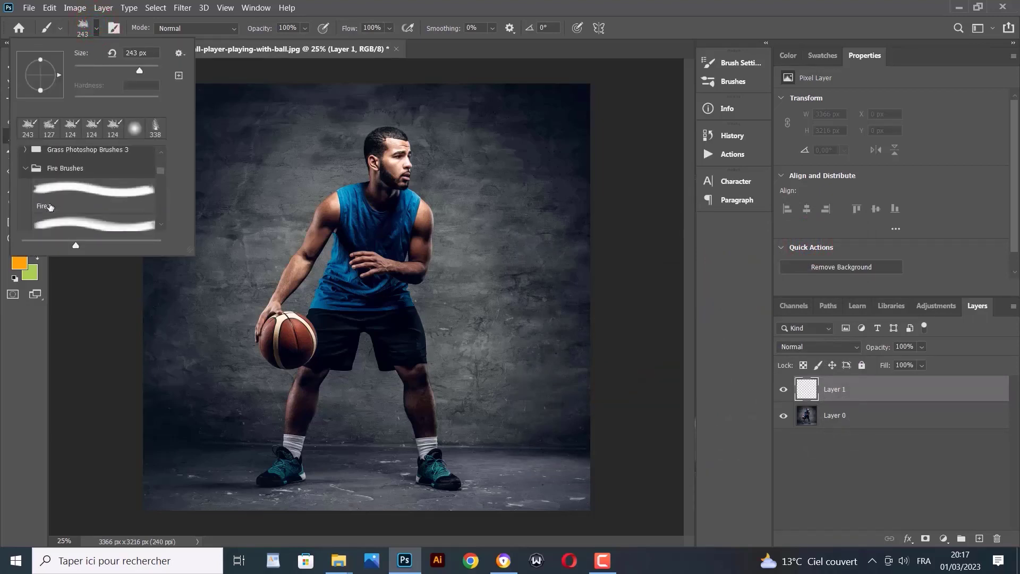
pyautogui.click(26, 200)
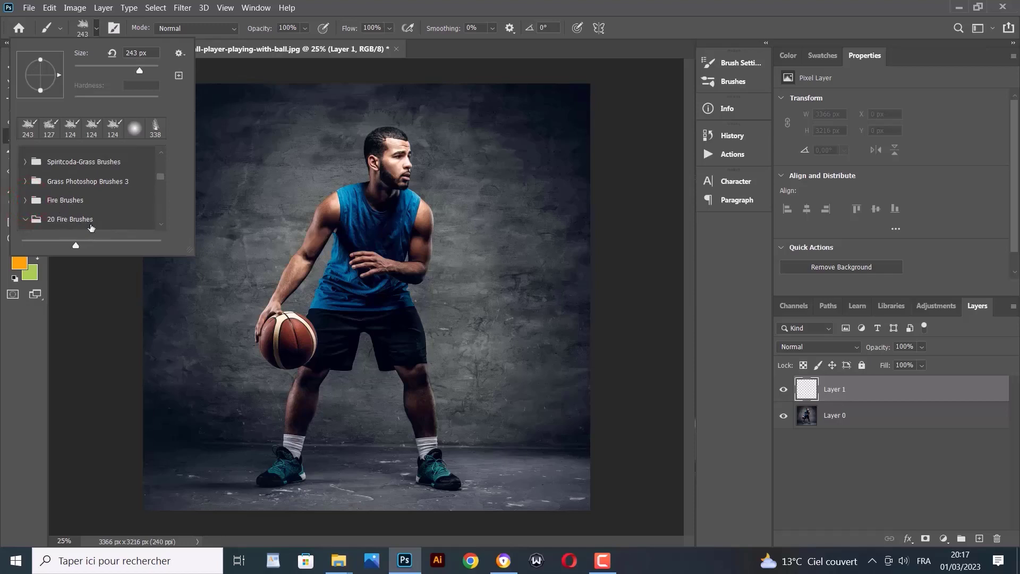
pyautogui.click(339, 561)
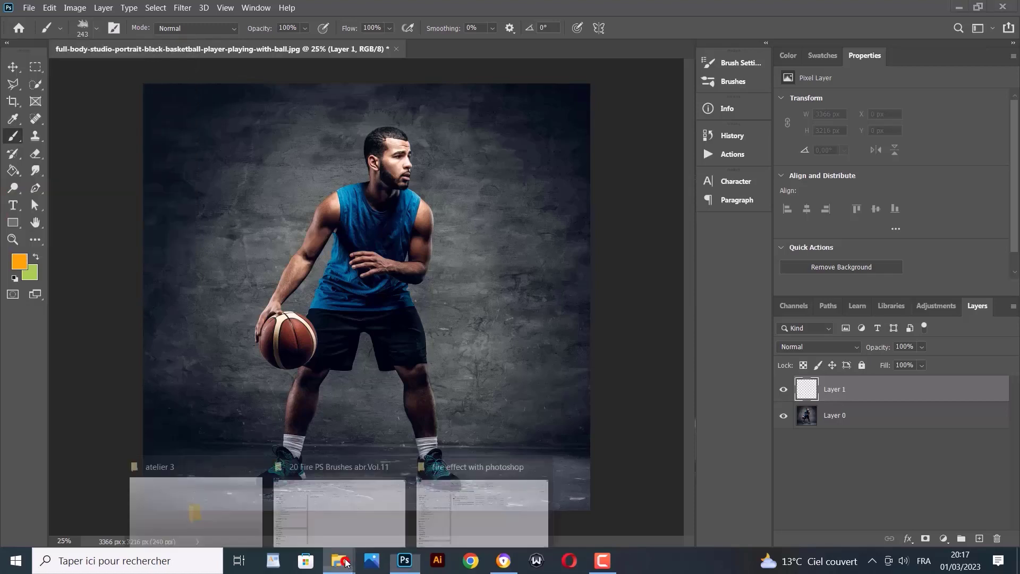
pyautogui.click(321, 505)
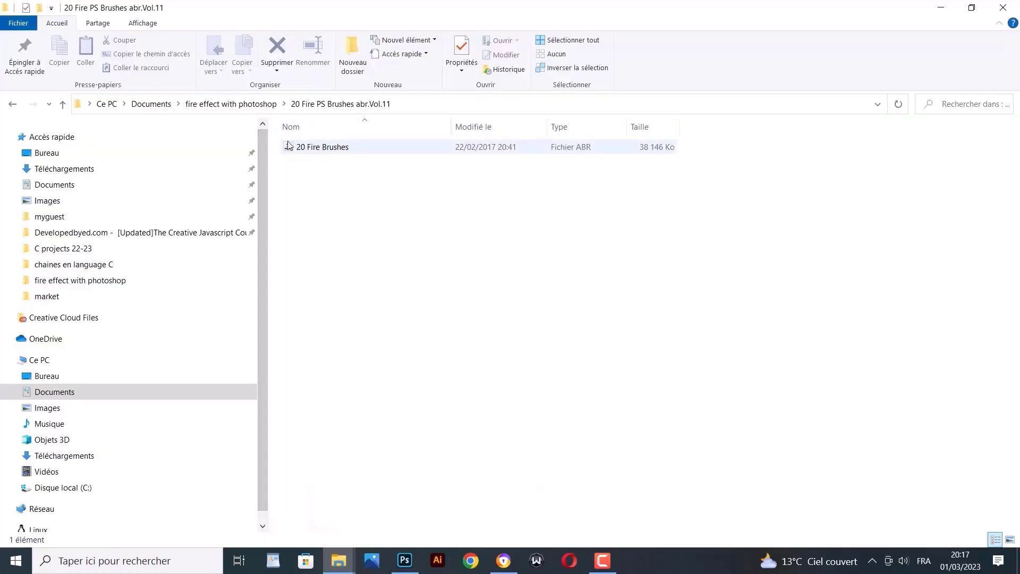
pyautogui.click(256, 104)
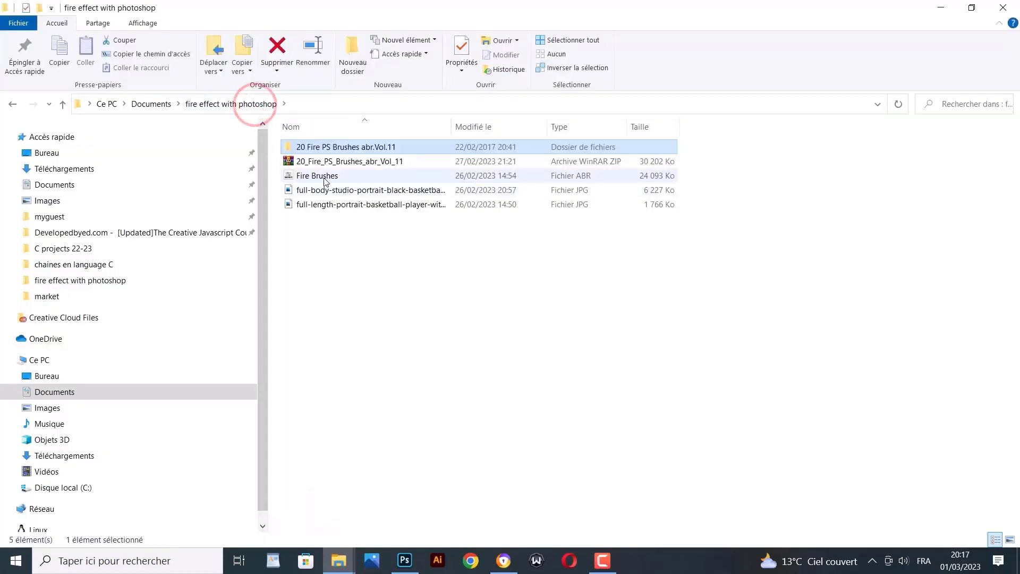
pyautogui.click(409, 548)
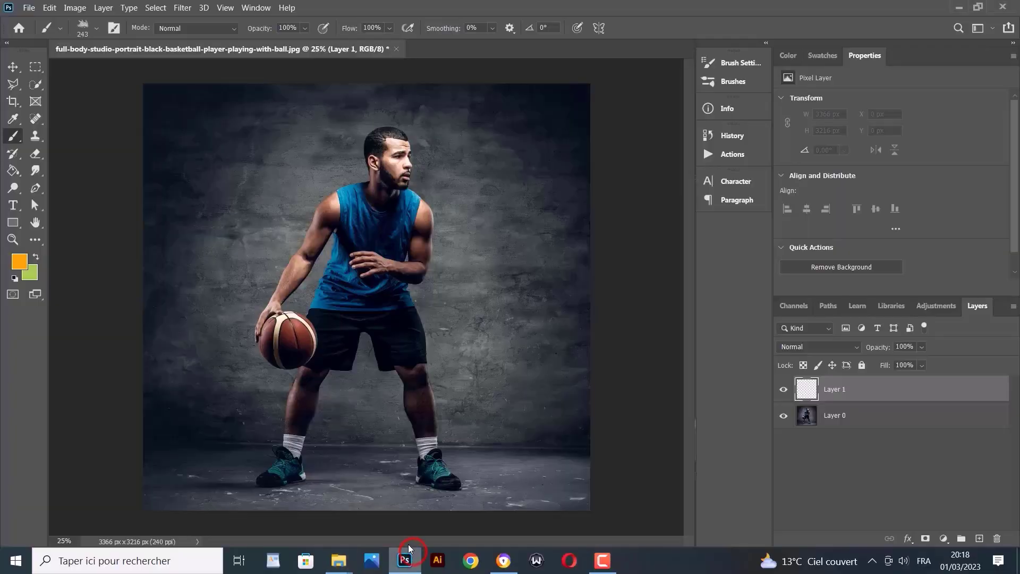
# Zoom in on the basketball to 100%
pyautogui.click(12, 239)
pyautogui.click(289, 332)
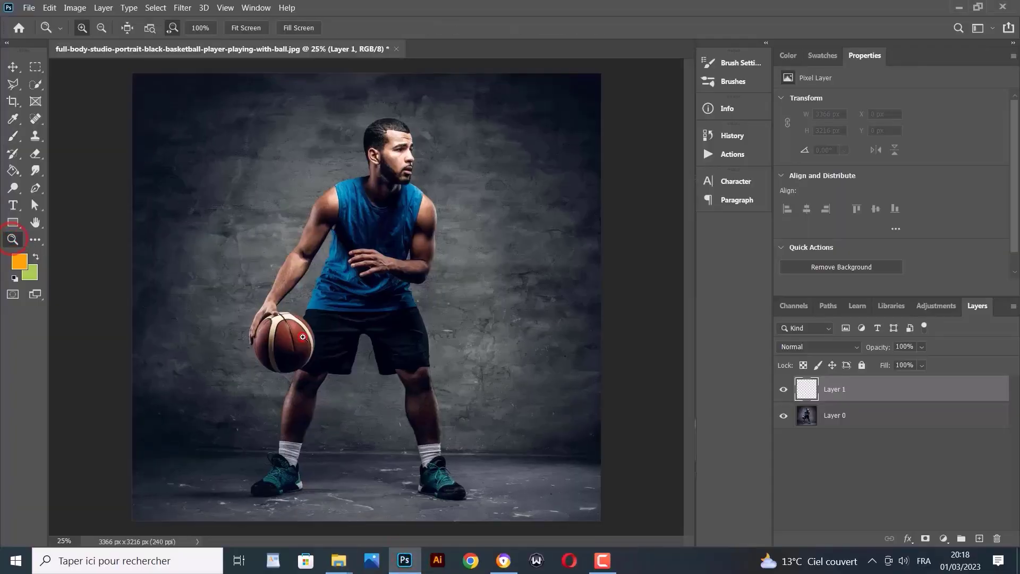
pyautogui.click(260, 330)
pyautogui.click(241, 357)
pyautogui.click(224, 365)
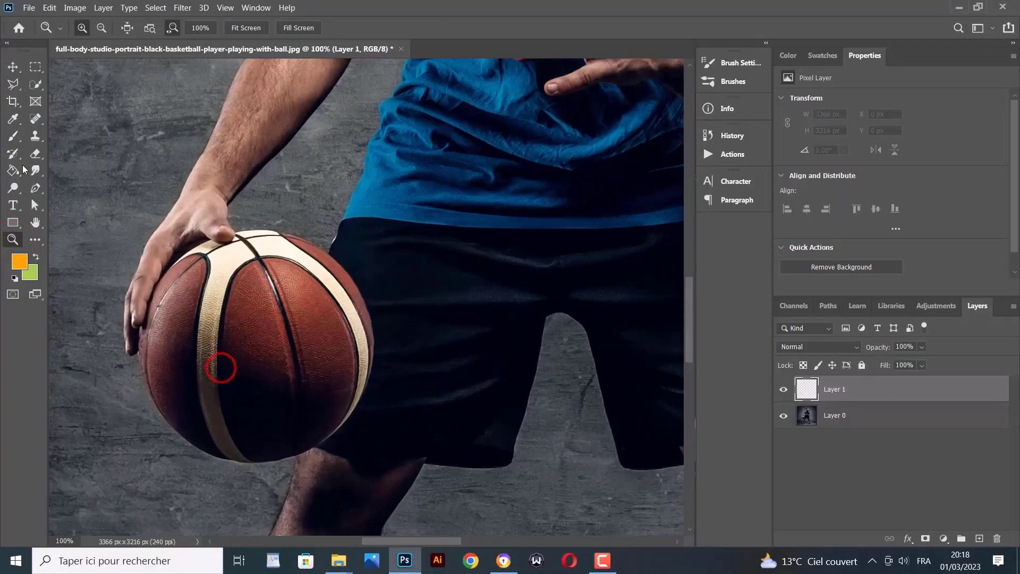
# Choose the Fire Final 1 brush at 143 px and dab the first flame at the ball's top
pyautogui.click(14, 135)
pyautogui.click(85, 28)
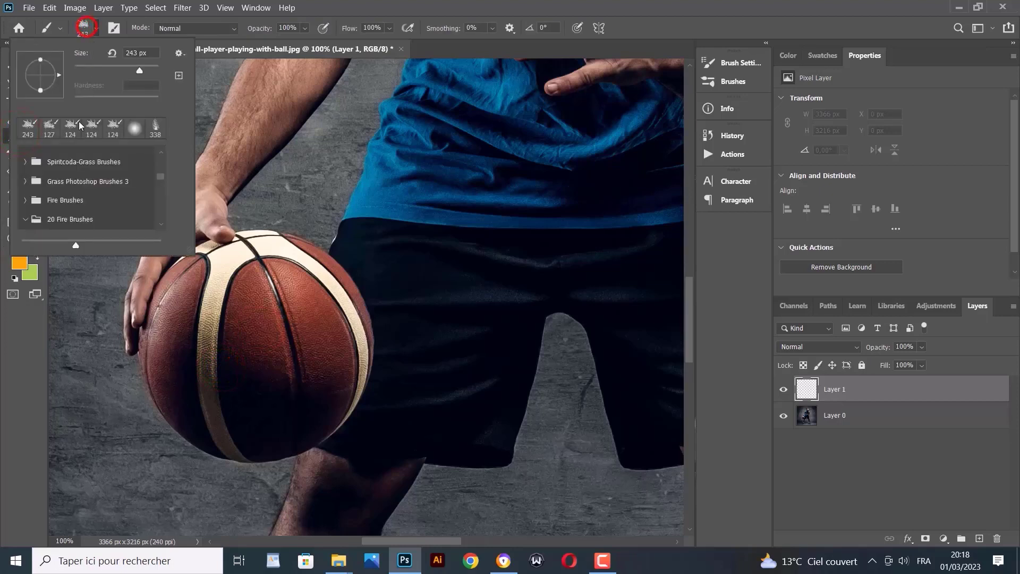
pyautogui.click(25, 200)
pyautogui.scroll(-3, 51, 210)
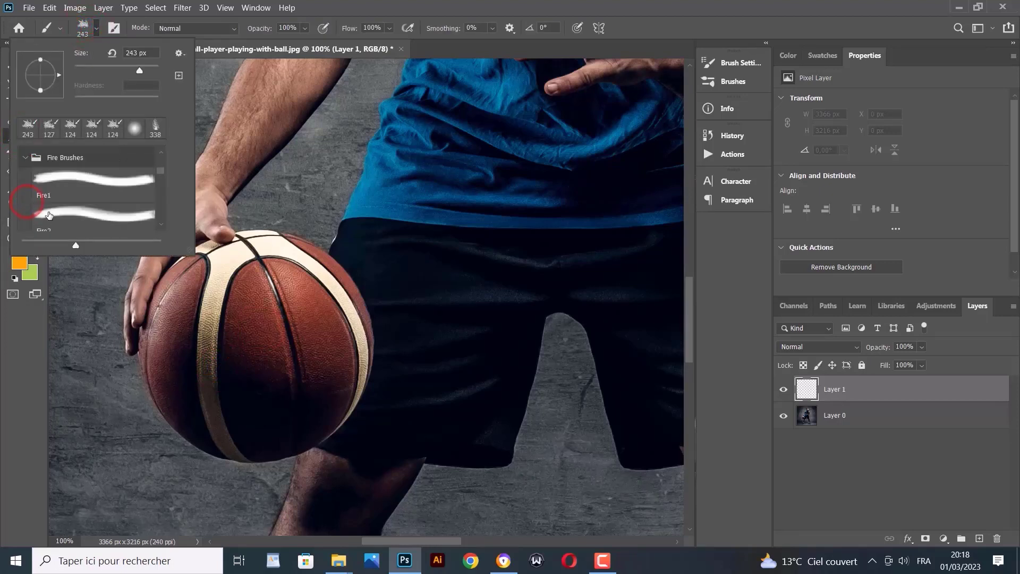
pyautogui.click(57, 183)
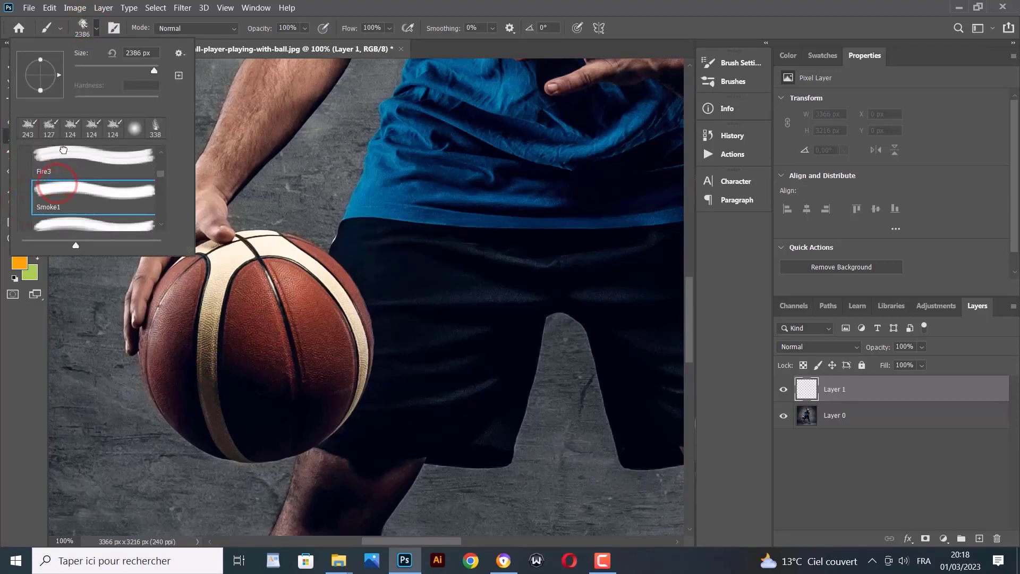
pyautogui.click(63, 154)
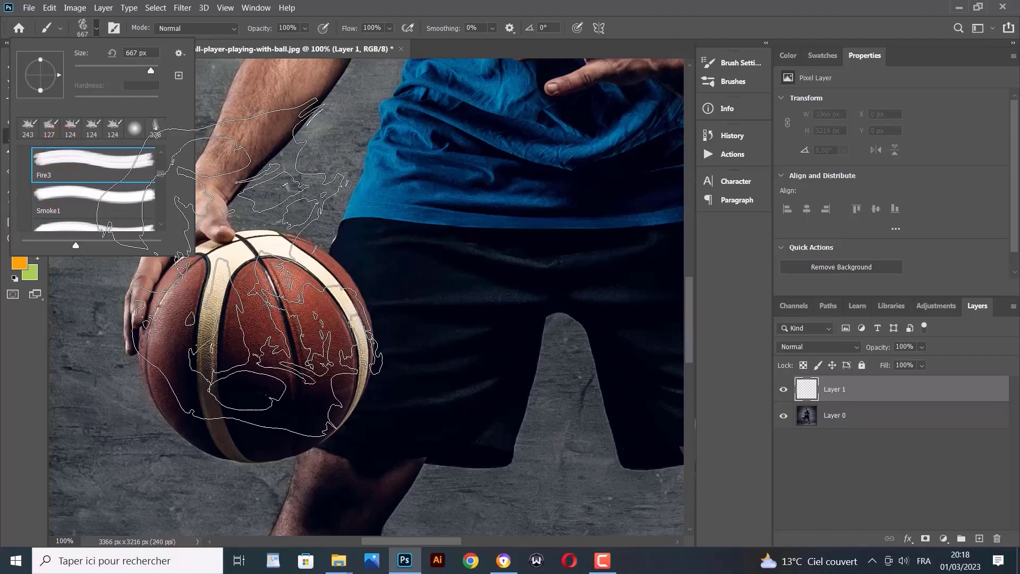
pyautogui.scroll(-5, 59, 199)
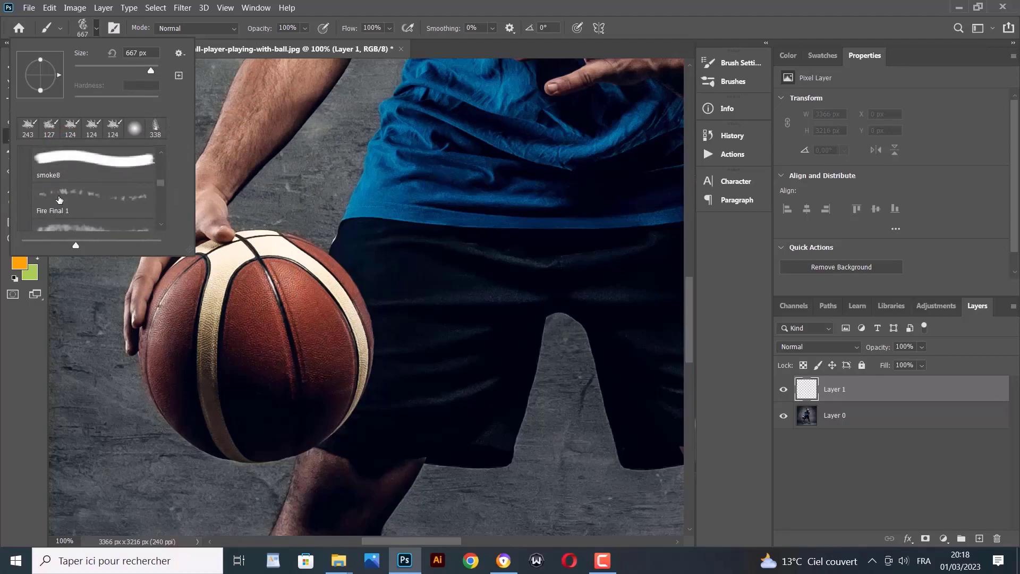
pyautogui.scroll(-2, 59, 199)
pyautogui.scroll(2, 59, 199)
pyautogui.click(60, 198)
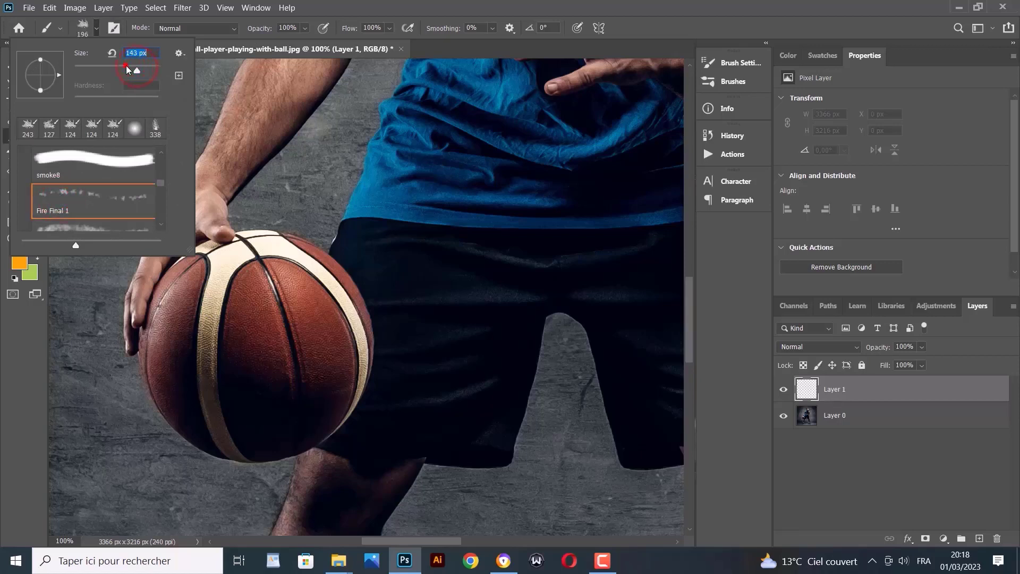
pyautogui.click(253, 237)
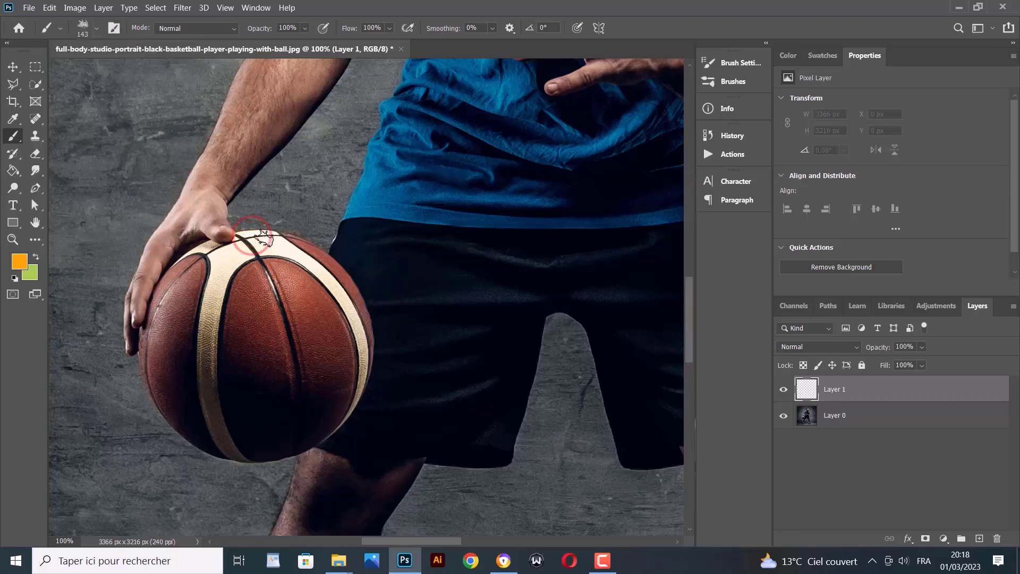
# Paint fire strokes over the ball's top, left, right and lower-left edges on Layer 1
pyautogui.moveTo(288, 253)
pyautogui.mouseDown()
pyautogui.moveTo(270, 245)
pyautogui.moveTo(320, 267)
pyautogui.moveTo(284, 238)
pyautogui.moveTo(331, 276)
pyautogui.moveTo(309, 261)
pyautogui.moveTo(364, 342)
pyautogui.moveTo(346, 296)
pyautogui.moveTo(358, 318)
pyautogui.moveTo(301, 266)
pyautogui.mouseUp()
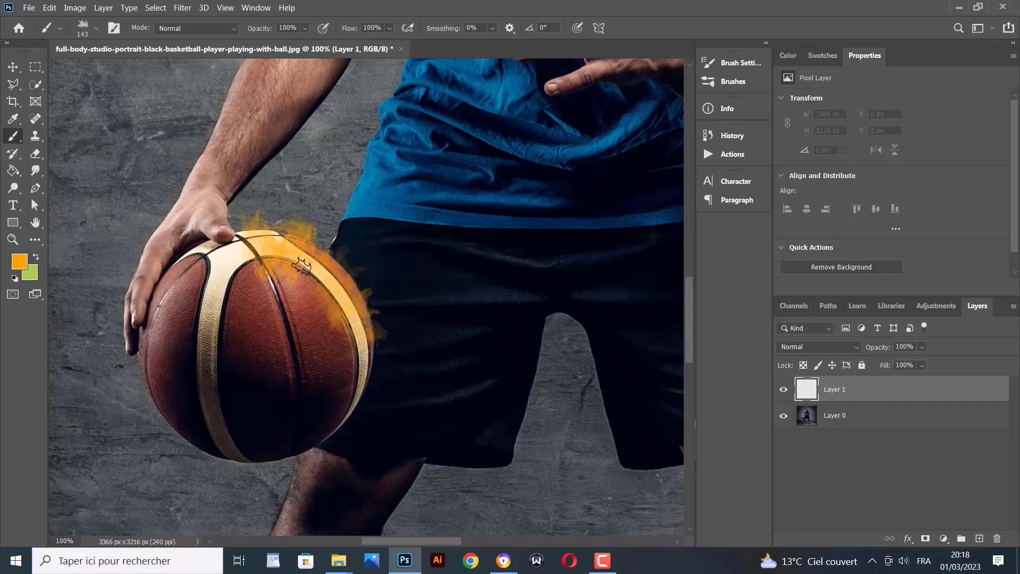
pyautogui.moveTo(246, 251)
pyautogui.mouseDown()
pyautogui.moveTo(195, 260)
pyautogui.moveTo(239, 244)
pyautogui.moveTo(221, 247)
pyautogui.moveTo(150, 295)
pyautogui.moveTo(146, 306)
pyautogui.moveTo(186, 268)
pyautogui.moveTo(150, 330)
pyautogui.moveTo(205, 272)
pyautogui.mouseUp()
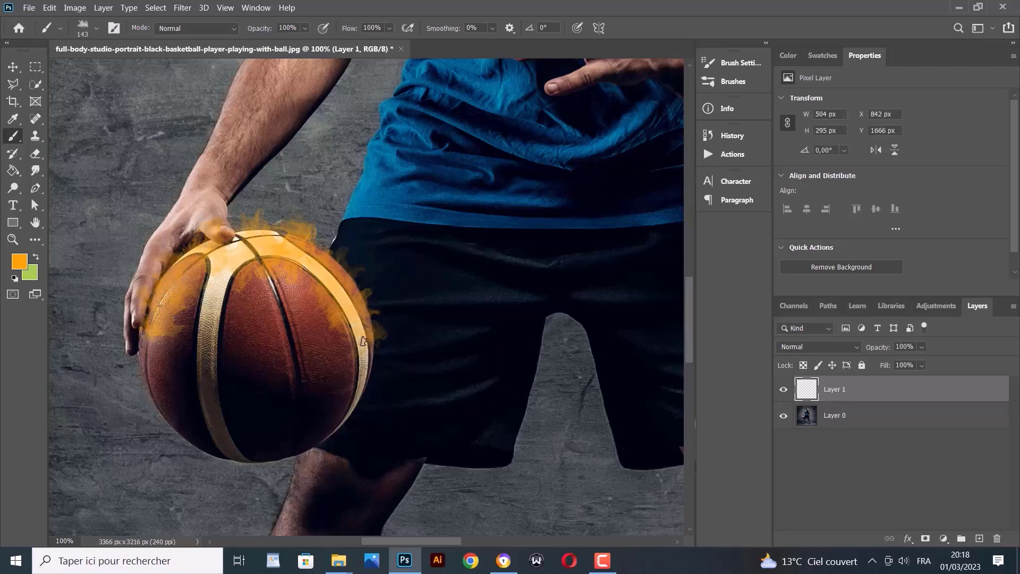
pyautogui.moveTo(363, 342)
pyautogui.mouseDown()
pyautogui.moveTo(324, 409)
pyautogui.moveTo(360, 356)
pyautogui.moveTo(342, 395)
pyautogui.moveTo(291, 433)
pyautogui.moveTo(253, 439)
pyautogui.moveTo(305, 422)
pyautogui.moveTo(280, 437)
pyautogui.moveTo(223, 443)
pyautogui.moveTo(280, 447)
pyautogui.mouseUp()
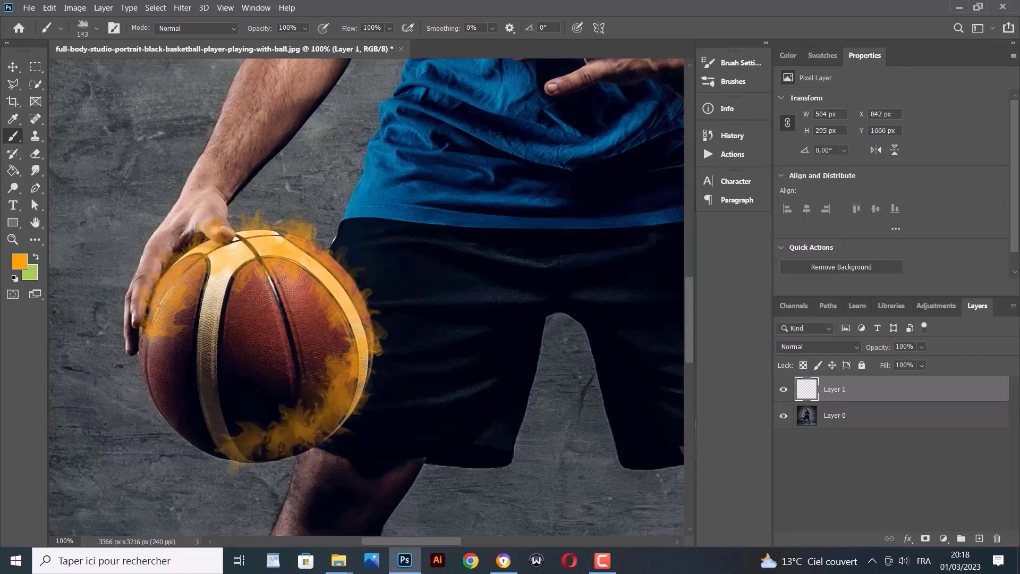
pyautogui.moveTo(218, 440); pyautogui.dragTo(286, 434)
pyautogui.moveTo(208, 414)
pyautogui.mouseDown()
pyautogui.moveTo(189, 399)
pyautogui.moveTo(199, 427)
pyautogui.moveTo(167, 370)
pyautogui.moveTo(178, 422)
pyautogui.moveTo(151, 350)
pyautogui.moveTo(178, 395)
pyautogui.mouseUp()
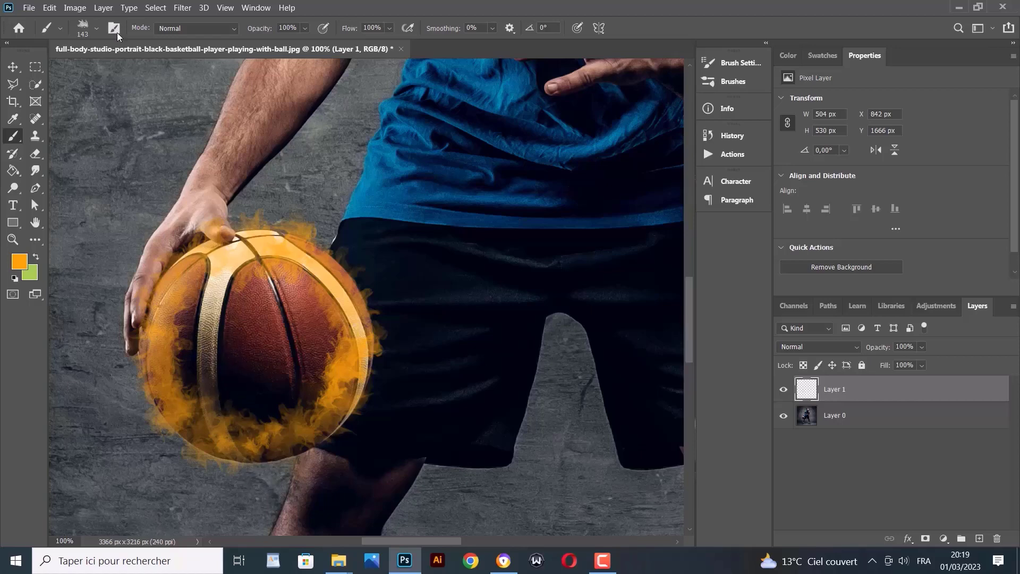
# Switch the brush to the Fire Final 2 preset
pyautogui.click(96, 28)
pyautogui.scroll(-3, 93, 205)
pyautogui.click(82, 205)
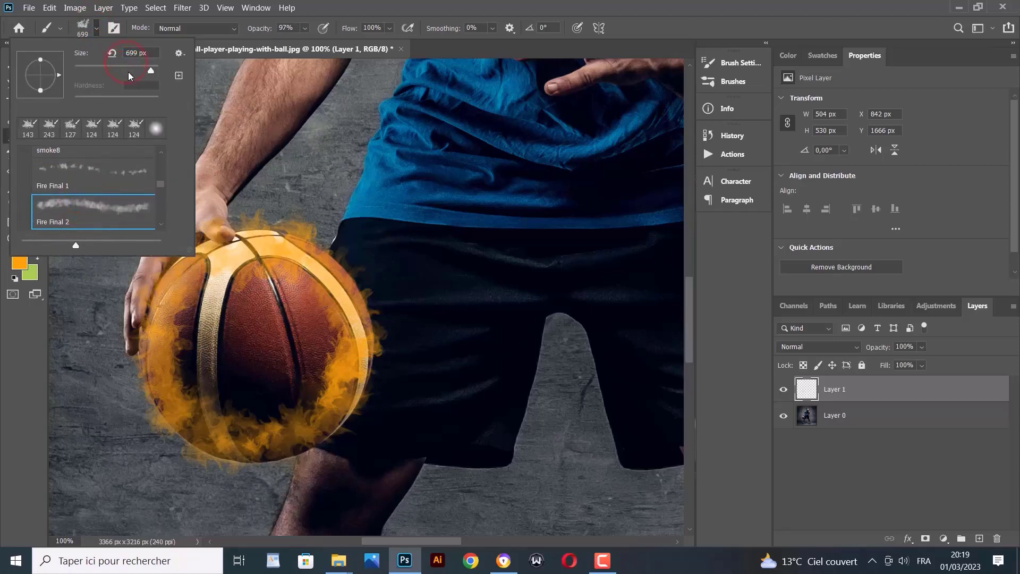
pyautogui.click(258, 266)
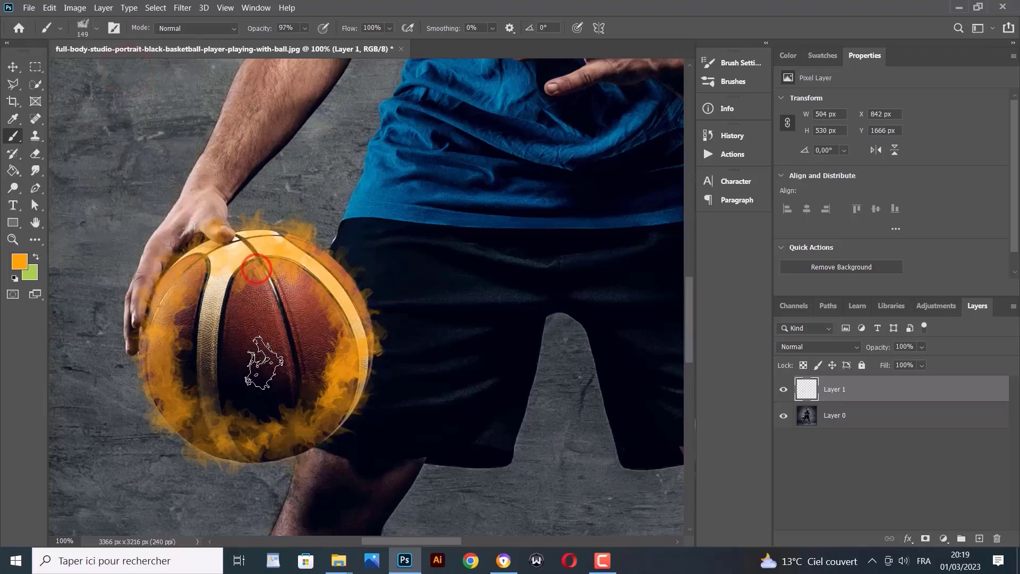
# Stamp Fire Final 2 flames along the ball's left side and lower part
pyautogui.click(303, 349)
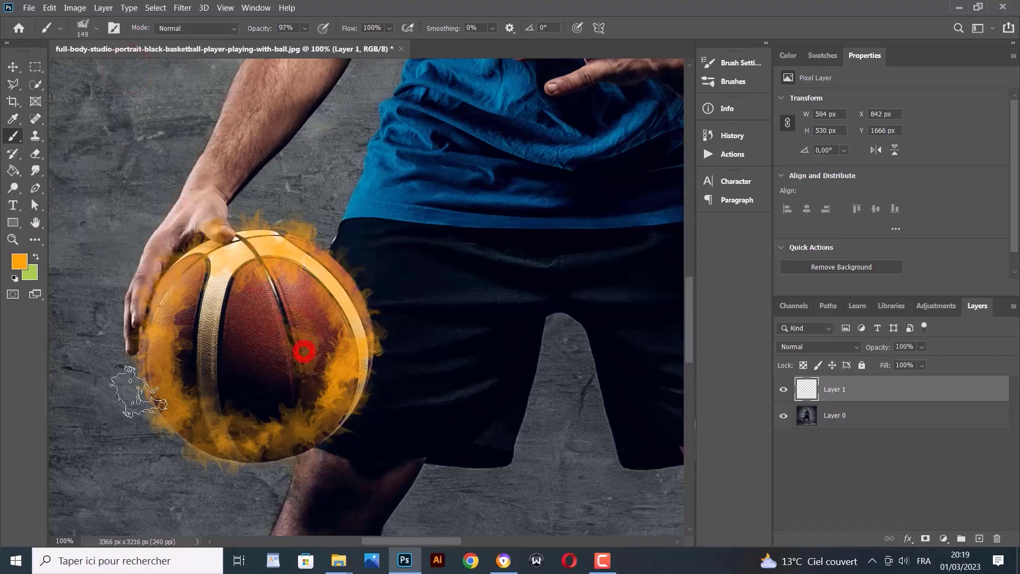
pyautogui.click(221, 342)
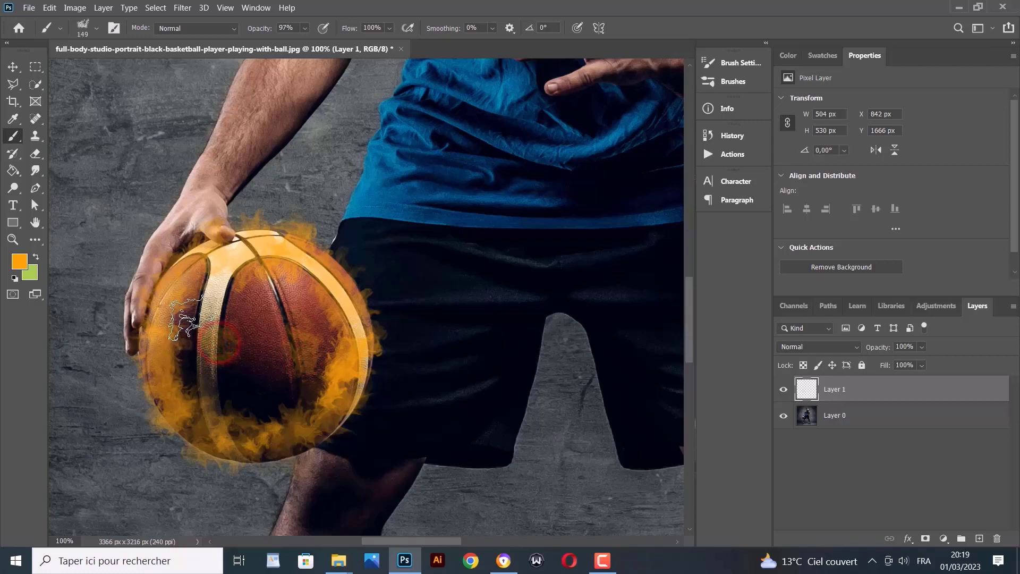
pyautogui.click(198, 354)
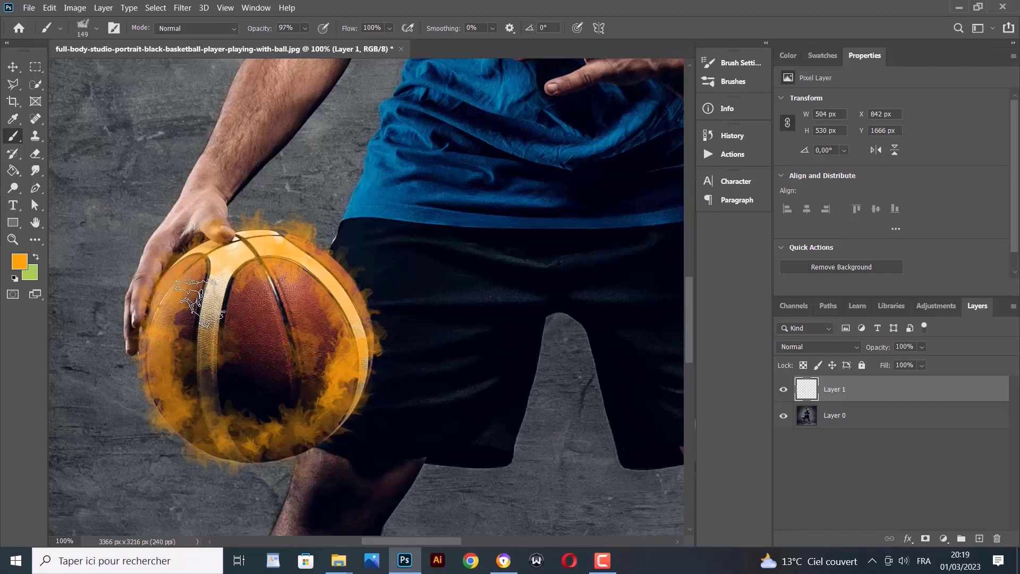
pyautogui.click(209, 294)
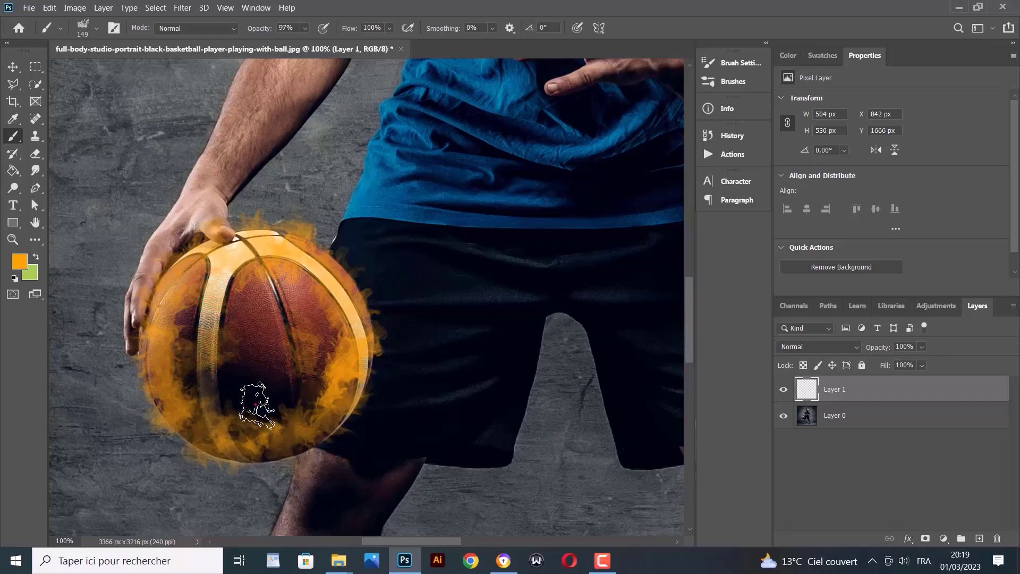
pyautogui.click(257, 405)
pyautogui.moveTo(249, 423); pyautogui.dragTo(265, 382)
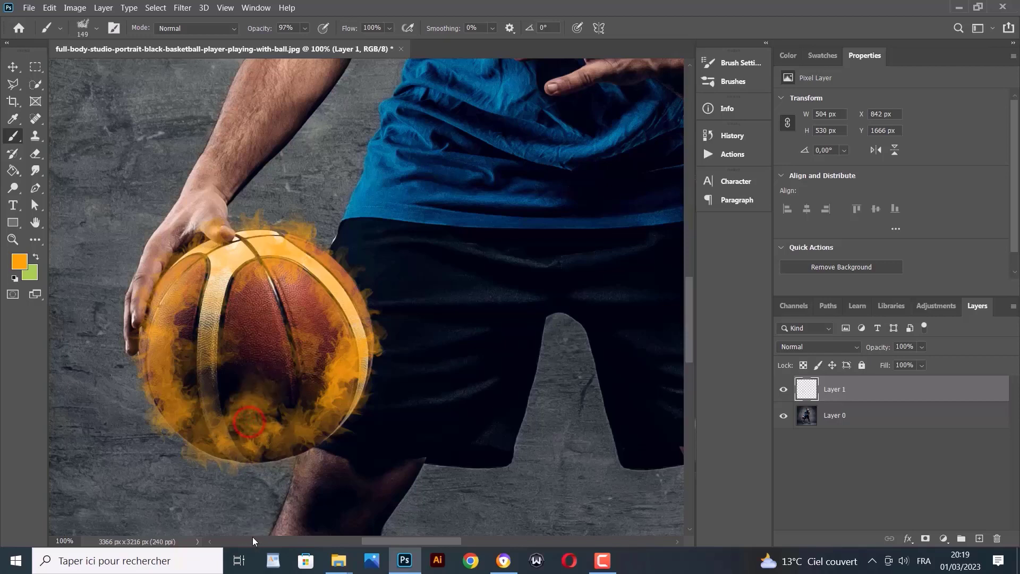
# Dab extra flames onto the ball's right side, upper left and lower left
pyautogui.click(329, 334)
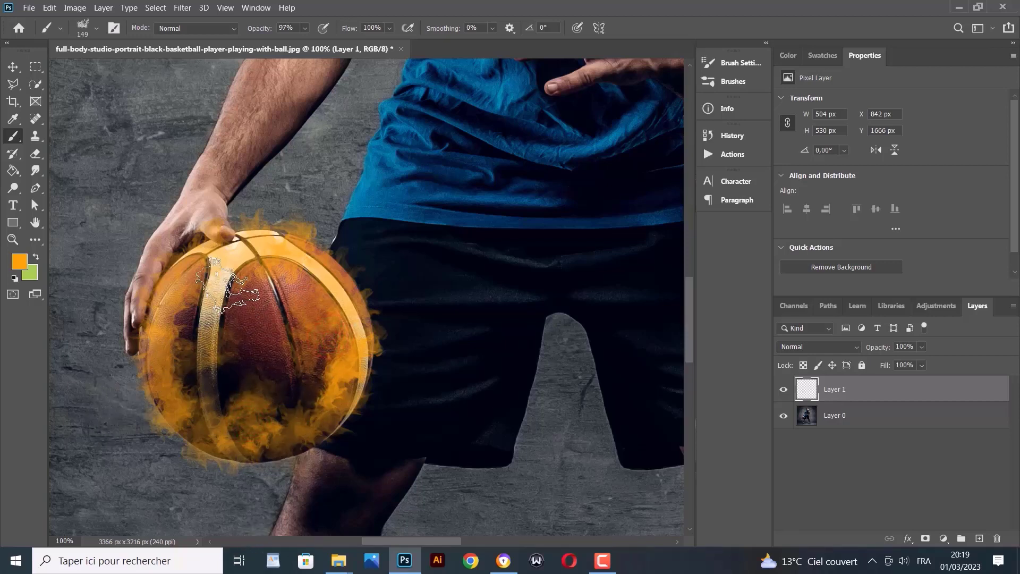
pyautogui.click(221, 282)
pyautogui.click(183, 330)
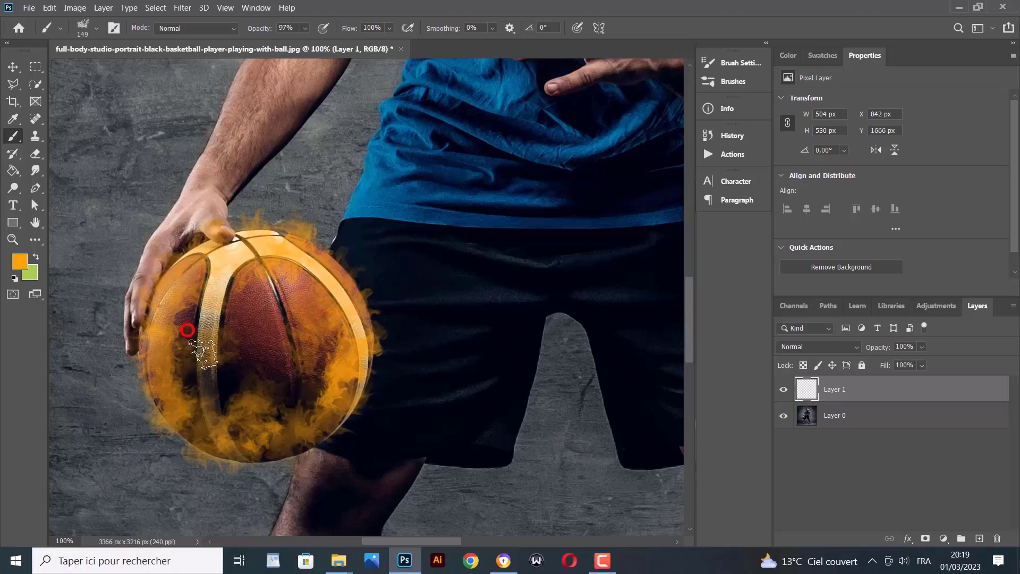
pyautogui.click(213, 390)
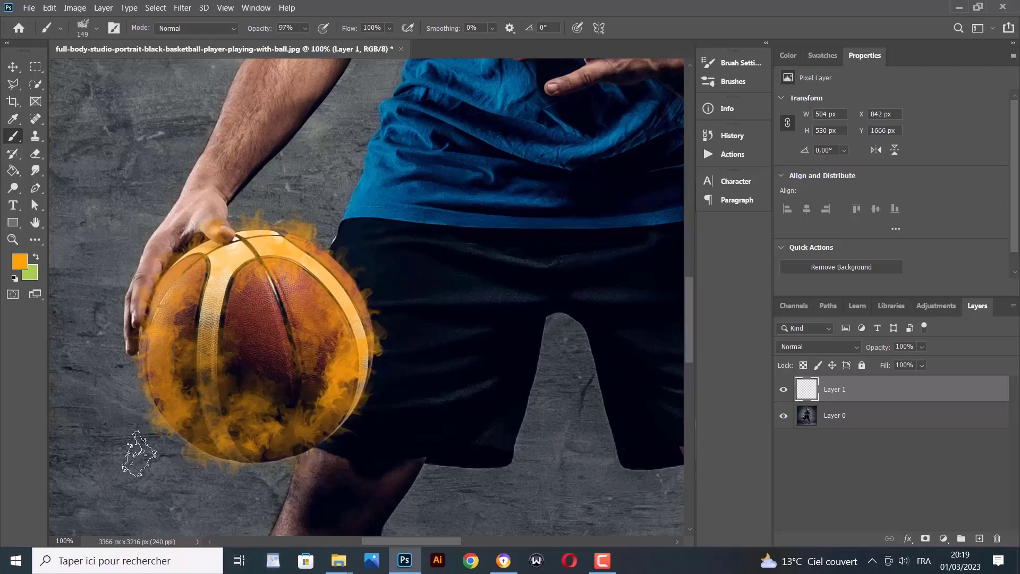
pyautogui.click(13, 240)
# Zoom to 200% around the ball and add a white layer mask to Layer 1
pyautogui.click(294, 292)
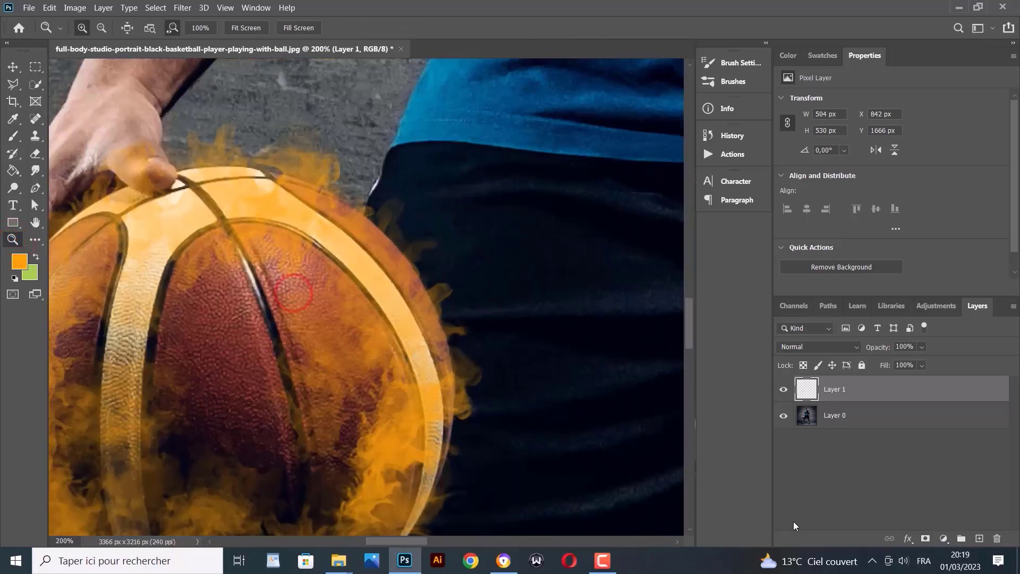
pyautogui.click(925, 538)
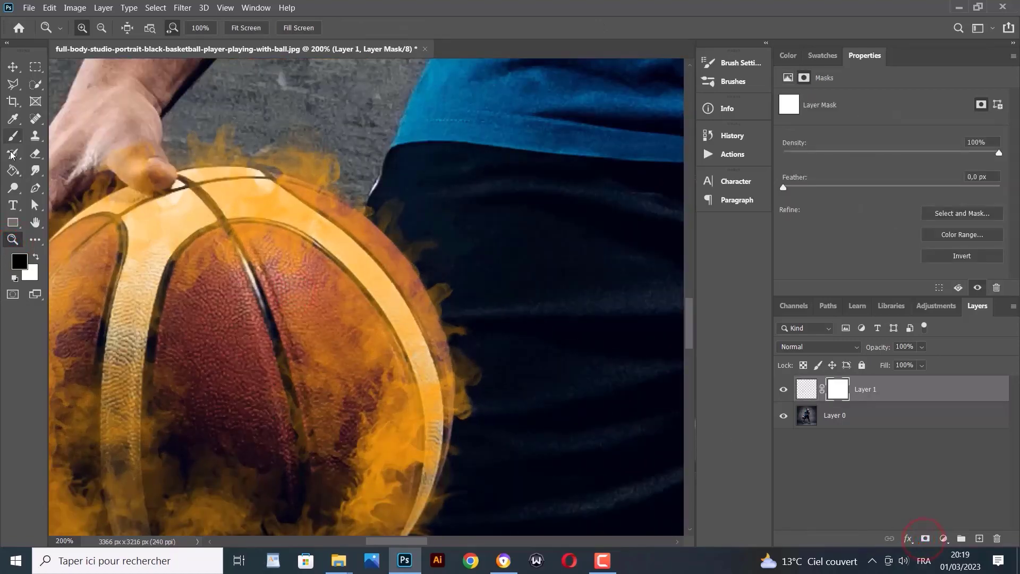
pyautogui.click(13, 136)
# Choose General Brushes > Soft Round at 99 px with 0% hardness
pyautogui.click(96, 28)
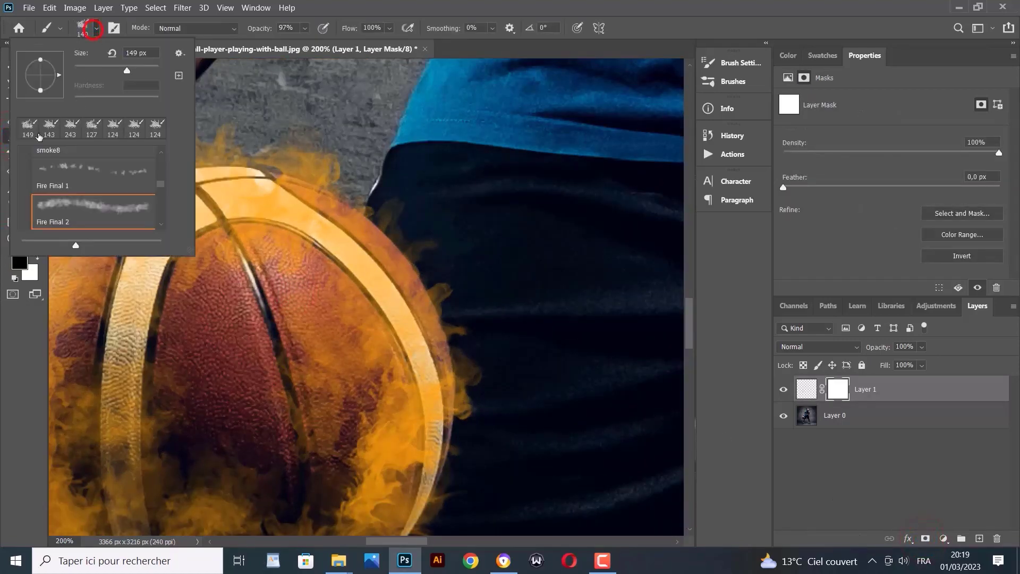
pyautogui.scroll(7, 26, 185)
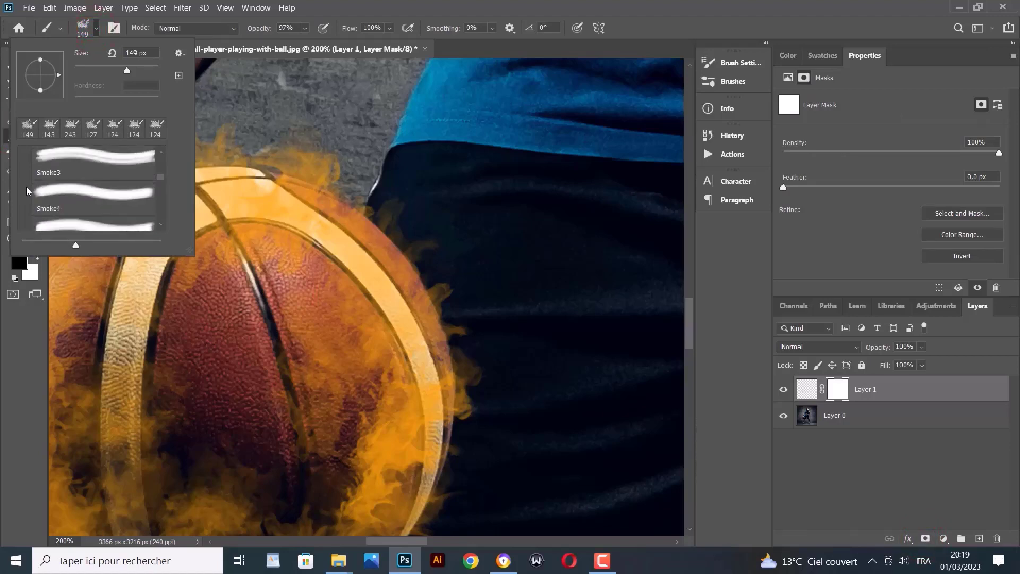
pyautogui.scroll(8, 27, 192)
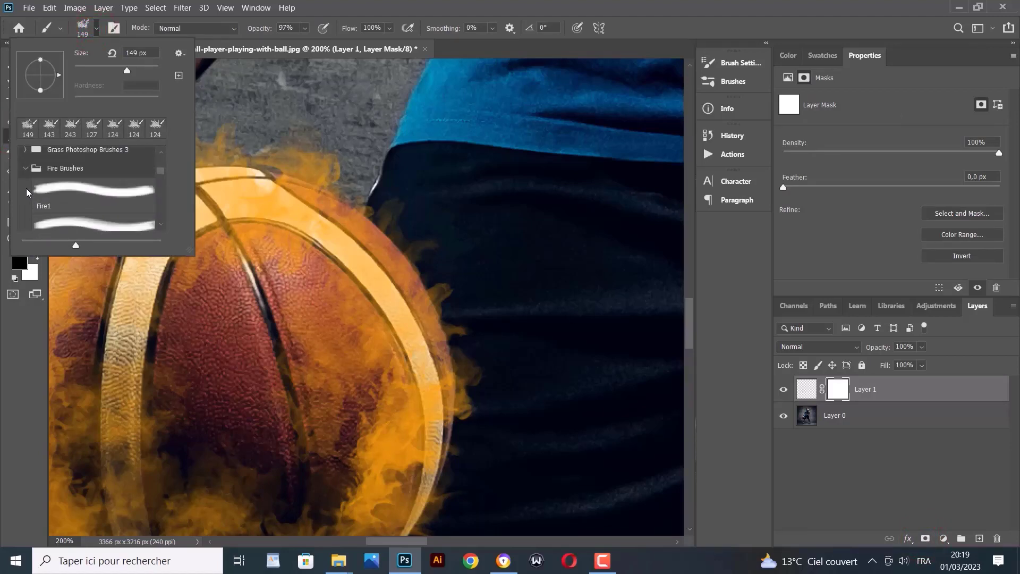
pyautogui.click(25, 190)
pyautogui.scroll(5, 29, 194)
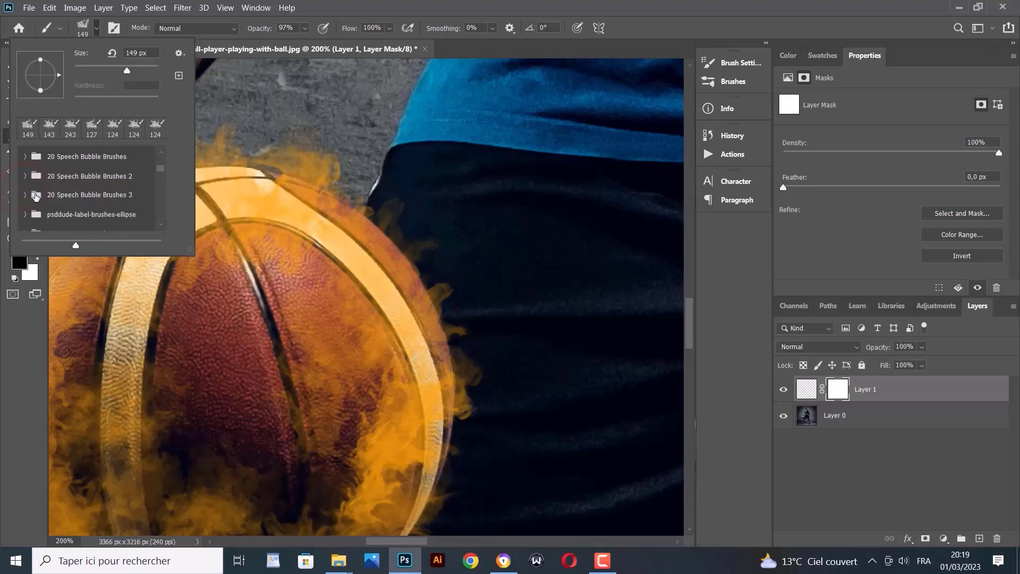
pyautogui.scroll(4, 36, 201)
pyautogui.click(24, 156)
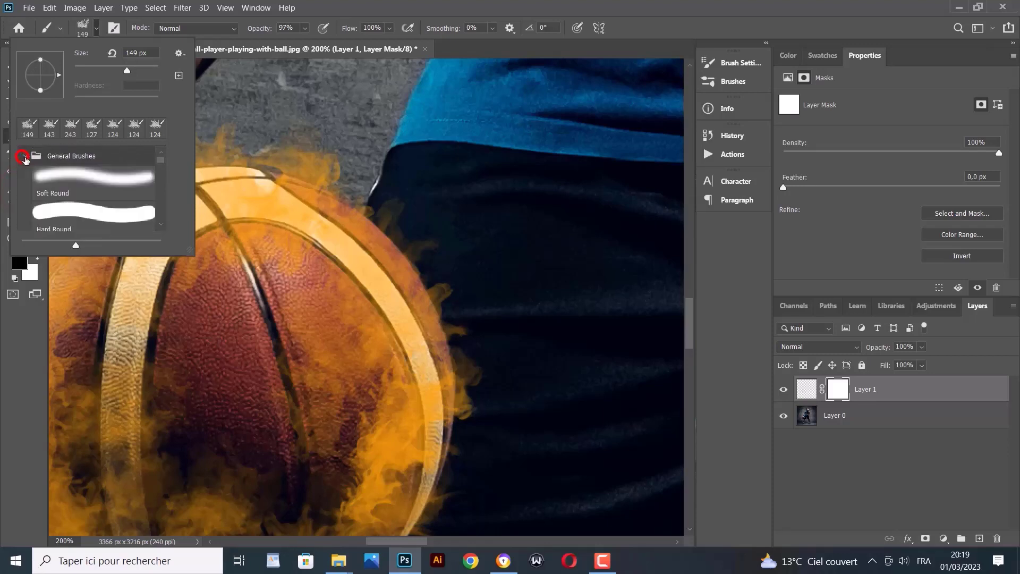
pyautogui.click(68, 175)
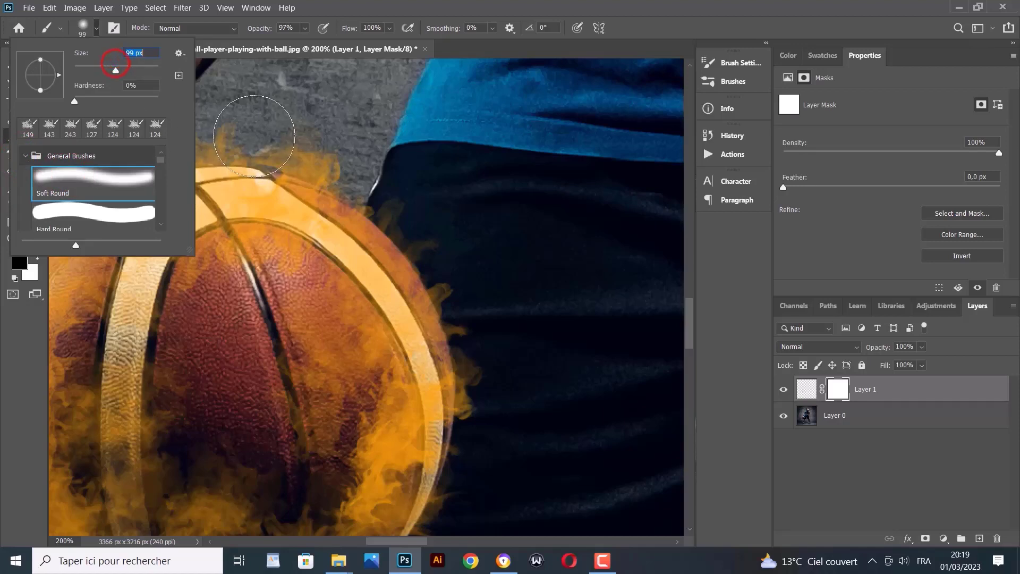
# Paint black on Layer 1's mask to clear the orange tint from the thumb, fingers and hand
pyautogui.click(258, 110)
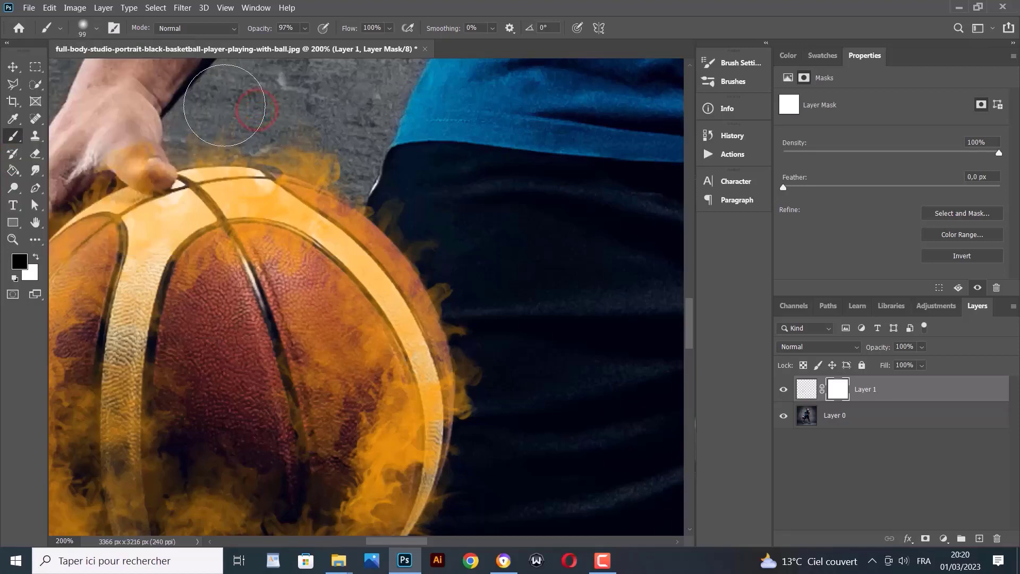
pyautogui.moveTo(128, 128)
pyautogui.mouseDown()
pyautogui.moveTo(148, 150)
pyautogui.moveTo(135, 127)
pyautogui.moveTo(106, 115)
pyautogui.mouseUp()
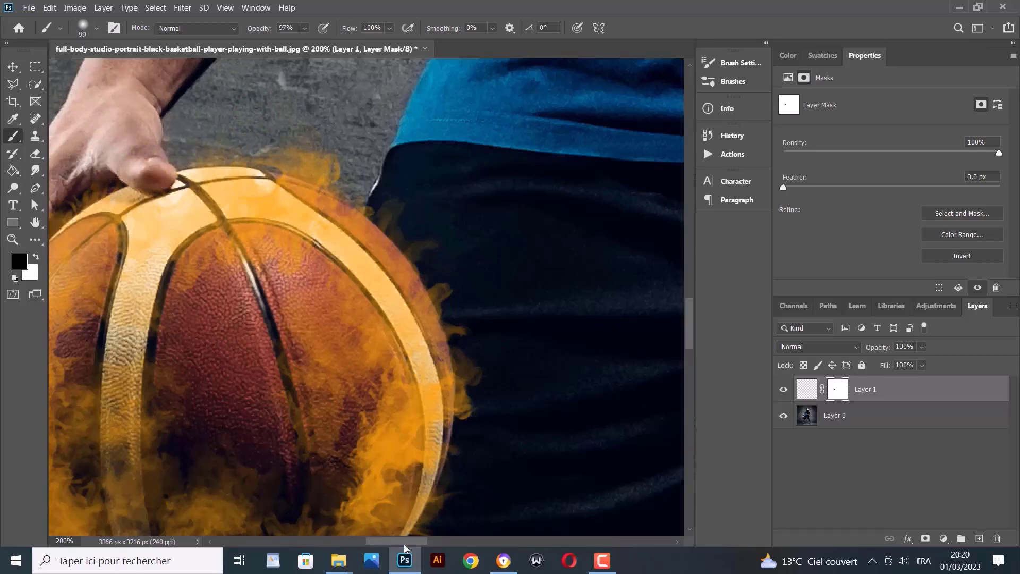
pyautogui.moveTo(403, 545)
pyautogui.mouseDown()
pyautogui.moveTo(371, 542)
pyautogui.moveTo(380, 542)
pyautogui.mouseUp()
pyautogui.click(242, 205)
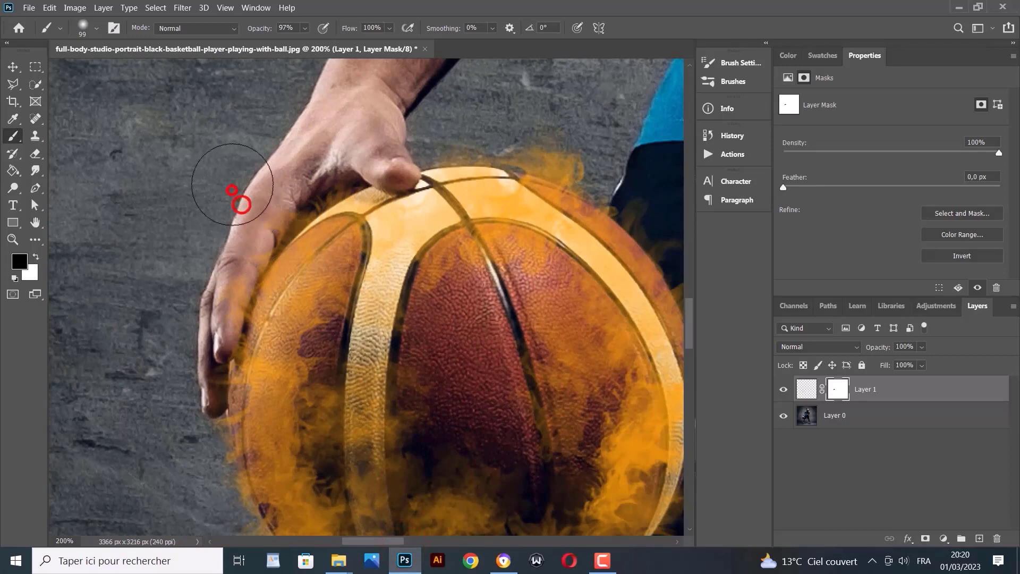
pyautogui.click(235, 194)
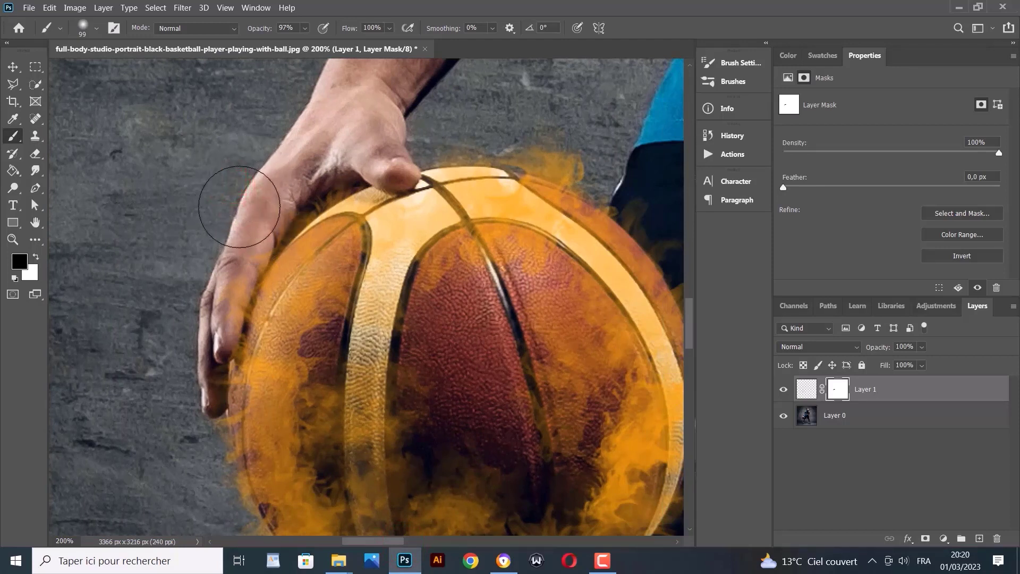
pyautogui.moveTo(239, 206)
pyautogui.mouseDown()
pyautogui.moveTo(218, 249)
pyautogui.moveTo(196, 265)
pyautogui.moveTo(201, 258)
pyautogui.mouseUp()
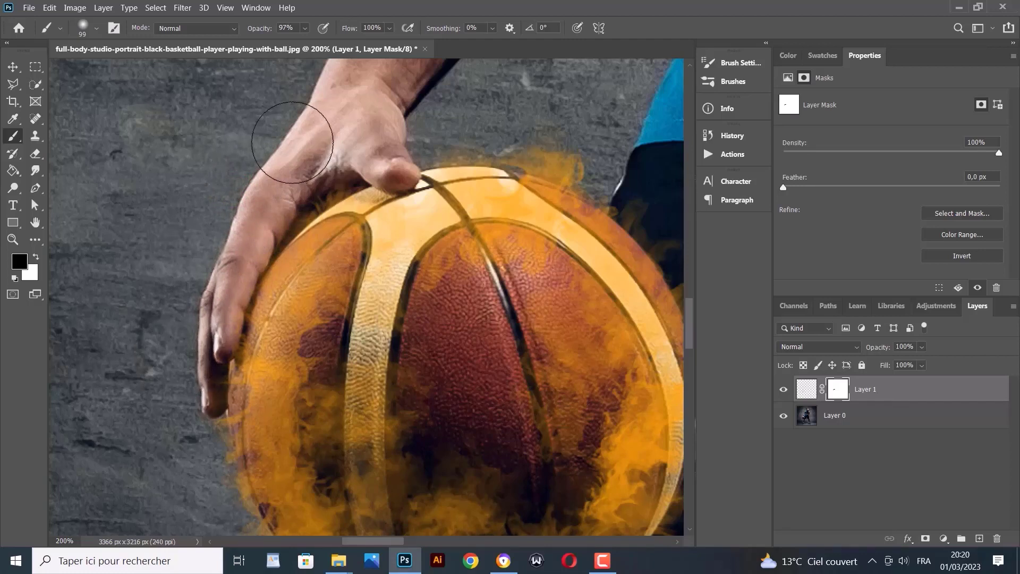
pyautogui.moveTo(292, 142)
pyautogui.mouseDown()
pyautogui.moveTo(356, 117)
pyautogui.moveTo(293, 135)
pyautogui.moveTo(332, 116)
pyautogui.moveTo(274, 150)
pyautogui.mouseUp()
# Apply Layer 1's mask permanently to the flame layer
pyautogui.rightClick(844, 398)
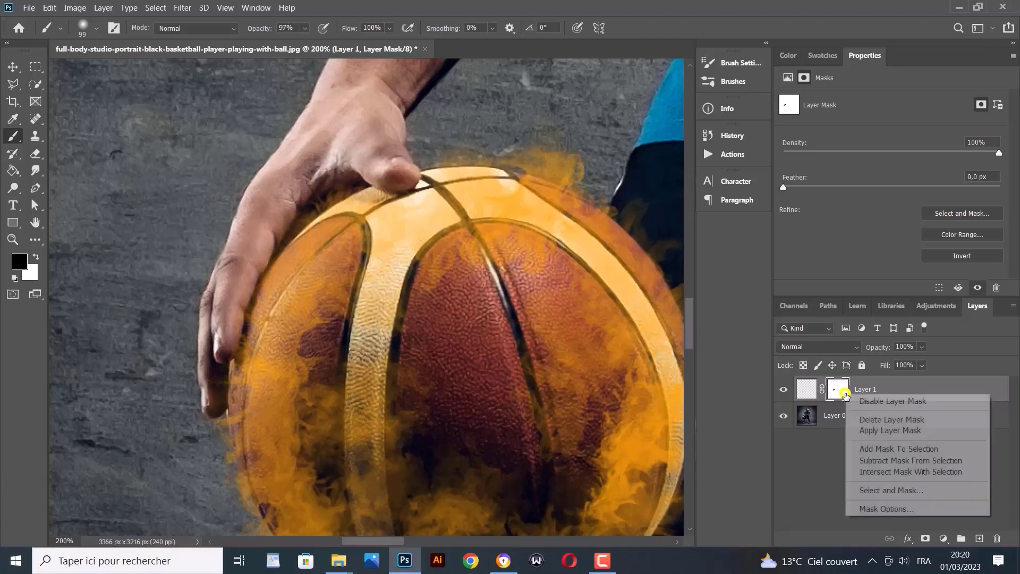
pyautogui.click(871, 426)
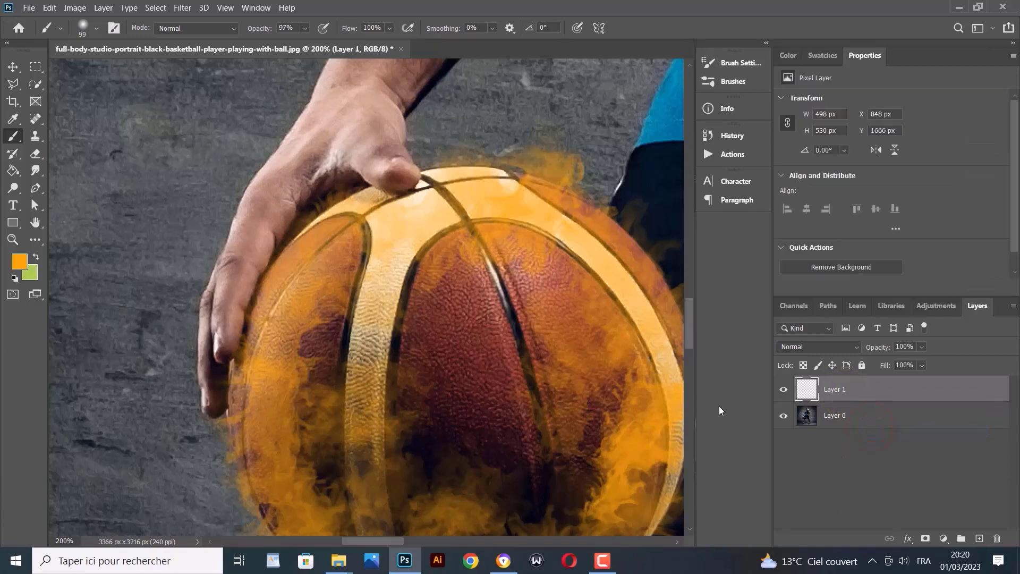
pyautogui.scroll(-3, 680, 393)
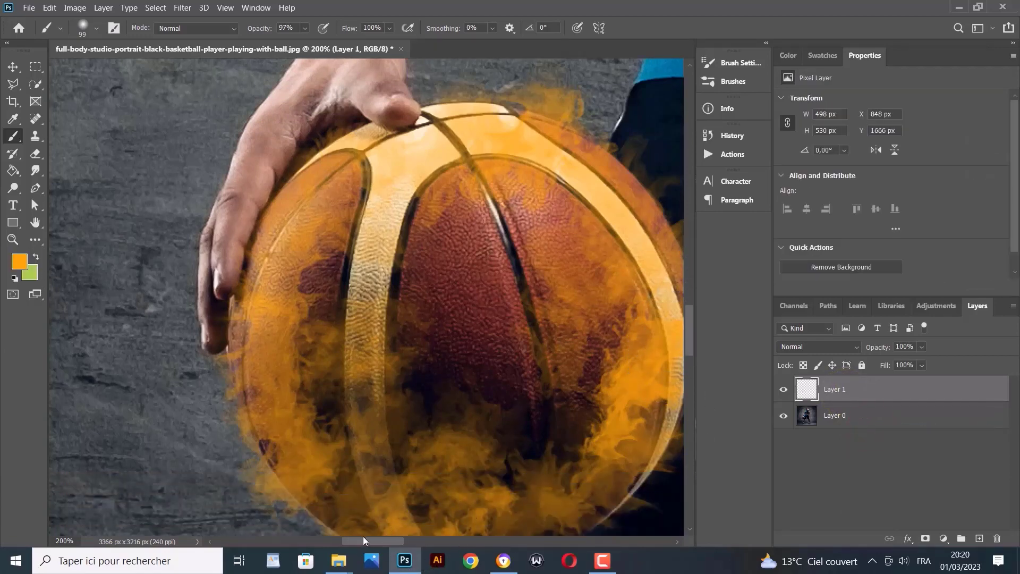
pyautogui.moveTo(363, 540); pyautogui.dragTo(373, 540)
pyautogui.scroll(-2, 393, 425)
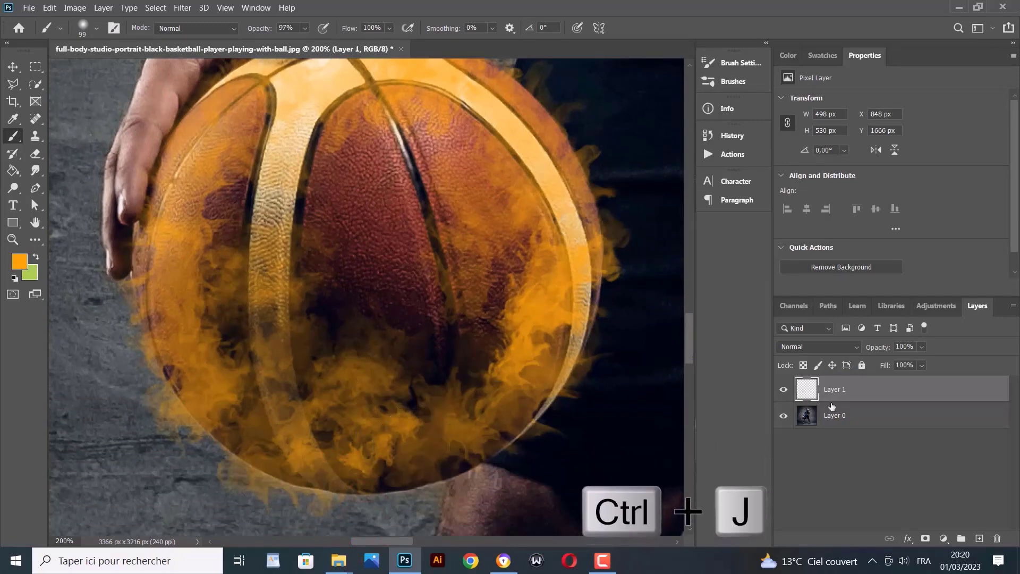
# Duplicate the flames twice, blending the copies in Vivid Light and Color Dodge
pyautogui.hotkey('ctrl', 'j')
pyautogui.click(825, 347)
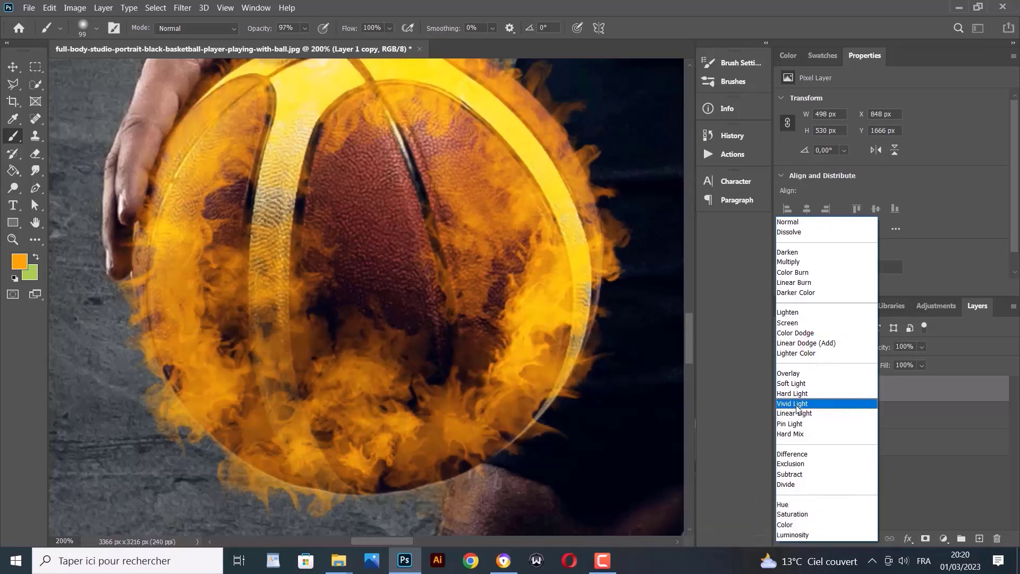
pyautogui.click(797, 405)
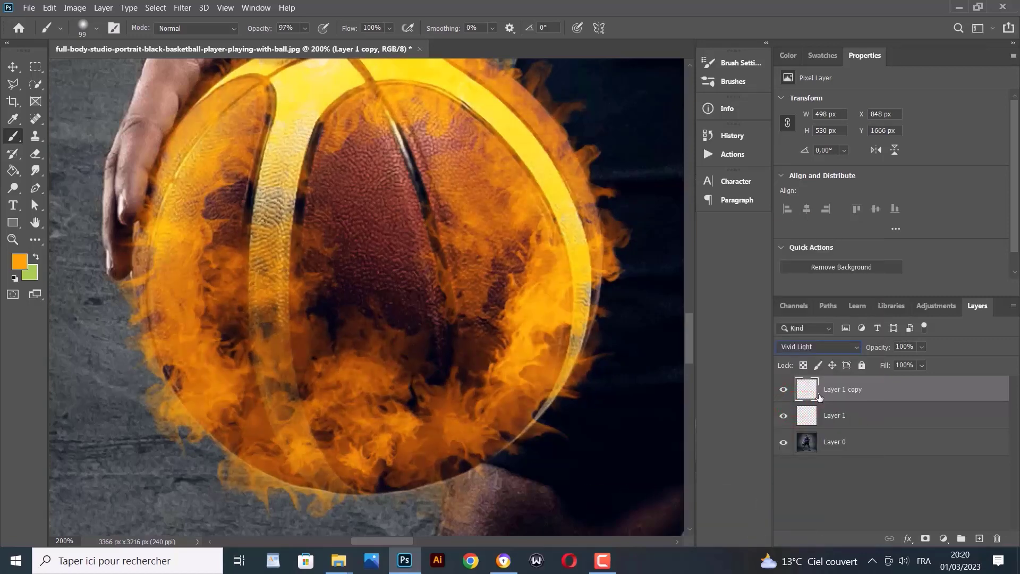
pyautogui.hotkey('ctrl', 'j')
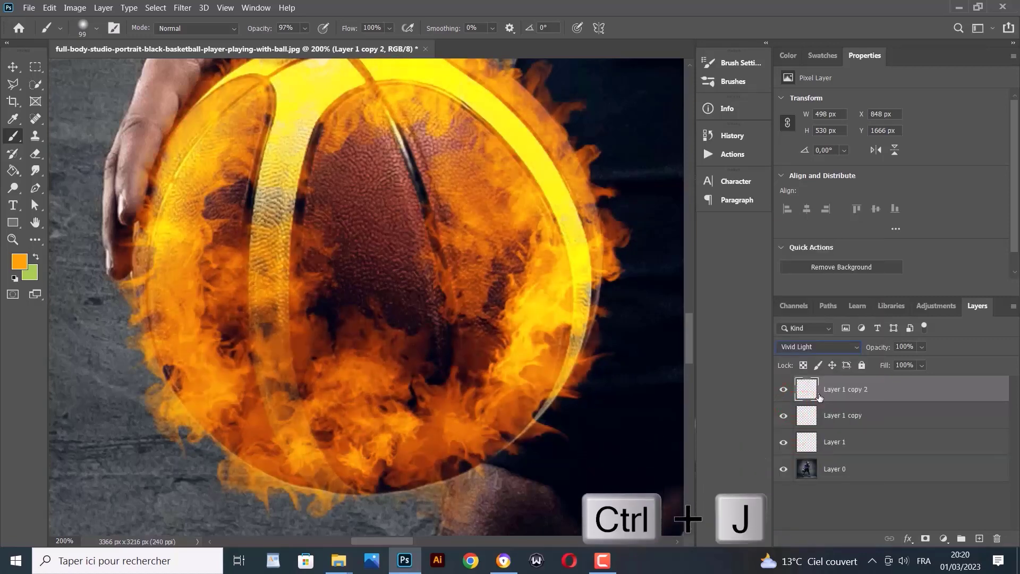
pyautogui.click(822, 345)
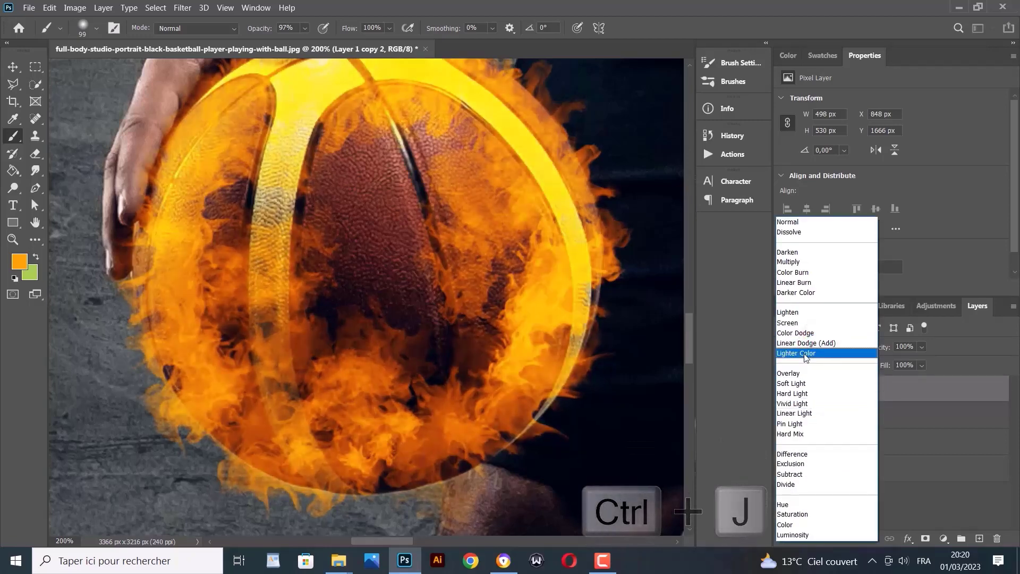
pyautogui.click(805, 333)
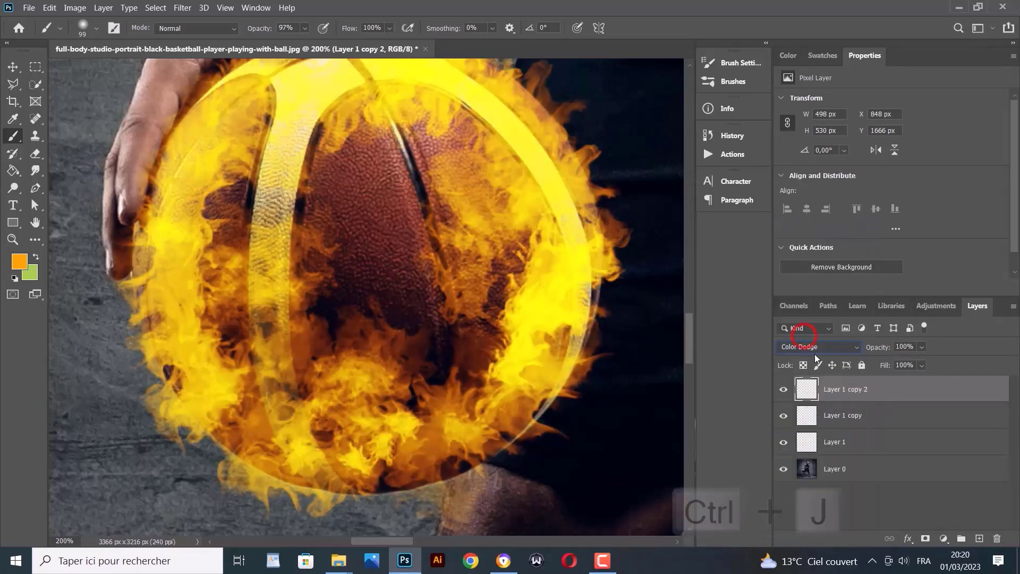
# Mask Layer 1 copy 2 using a selection loaded from its own pixels
pyautogui.keyDown('ctrl'); pyautogui.click(808, 392); pyautogui.keyUp('ctrl')
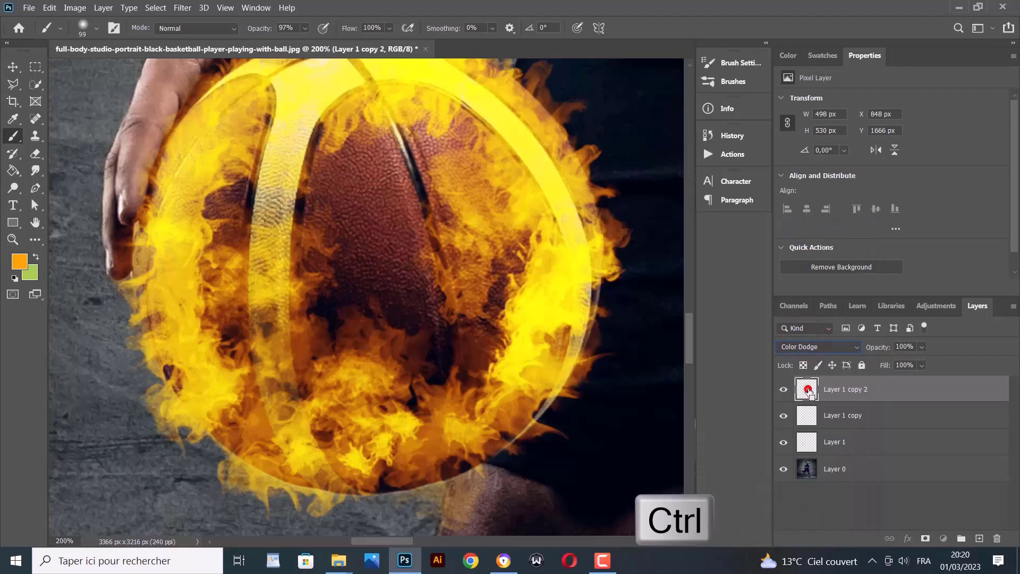
pyautogui.click(925, 538)
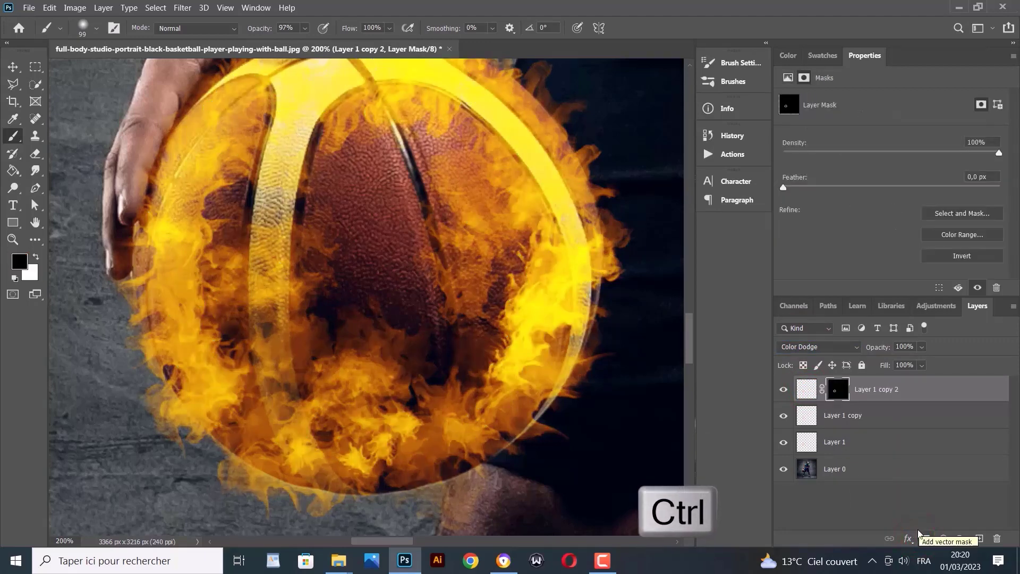
pyautogui.click(864, 467)
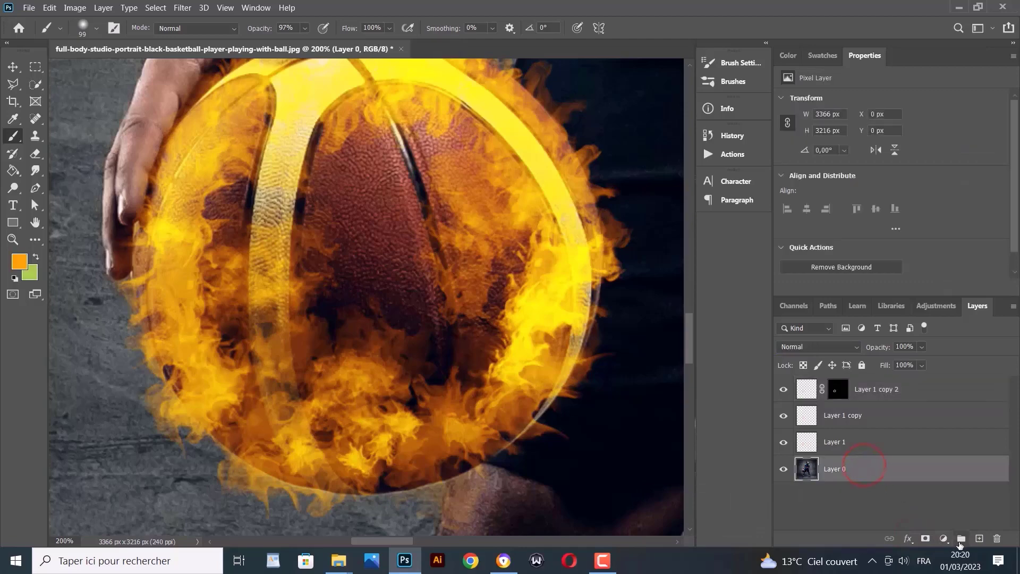
# Add a black 000000 Solid Color fill layer above Layer 0
pyautogui.click(944, 540)
pyautogui.click(938, 311)
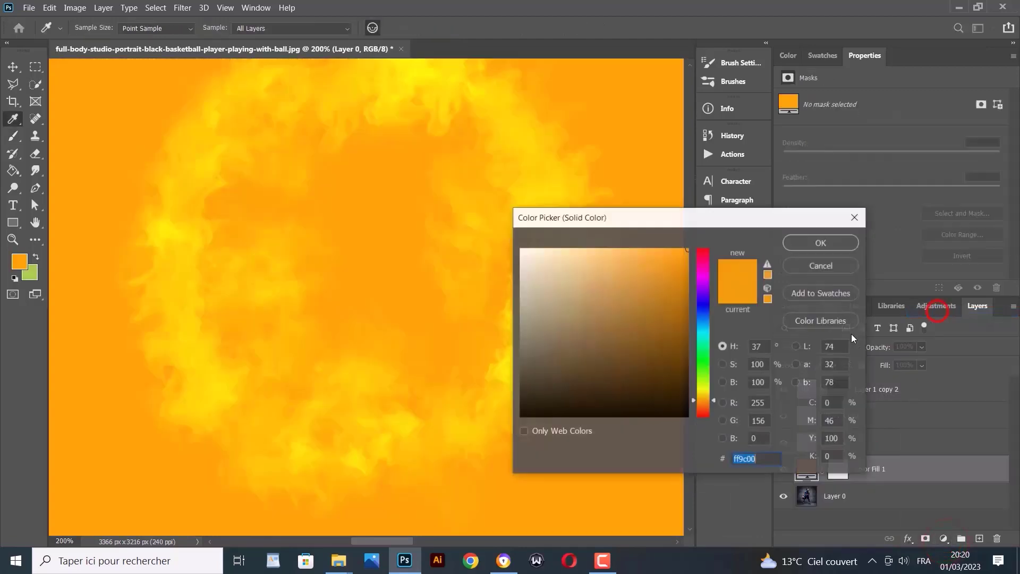
pyautogui.moveTo(580, 343)
pyautogui.mouseDown()
pyautogui.moveTo(553, 383)
pyautogui.moveTo(485, 428)
pyautogui.mouseUp()
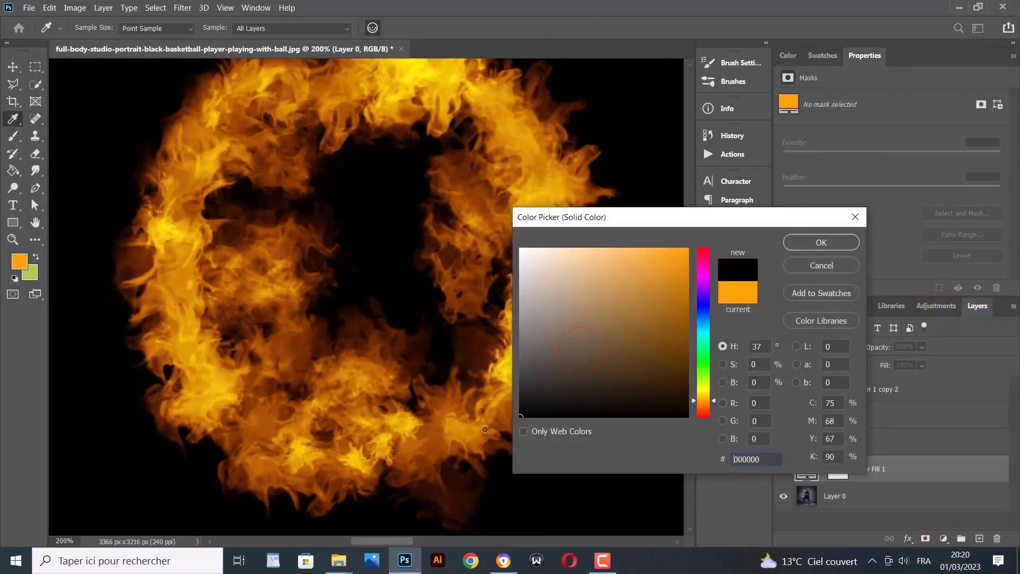
pyautogui.click(818, 245)
pyautogui.press('b')
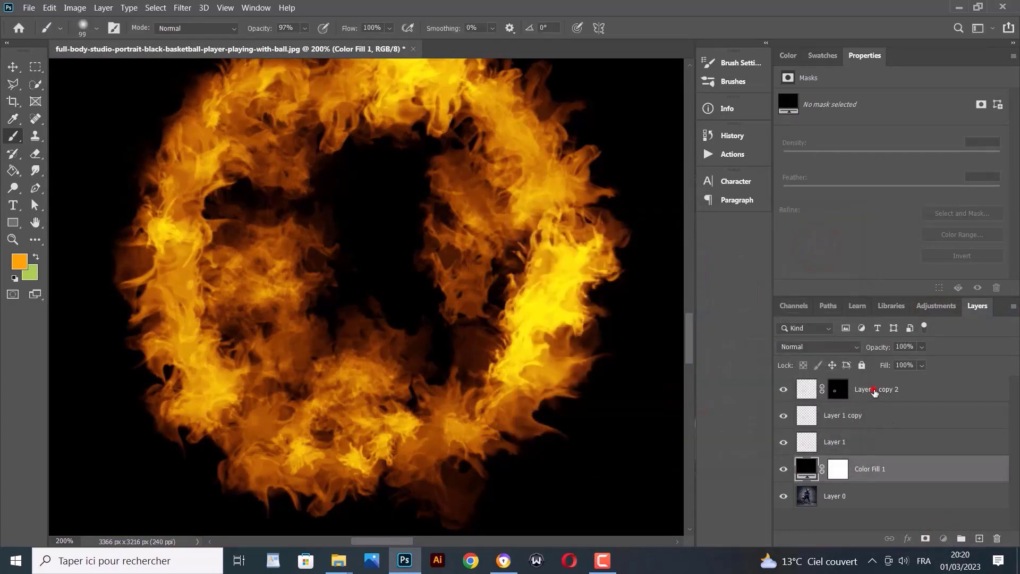
pyautogui.click(874, 392)
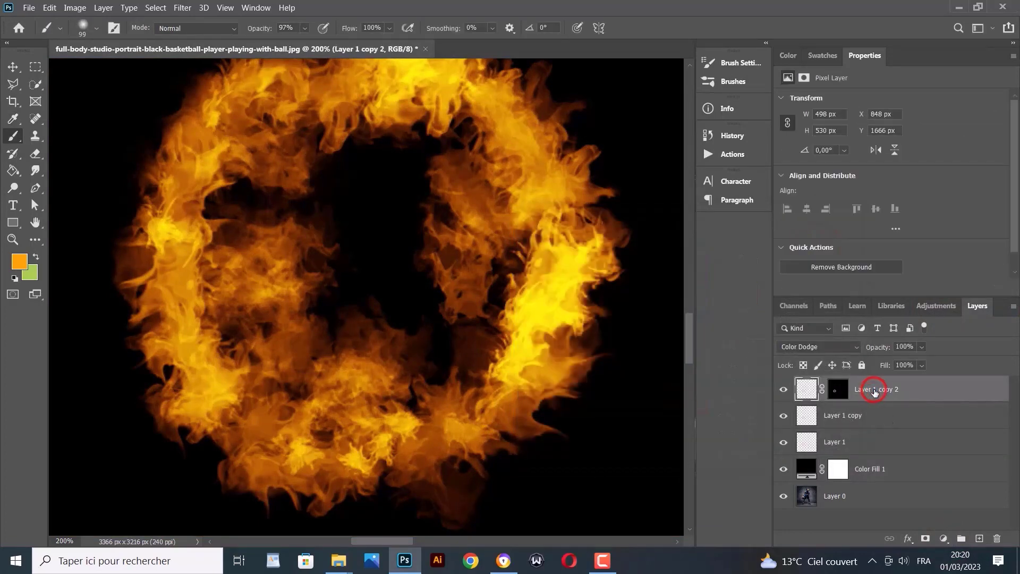
# Convert the three flame layers and black fill into a single smart object
pyautogui.keyDown('shift'); pyautogui.click(883, 469); pyautogui.keyUp('shift')
pyautogui.rightClick(885, 430)
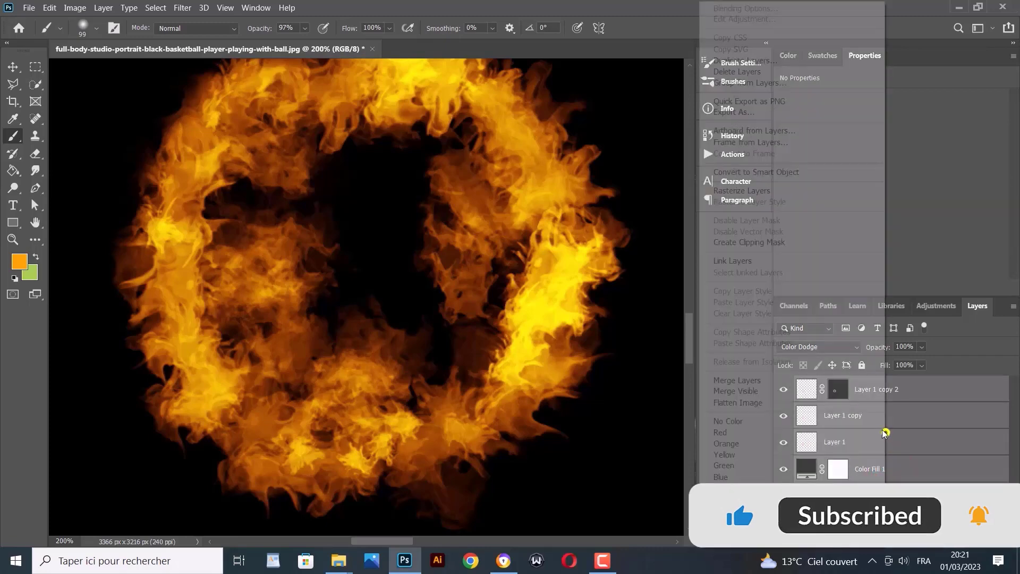
pyautogui.click(752, 172)
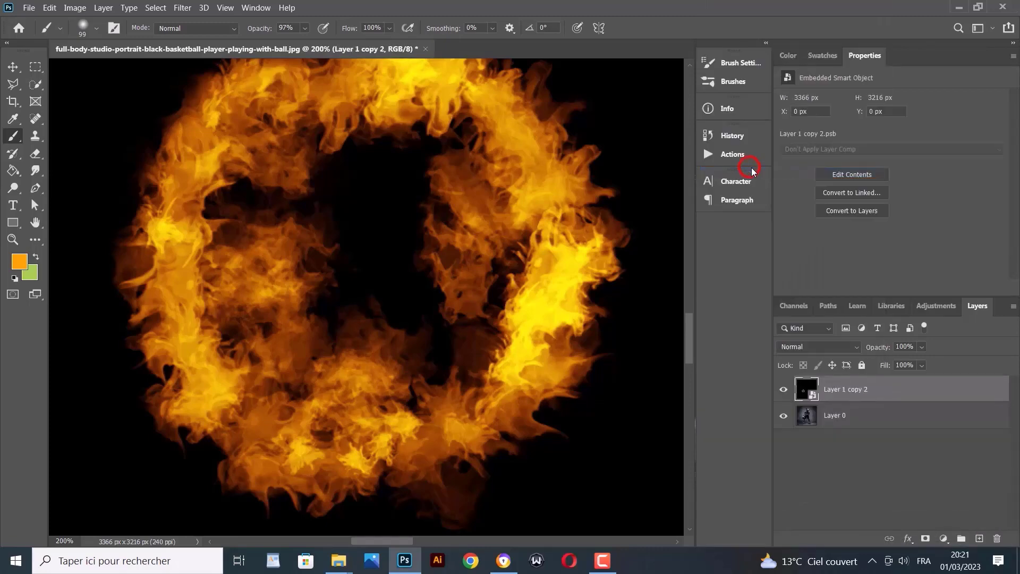
# Select only the flames with Color Range by sampling the black and inverting
pyautogui.click(154, 8)
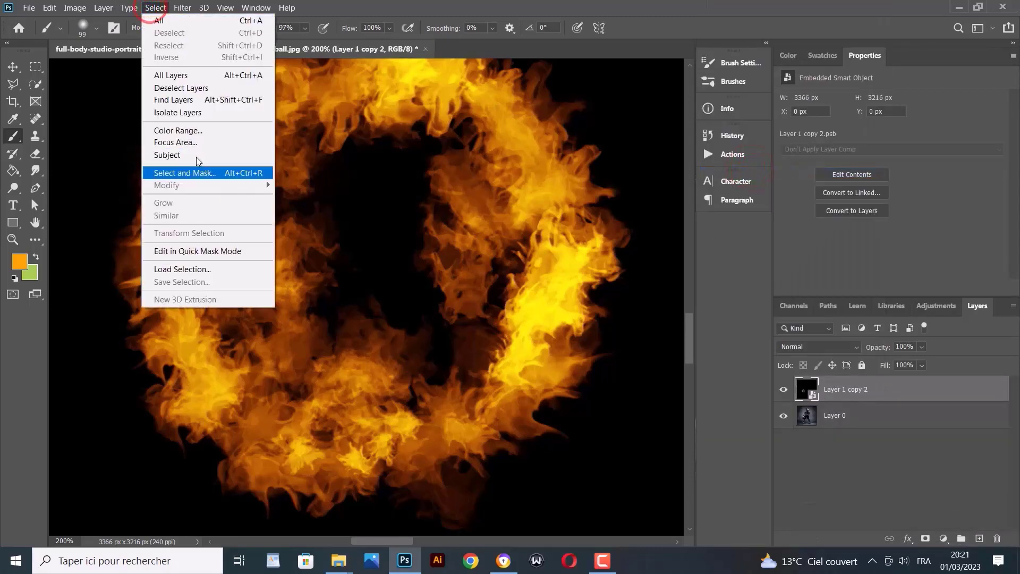
pyautogui.click(177, 130)
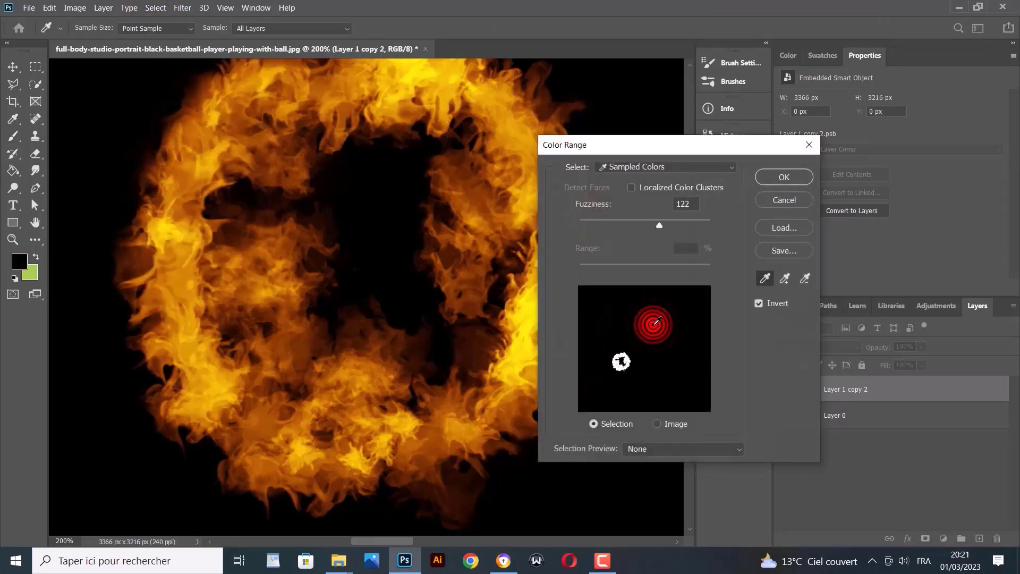
pyautogui.click(758, 303)
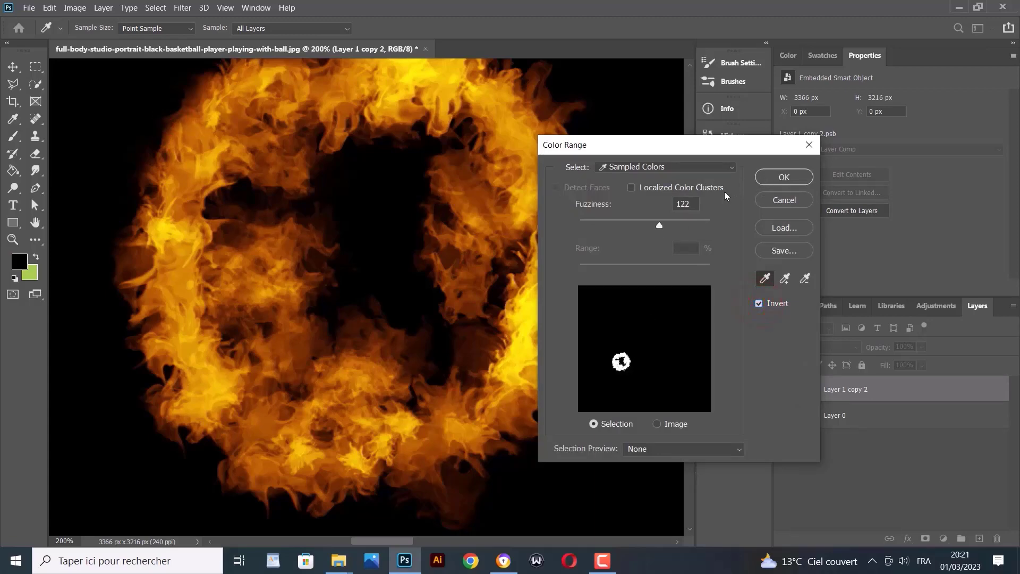
pyautogui.click(777, 178)
# Mask the fire smart object to its flames and load that mask as a selection
pyautogui.press('b')
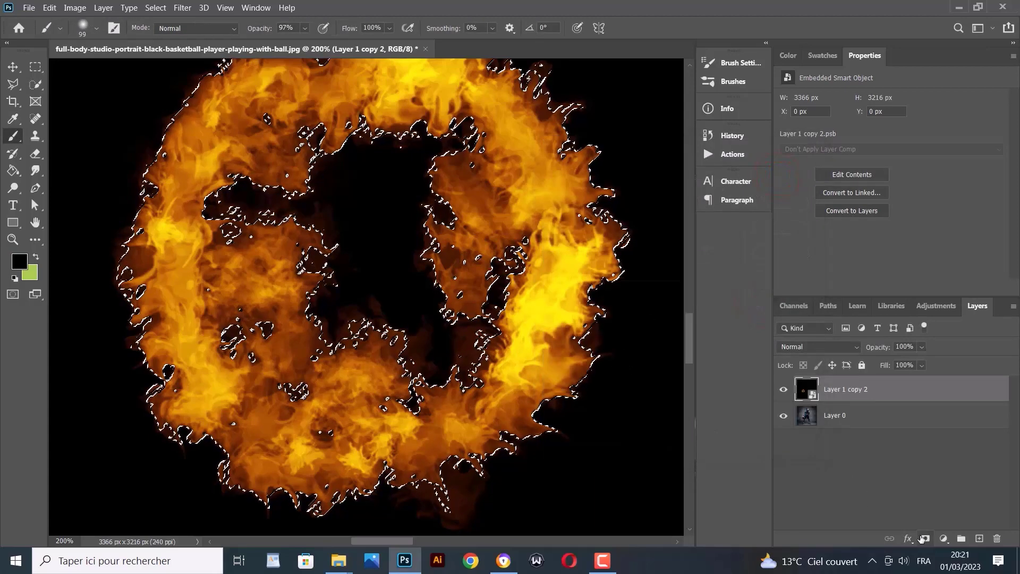
pyautogui.click(924, 538)
pyautogui.scroll(3, 228, 314)
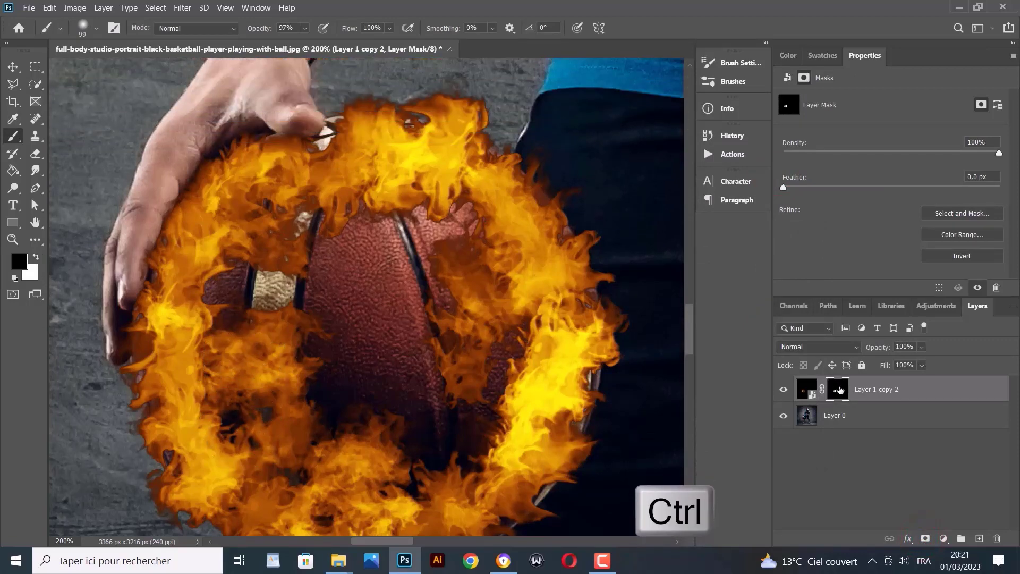
pyautogui.keyDown('ctrl'); pyautogui.click(840, 391); pyautogui.keyUp('ctrl')
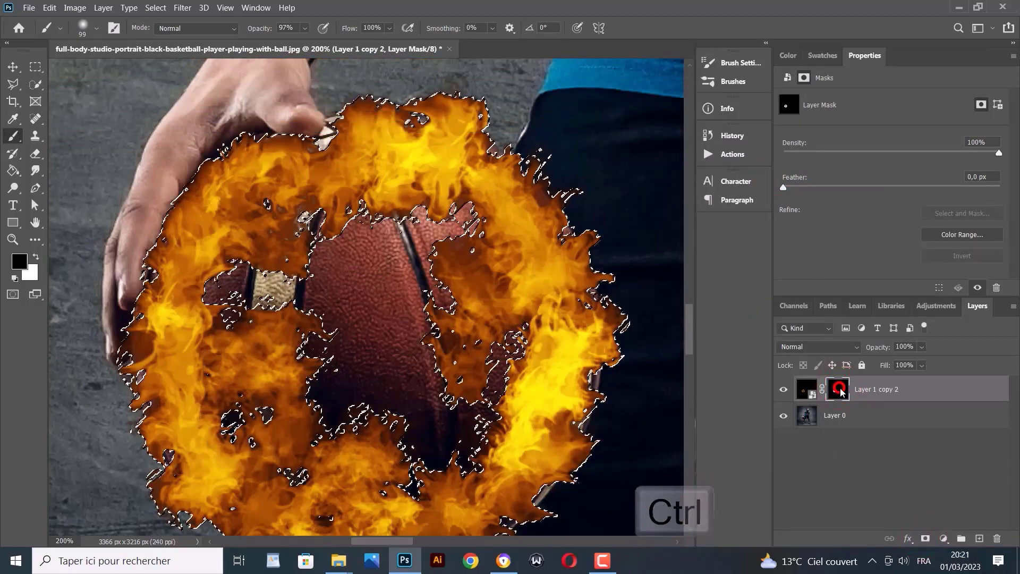
# Copy the ball area from Layer 0 onto a new Layer 1 and move it above Layer 1 copy 2
pyautogui.click(838, 420)
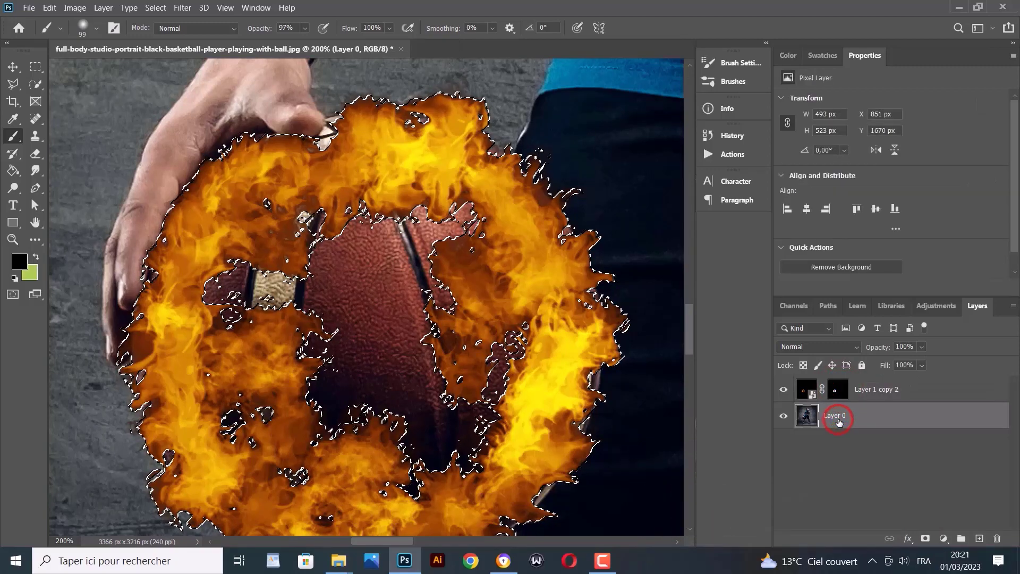
pyautogui.hotkey('ctrl', 'j')
pyautogui.click(784, 391)
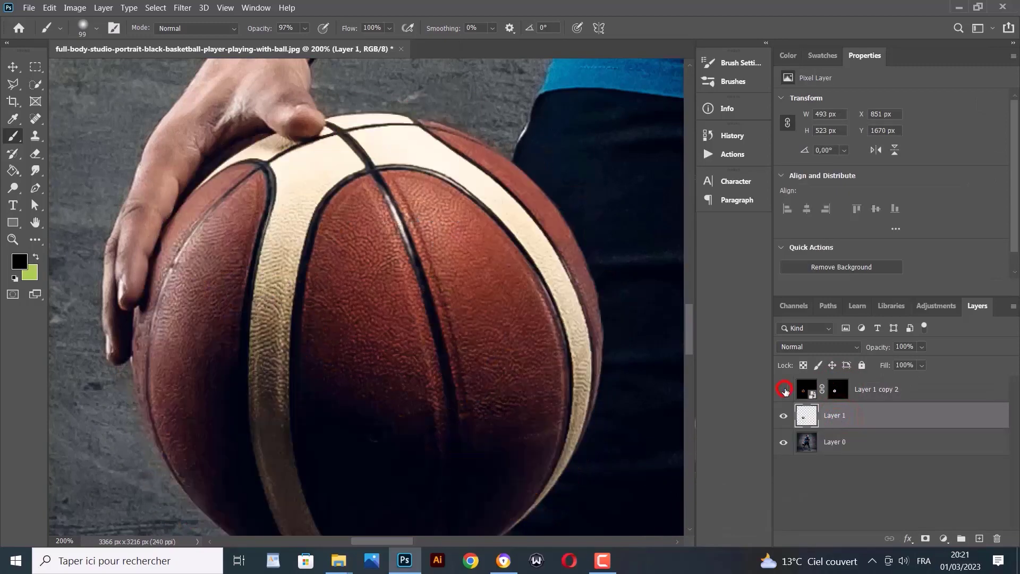
pyautogui.click(783, 444)
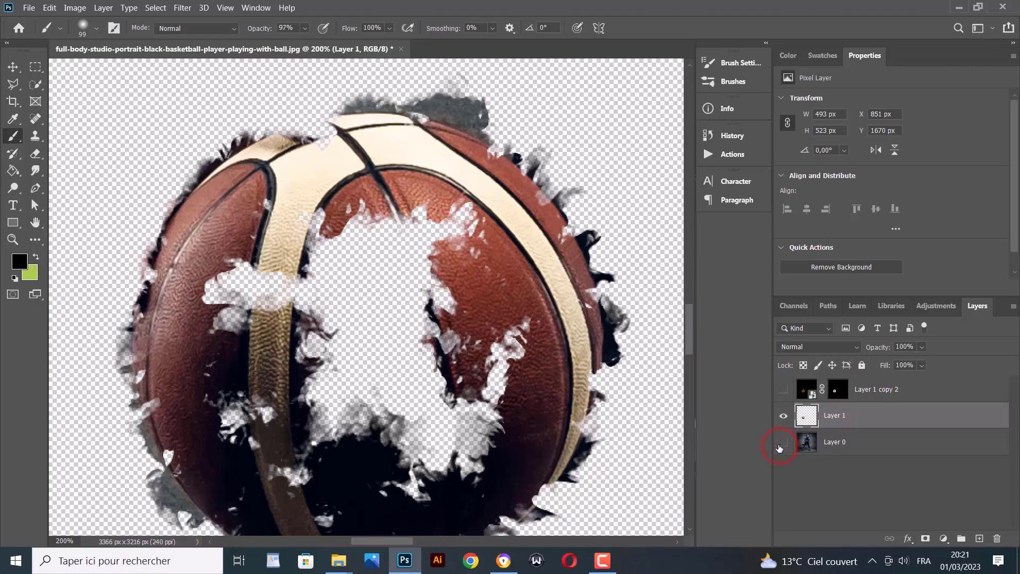
pyautogui.click(782, 443)
pyautogui.click(783, 392)
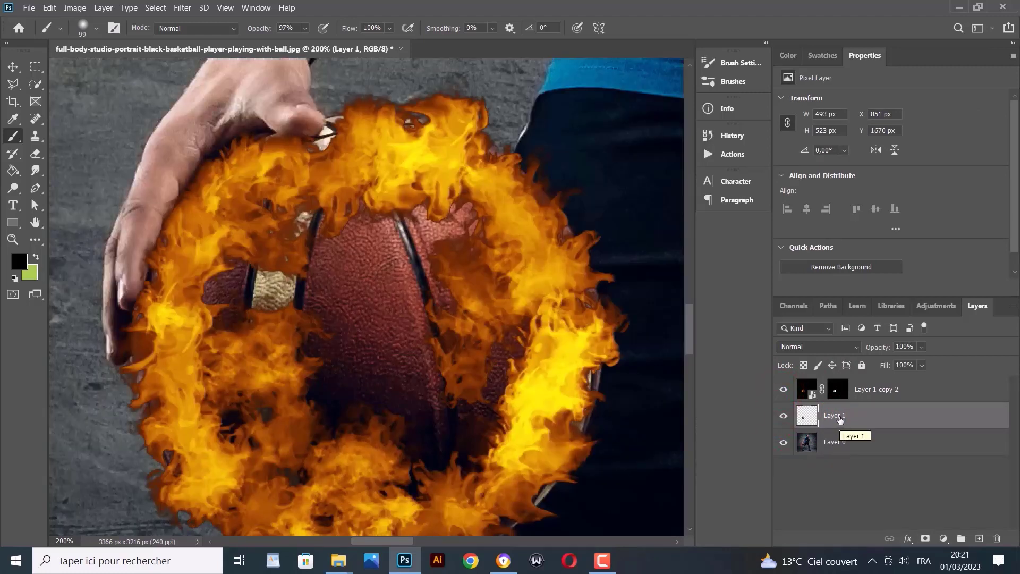
pyautogui.moveTo(839, 418); pyautogui.dragTo(841, 382)
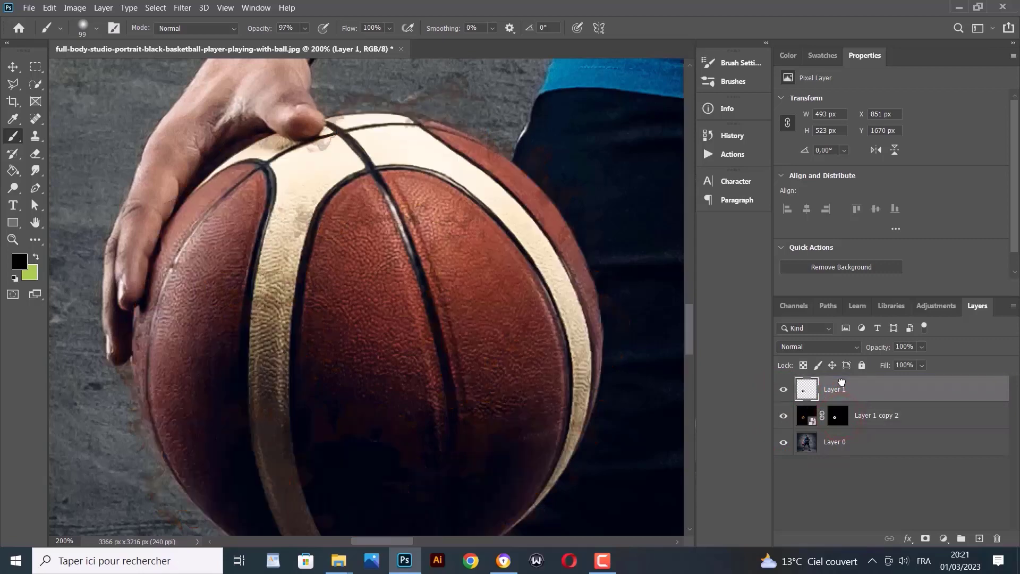
pyautogui.click(836, 349)
# Set Layer 1's blend mode to Linear Dodge (Add), then select the fire ring layer Layer 1 copy 2
pyautogui.click(765, 241)
pyautogui.click(833, 347)
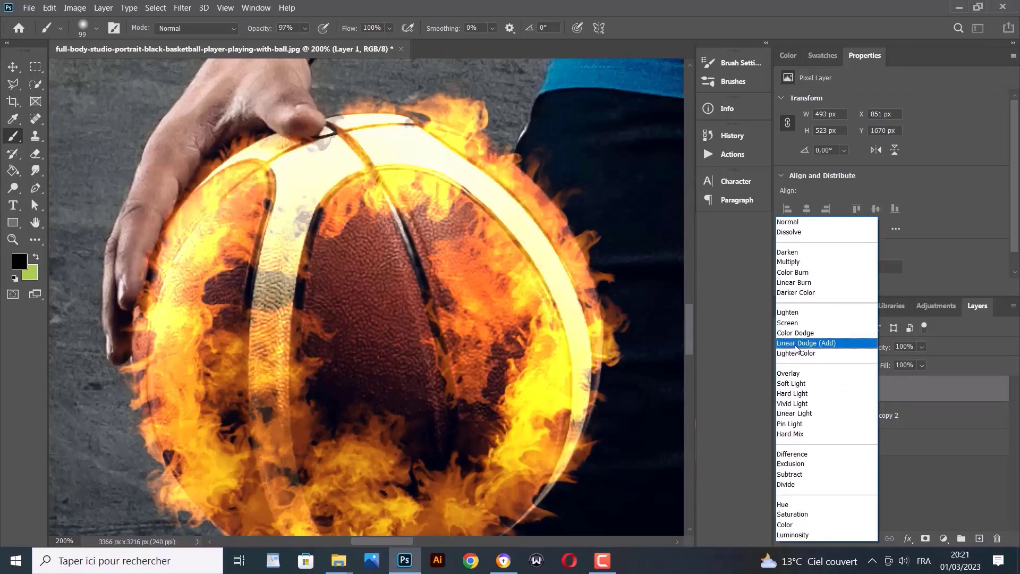
pyautogui.click(796, 348)
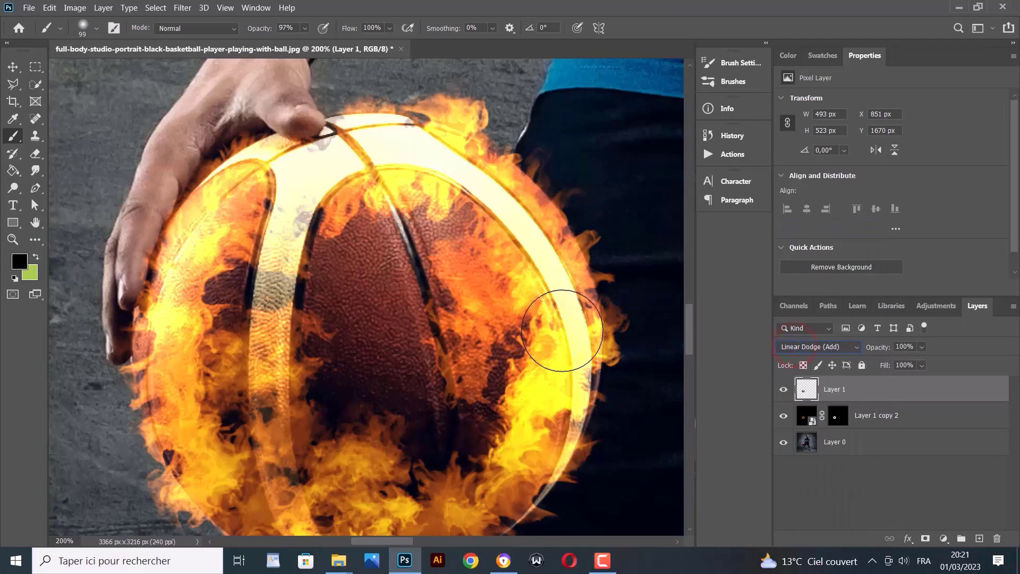
pyautogui.click(869, 422)
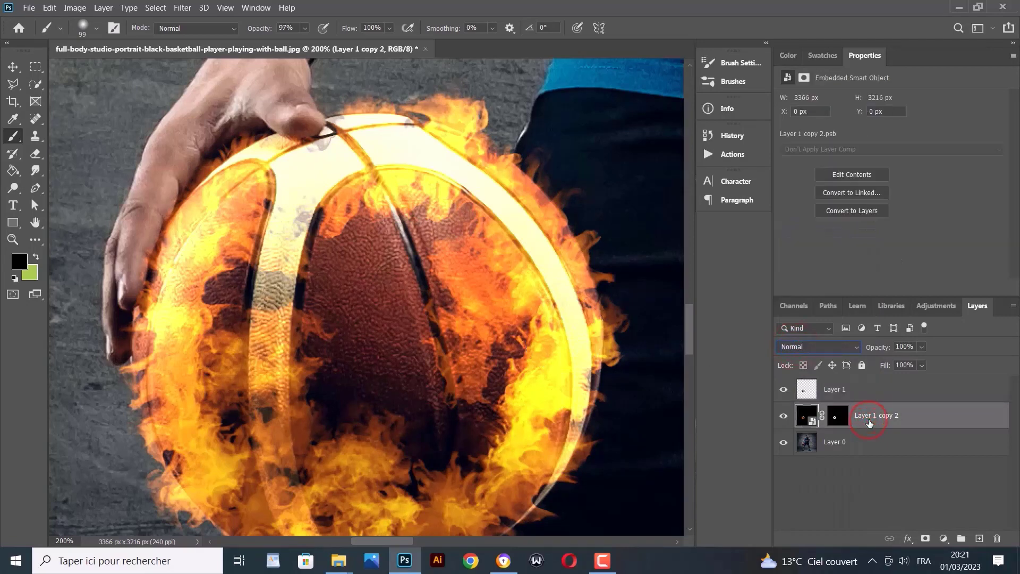
pyautogui.click(943, 539)
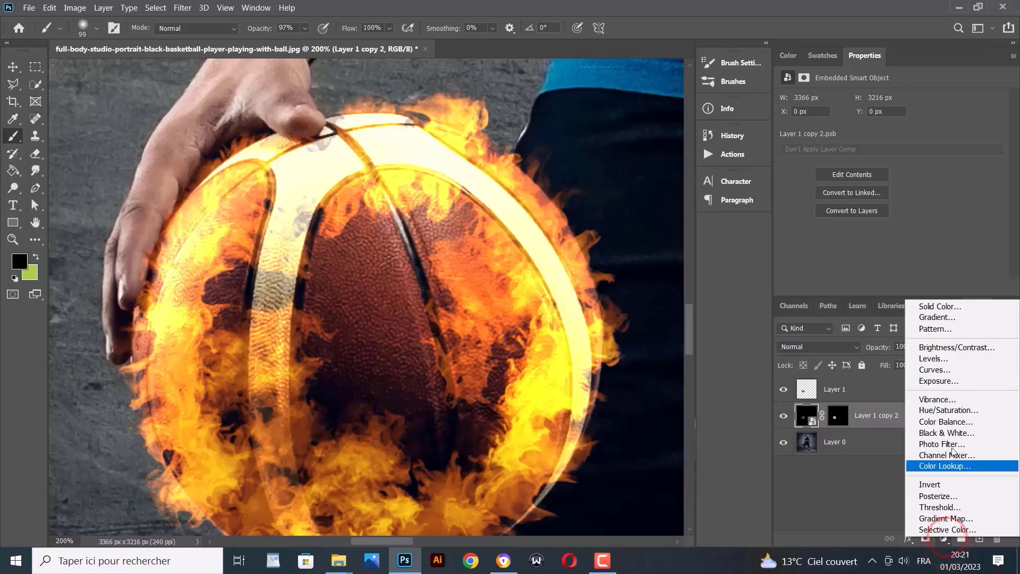
# Add a Curves adjustment to the fire ring and pull the RGB curve slightly down
pyautogui.click(939, 369)
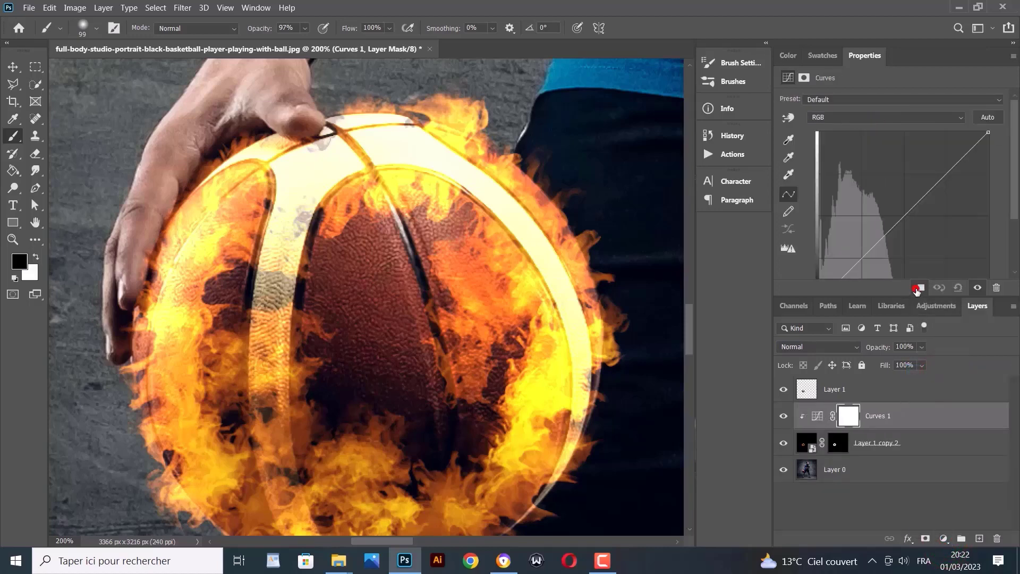
pyautogui.moveTo(905, 215); pyautogui.dragTo(919, 225)
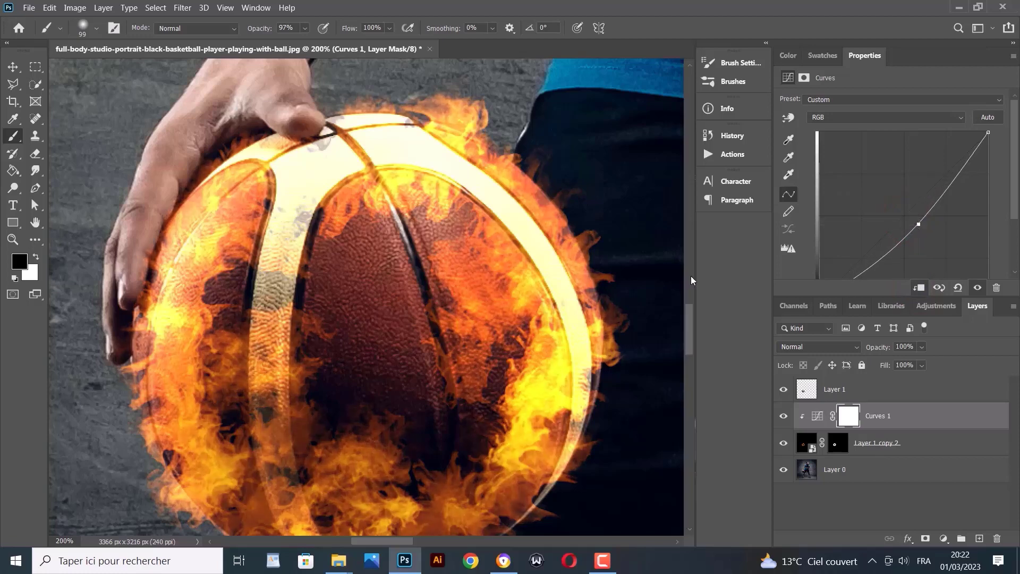
pyautogui.scroll(-3, 345, 308)
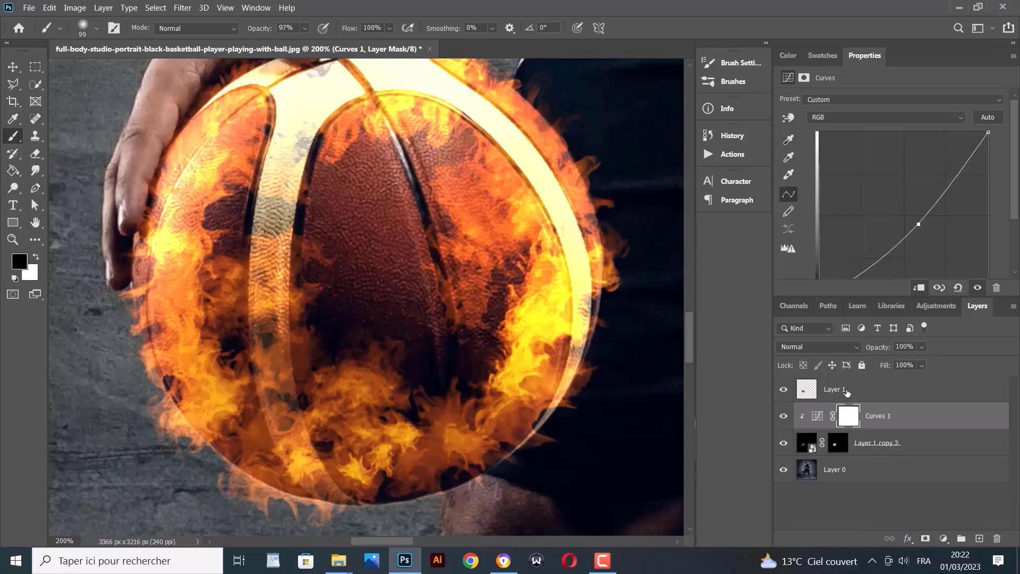
pyautogui.click(846, 390)
# Add a new empty Layer 2 and pick the Fire1 brush from the Fire Brushes set
pyautogui.click(979, 539)
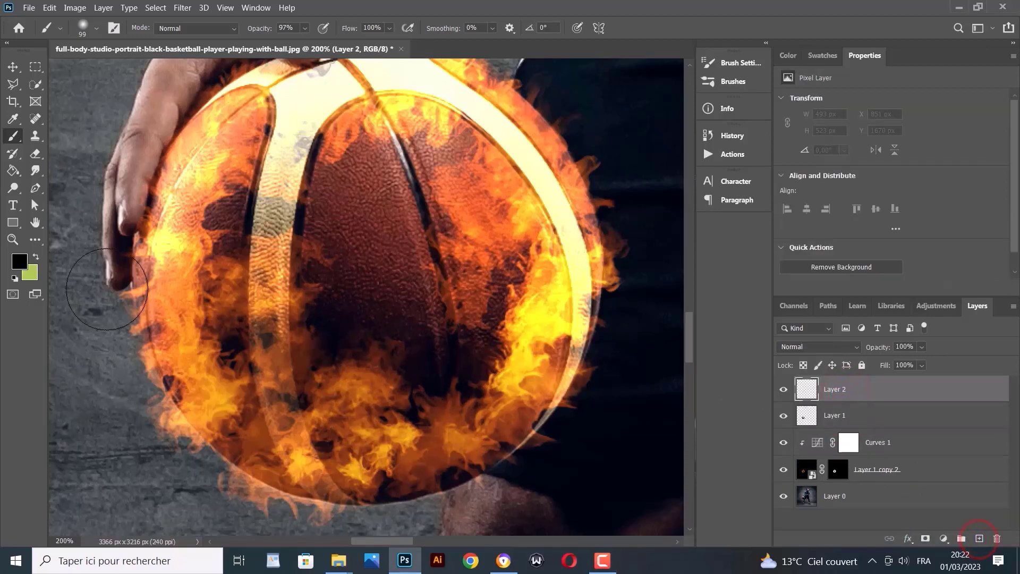
pyautogui.scroll(3, 107, 290)
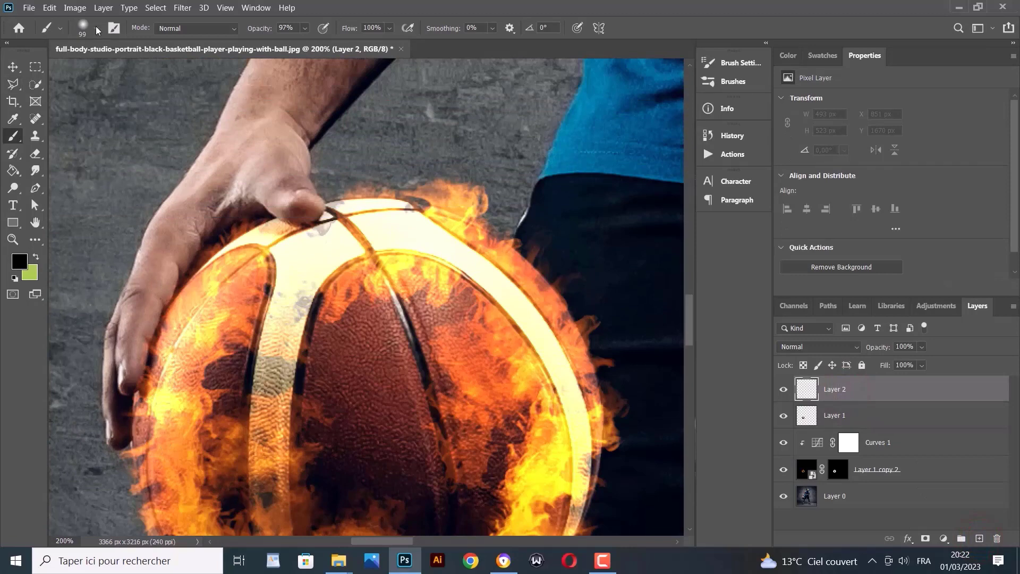
pyautogui.click(96, 29)
pyautogui.click(26, 158)
pyautogui.scroll(-8, 43, 207)
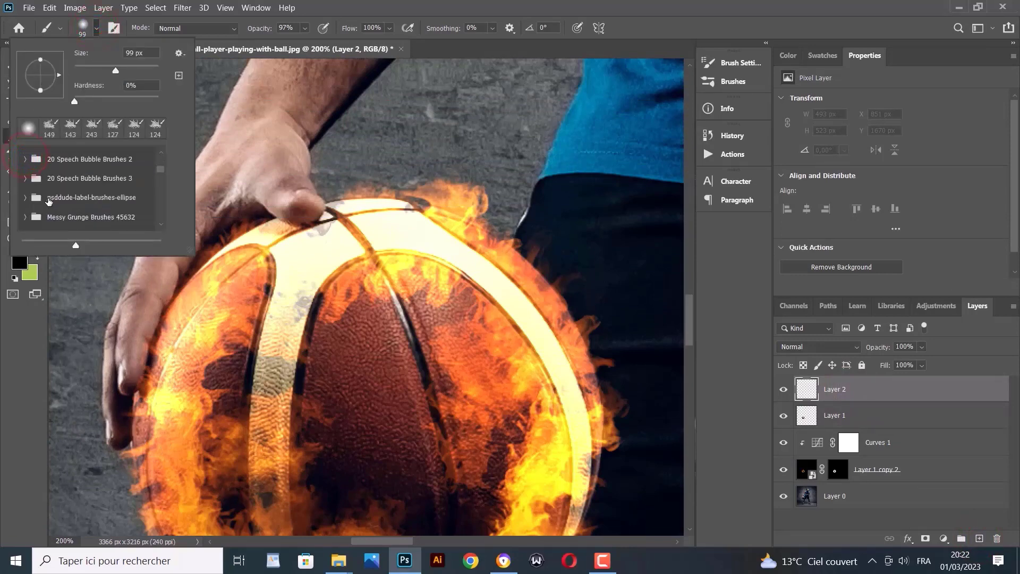
pyautogui.scroll(4, 43, 206)
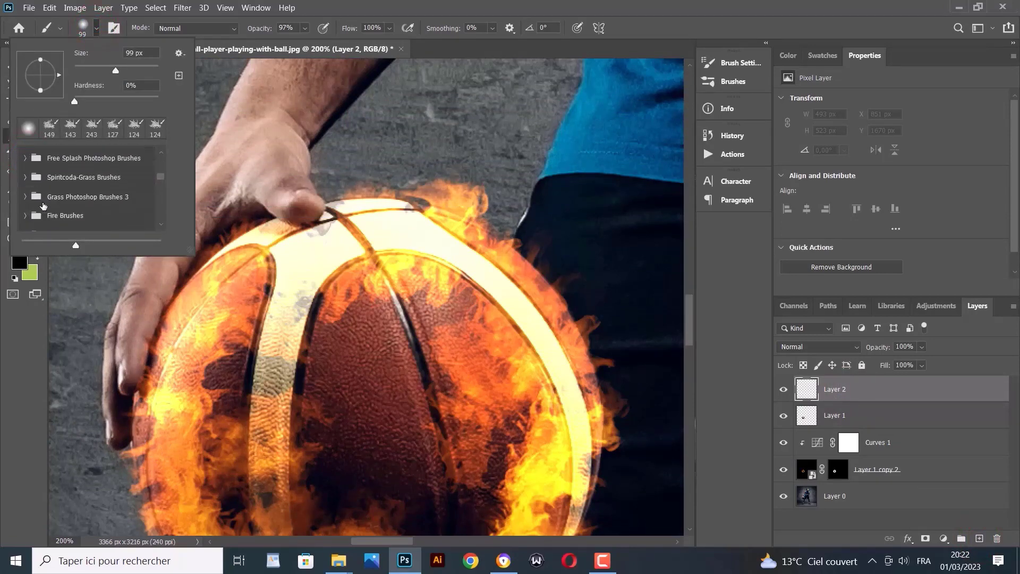
pyautogui.click(27, 192)
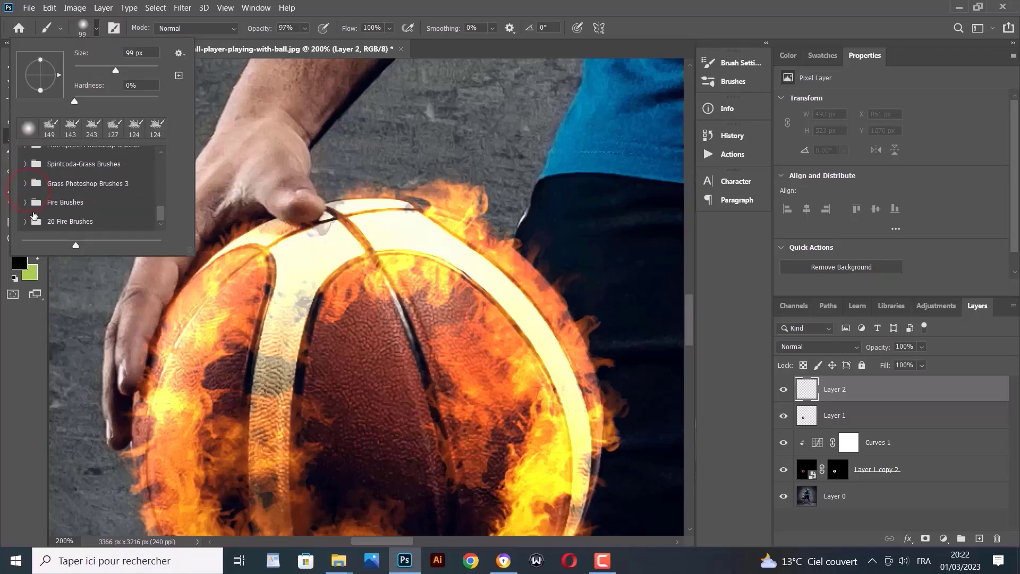
pyautogui.click(25, 204)
pyautogui.scroll(-2, 37, 209)
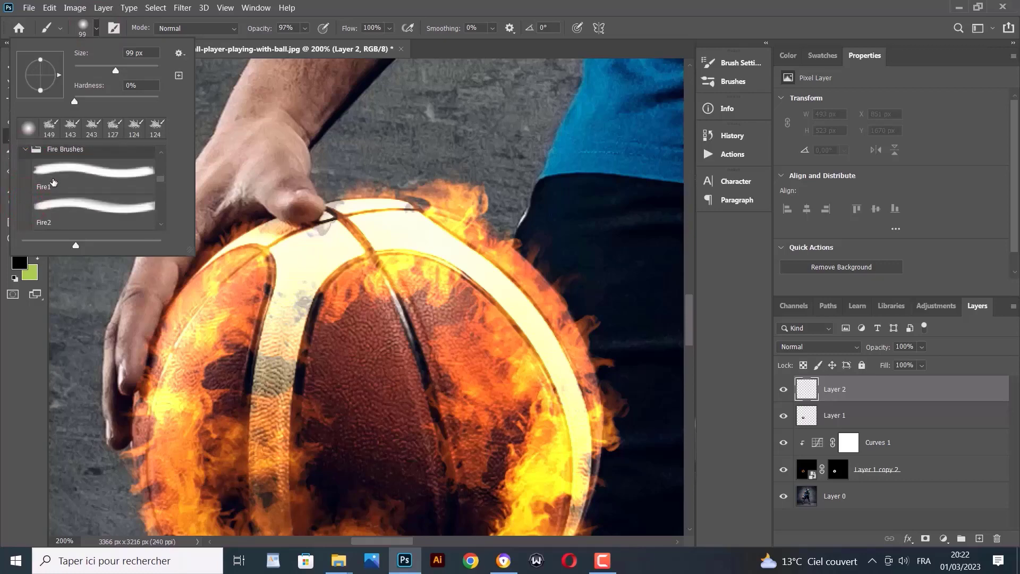
pyautogui.click(95, 28)
# Set the Fire1 brush size to 130 px and undo the dark test flame stamp
pyautogui.click(92, 25)
pyautogui.click(123, 71)
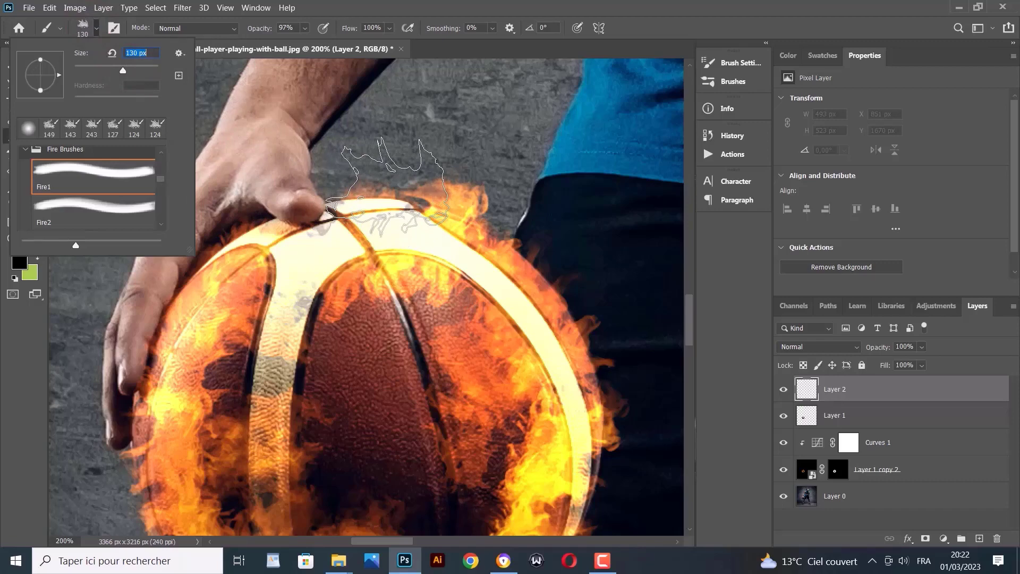
pyautogui.click(386, 187)
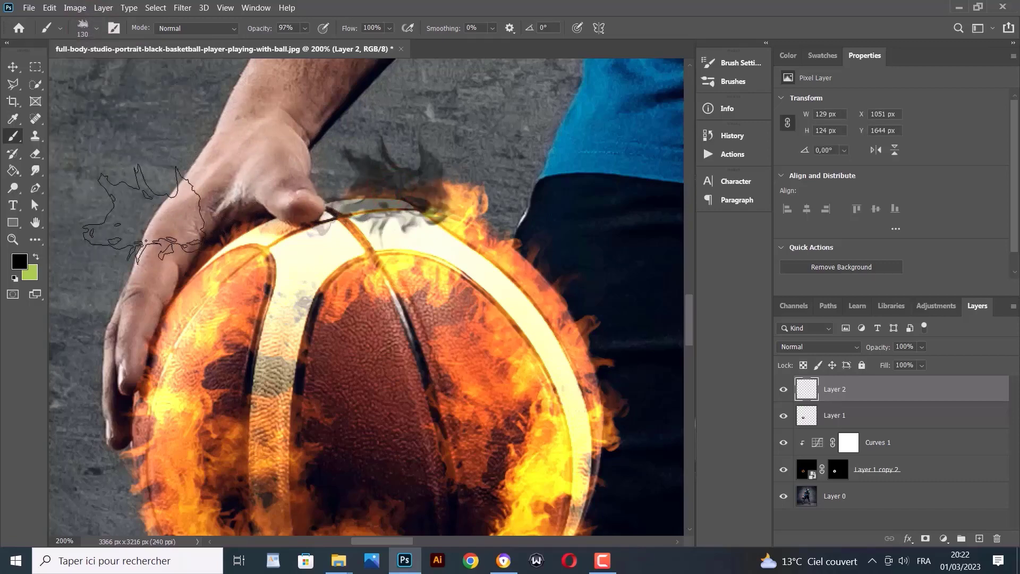
pyautogui.hotkey('ctrl', 'z')
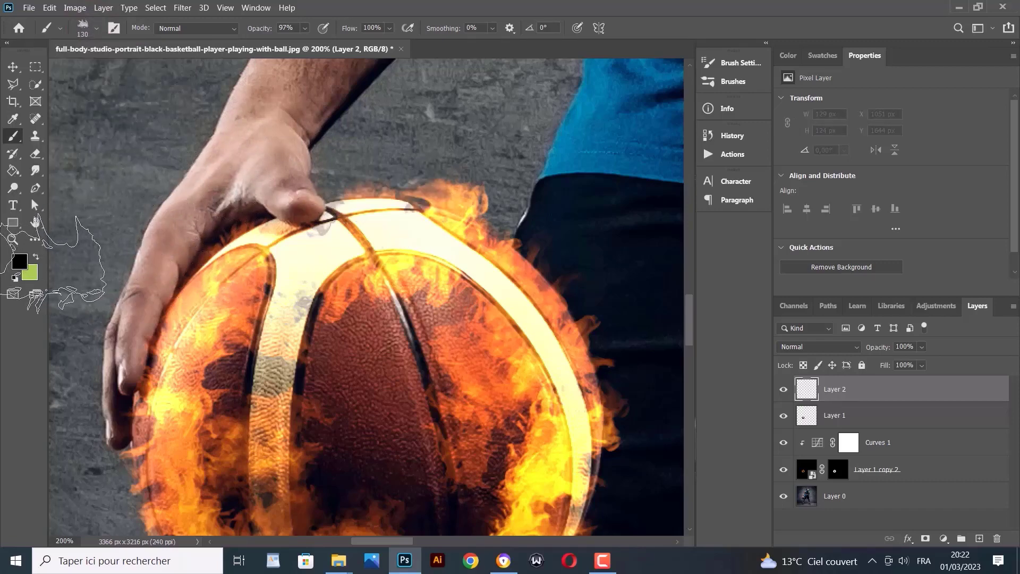
pyautogui.click(20, 261)
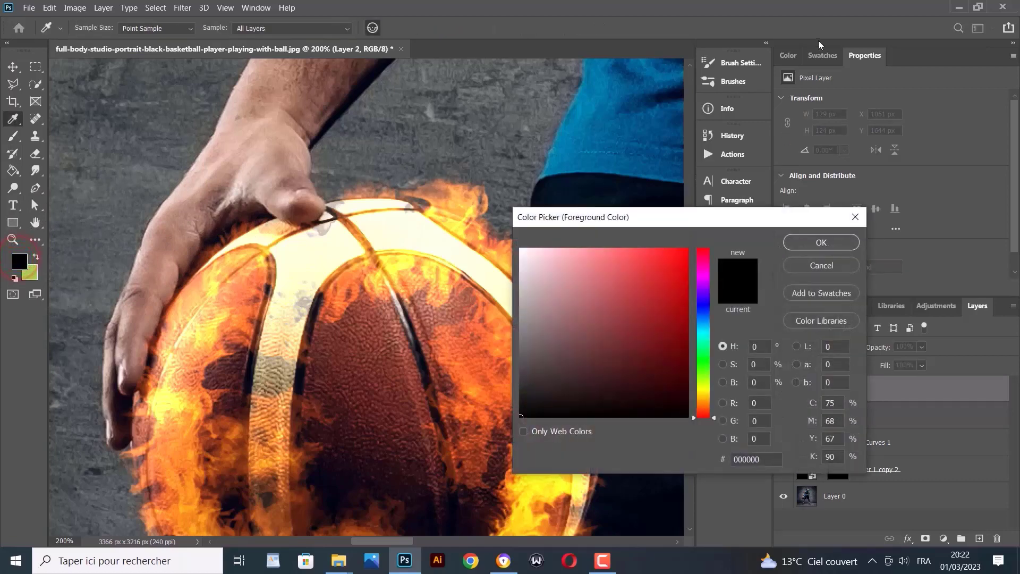
# Pick orange as the painting colour and stamp flames over and above the ball's top
pyautogui.click(810, 57)
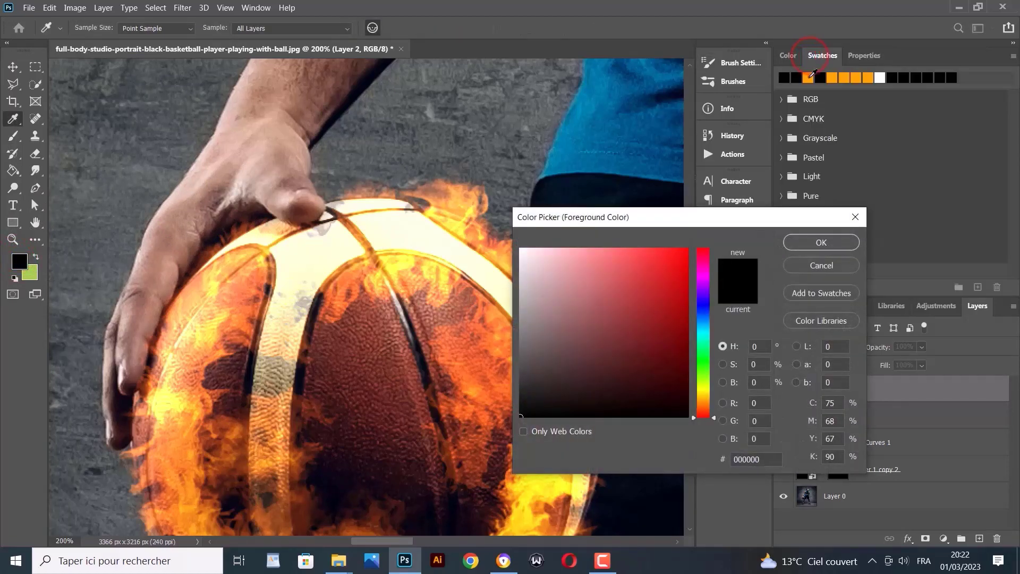
pyautogui.click(809, 78)
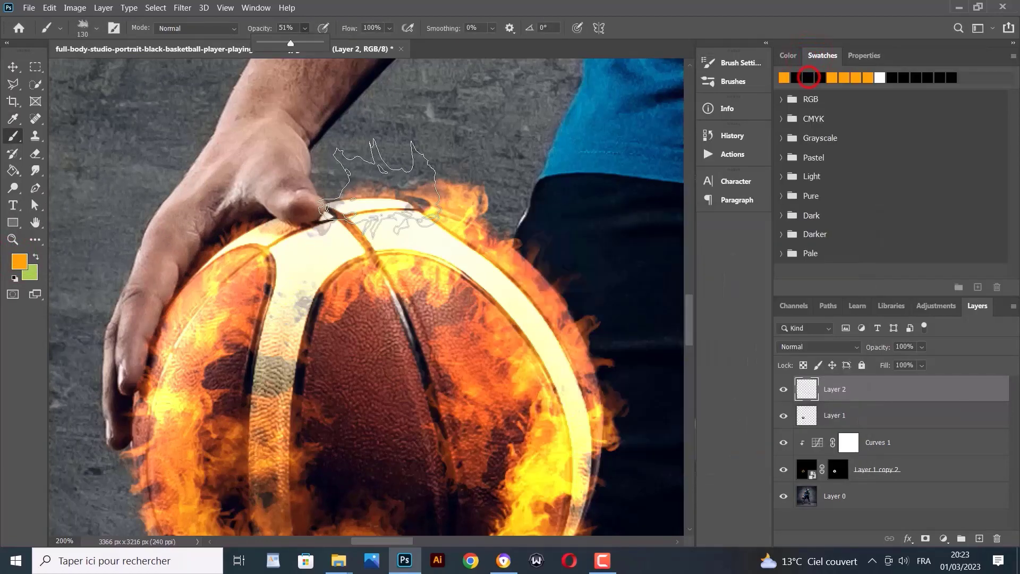
pyautogui.click(382, 191)
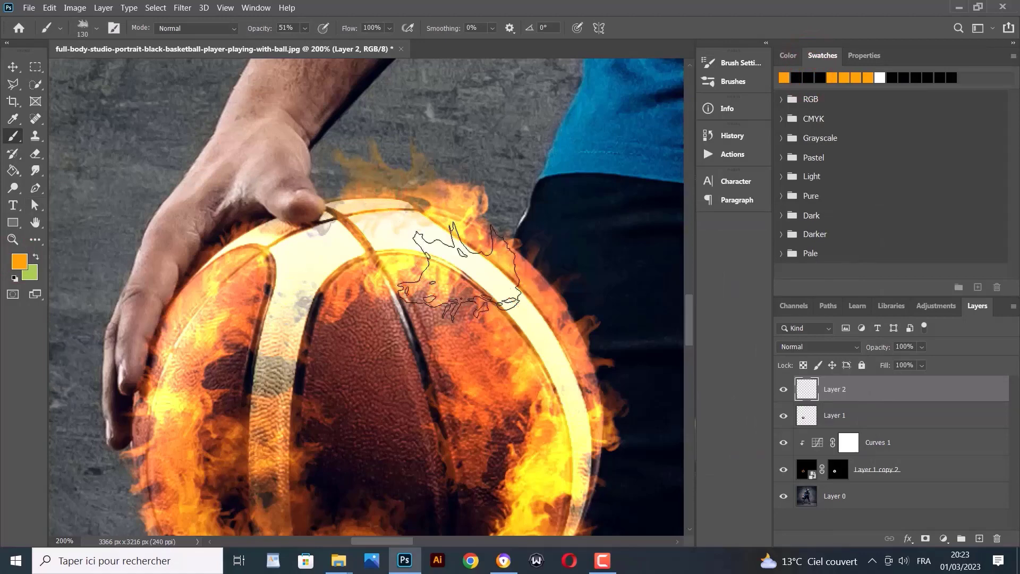
pyautogui.click(457, 205)
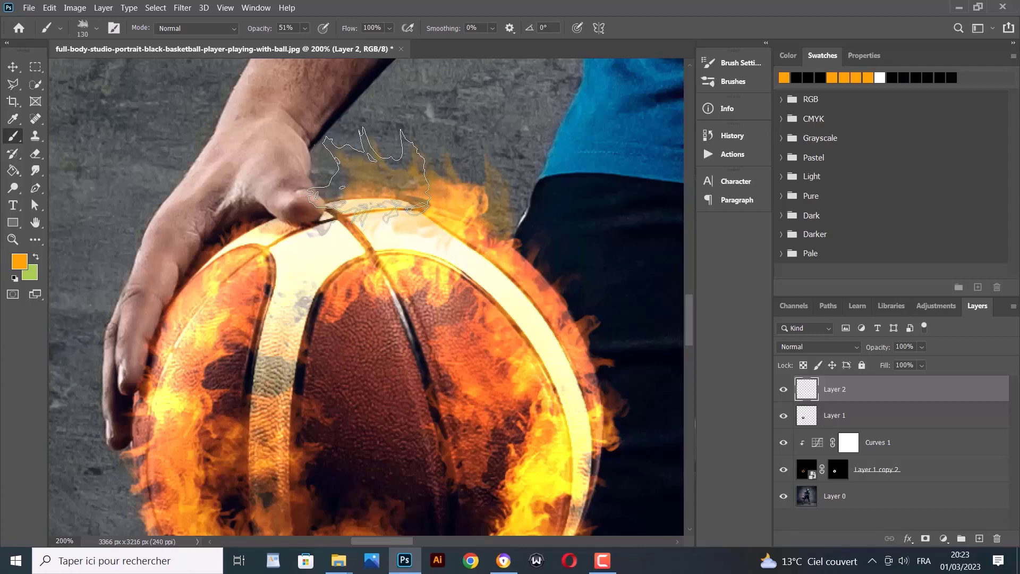
pyautogui.click(373, 178)
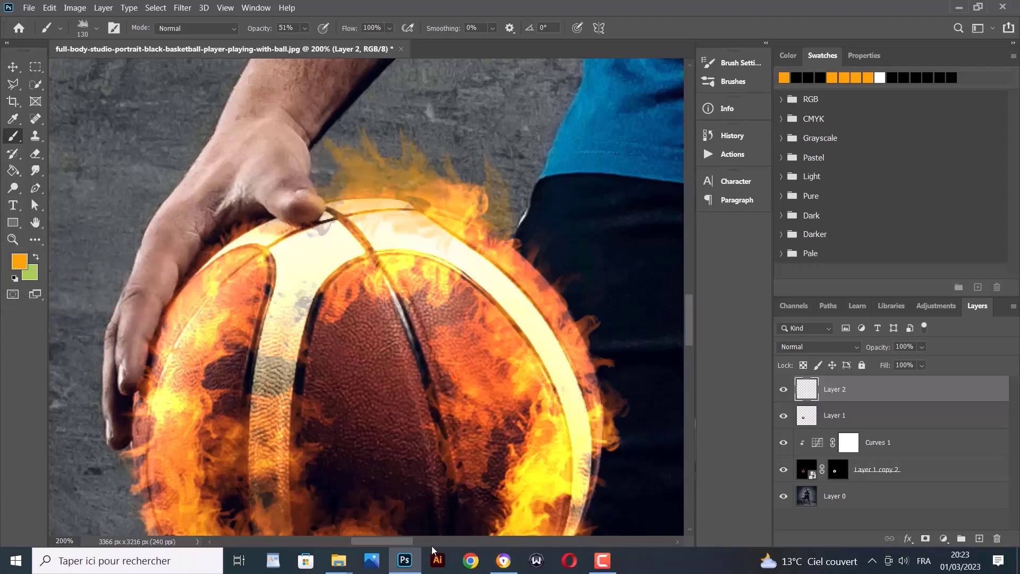
pyautogui.moveTo(388, 540)
pyautogui.mouseDown()
pyautogui.moveTo(412, 544)
pyautogui.moveTo(396, 544)
pyautogui.mouseUp()
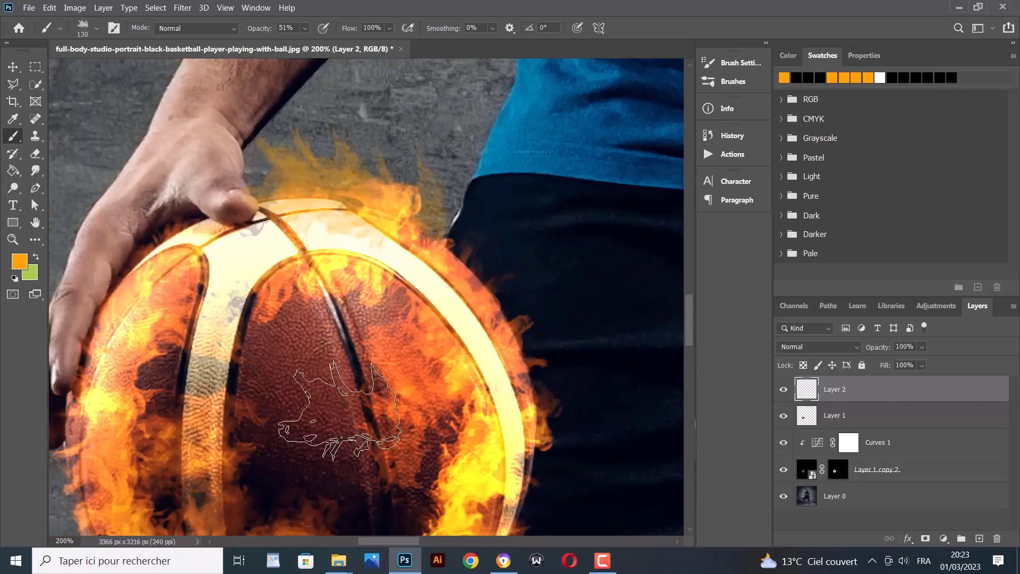
# Switch to the Fire2 brush at about 202 px and stamp a flame over the ball's upper right rim
pyautogui.click(94, 24)
pyautogui.click(101, 205)
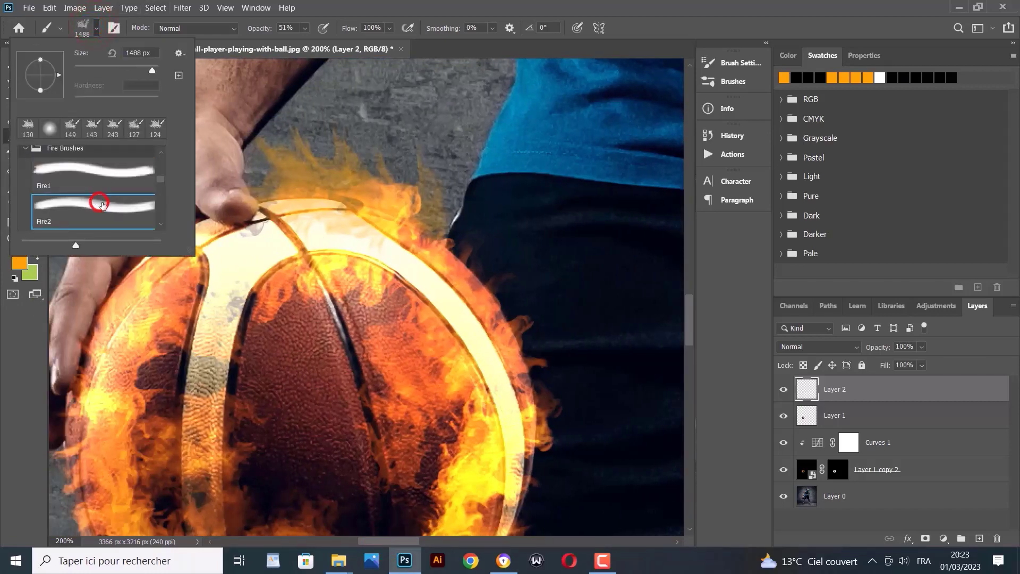
pyautogui.click(138, 69)
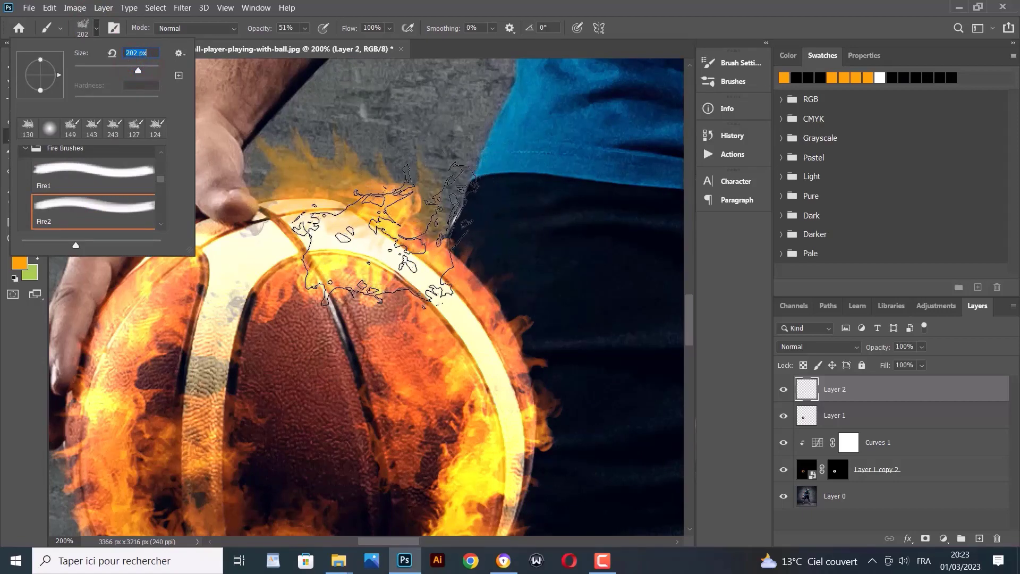
pyautogui.click(416, 255)
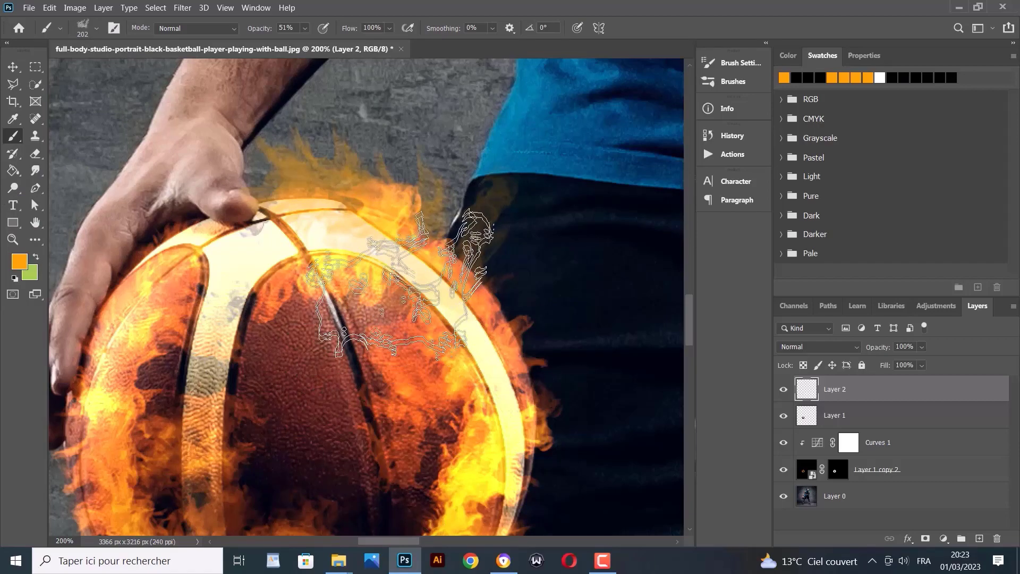
pyautogui.click(362, 251)
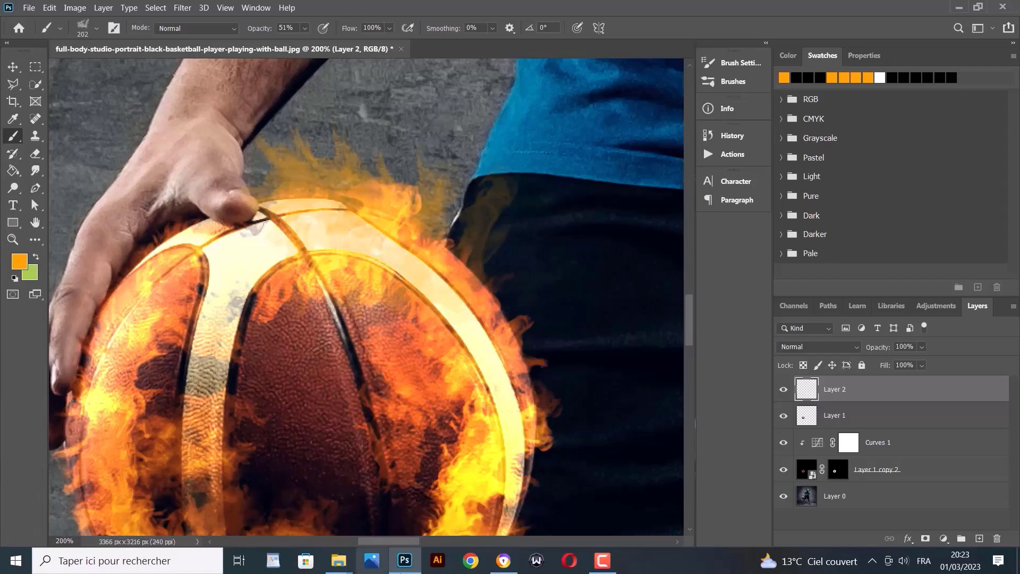
pyautogui.moveTo(410, 539); pyautogui.dragTo(423, 540)
pyautogui.scroll(-3, 390, 436)
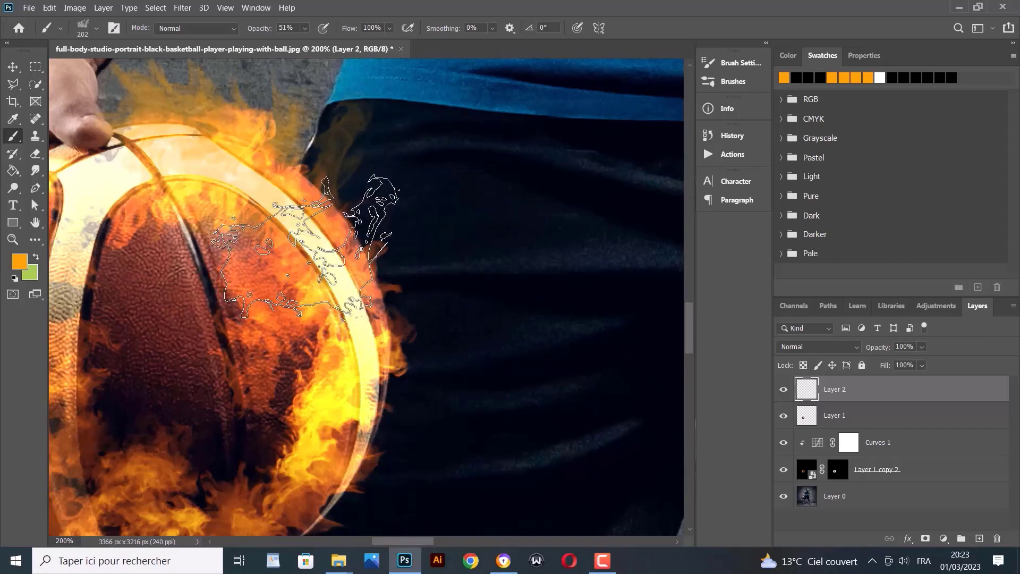
# Switch to the Fire3 brush at 180 px and paint faint flames along the ball's right edge
pyautogui.click(95, 29)
pyautogui.scroll(-5, 93, 197)
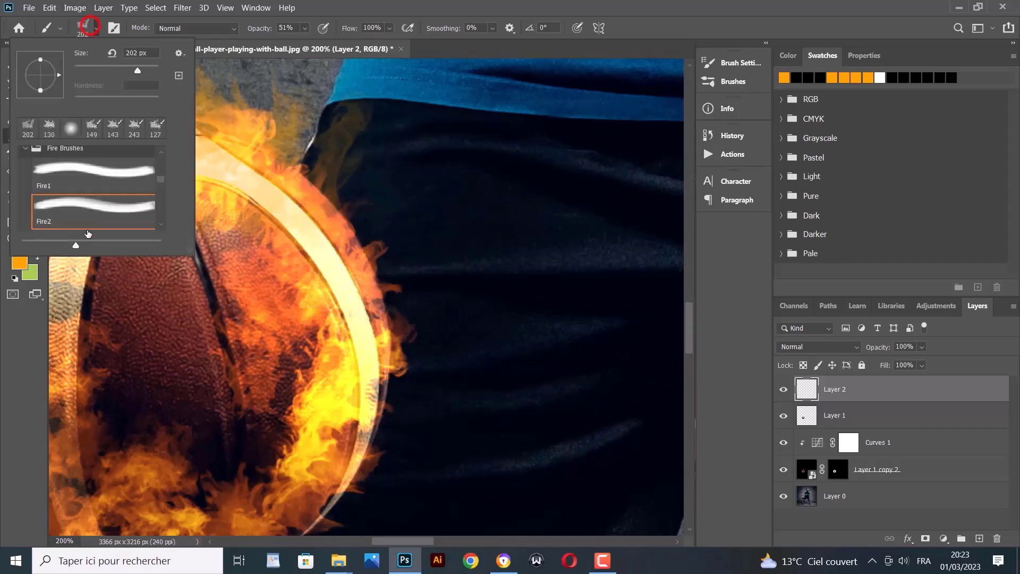
pyautogui.click(95, 208)
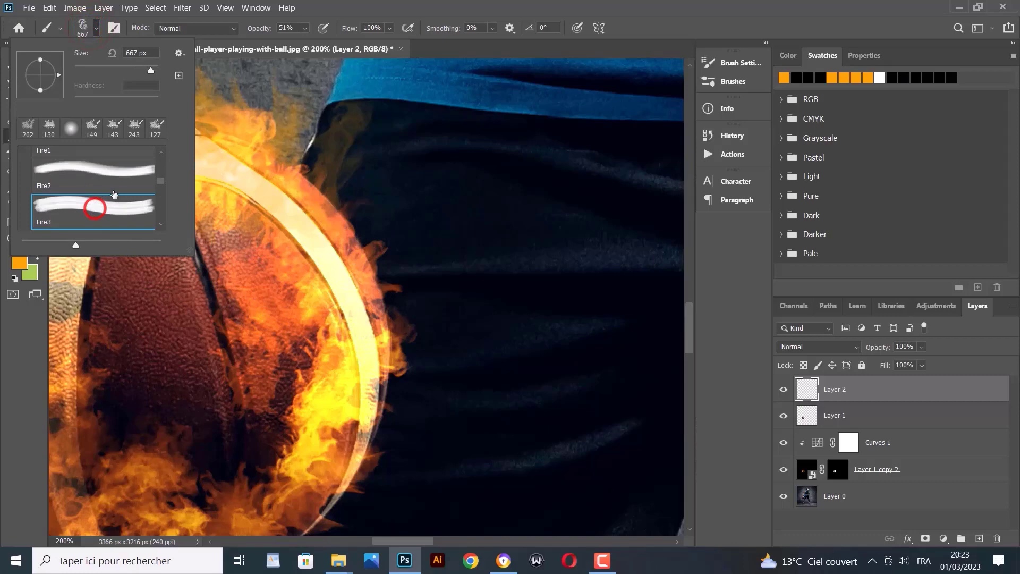
pyautogui.click(133, 71)
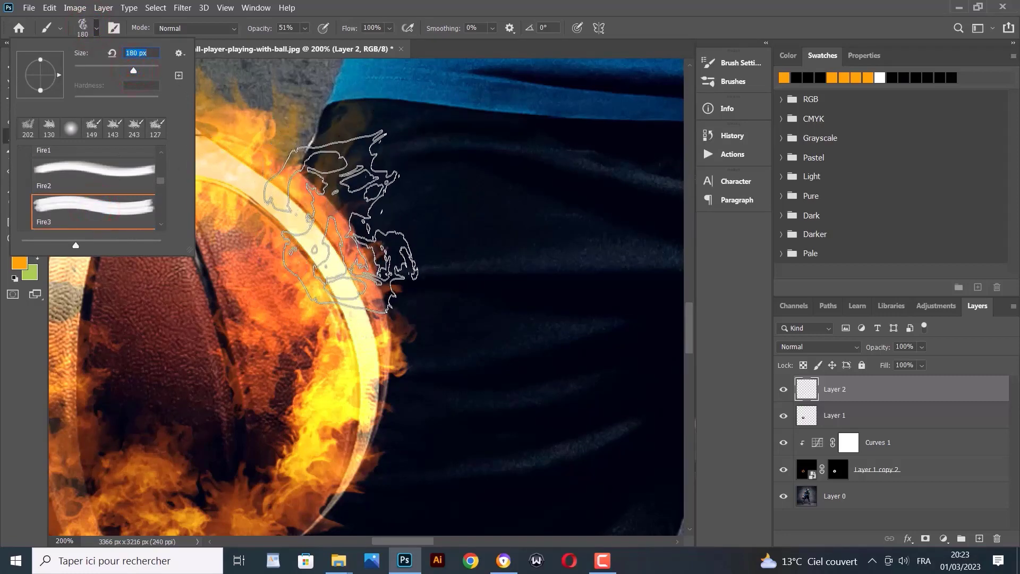
pyautogui.click(352, 239)
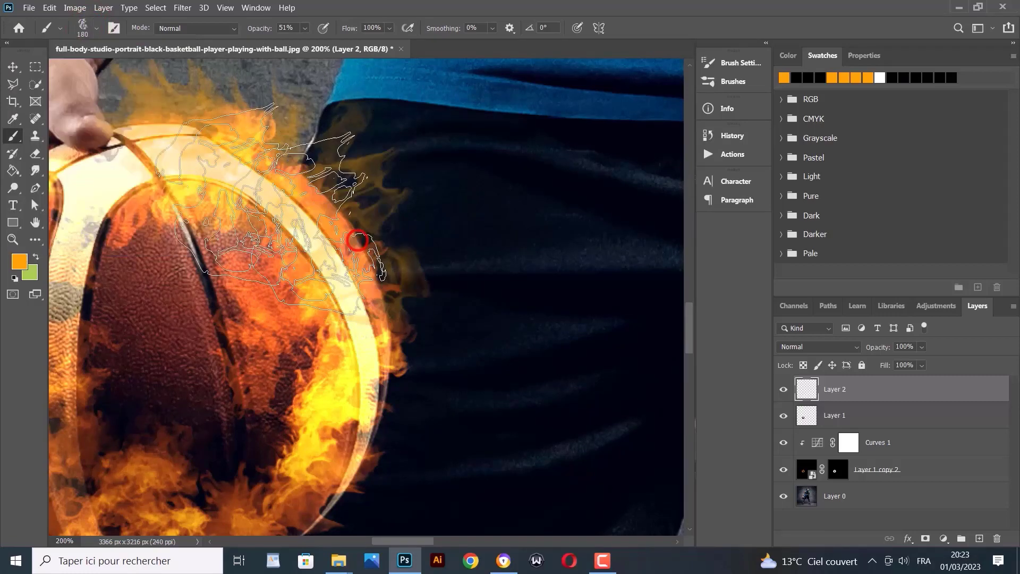
pyautogui.scroll(-3, 335, 438)
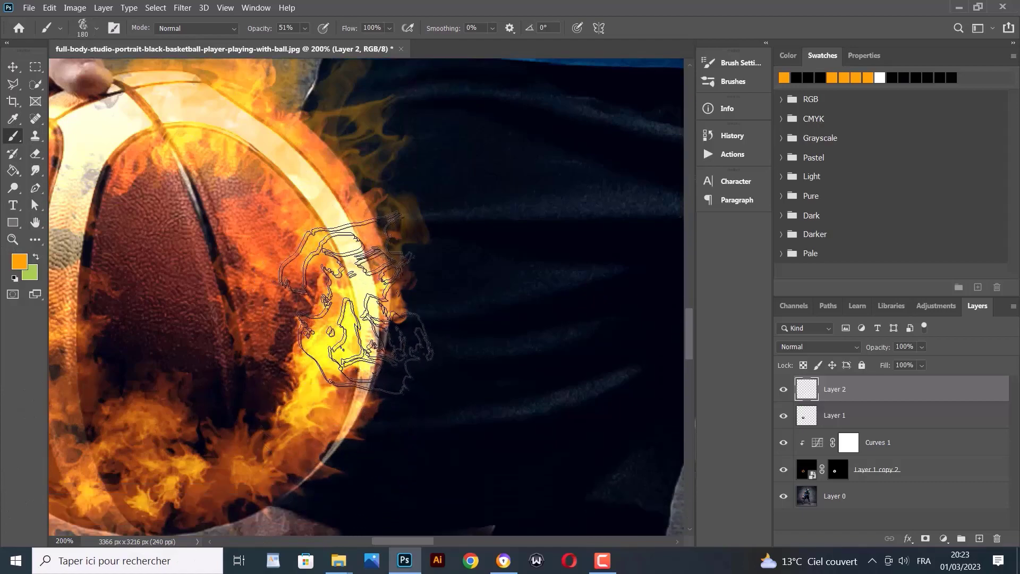
pyautogui.click(370, 315)
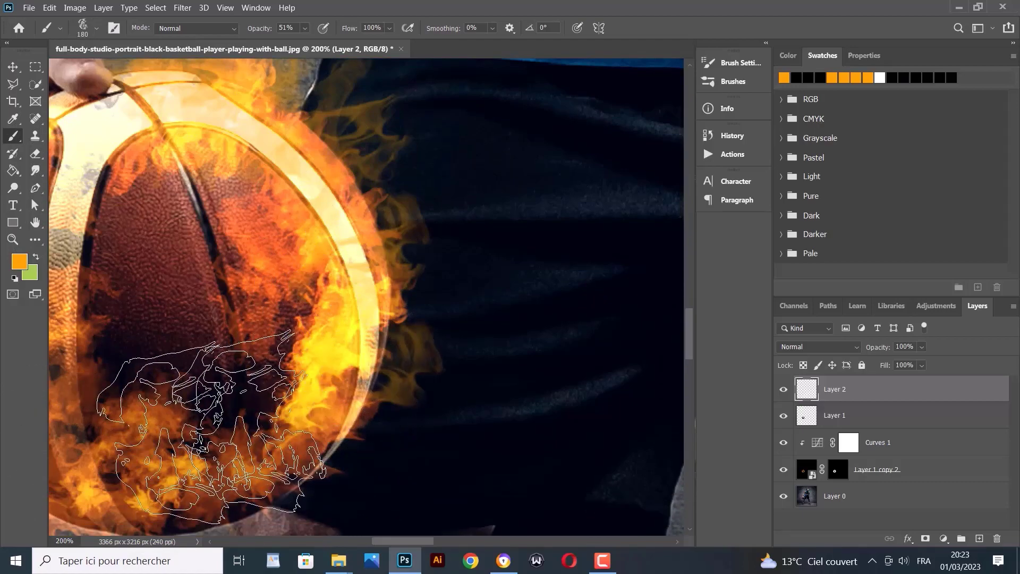
pyautogui.scroll(-5, 271, 409)
pyautogui.scroll(5, 271, 409)
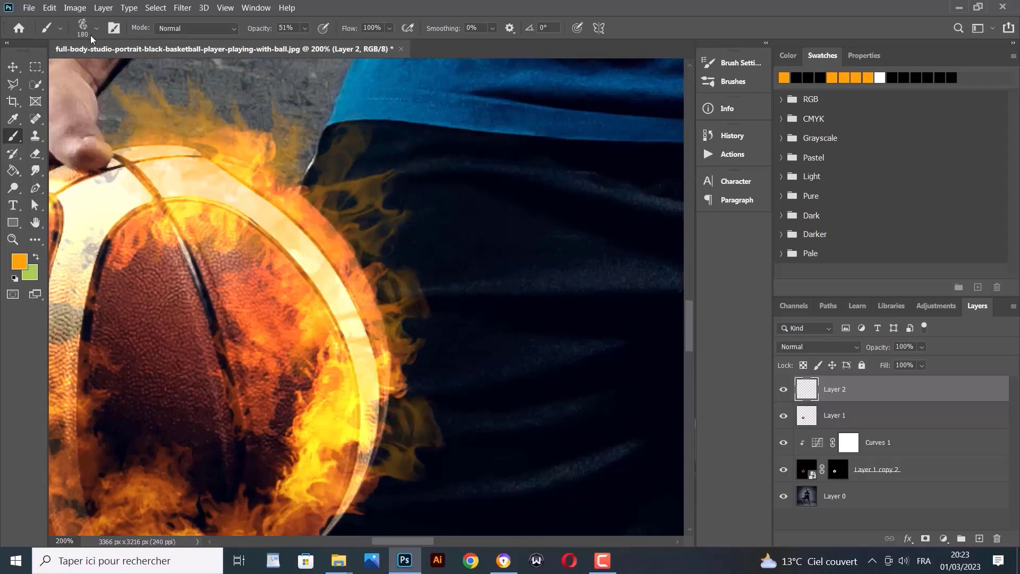
pyautogui.click(96, 29)
pyautogui.scroll(-2, 86, 214)
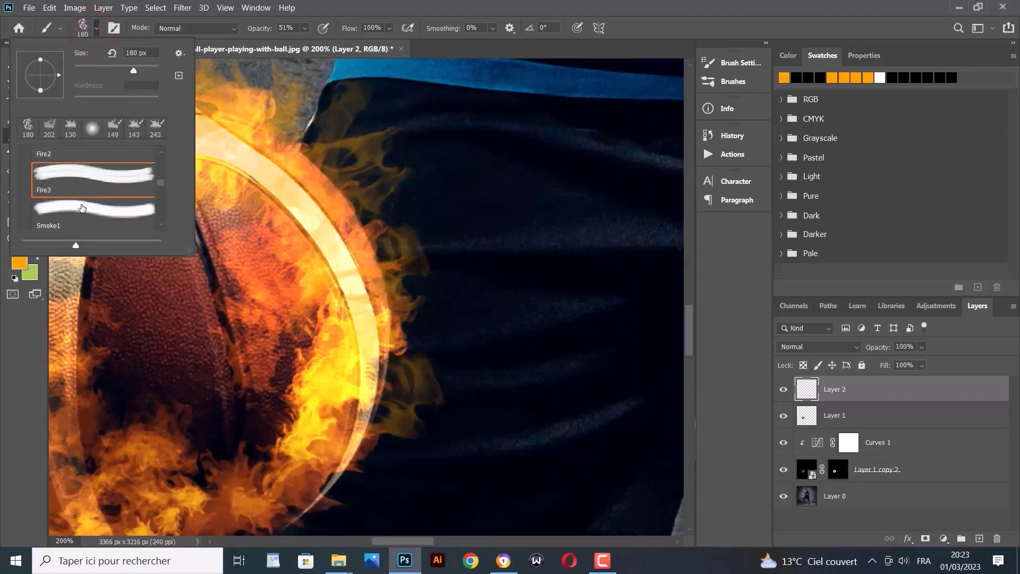
# Resize the flame brush to 177 px and try a flame at the ball's lower right, then undo it
pyautogui.scroll(-1, 81, 208)
pyautogui.scroll(5, 92, 159)
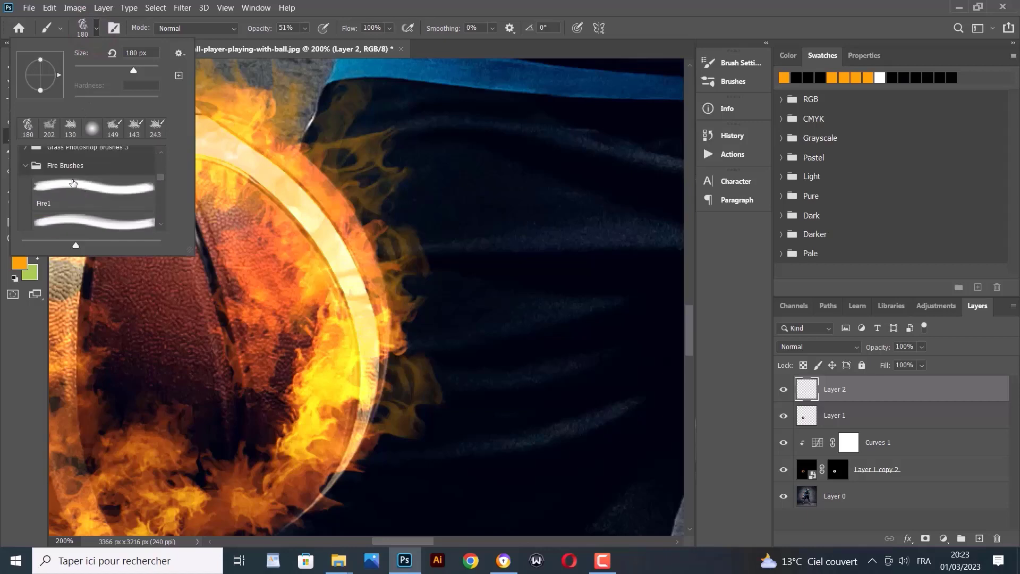
pyautogui.click(24, 210)
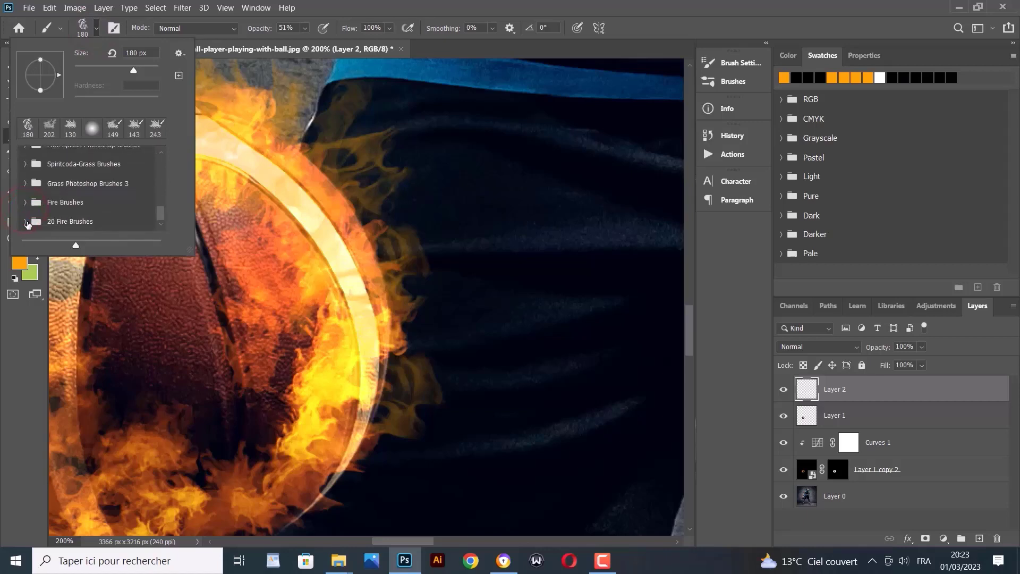
pyautogui.scroll(-2, 54, 211)
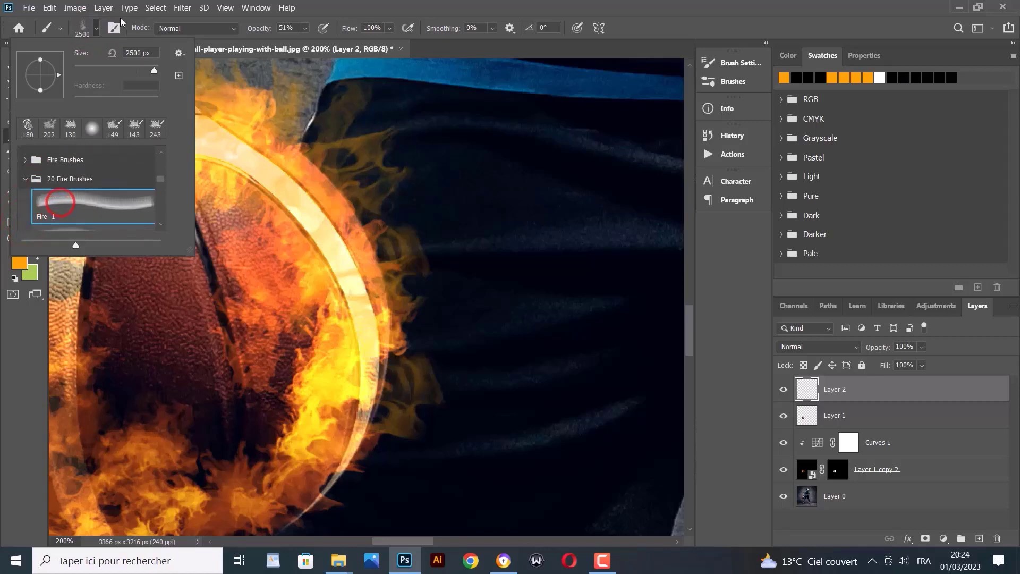
pyautogui.click(134, 71)
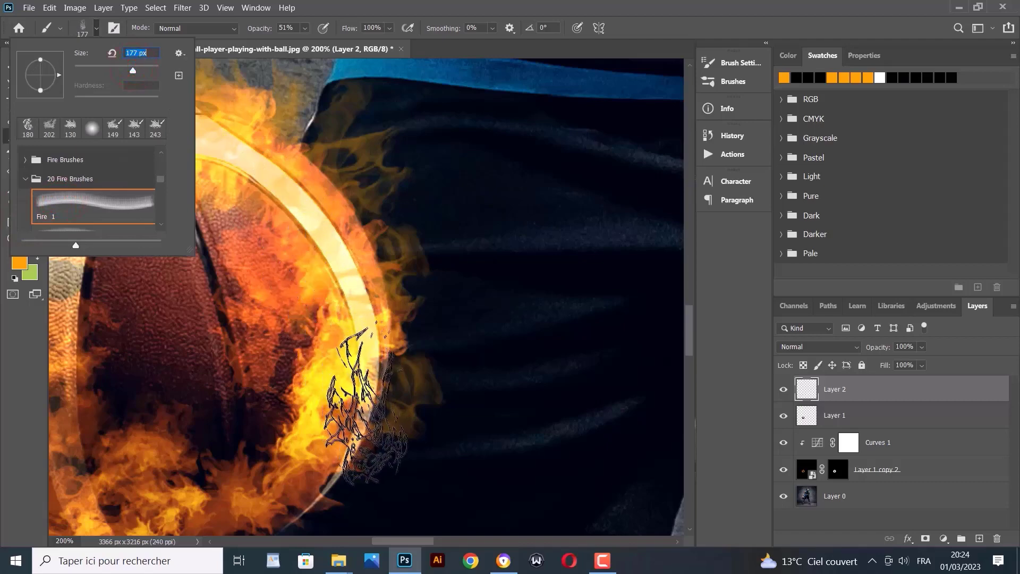
pyautogui.click(368, 425)
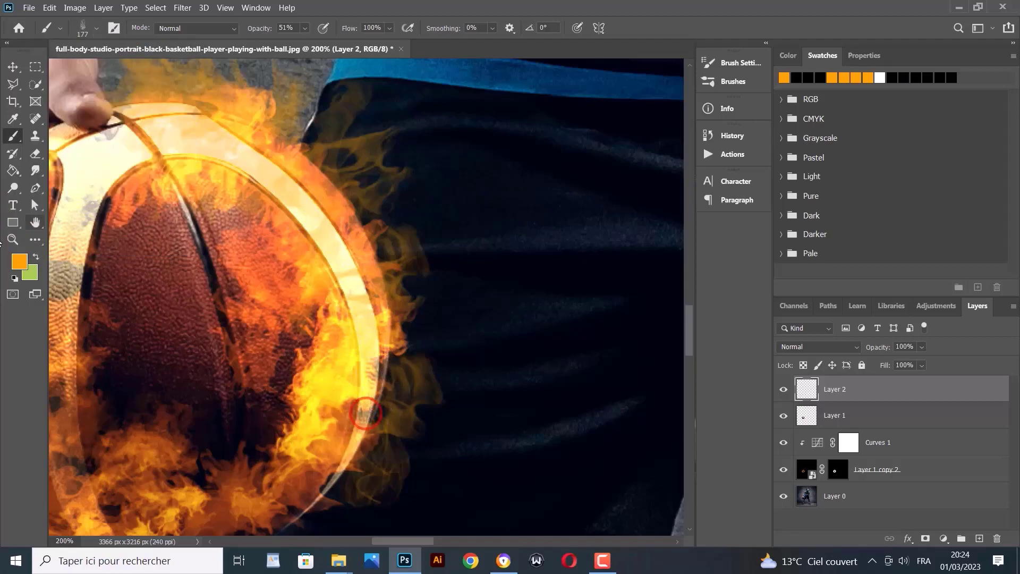
pyautogui.scroll(-1, 250, 358)
pyautogui.scroll(-3, 249, 357)
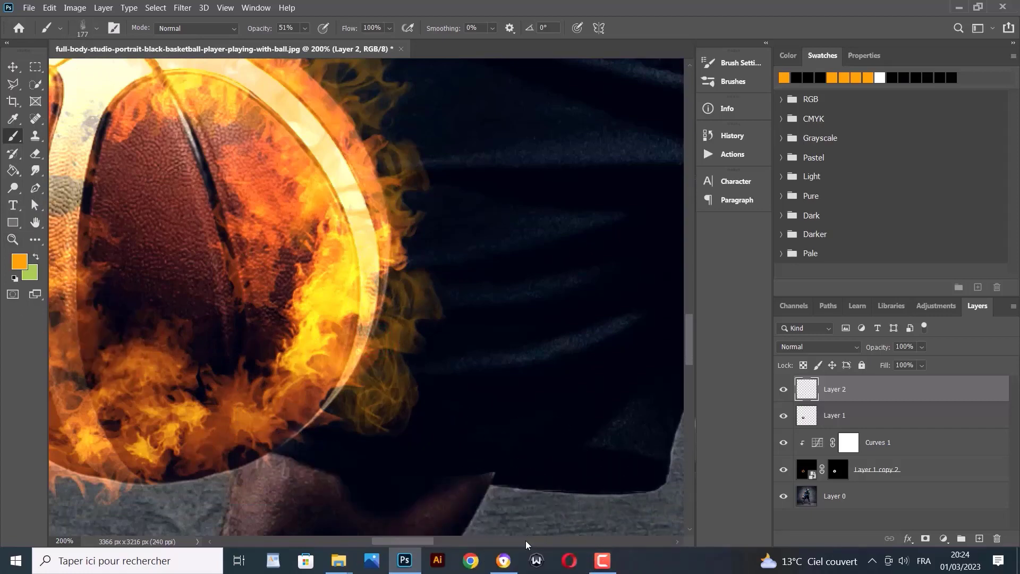
pyautogui.hotkey('ctrl', 'z')
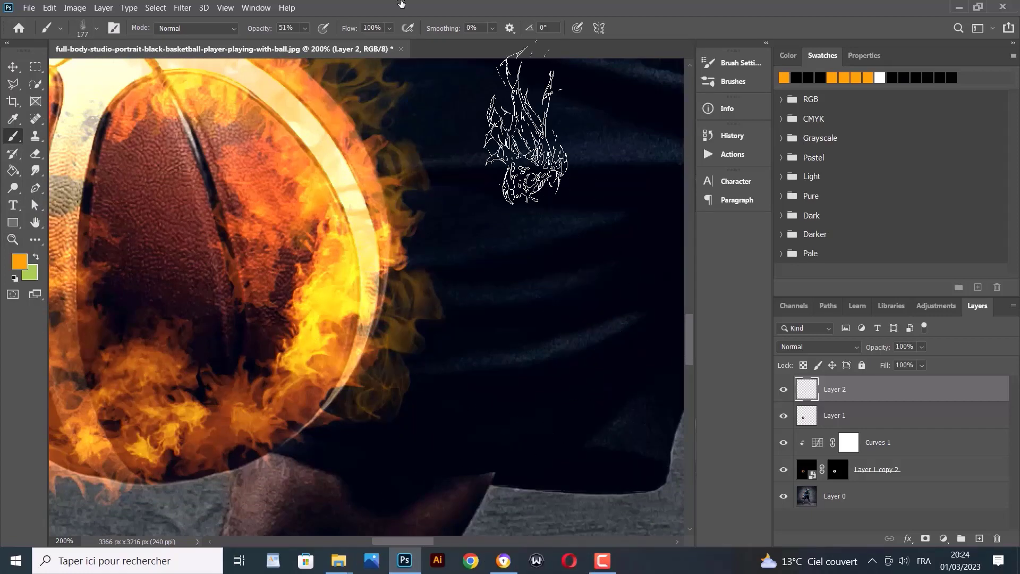
# Stamp flames near the ball's lower right and lower left edges
pyautogui.rightClick(314, 376)
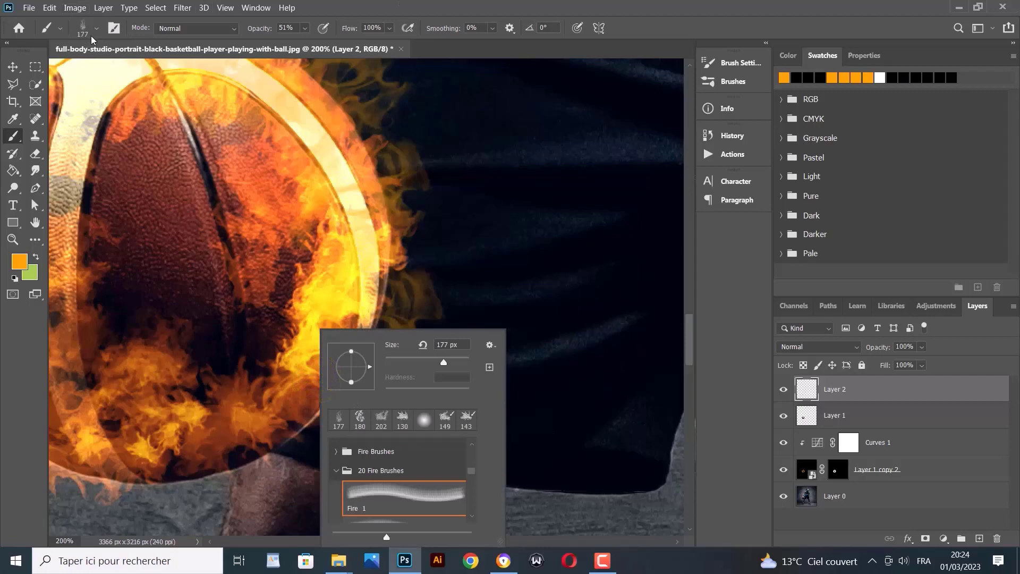
pyautogui.click(310, 385)
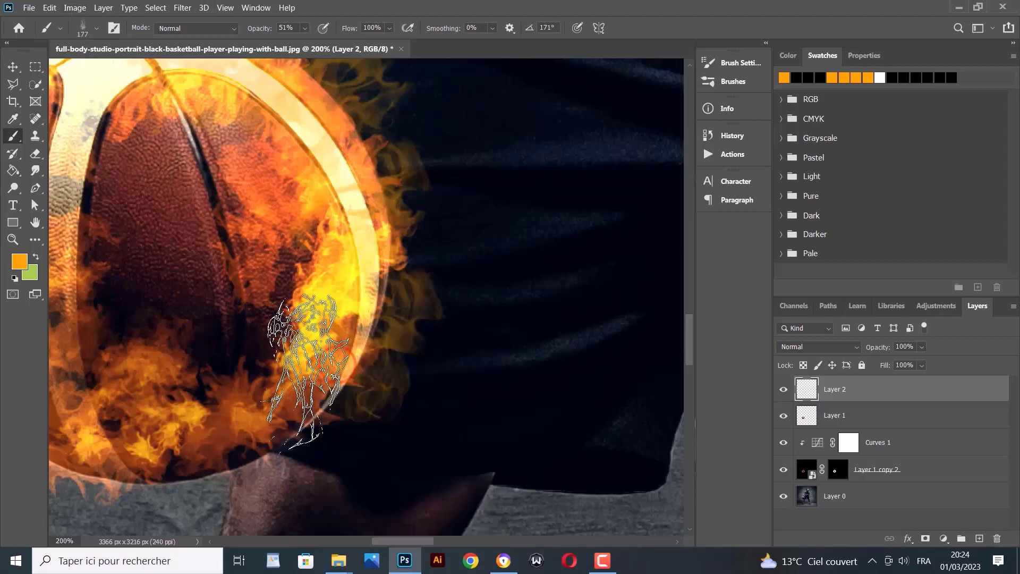
pyautogui.click(336, 400)
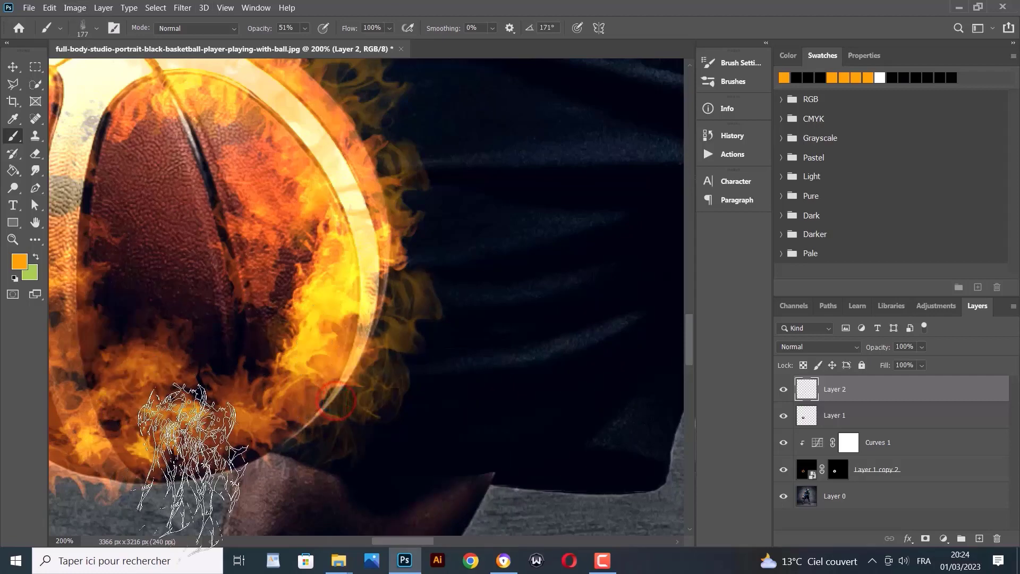
pyautogui.click(322, 428)
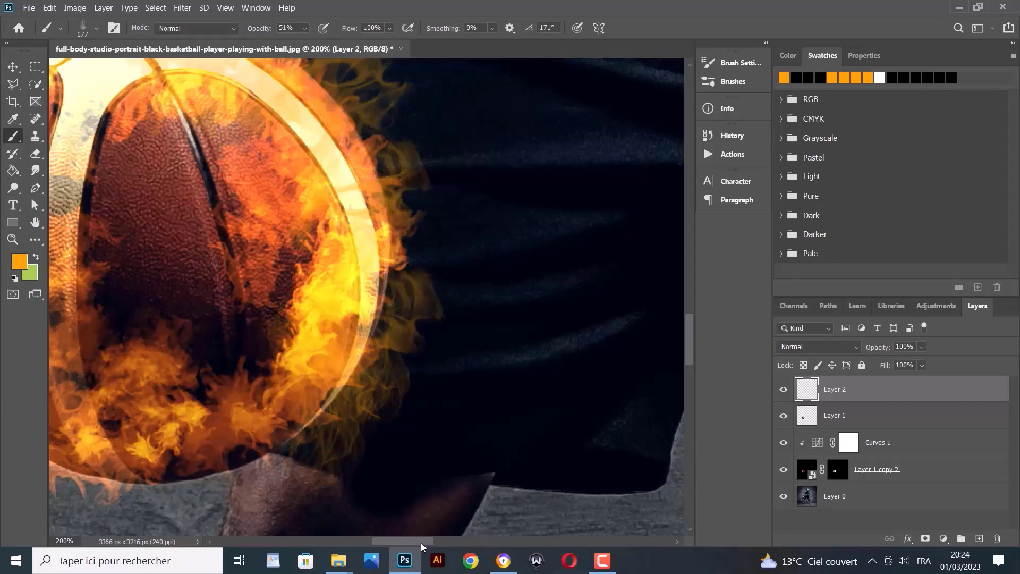
pyautogui.moveTo(421, 543); pyautogui.dragTo(410, 540)
pyautogui.scroll(-2, 348, 425)
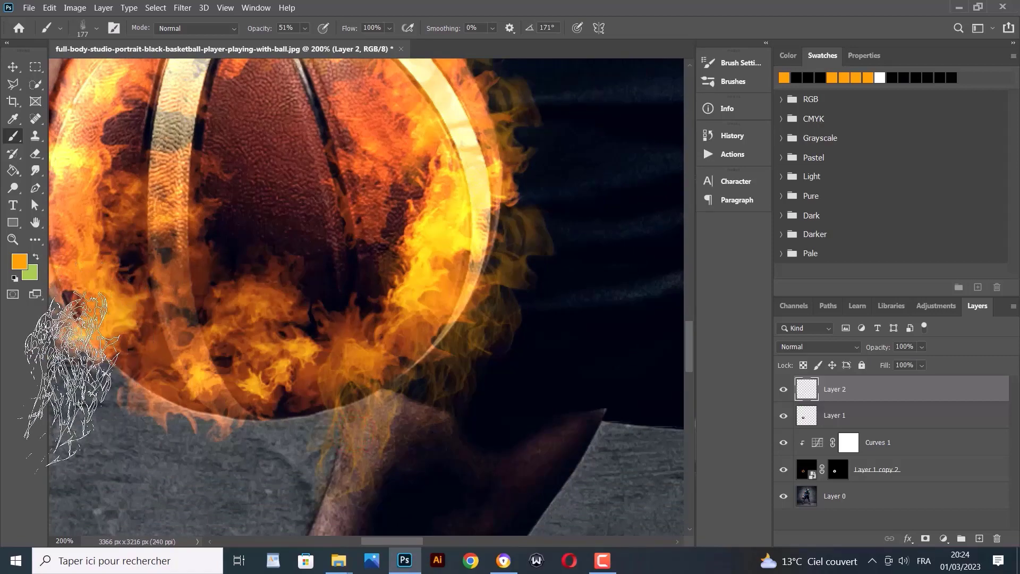
pyautogui.scroll(1, 244, 420)
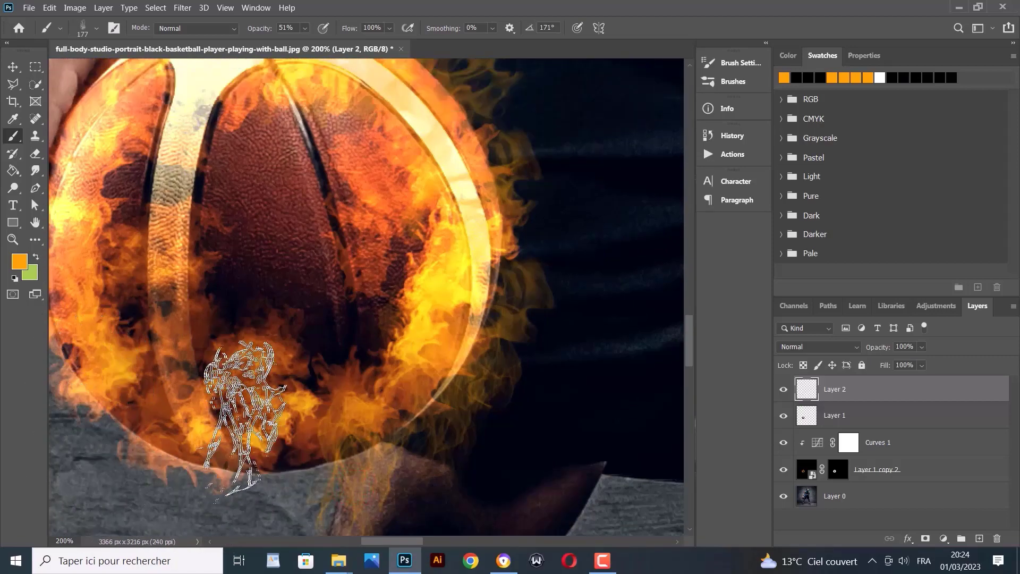
# Pick the Fire 2 brush rotated to 167° and paint a flame at the ball's lower edge
pyautogui.click(97, 33)
pyautogui.scroll(-3, 91, 194)
pyautogui.click(92, 194)
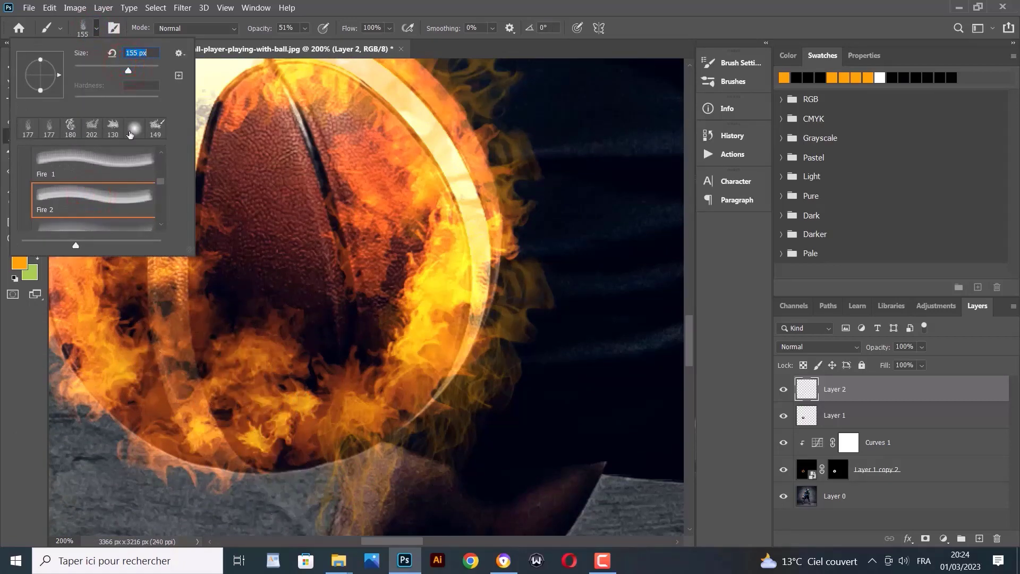
pyautogui.moveTo(24, 74); pyautogui.dragTo(24, 71)
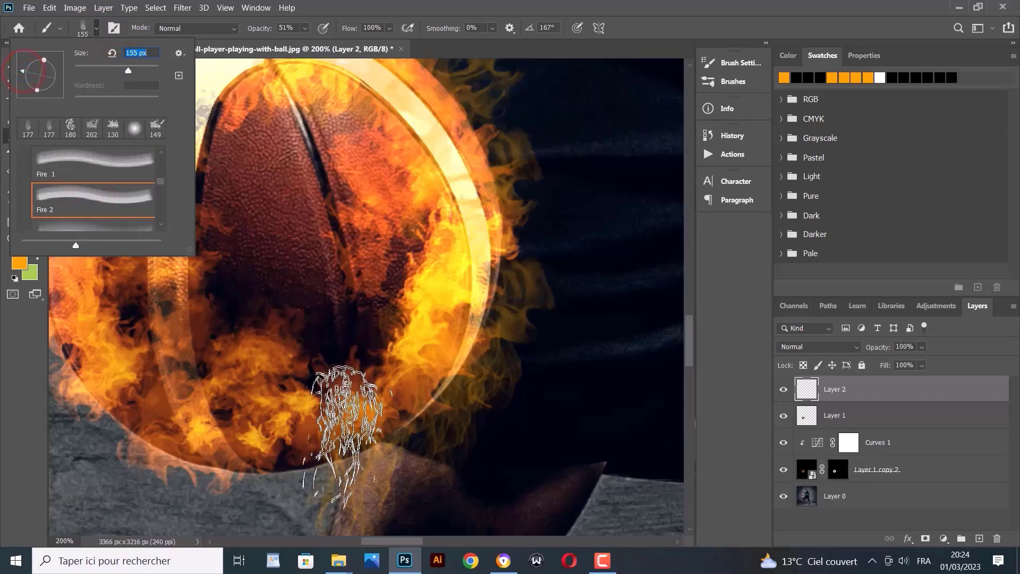
pyautogui.click(308, 480)
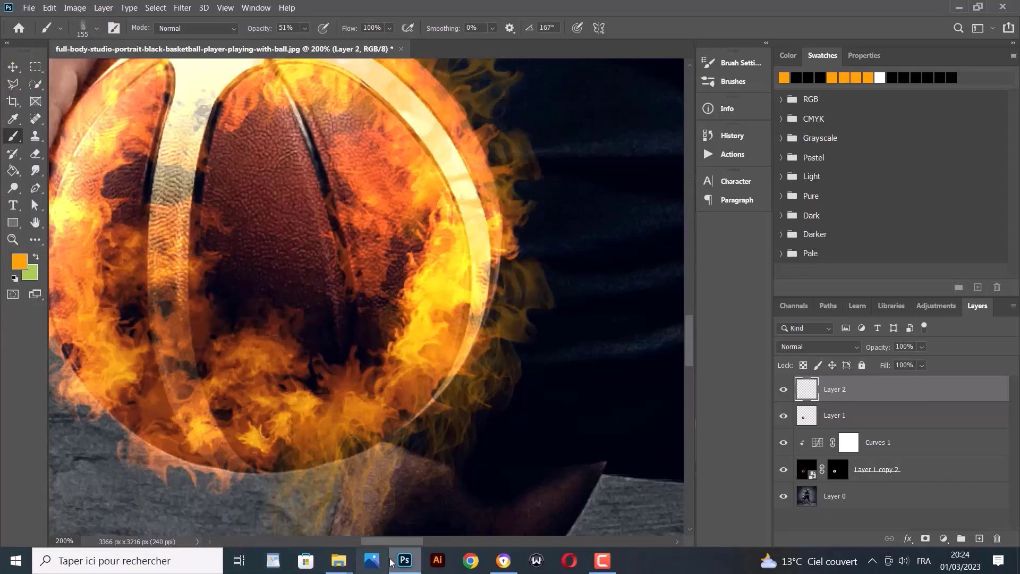
pyautogui.moveTo(387, 541); pyautogui.dragTo(373, 541)
pyautogui.scroll(-1, 327, 399)
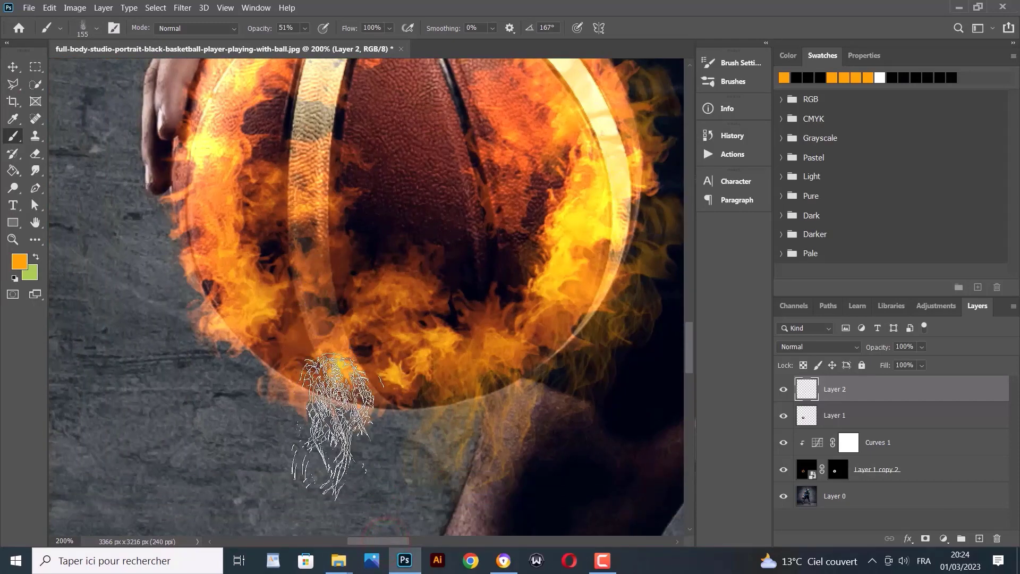
pyautogui.click(97, 28)
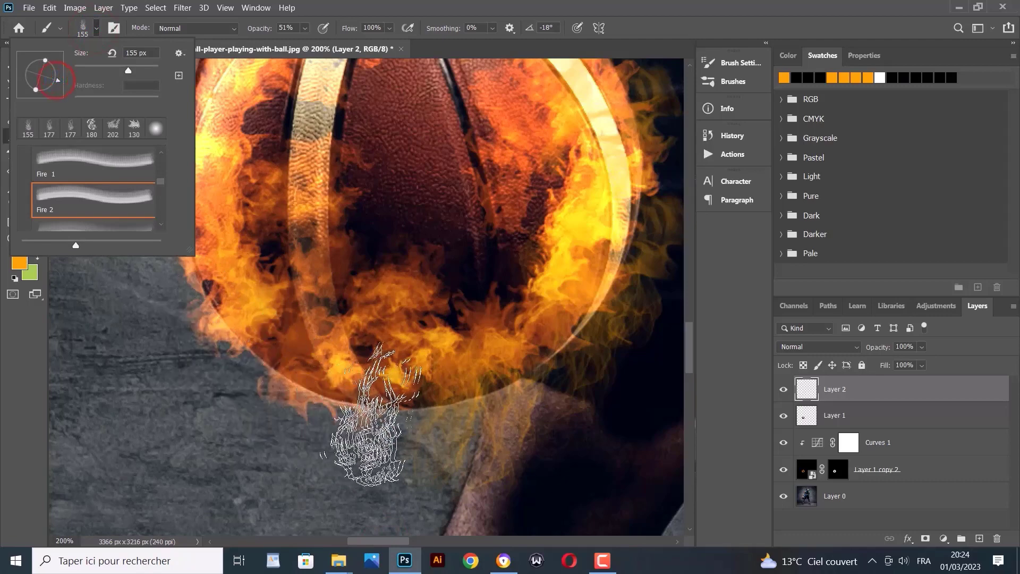
pyautogui.click(399, 399)
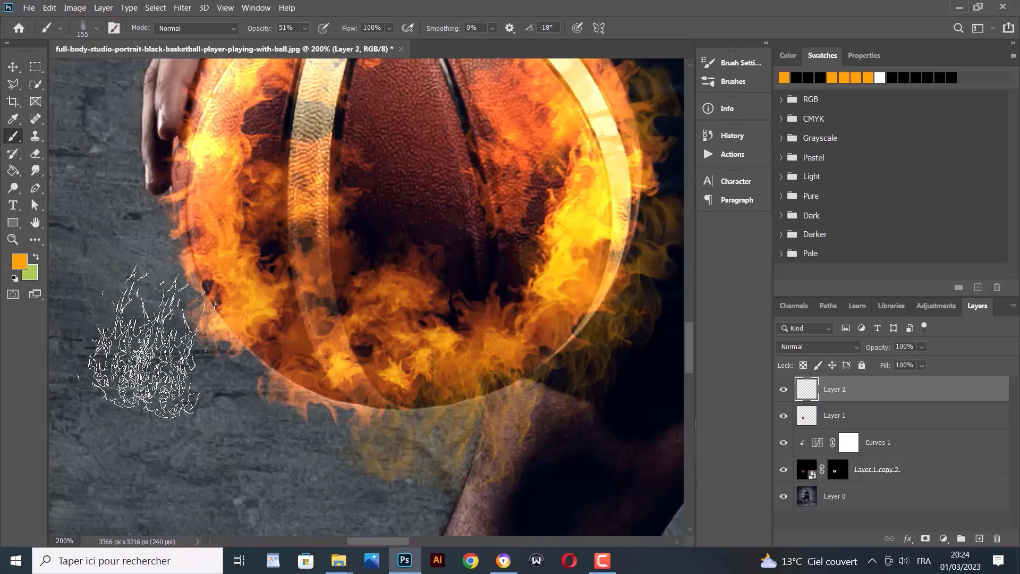
pyautogui.click(401, 400)
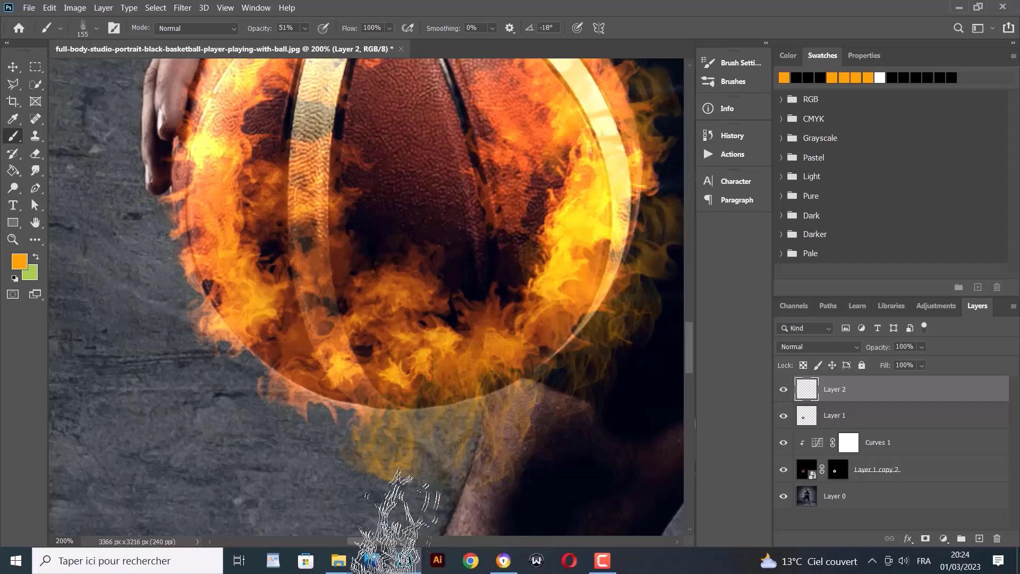
pyautogui.scroll(3, 342, 479)
pyautogui.scroll(-2, 346, 398)
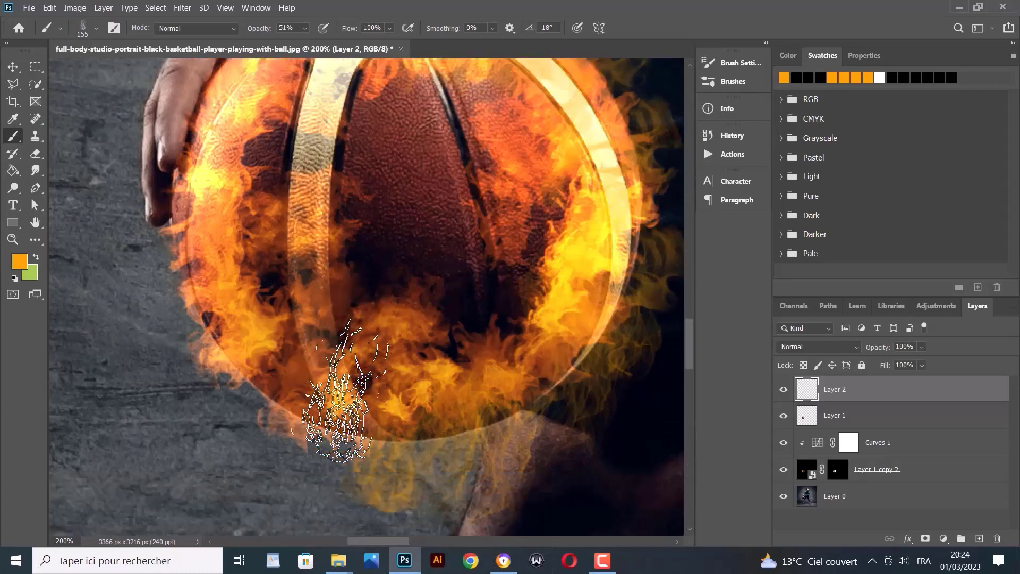
# Use the Fire 3 brush at 275 px to paint flames below the ball and on its lower-left edge
pyautogui.click(88, 31)
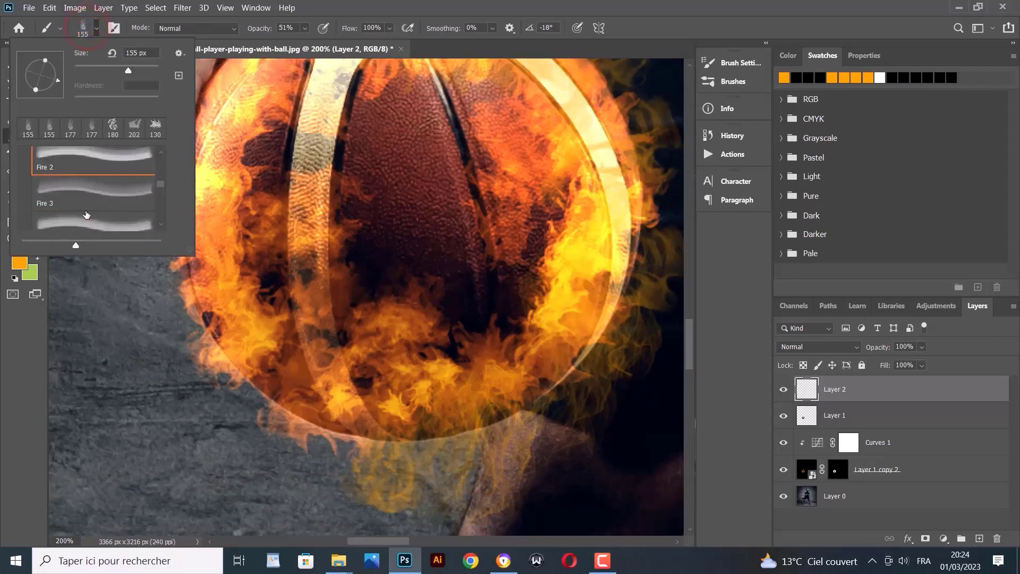
pyautogui.click(83, 197)
pyautogui.click(142, 70)
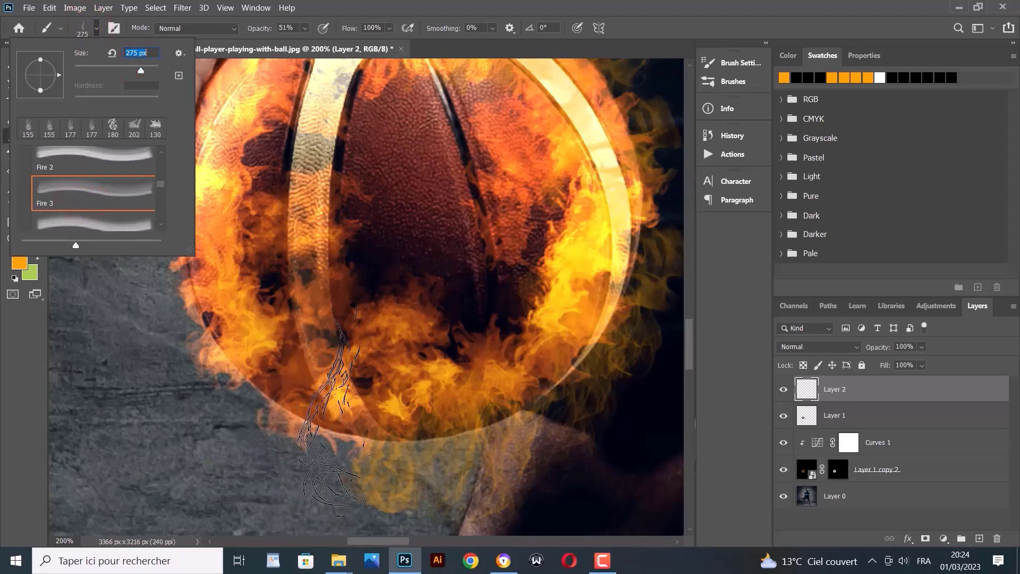
pyautogui.click(334, 373)
pyautogui.click(334, 373)
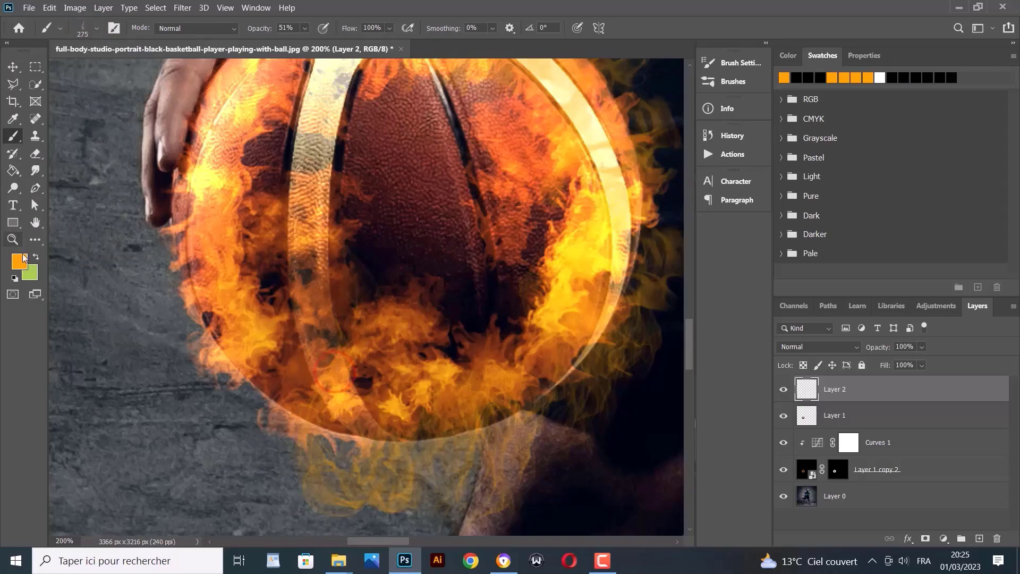
pyautogui.click(96, 30)
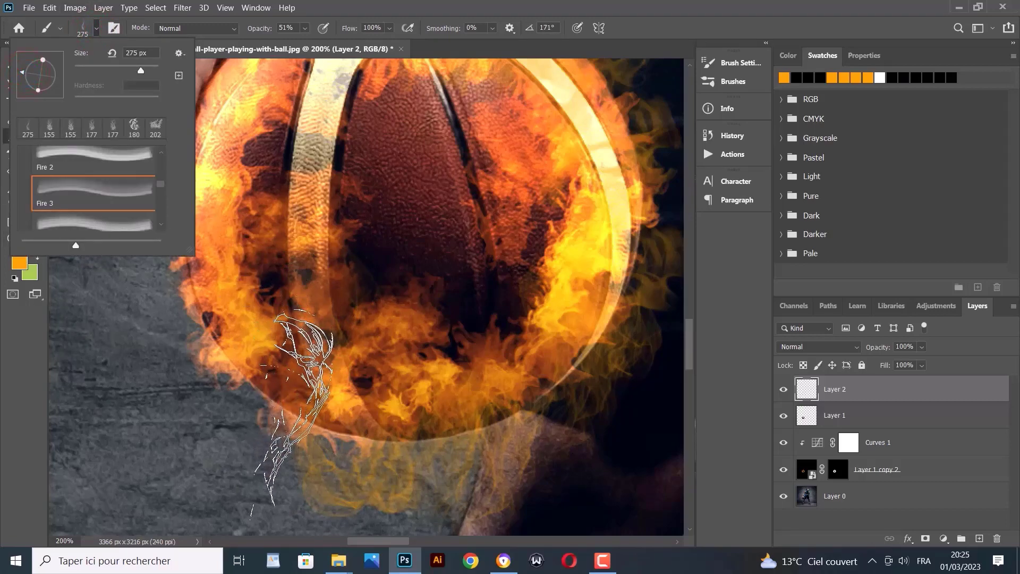
pyautogui.click(281, 455)
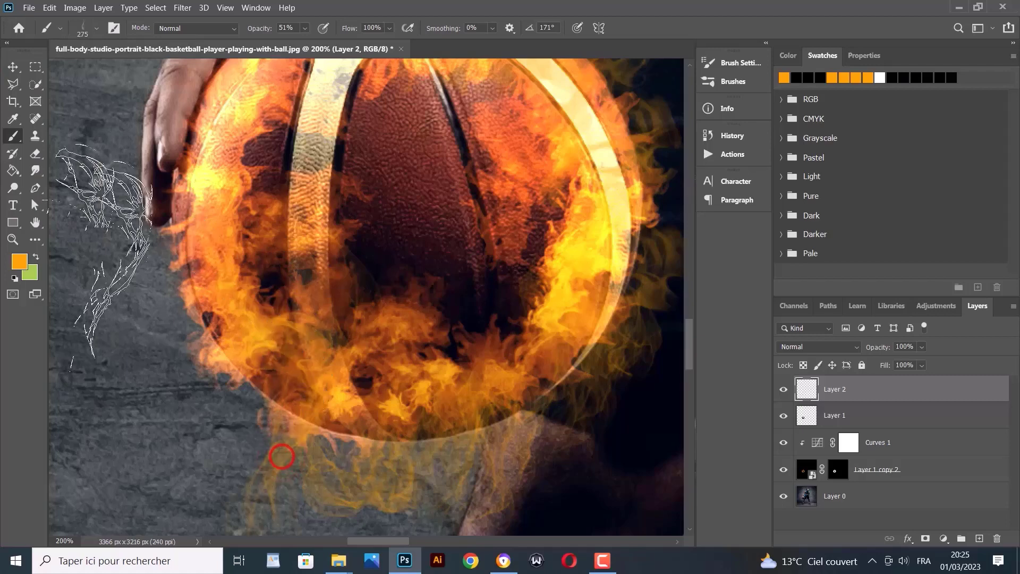
pyautogui.moveTo(393, 540); pyautogui.dragTo(385, 540)
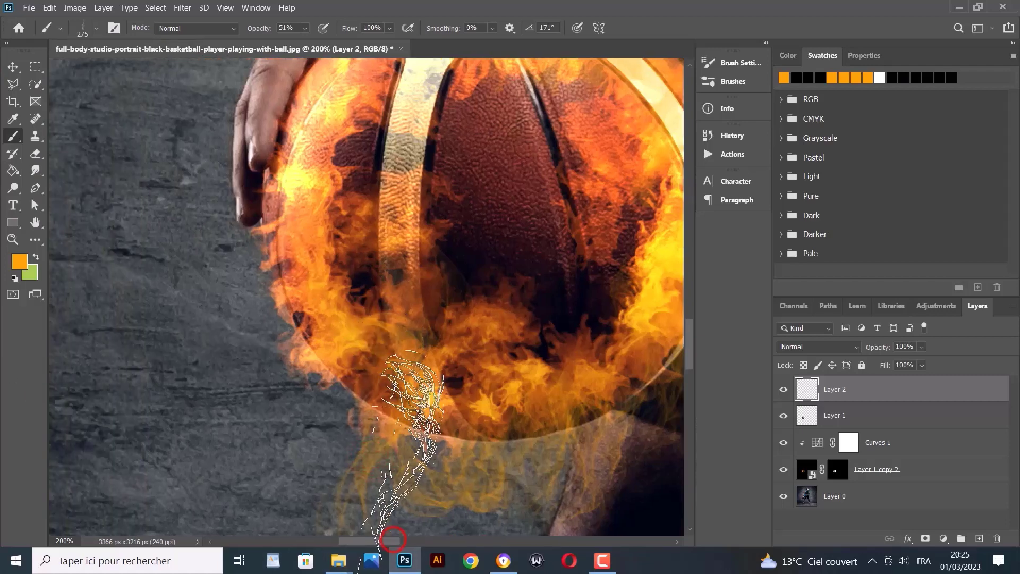
pyautogui.scroll(-1, 372, 395)
pyautogui.click(339, 422)
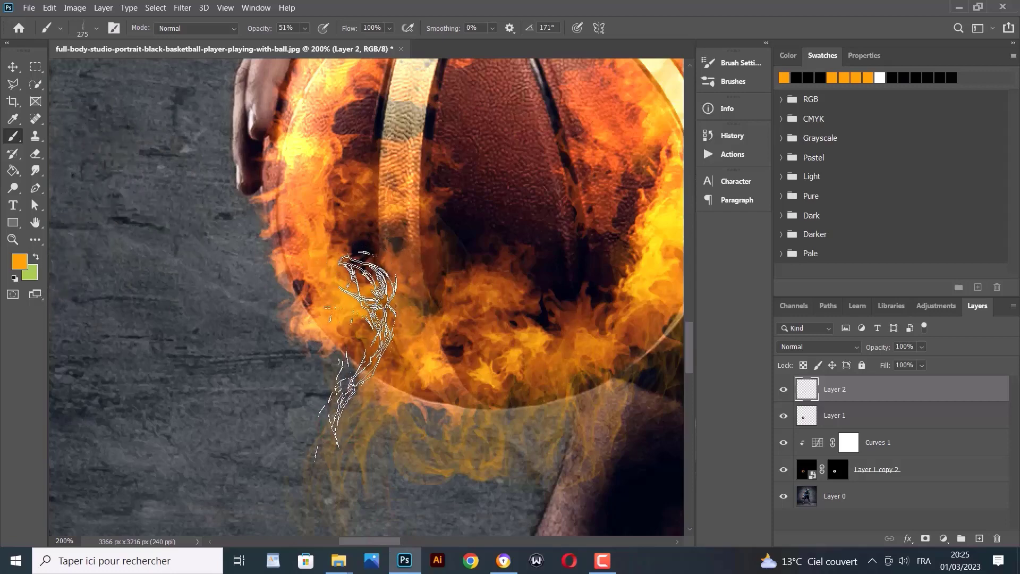
pyautogui.click(347, 397)
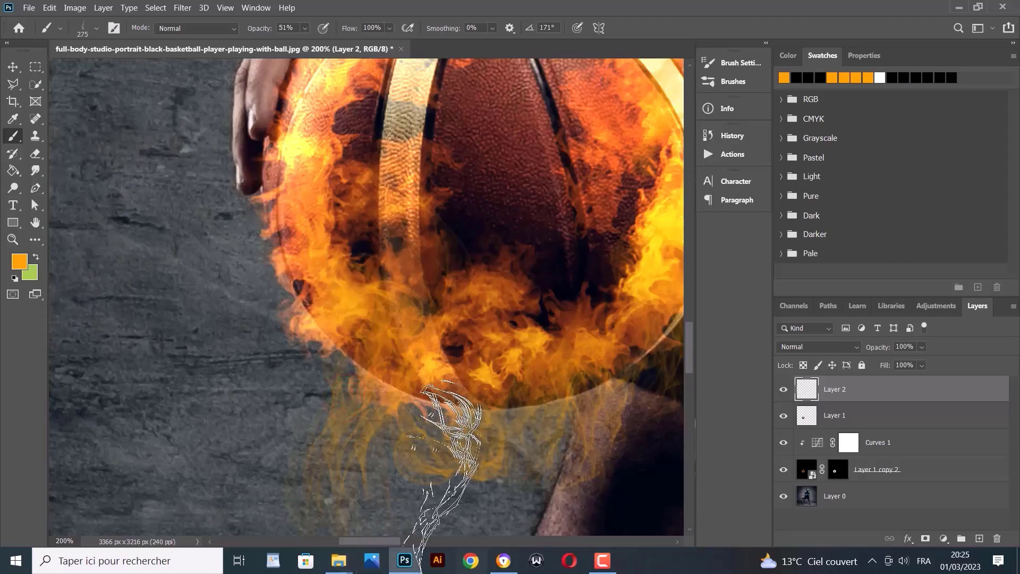
pyautogui.moveTo(383, 542)
pyautogui.mouseDown()
pyautogui.moveTo(403, 540)
pyautogui.moveTo(384, 541)
pyautogui.mouseUp()
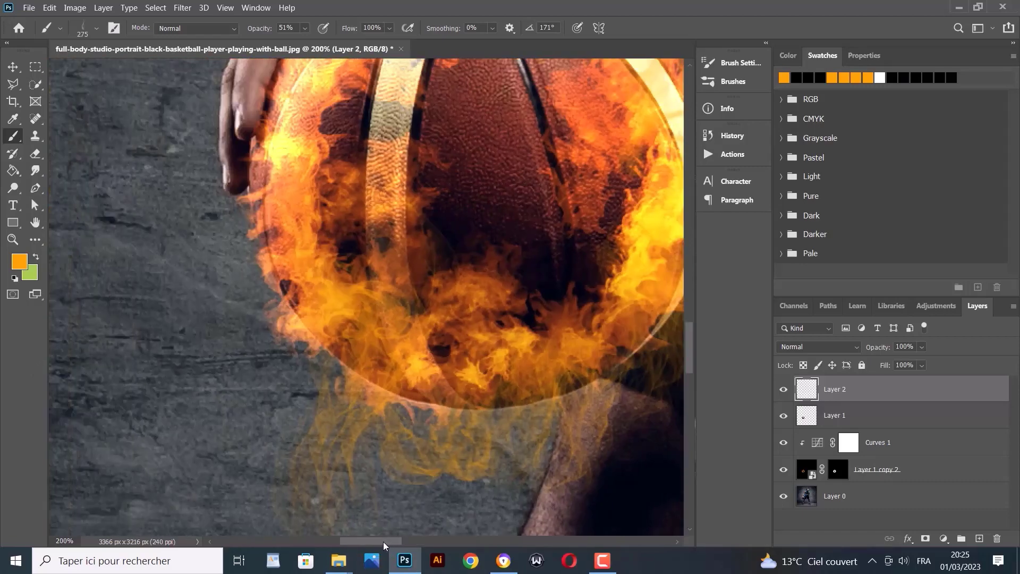
# Switch to the Fire 4 brush at 133 px and stamp three flames along the ball's left edge
pyautogui.click(97, 28)
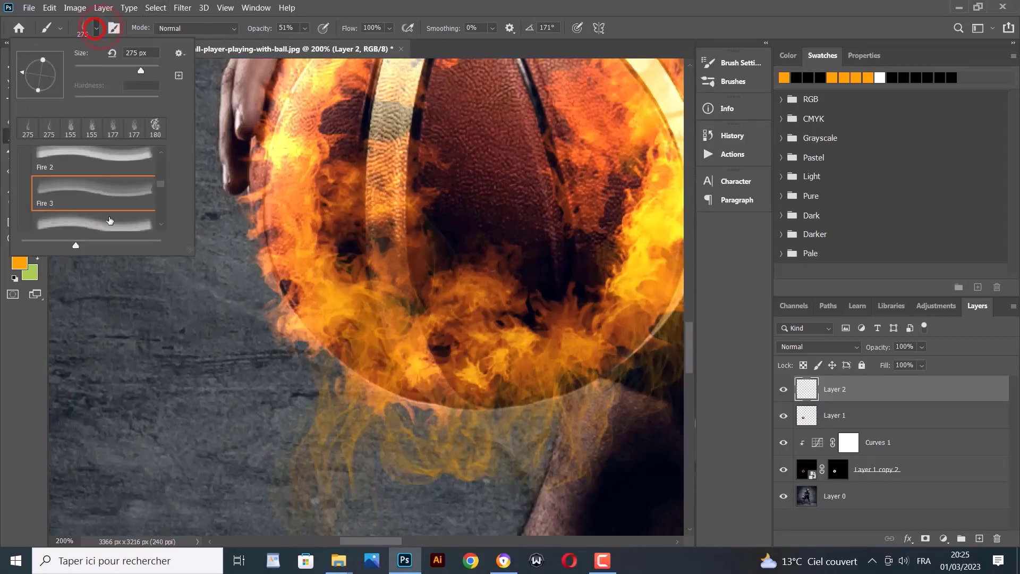
pyautogui.scroll(-1, 93, 180)
pyautogui.click(98, 193)
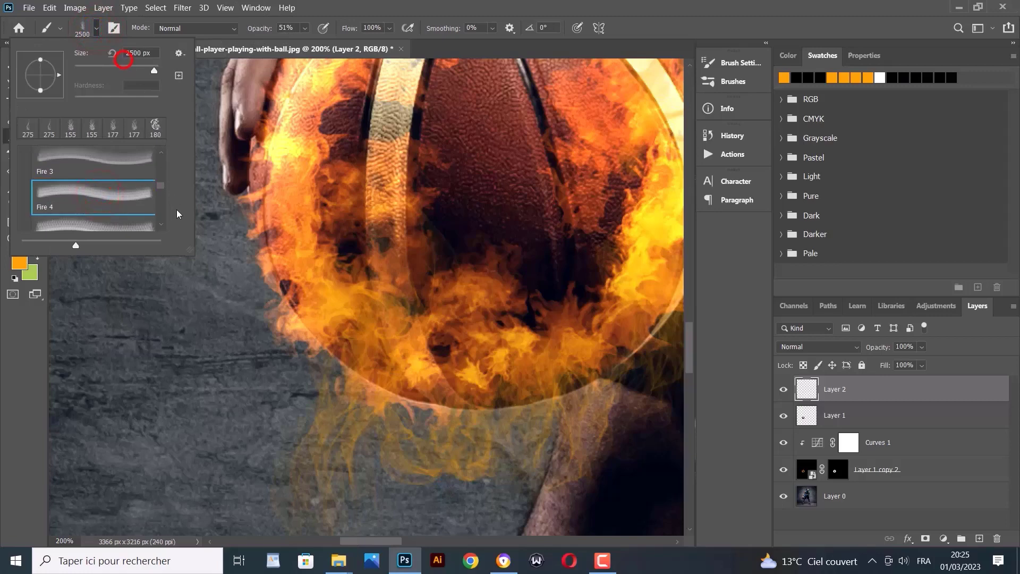
pyautogui.click(125, 70)
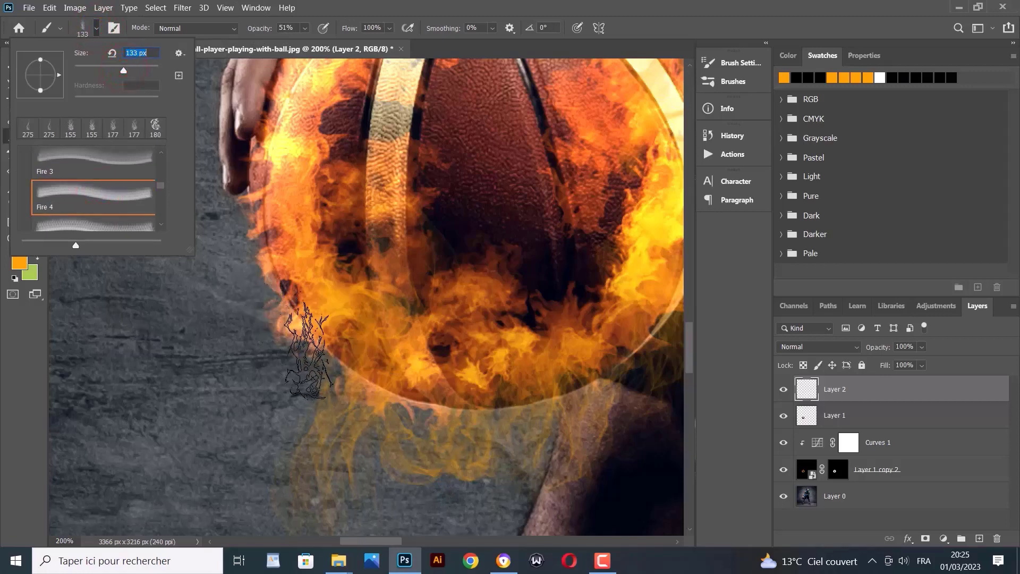
pyautogui.click(308, 332)
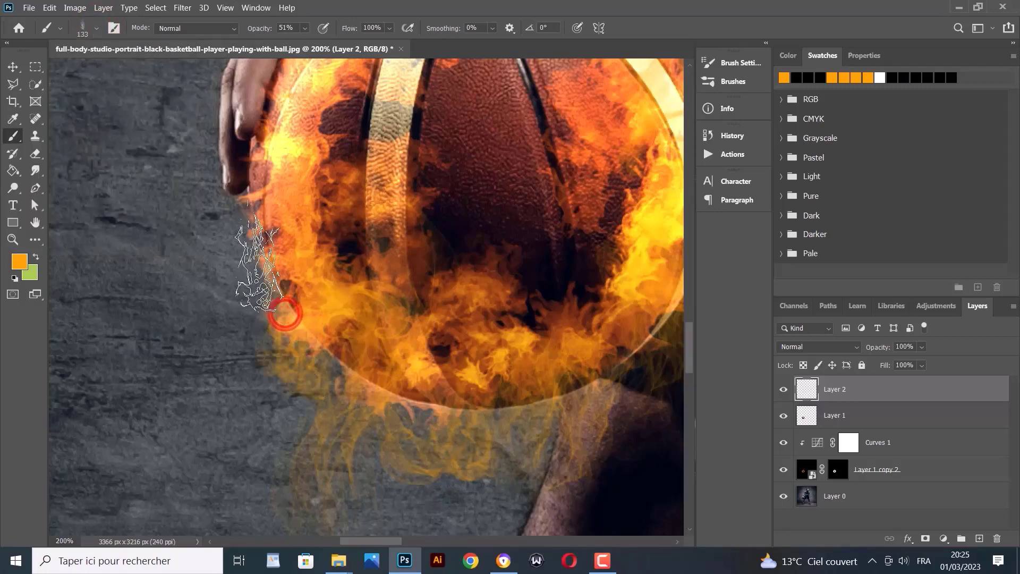
pyautogui.click(267, 261)
pyautogui.click(248, 222)
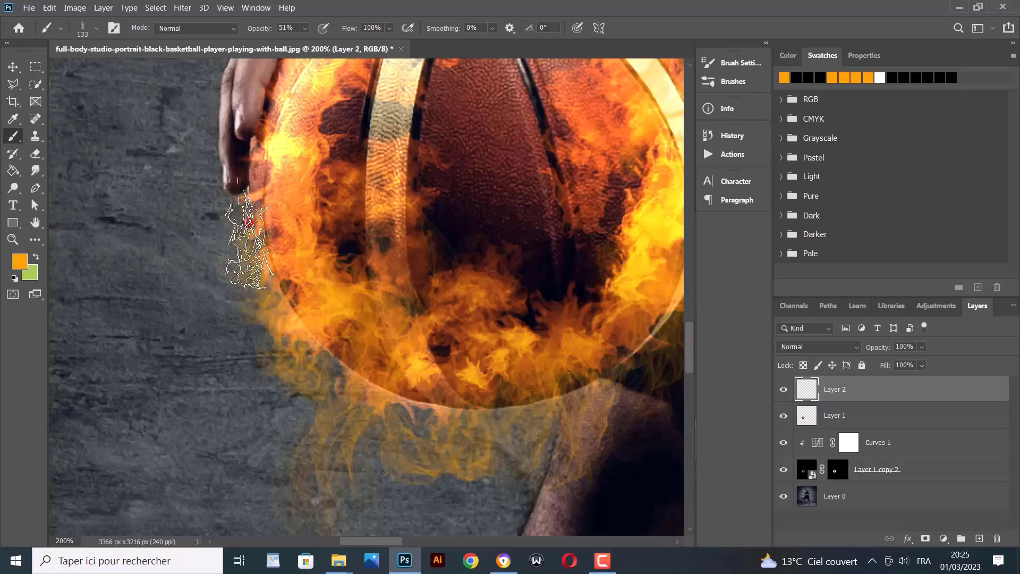
pyautogui.click(241, 266)
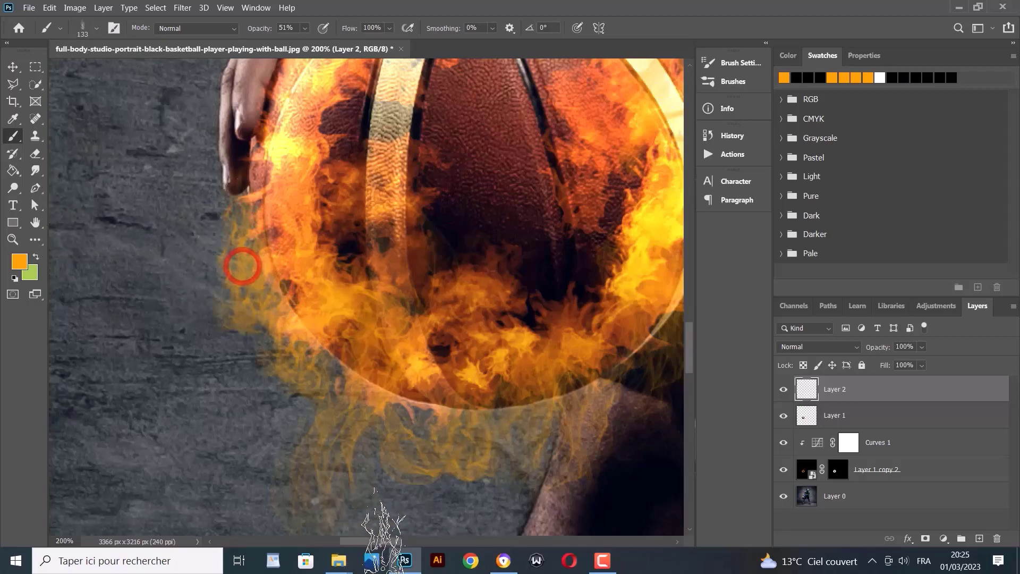
pyautogui.scroll(3, 368, 518)
pyautogui.scroll(-3, 369, 520)
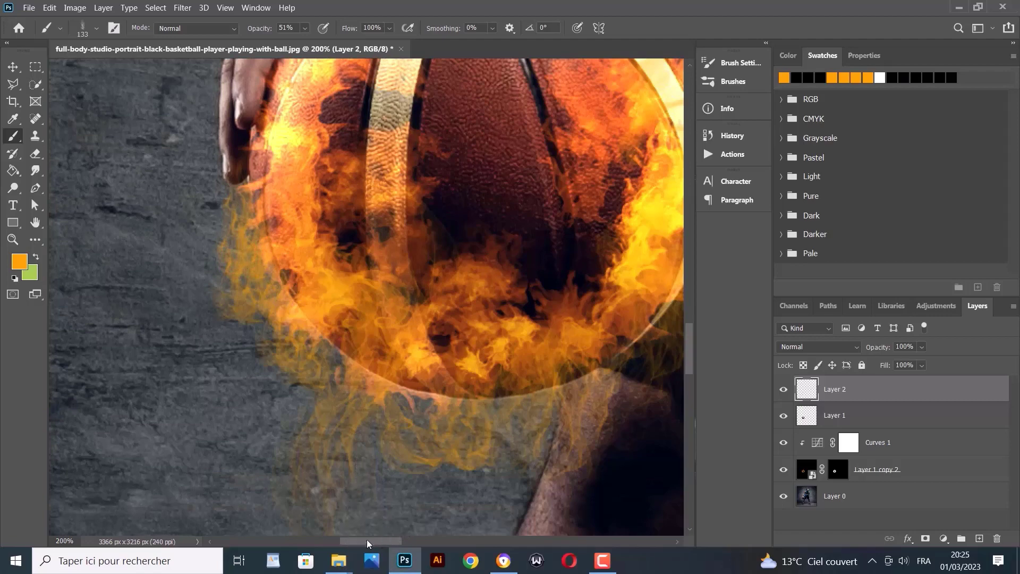
pyautogui.click(13, 240)
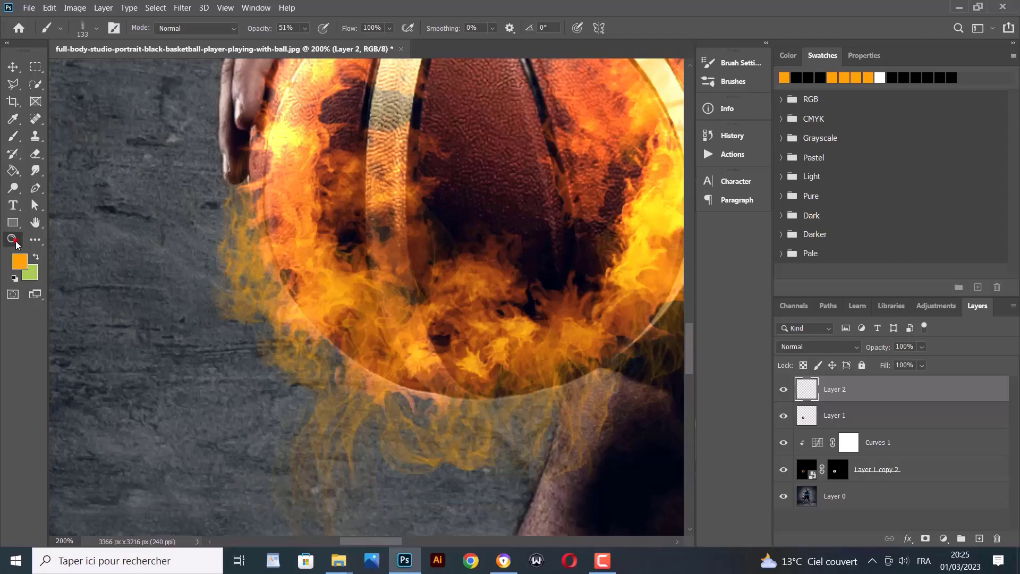
# Zoom to 100%, duplicate Layer 2 and set the copy to Vivid Light
pyautogui.keyDown('alt'); pyautogui.click(144, 309); pyautogui.keyUp('alt')
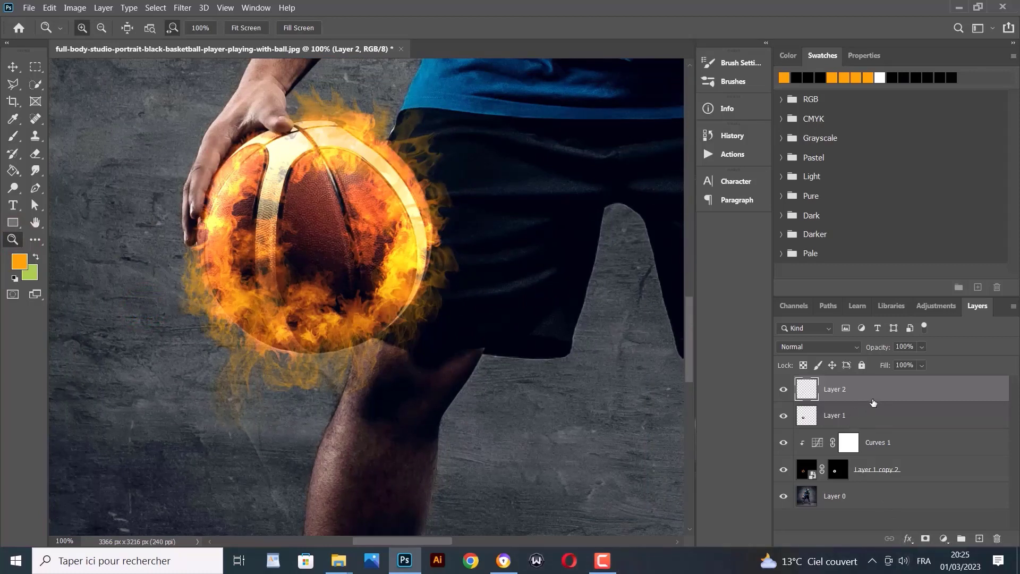
pyautogui.hotkey('ctrl', 'j')
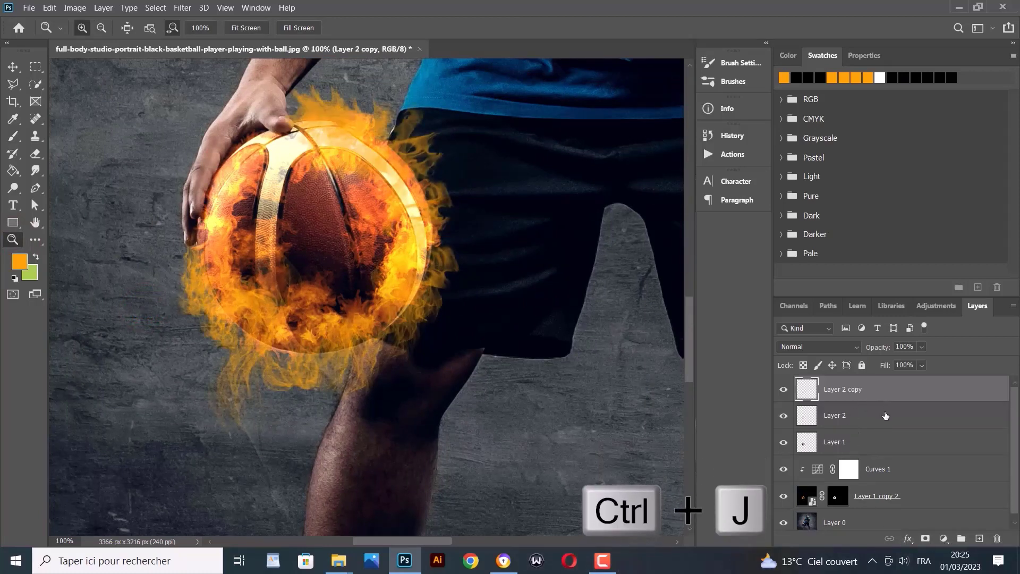
pyautogui.click(841, 347)
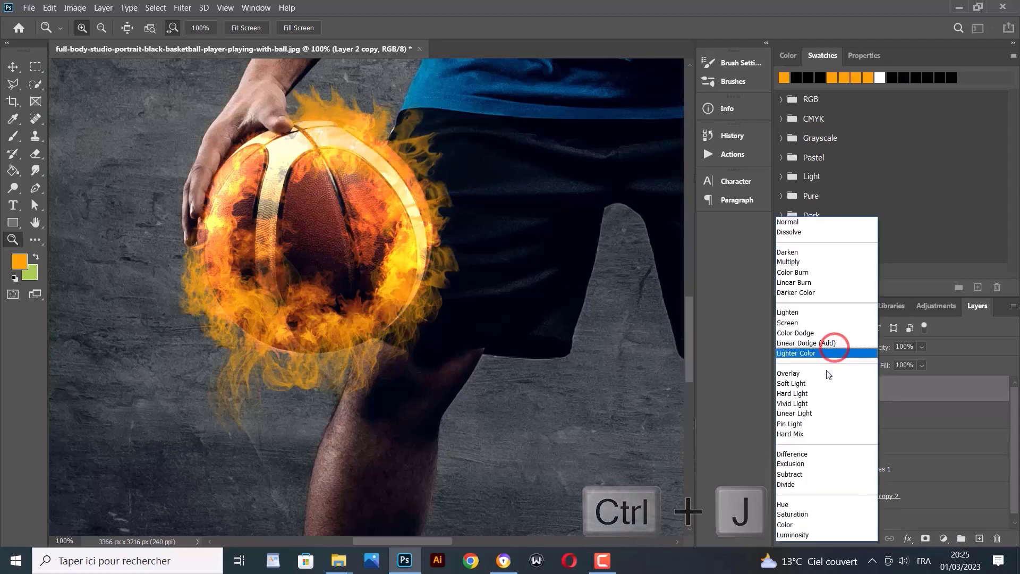
pyautogui.click(806, 405)
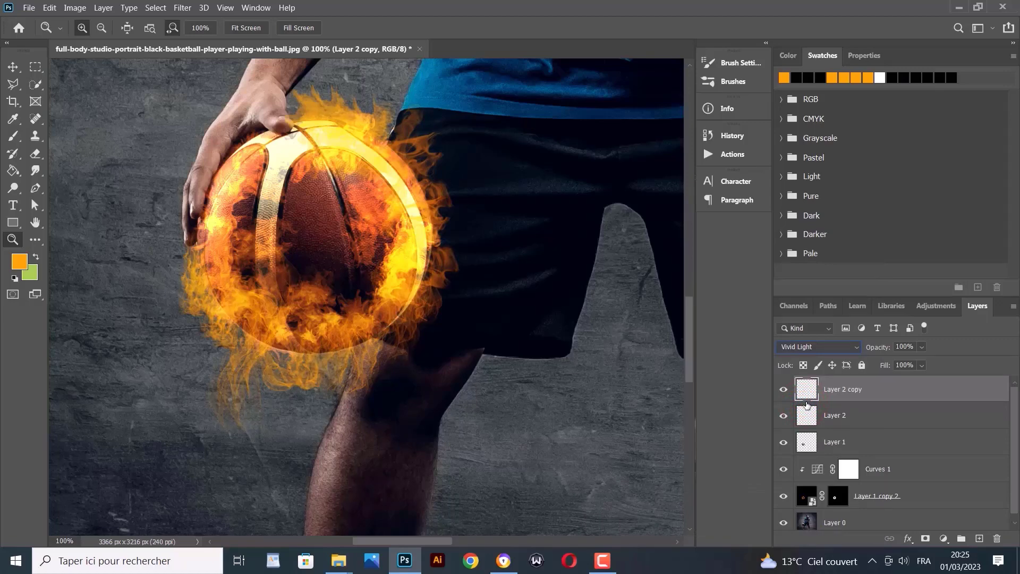
# Duplicate again, set Layer 2 copy 2 to Color Dodge and mask it to its own flame pixels
pyautogui.hotkey('ctrl', 'j')
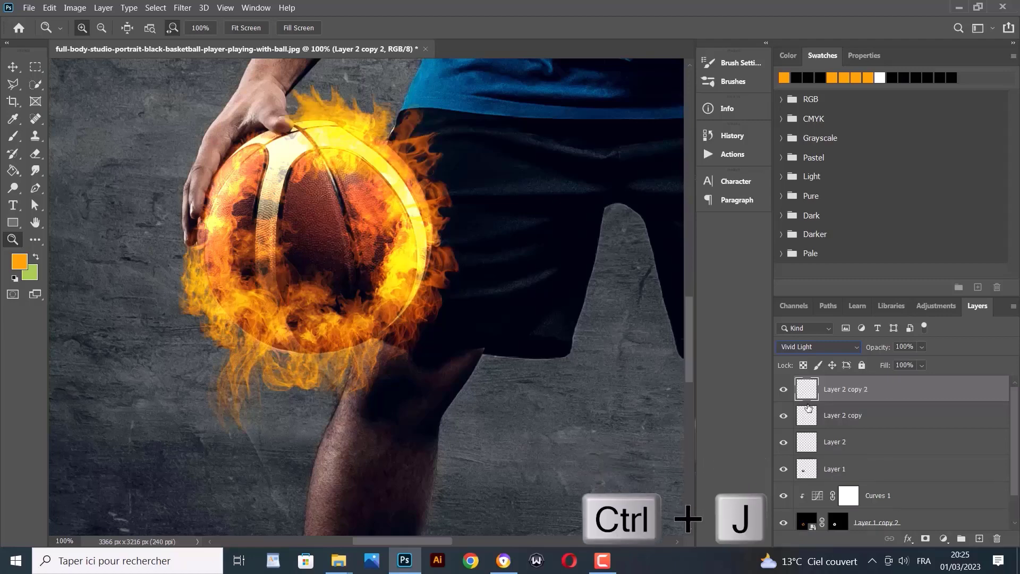
pyautogui.click(844, 352)
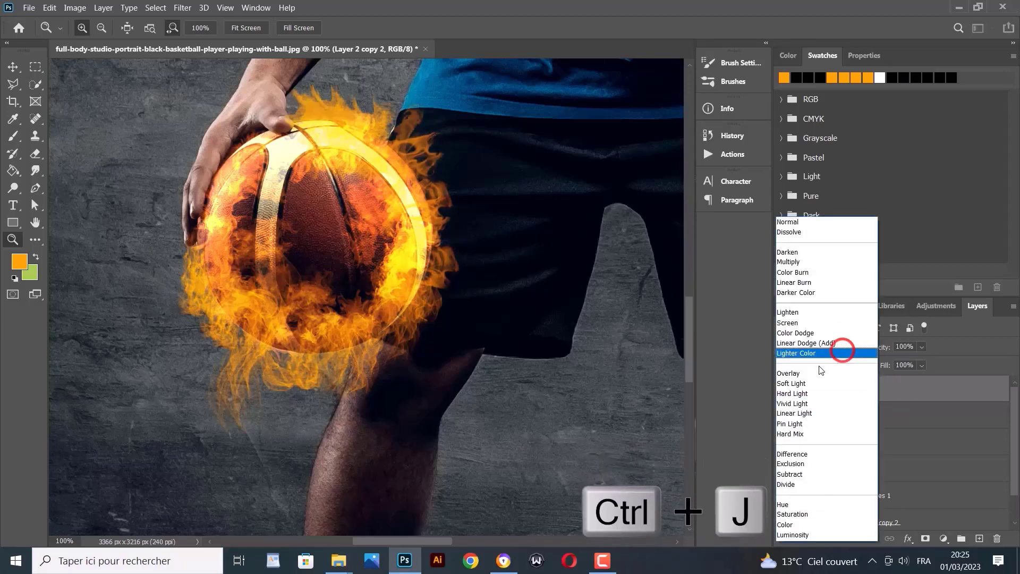
pyautogui.click(794, 334)
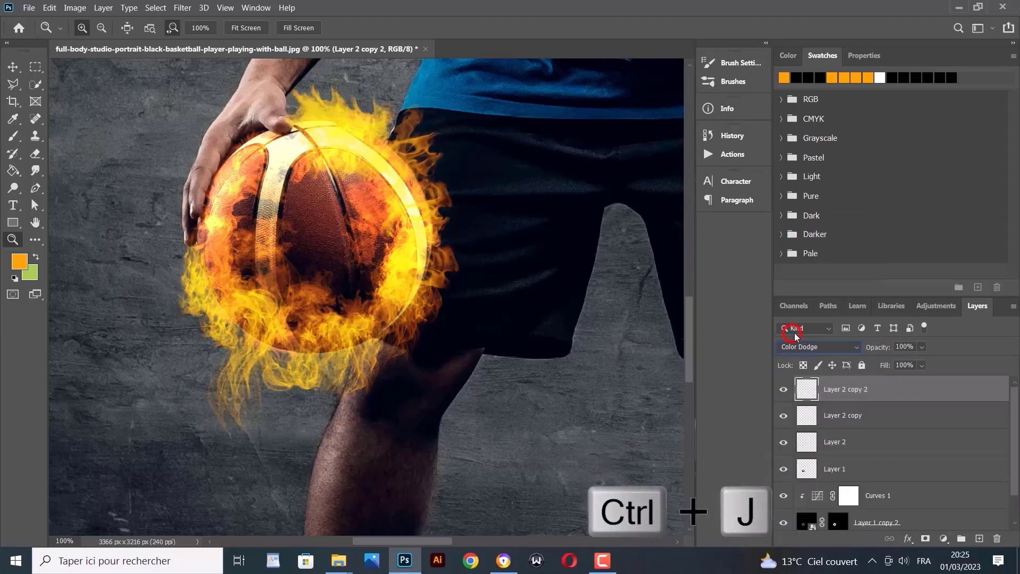
pyautogui.keyDown('ctrl'); pyautogui.click(808, 394); pyautogui.keyUp('ctrl')
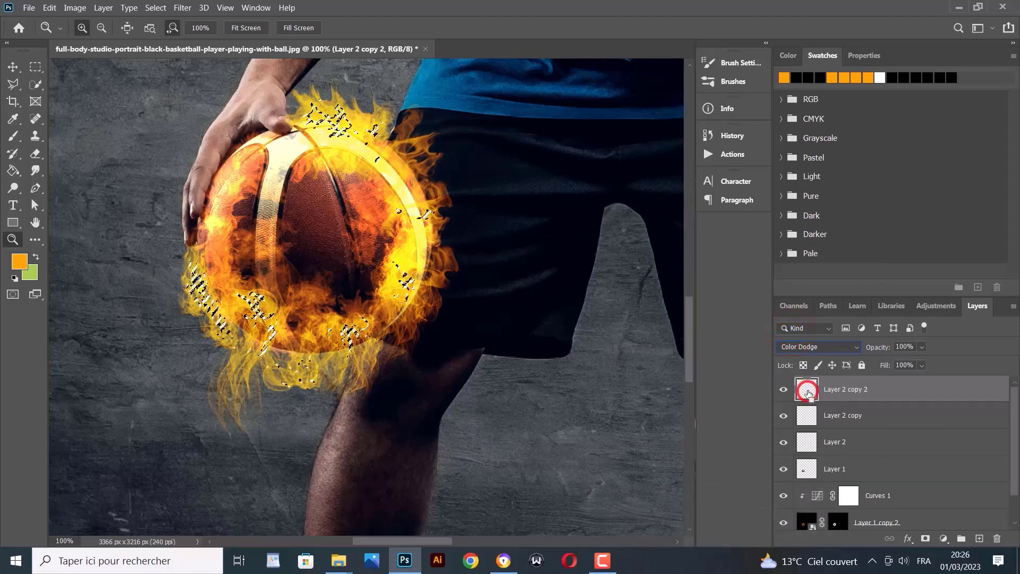
pyautogui.click(925, 539)
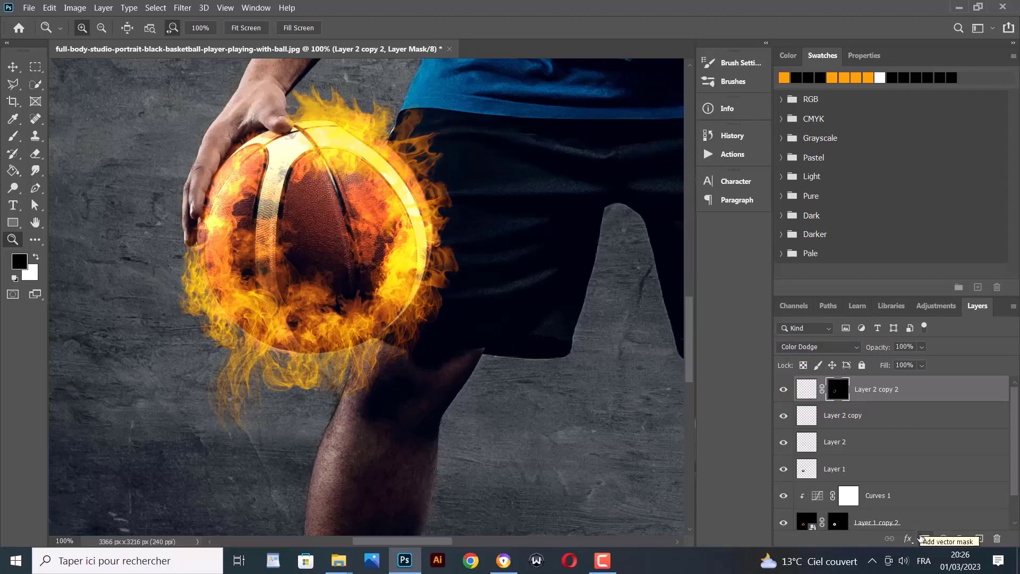
pyautogui.click(844, 466)
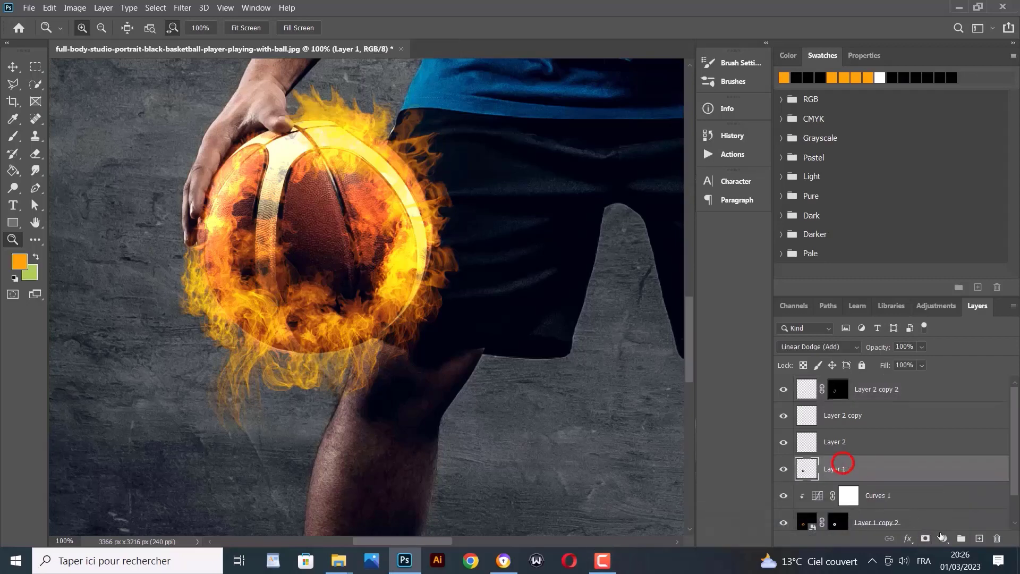
# Add a black (000000) Solid Color fill and convert it with the flame layers into one smart object
pyautogui.click(949, 539)
pyautogui.click(916, 304)
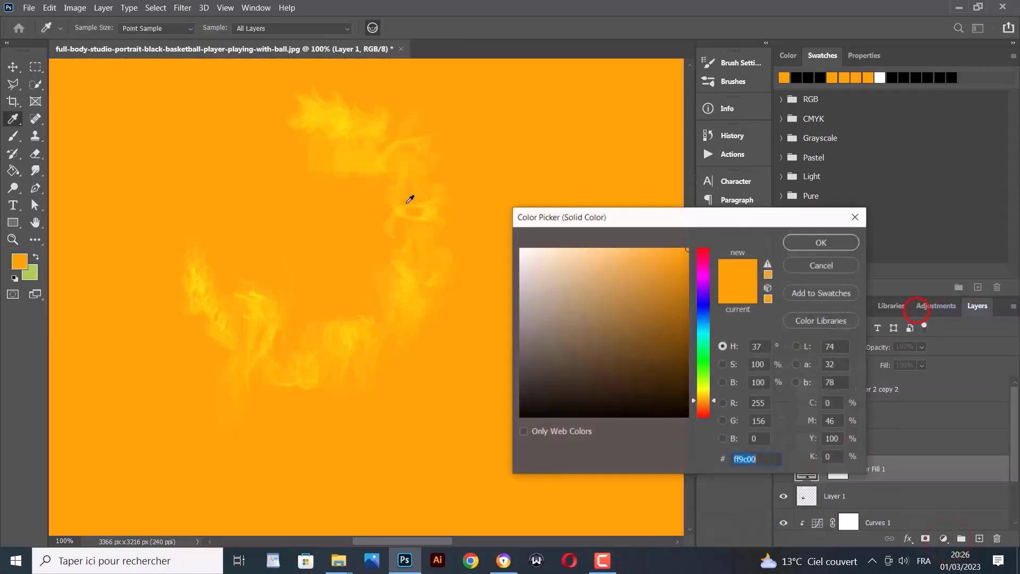
pyautogui.write('000000')
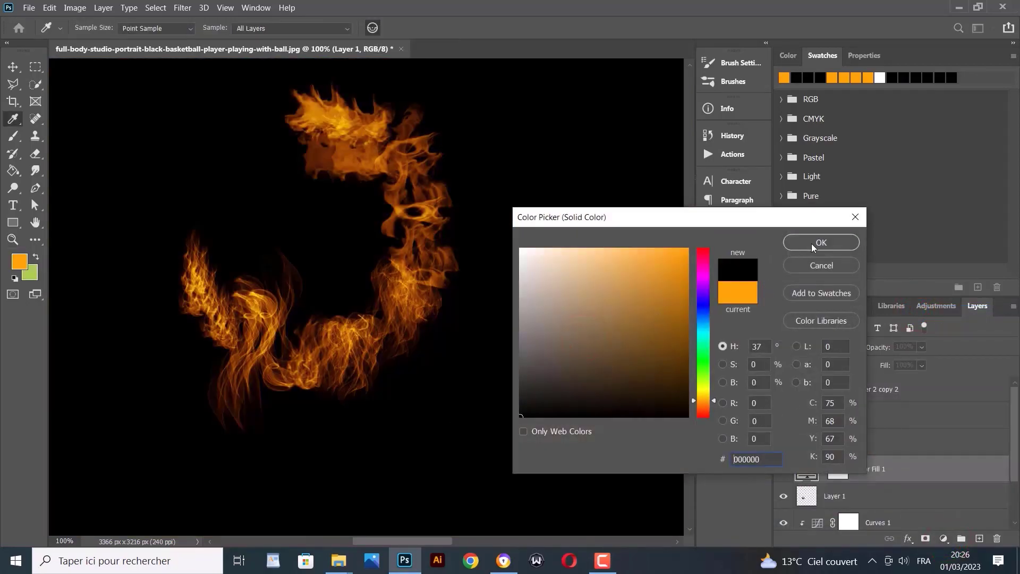
pyautogui.click(812, 244)
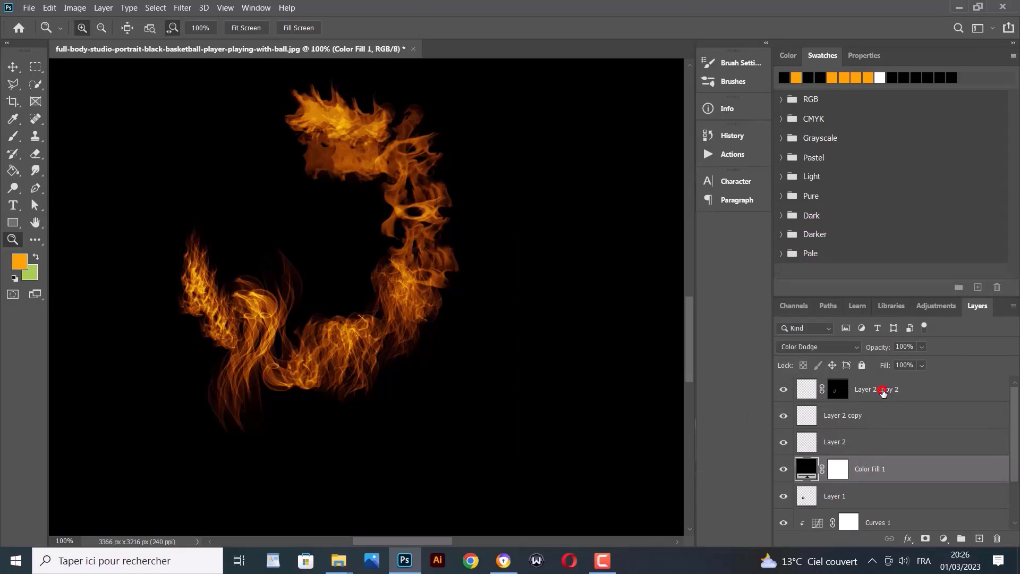
pyautogui.keyDown('shift'); pyautogui.click(882, 391); pyautogui.keyUp('shift')
pyautogui.rightClick(883, 391)
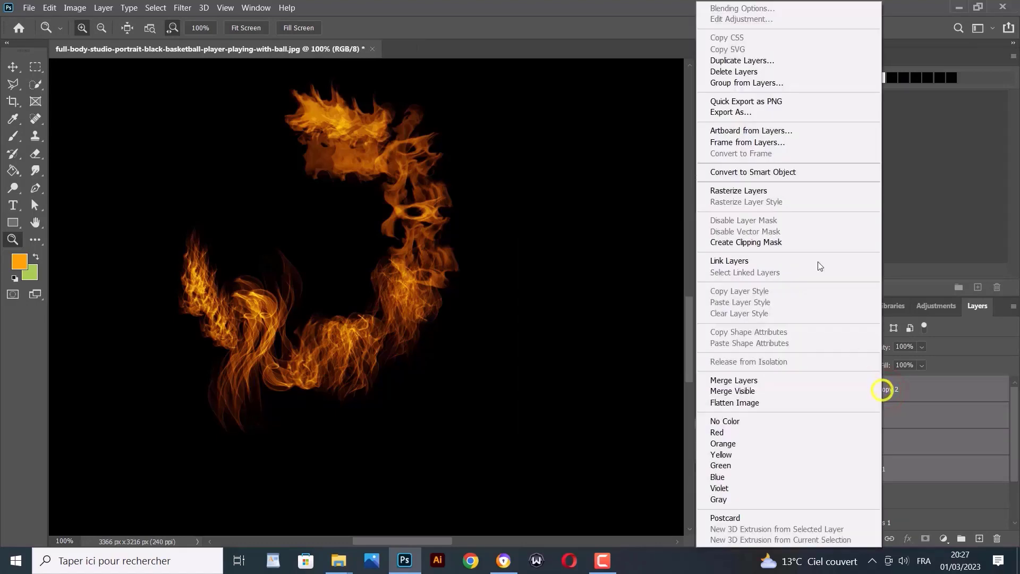
pyautogui.click(793, 170)
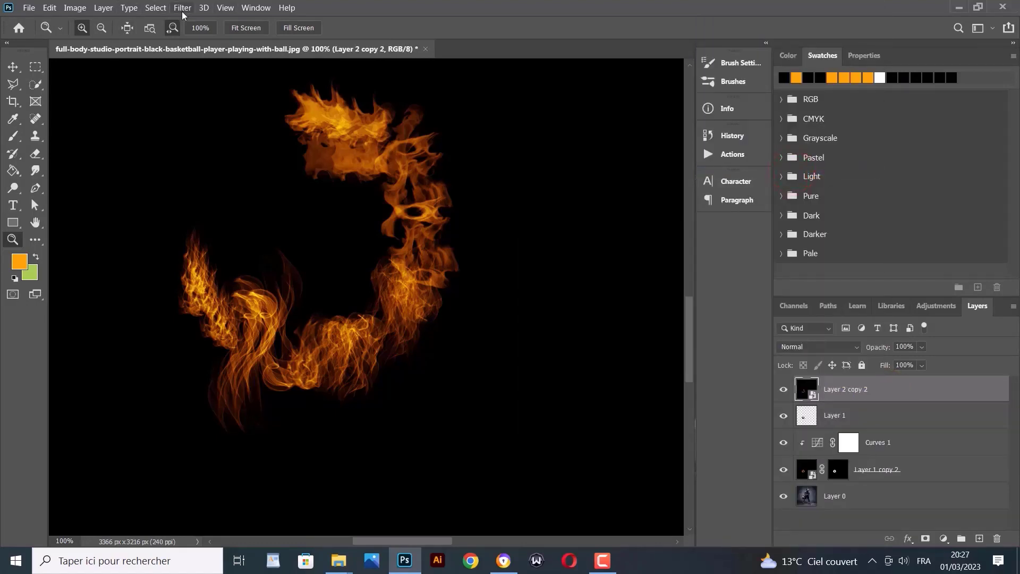
# Select the fire with Select > Color Range and mask the smart object to it
pyautogui.click(156, 7)
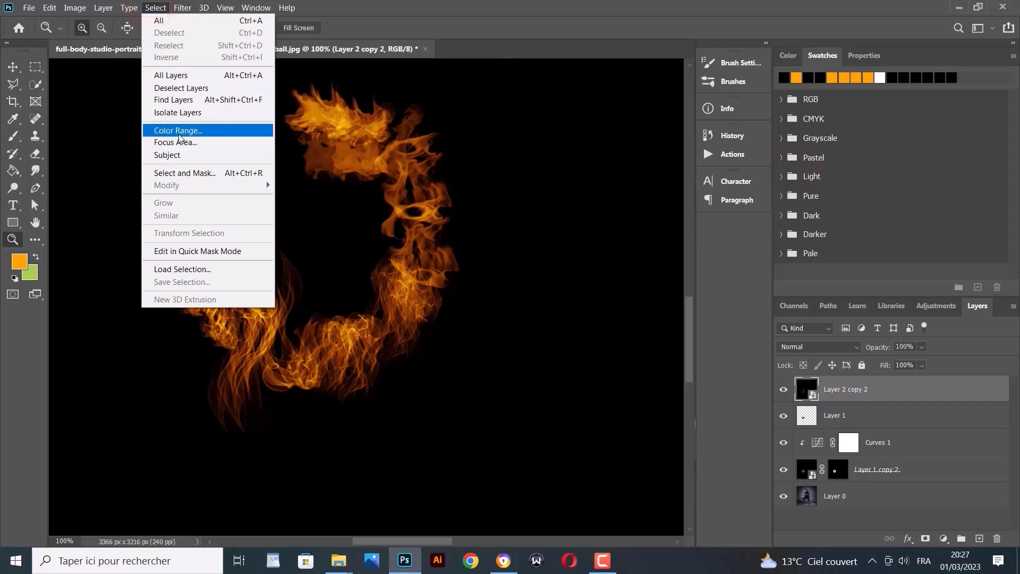
pyautogui.click(178, 131)
pyautogui.click(762, 176)
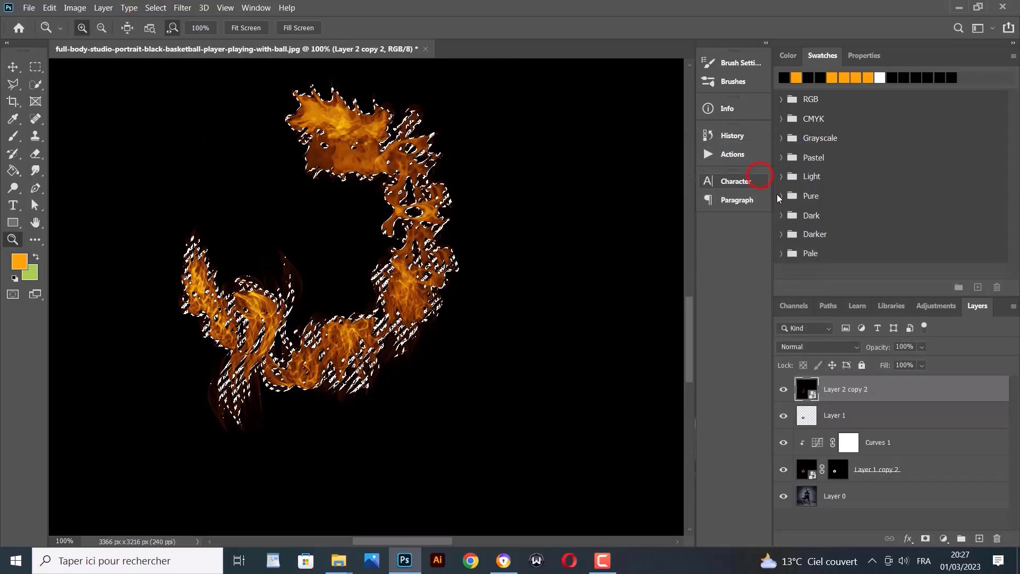
pyautogui.click(925, 538)
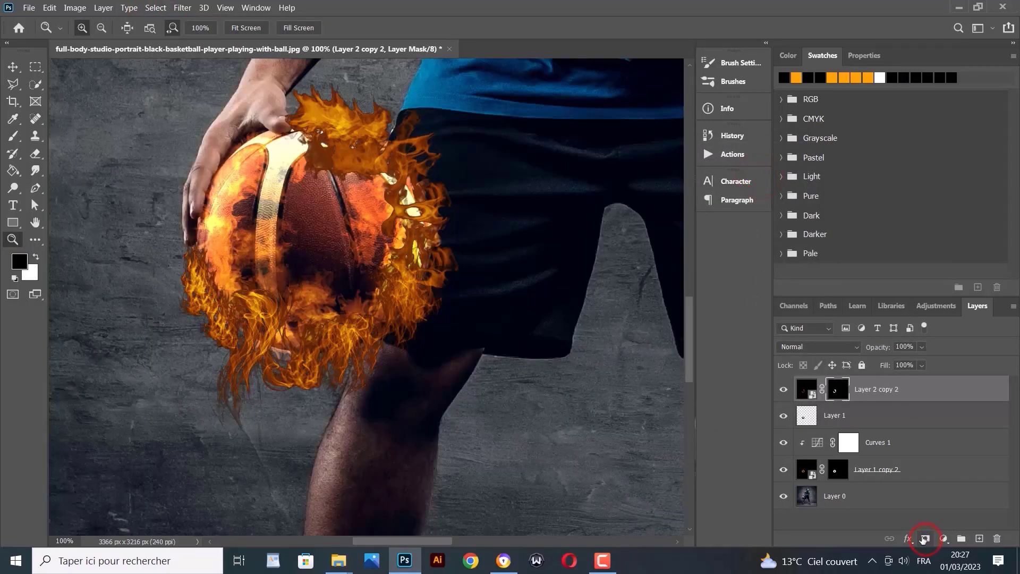
pyautogui.click(839, 347)
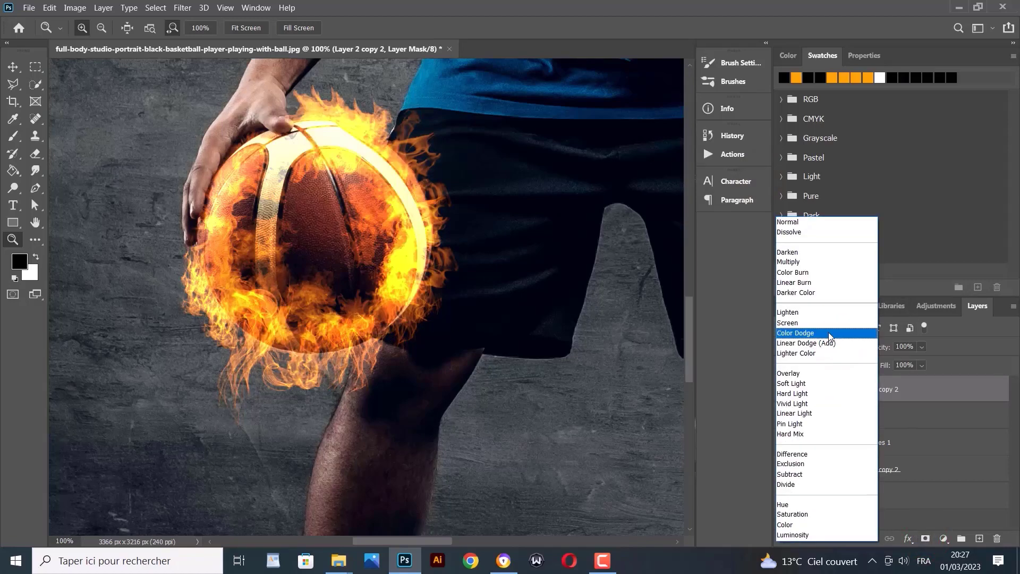
# Blend the flame smart object in Screen mode and pick the Soft Round brush
pyautogui.click(798, 324)
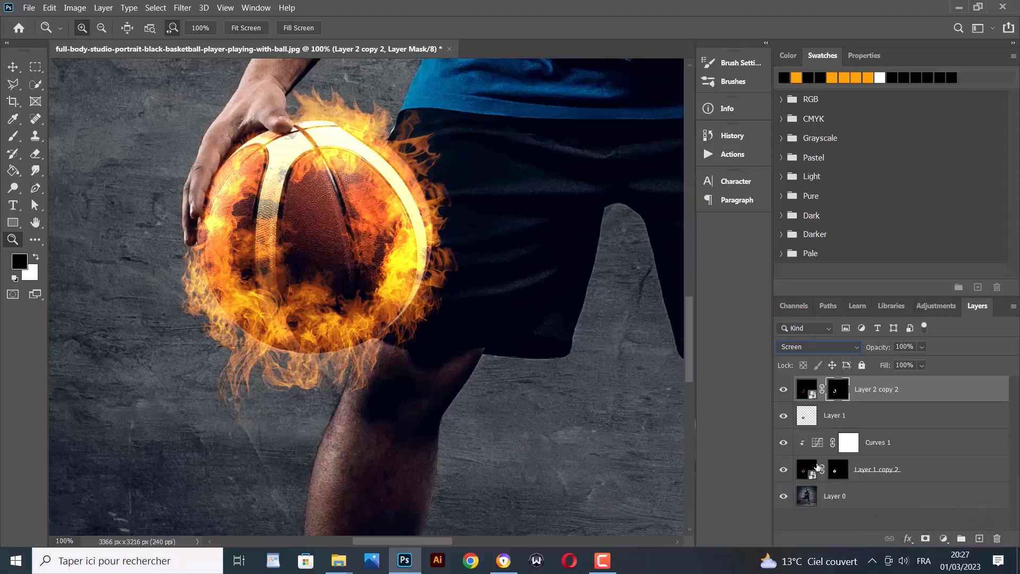
pyautogui.click(12, 139)
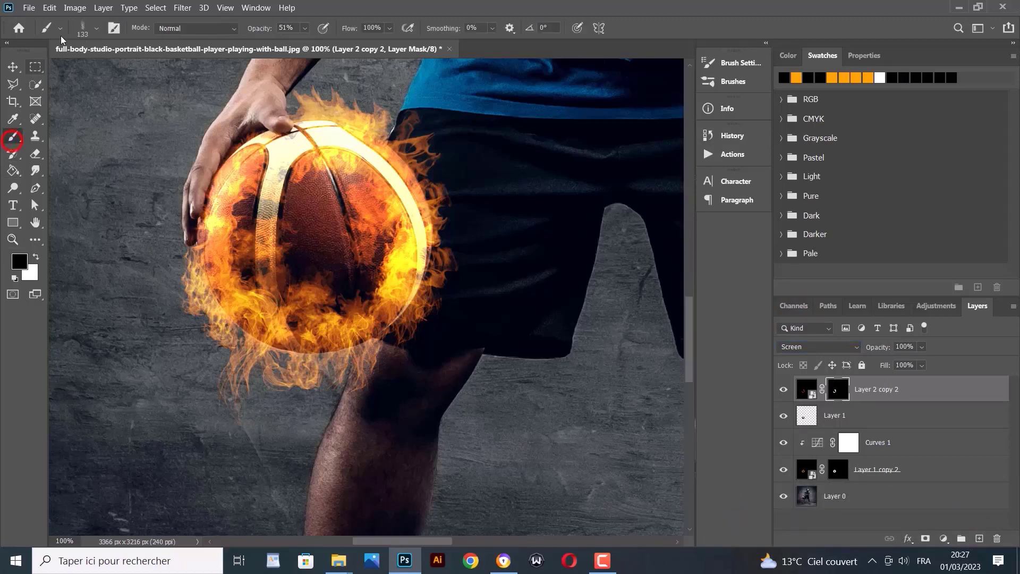
pyautogui.click(96, 28)
pyautogui.click(138, 218)
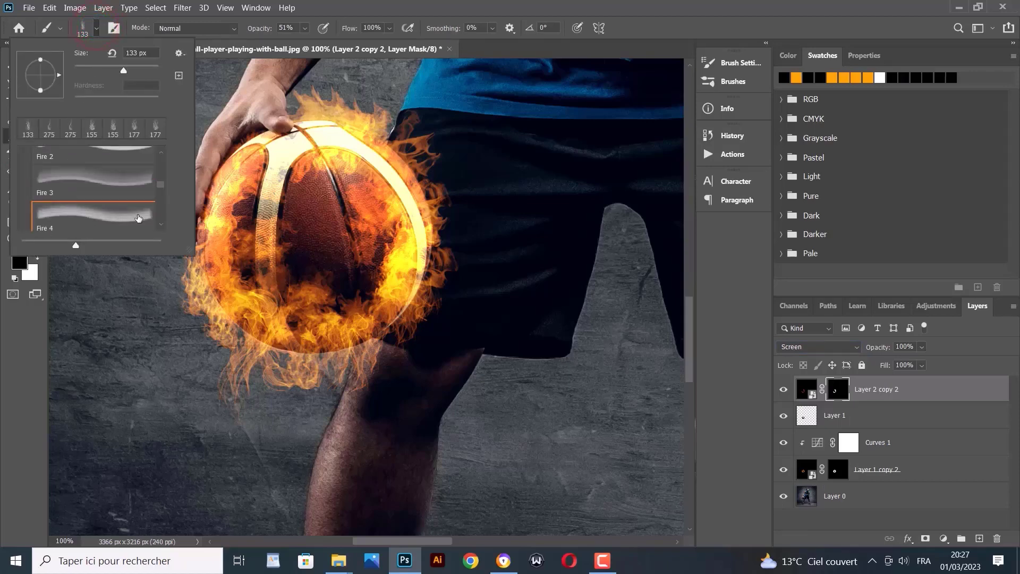
pyautogui.moveTo(163, 182); pyautogui.dragTo(162, 155)
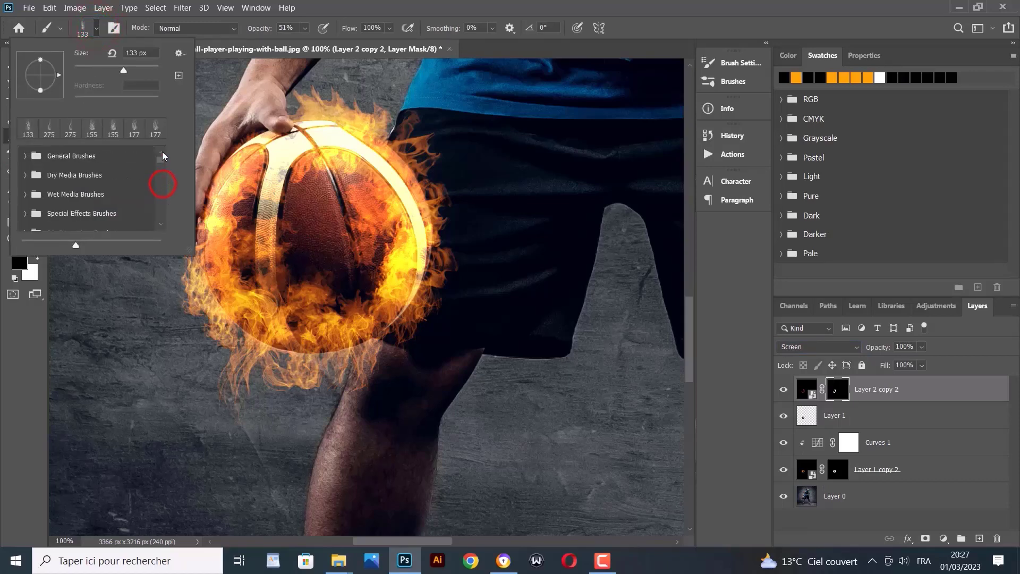
pyautogui.click(25, 155)
pyautogui.click(55, 179)
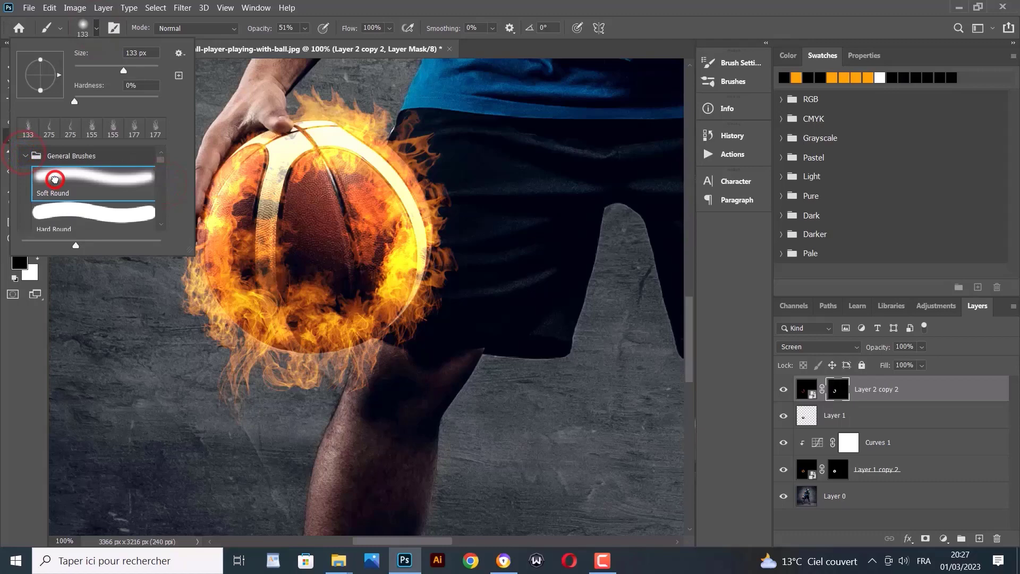
pyautogui.click(3, 333)
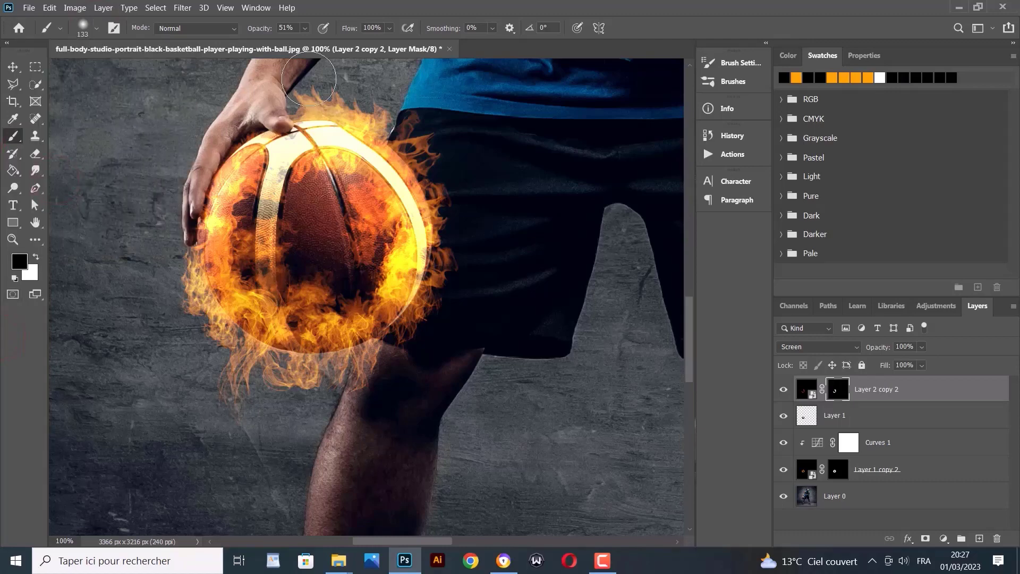
# Paint on the mask to hide flames over the forearm, above the ball and below it
pyautogui.moveTo(309, 78)
pyautogui.mouseDown()
pyautogui.moveTo(351, 78)
pyautogui.moveTo(283, 72)
pyautogui.mouseUp()
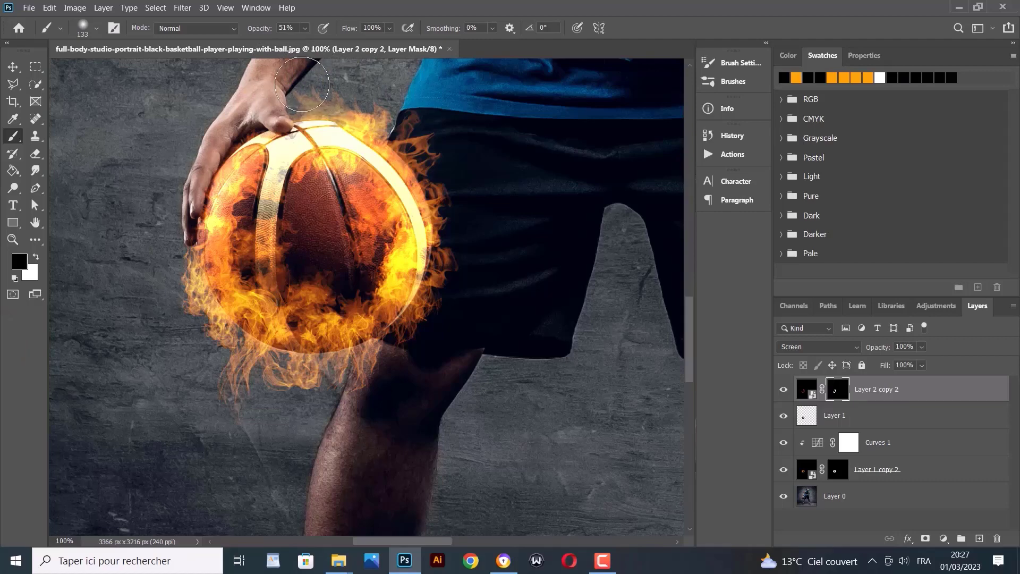
pyautogui.moveTo(302, 86); pyautogui.dragTo(333, 85)
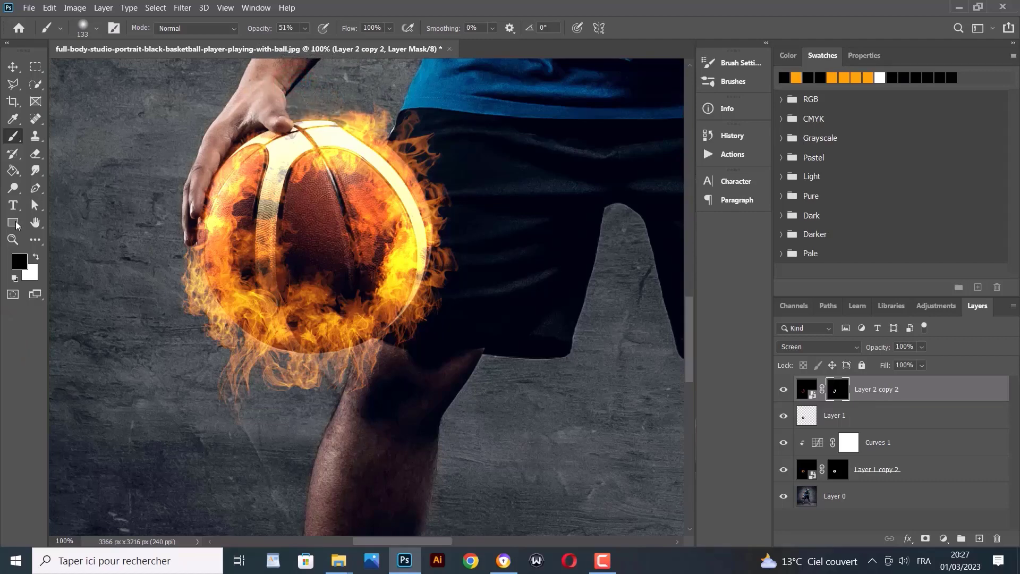
pyautogui.moveTo(248, 428)
pyautogui.mouseDown()
pyautogui.moveTo(227, 396)
pyautogui.moveTo(249, 405)
pyautogui.moveTo(217, 385)
pyautogui.moveTo(267, 422)
pyautogui.moveTo(214, 384)
pyautogui.moveTo(328, 419)
pyautogui.moveTo(368, 414)
pyautogui.moveTo(294, 423)
pyautogui.mouseUp()
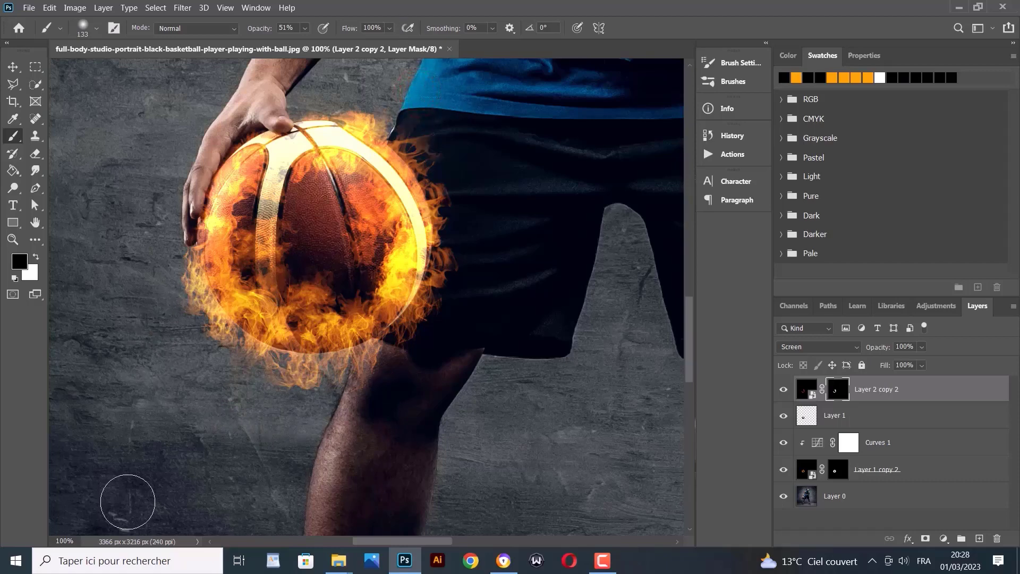
# Add a Curves adjustment clipped to Layer 2 copy 2 and lower its RGB curve
pyautogui.click(946, 540)
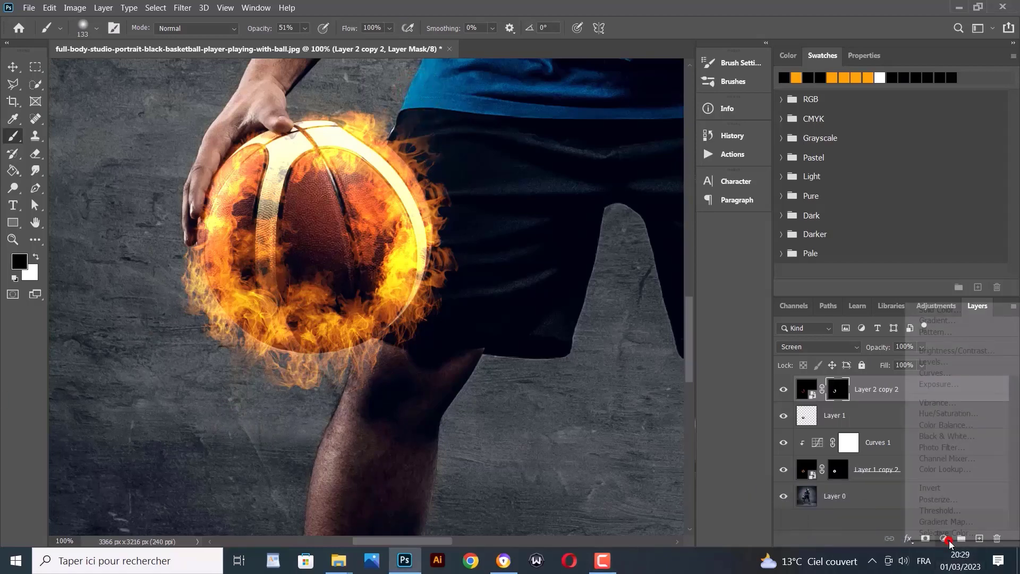
pyautogui.click(936, 373)
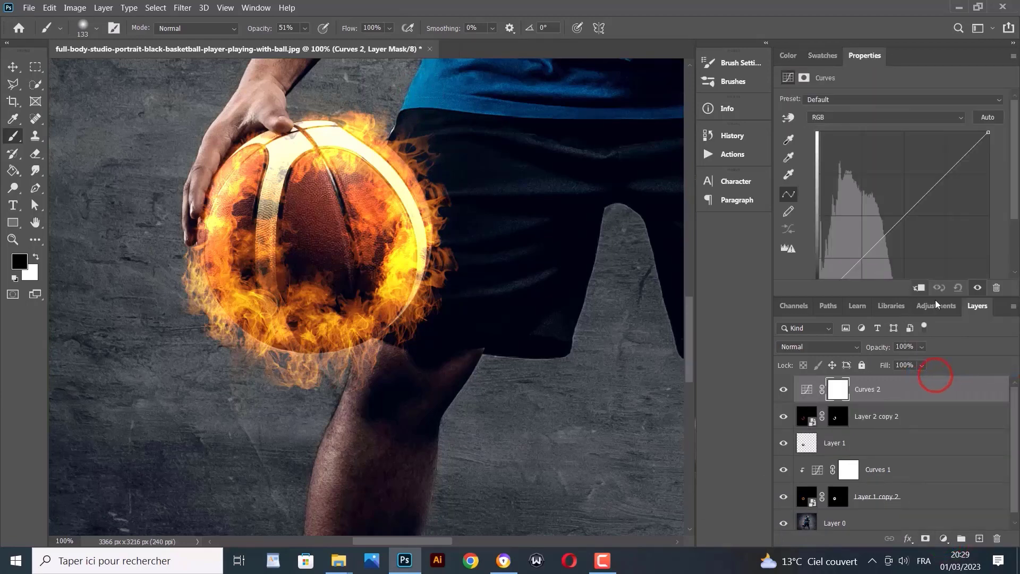
pyautogui.click(920, 288)
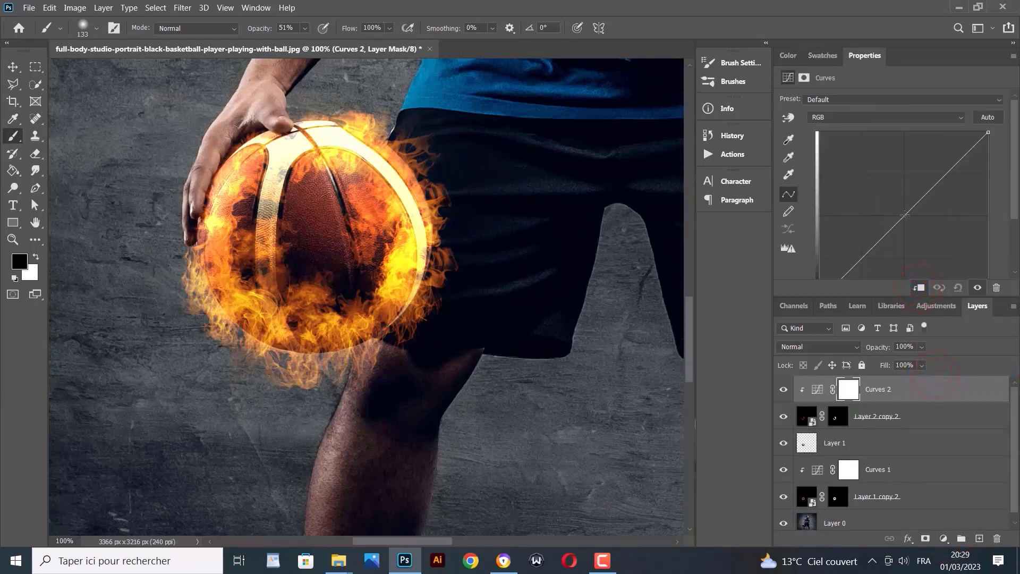
pyautogui.moveTo(905, 215); pyautogui.dragTo(927, 223)
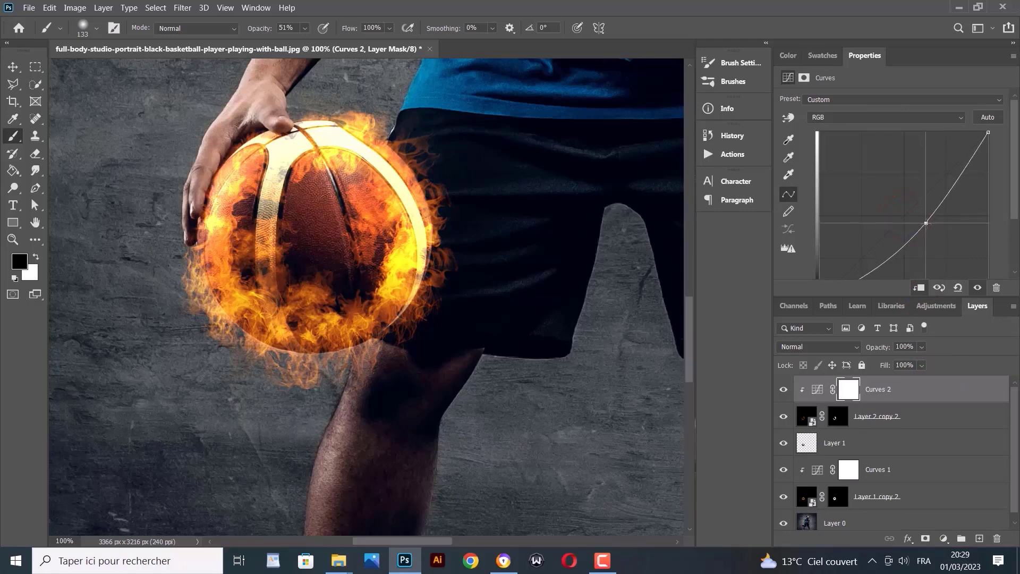
# Toggle Curves 2 on and off to compare, fine-tuning the lowered curve in between
pyautogui.click(785, 391)
pyautogui.click(786, 392)
pyautogui.click(786, 392)
pyautogui.click(787, 392)
pyautogui.click(786, 392)
pyautogui.click(786, 392)
pyautogui.moveTo(926, 223); pyautogui.dragTo(918, 220)
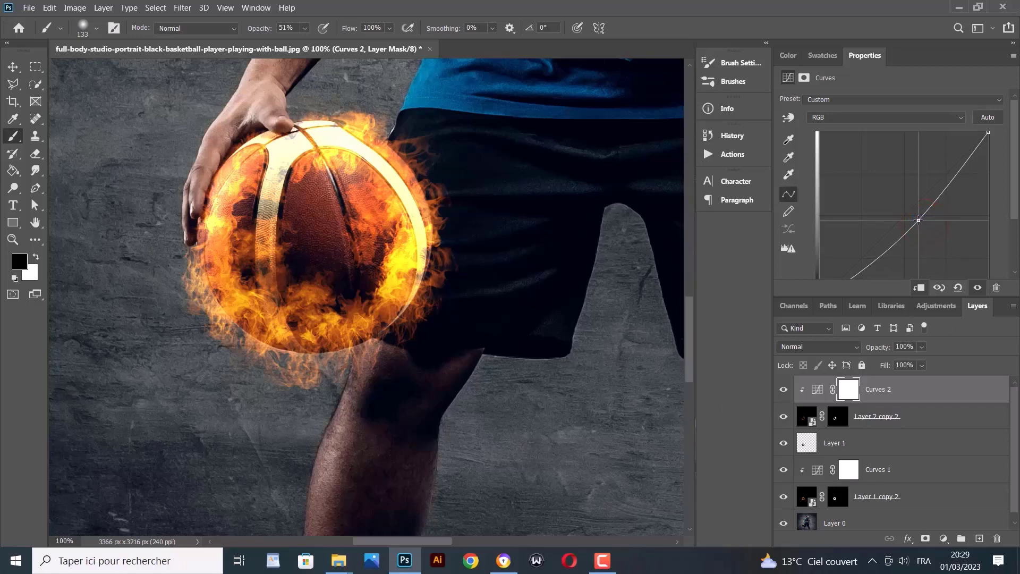
pyautogui.click(785, 390)
pyautogui.click(784, 390)
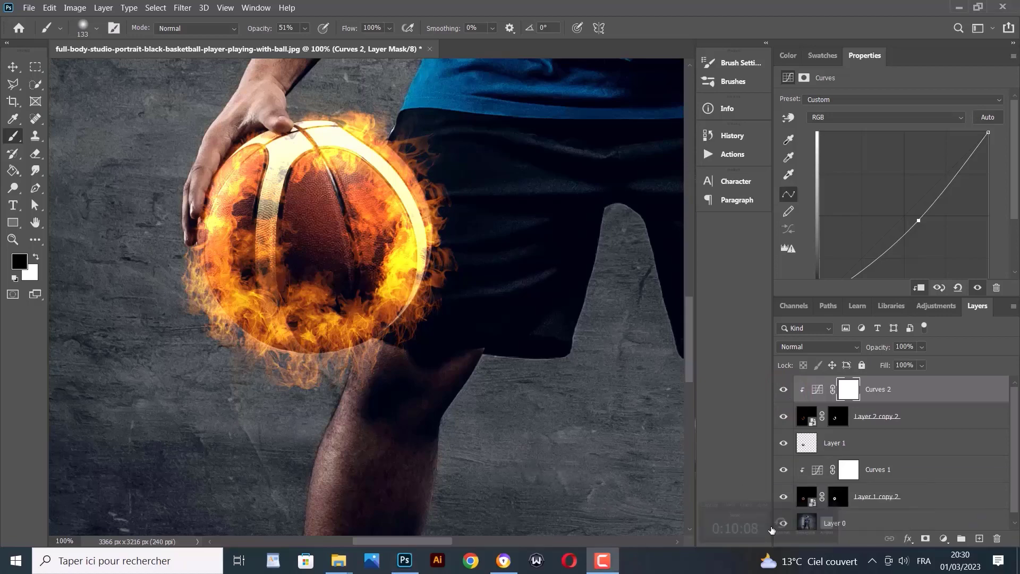
# Duplicate the masked flame layer and its Curves adjustment with Ctrl+J for a brighter glow
pyautogui.click(901, 423)
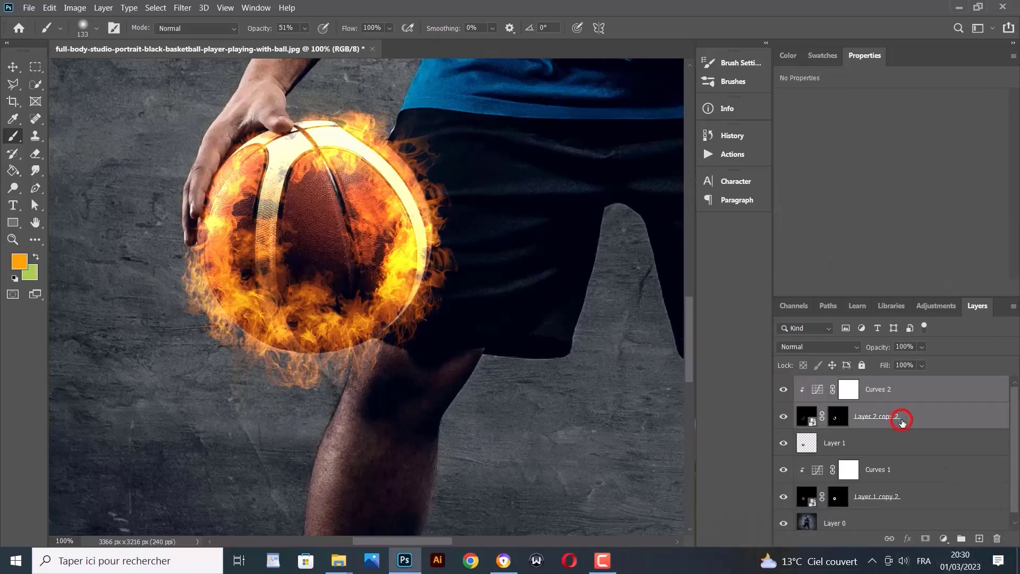
pyautogui.hotkey('ctrl', 'j')
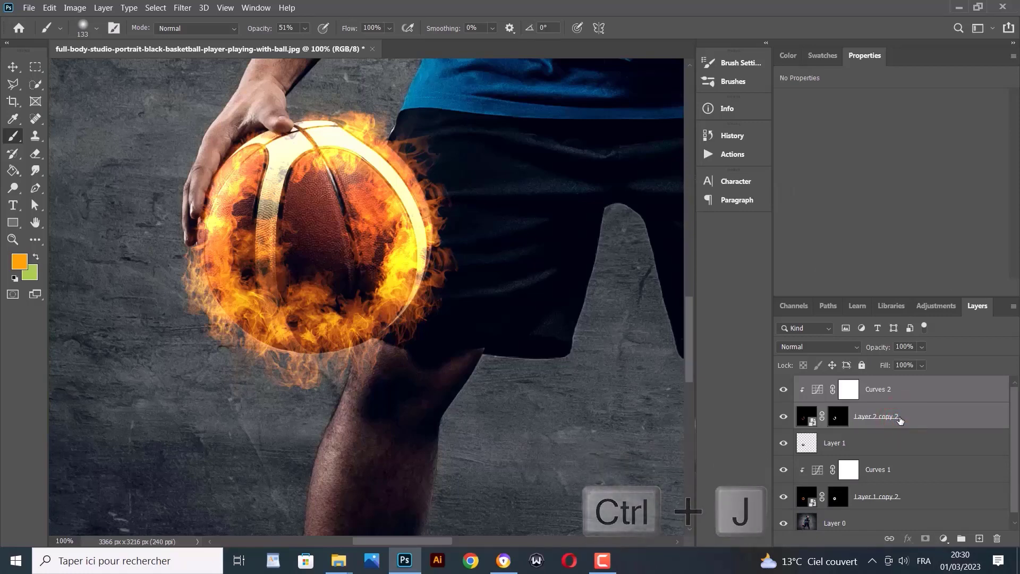
pyautogui.hotkey('ctrl', 'j')
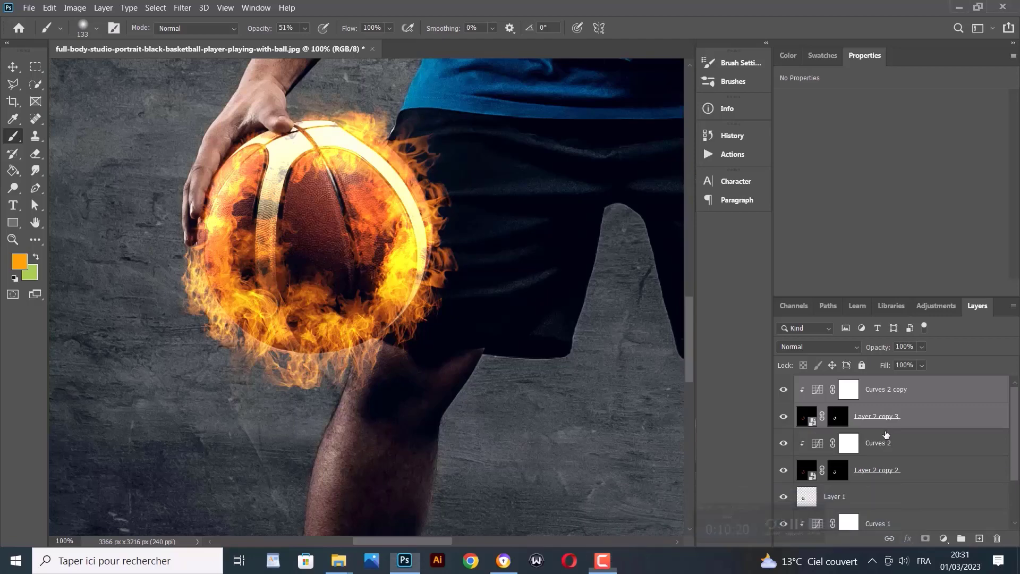
# Gather all the flame and curves layers into a group named fire, then select Layer 0
pyautogui.scroll(-2, 913, 485)
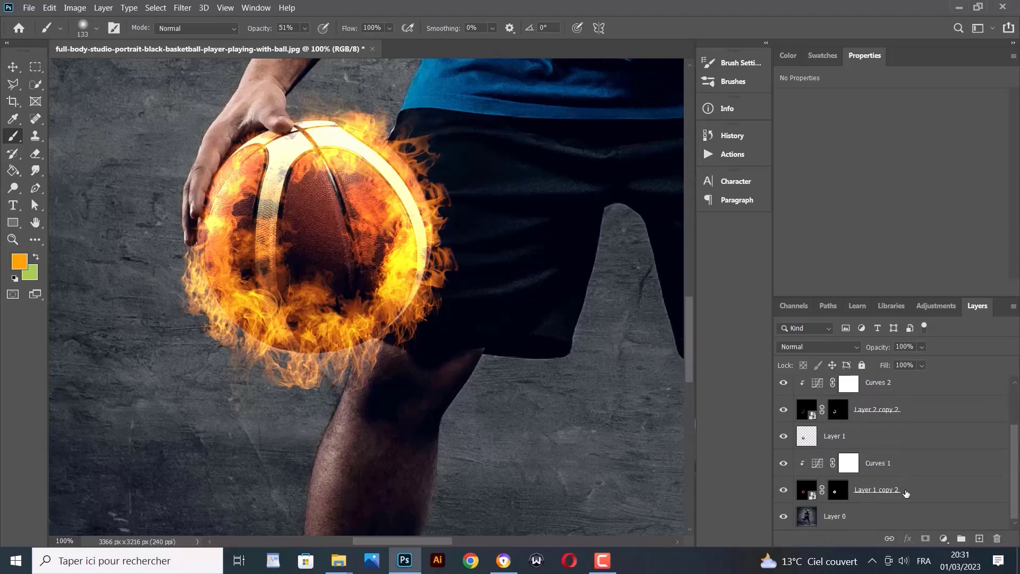
pyautogui.keyDown('shift'); pyautogui.click(905, 492); pyautogui.keyUp('shift')
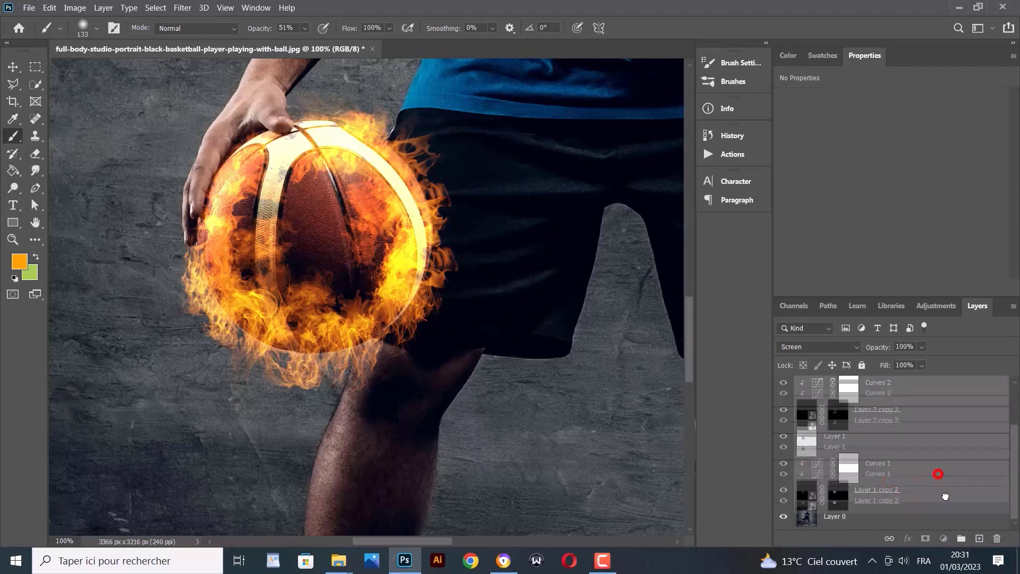
pyautogui.click(961, 538)
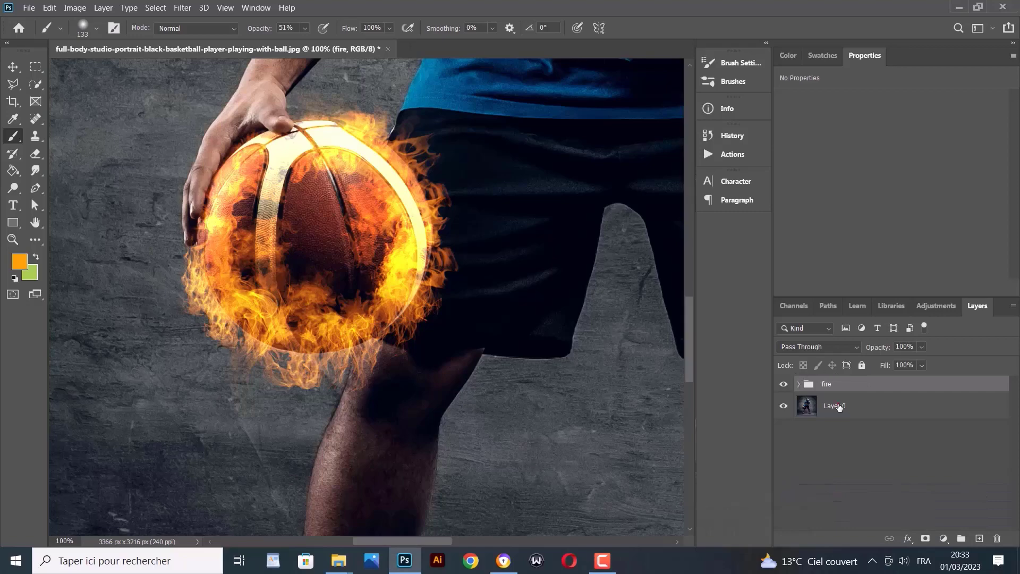
pyautogui.click(838, 406)
# Set the black brush to 37% opacity and zoom in on the top of the ball
pyautogui.click(90, 26)
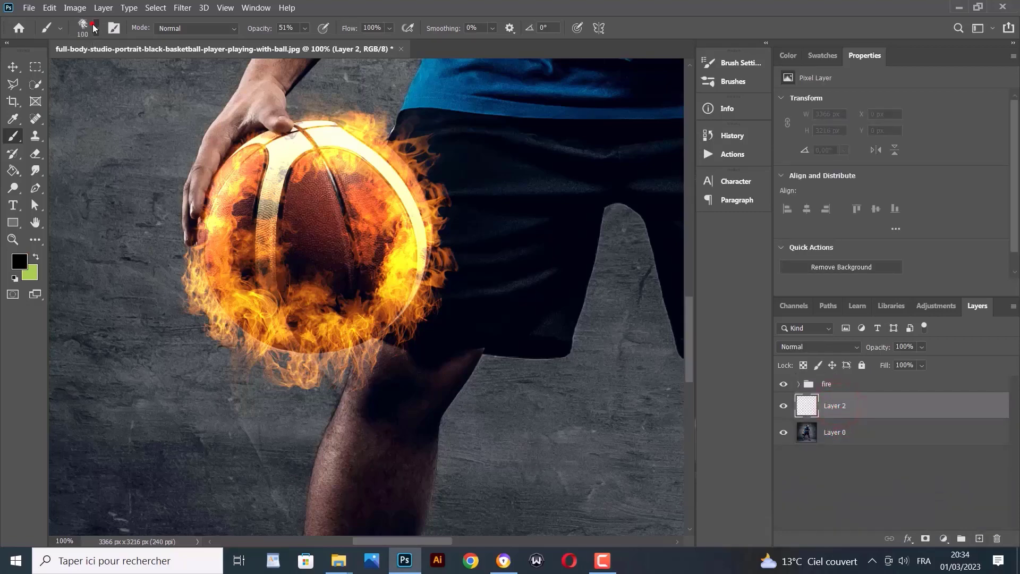
pyautogui.click(90, 25)
pyautogui.click(304, 43)
pyautogui.click(13, 239)
pyautogui.click(367, 135)
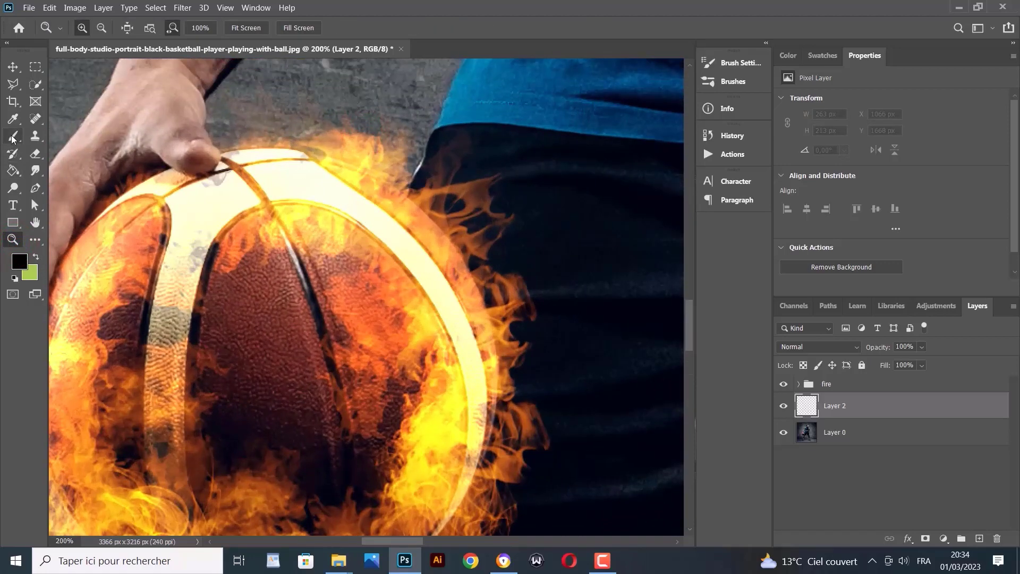
pyautogui.click(12, 136)
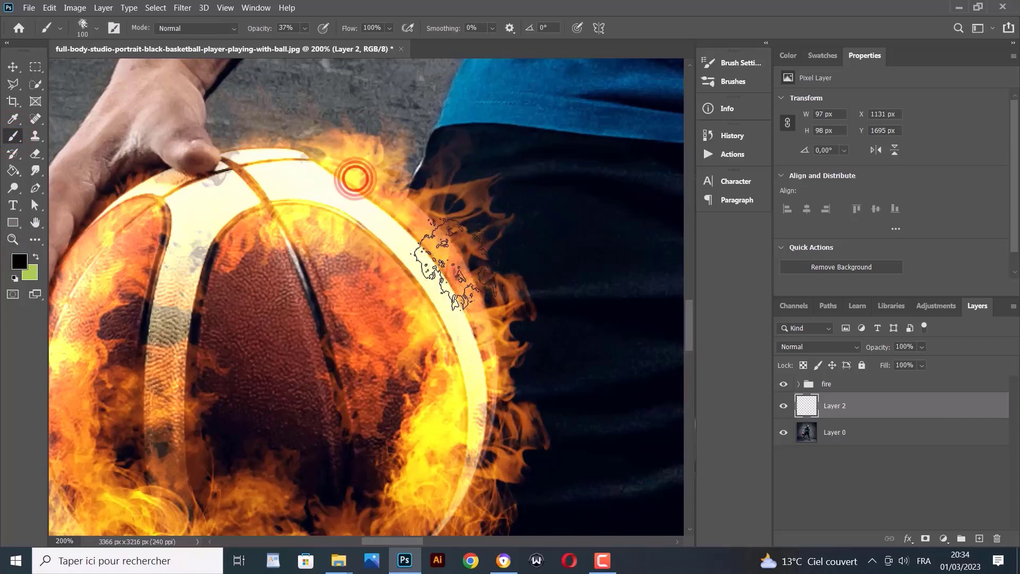
# Darken the flame edges beside the ball's top and right rim with faint black dabs
pyautogui.moveTo(437, 243)
pyautogui.mouseDown()
pyautogui.moveTo(422, 235)
pyautogui.moveTo(432, 216)
pyautogui.moveTo(451, 230)
pyautogui.mouseUp()
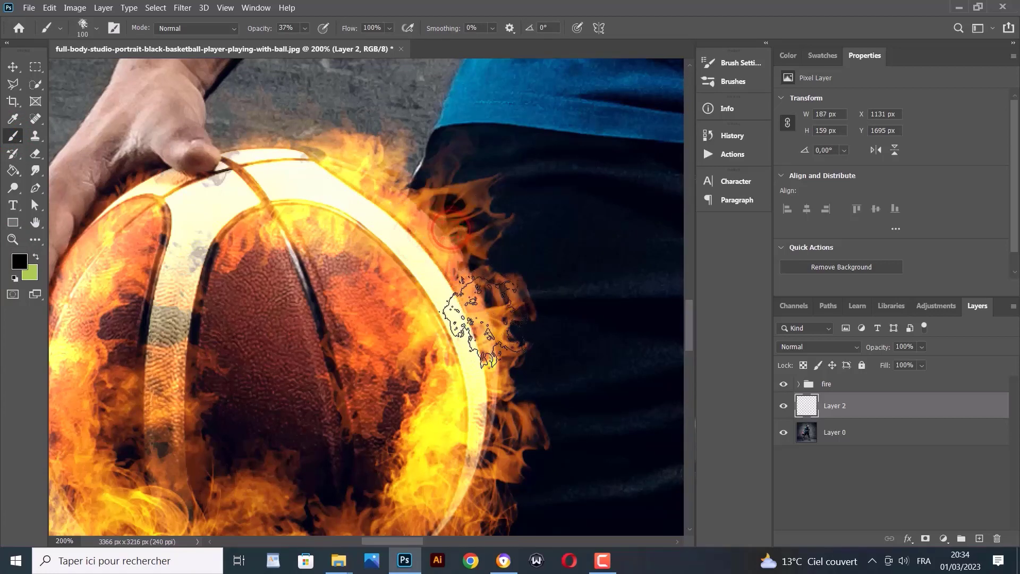
pyautogui.click(485, 322)
pyautogui.click(481, 315)
pyautogui.click(486, 315)
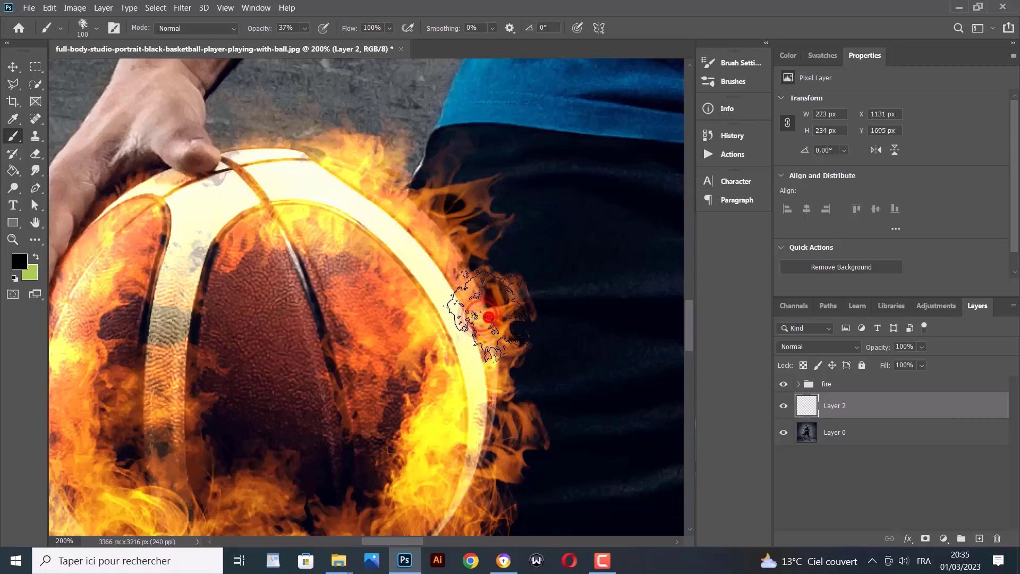
pyautogui.click(491, 319)
pyautogui.click(498, 323)
pyautogui.click(511, 322)
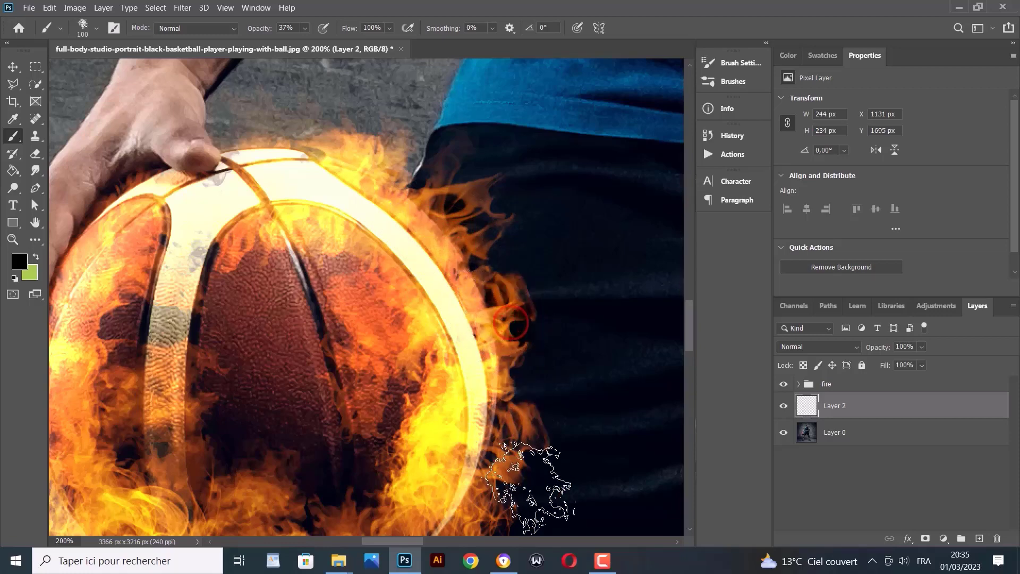
pyautogui.scroll(-2, 524, 462)
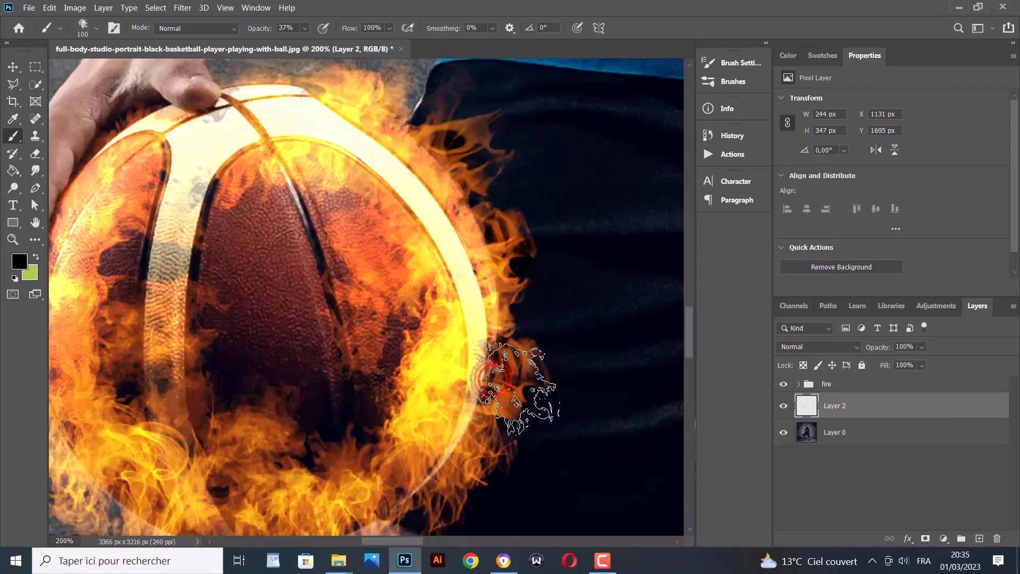
pyautogui.click(512, 398)
# Darken the flames along the lower and left rim, then toggle Layer 2 to compare
pyautogui.scroll(-2, 420, 468)
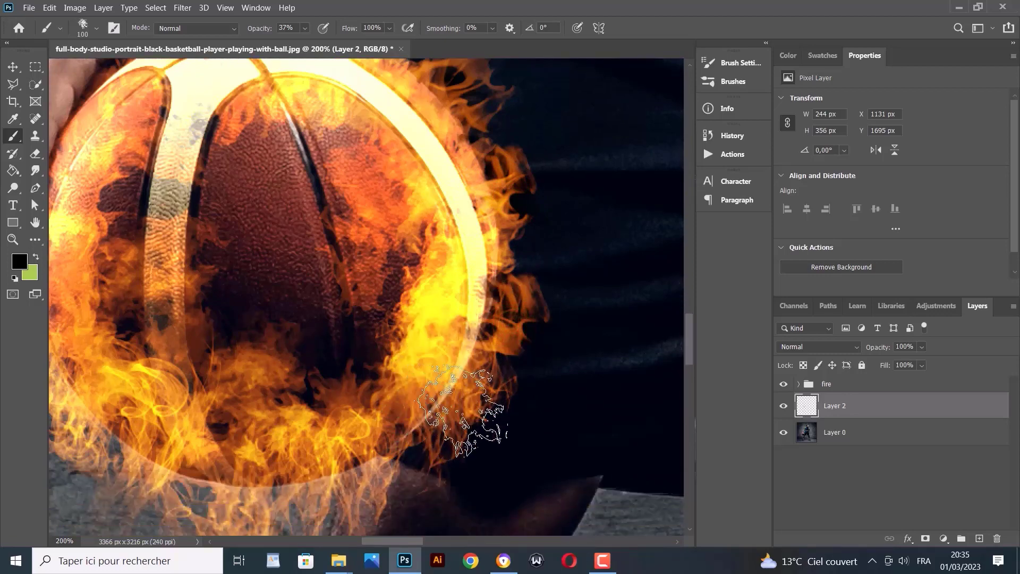
pyautogui.click(461, 388)
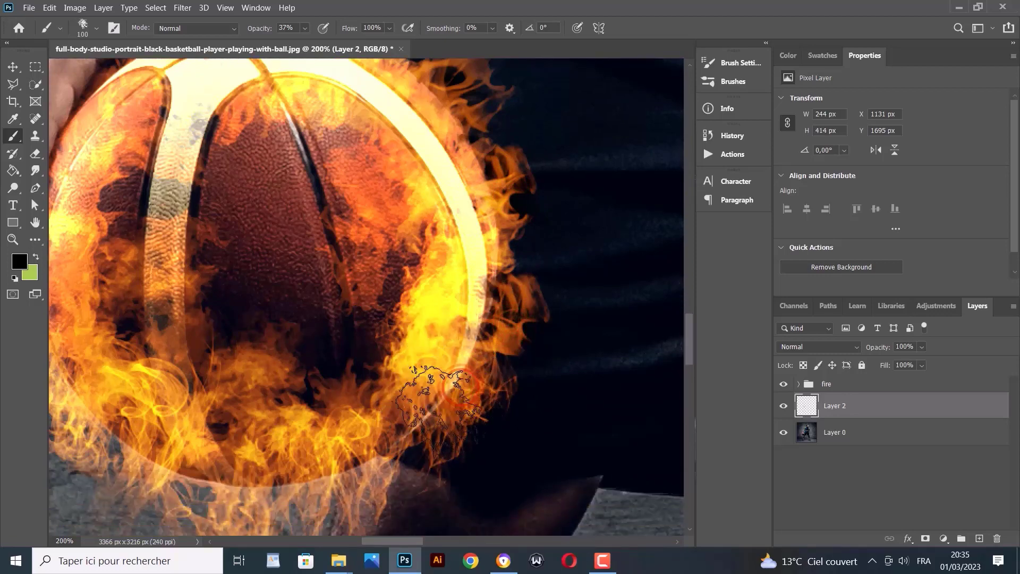
pyautogui.scroll(-2, 403, 404)
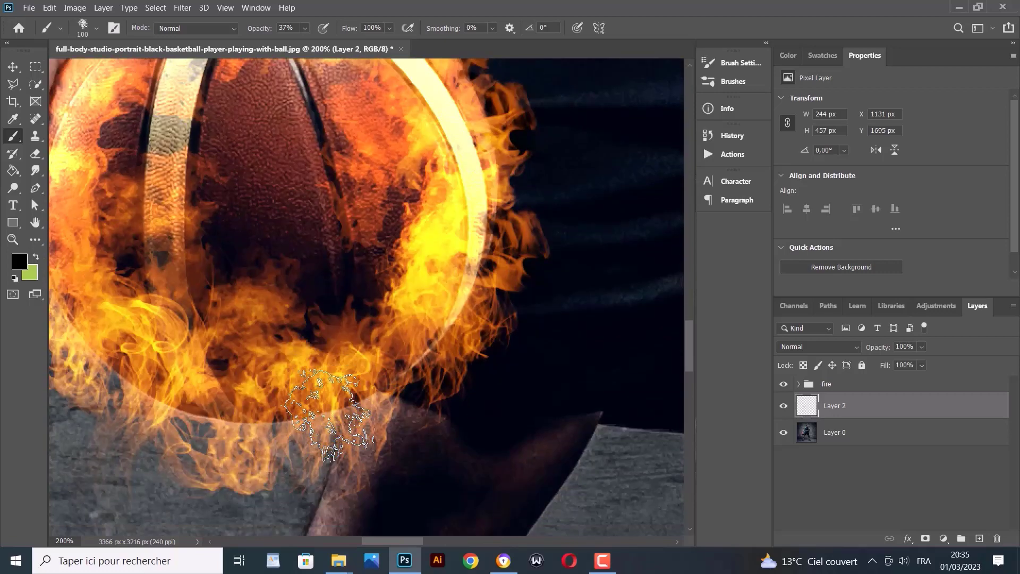
pyautogui.click(326, 408)
pyautogui.click(162, 420)
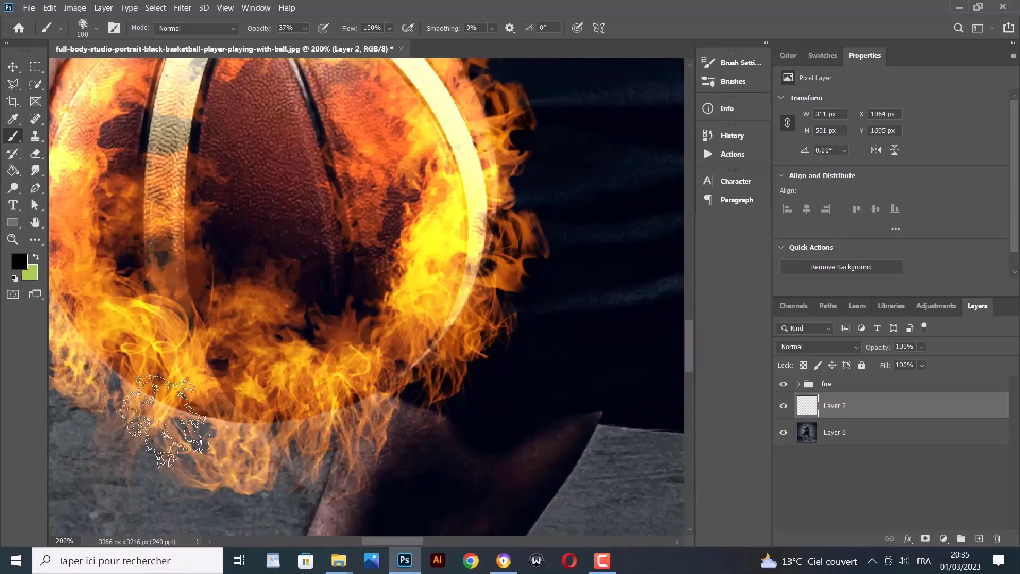
pyautogui.click(253, 399)
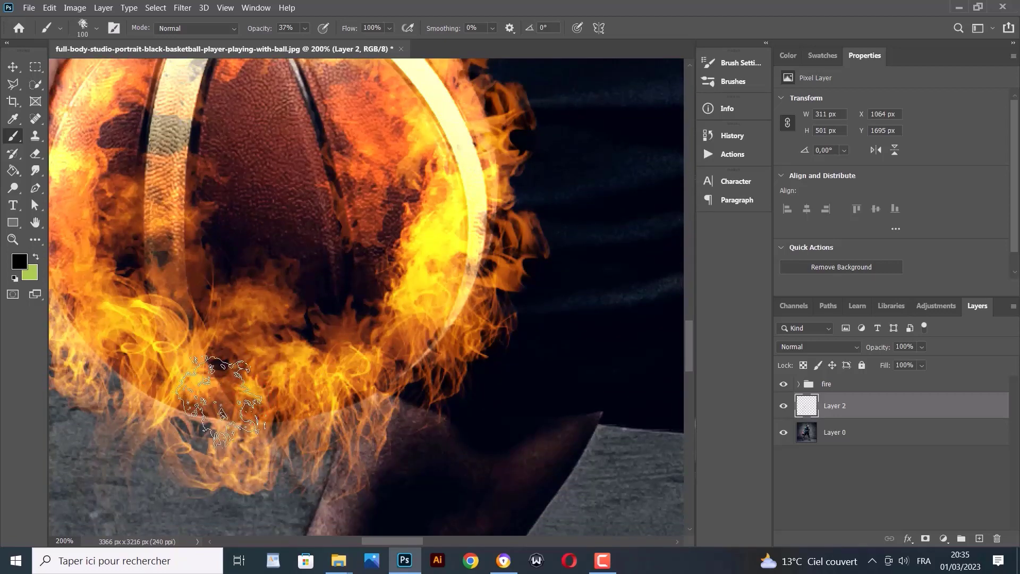
pyautogui.click(171, 424)
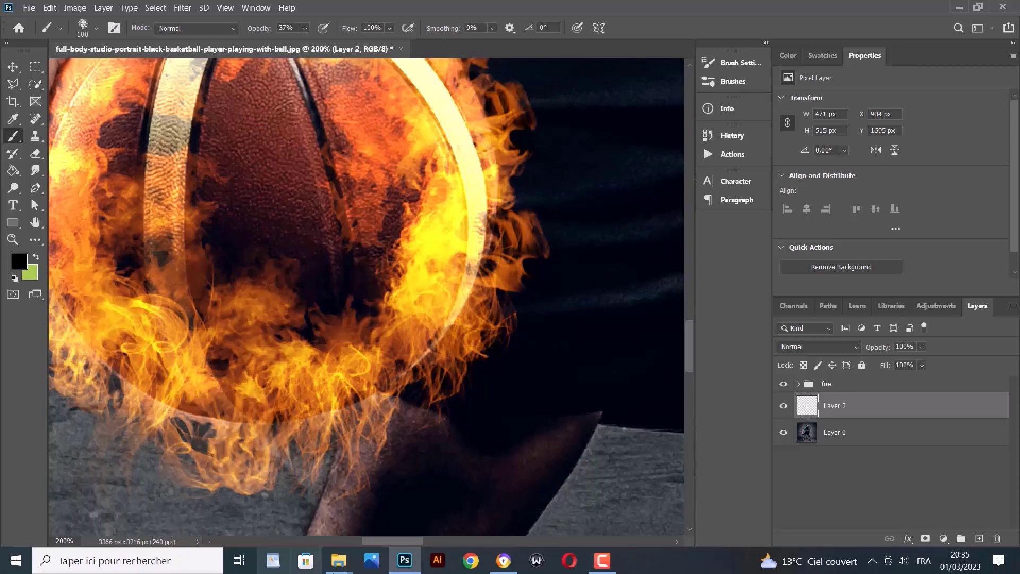
pyautogui.moveTo(371, 546); pyautogui.dragTo(353, 541)
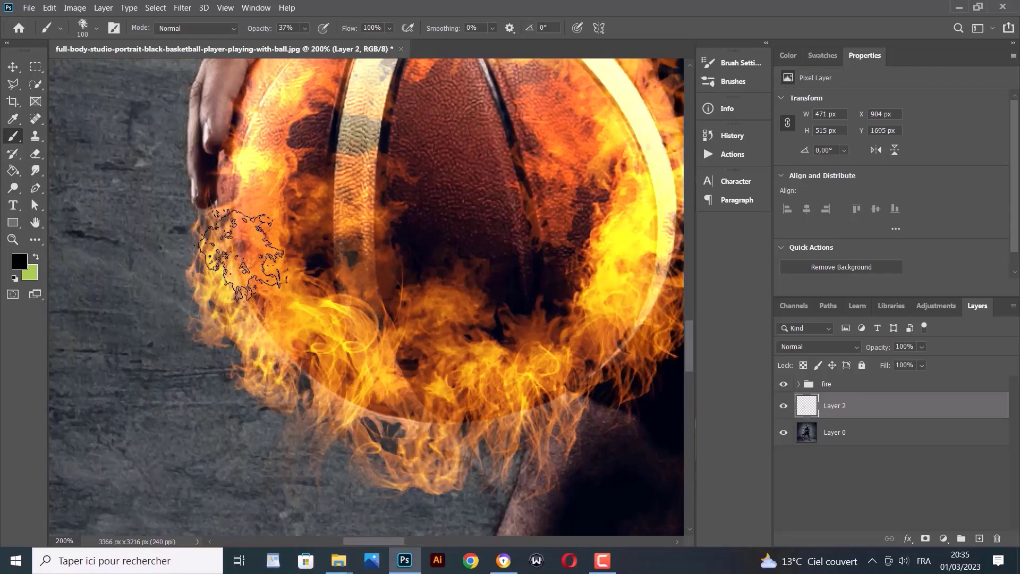
pyautogui.click(258, 204)
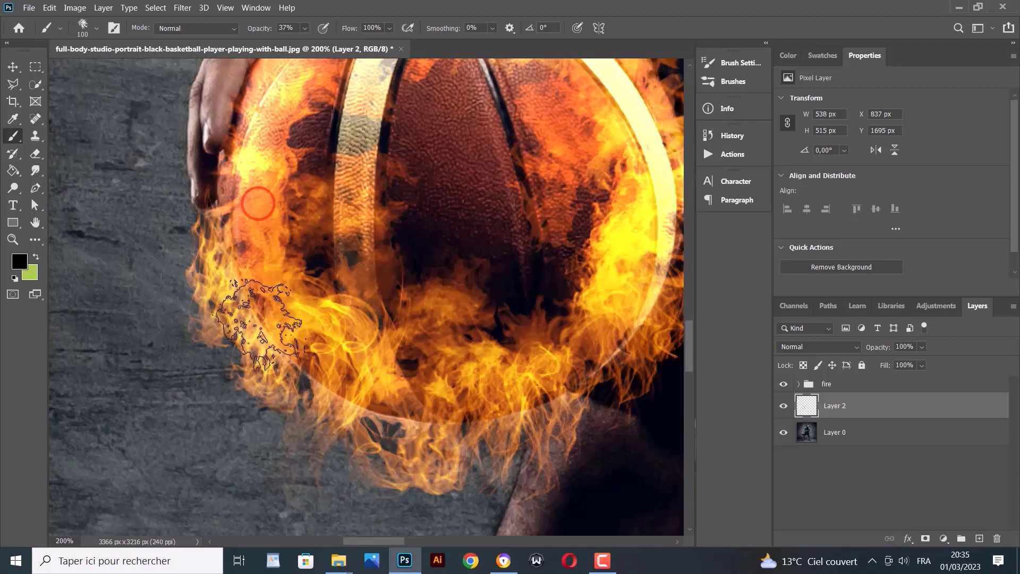
pyautogui.scroll(5, 377, 412)
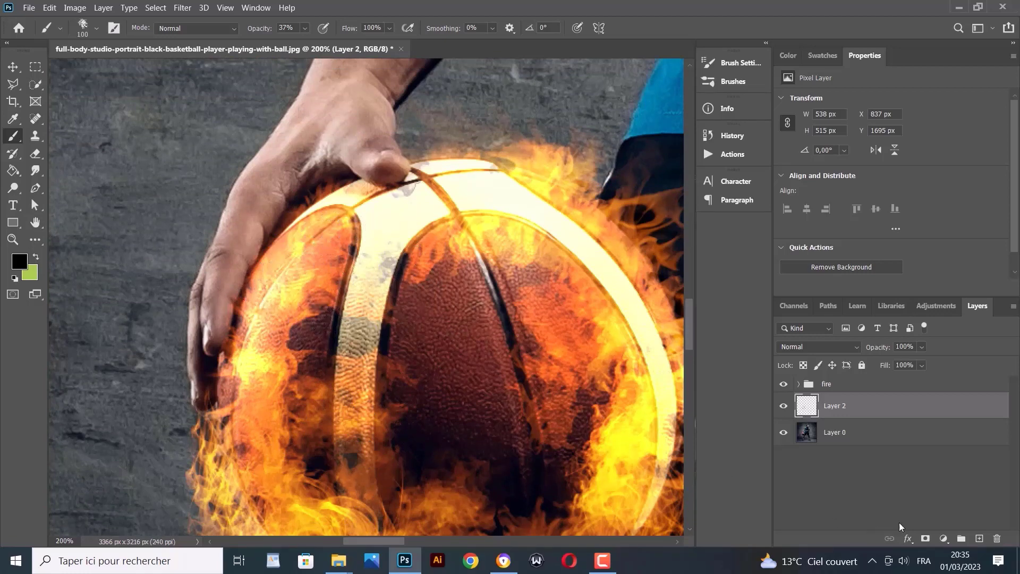
pyautogui.click(784, 405)
pyautogui.click(784, 406)
# Load the Smoke6 brush preset at 187 px and bring up the foreground colour chooser
pyautogui.click(14, 137)
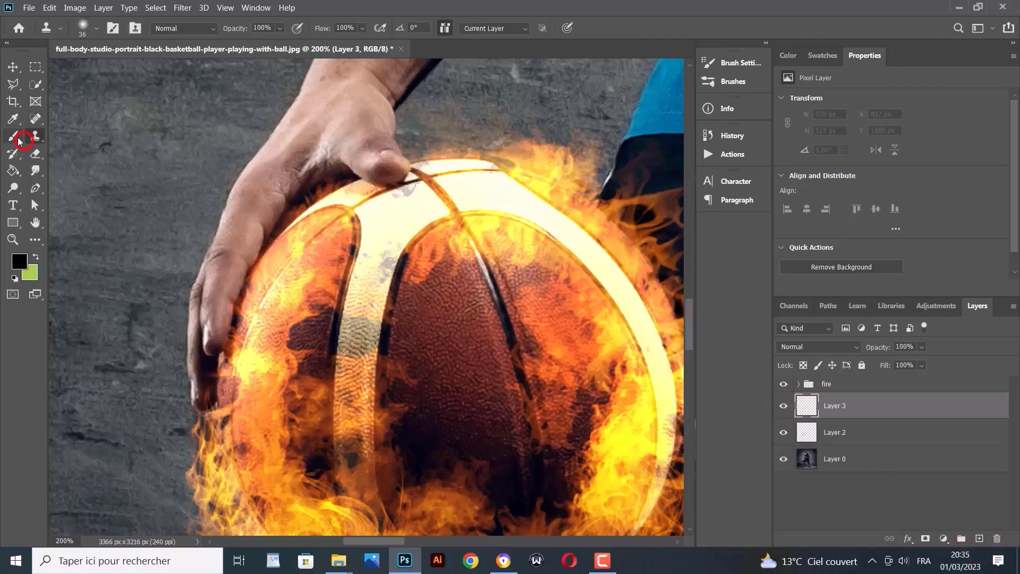
pyautogui.click(96, 28)
pyautogui.scroll(-3, 83, 212)
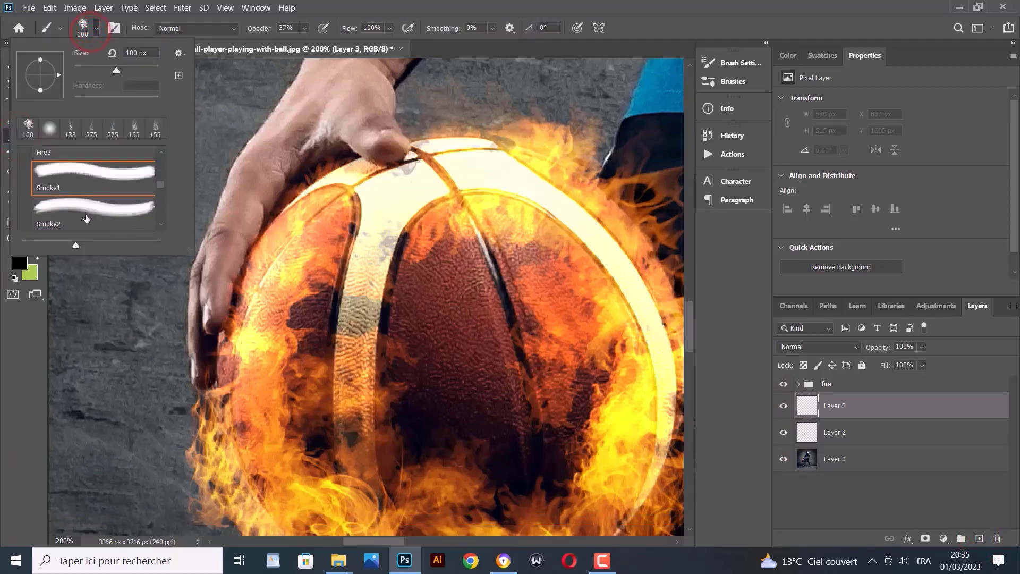
pyautogui.scroll(2, 83, 212)
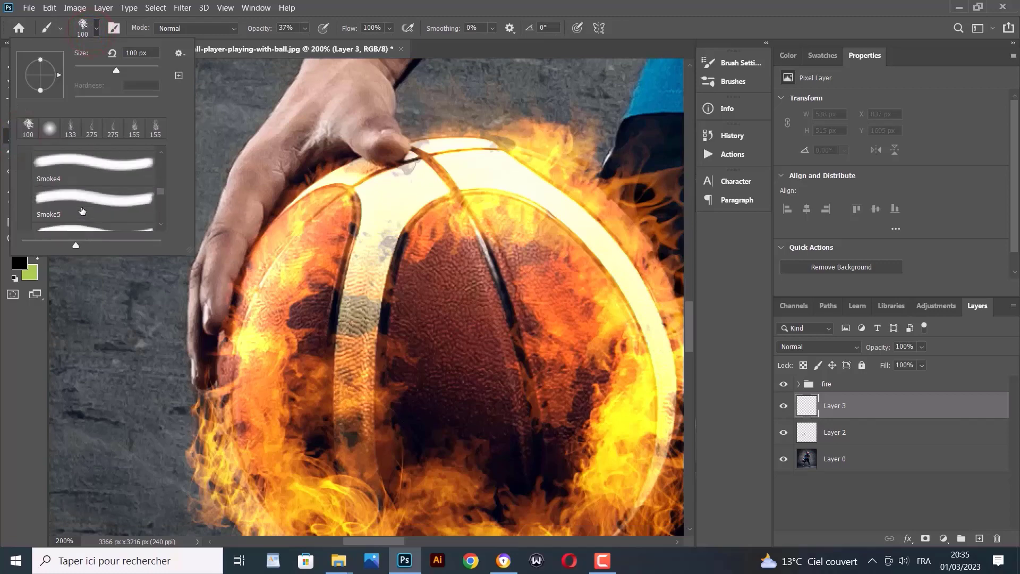
pyautogui.scroll(-3, 80, 209)
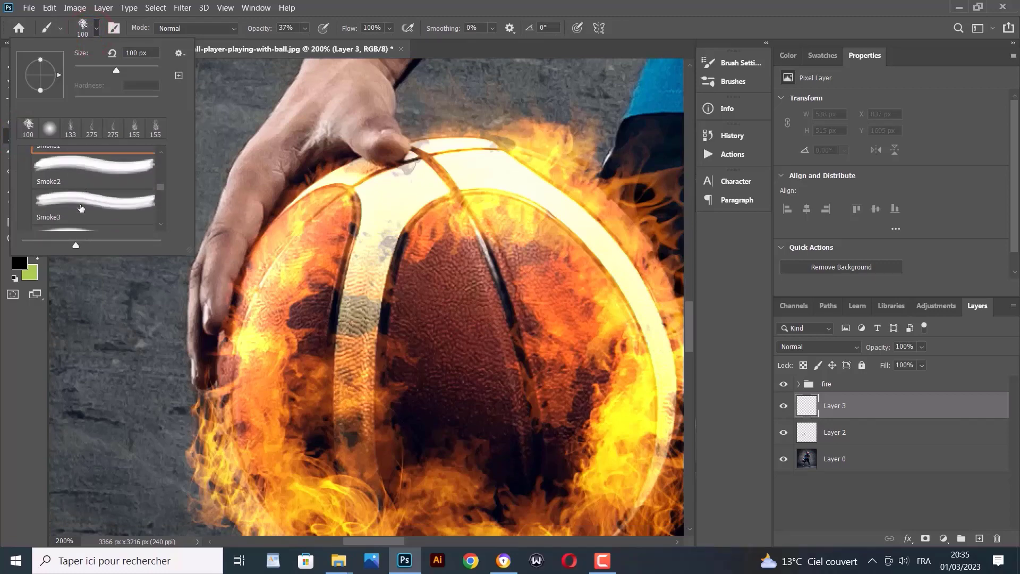
pyautogui.scroll(1, 81, 208)
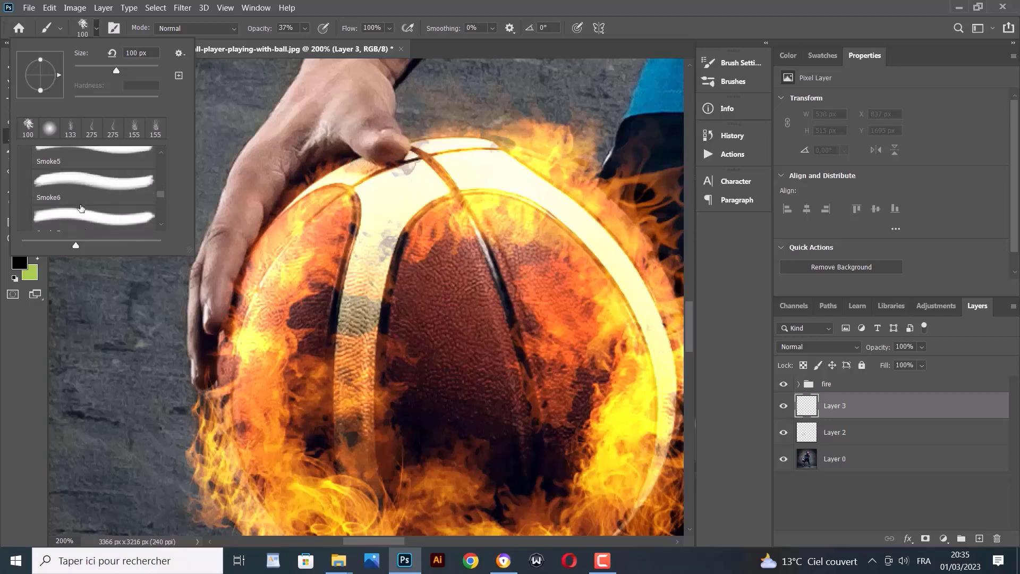
pyautogui.click(77, 207)
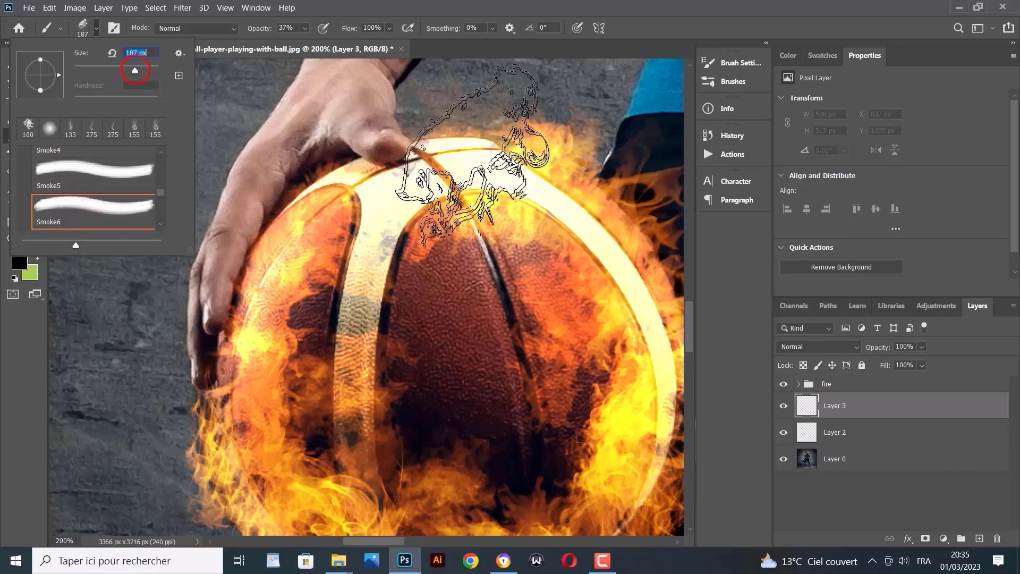
pyautogui.click(19, 262)
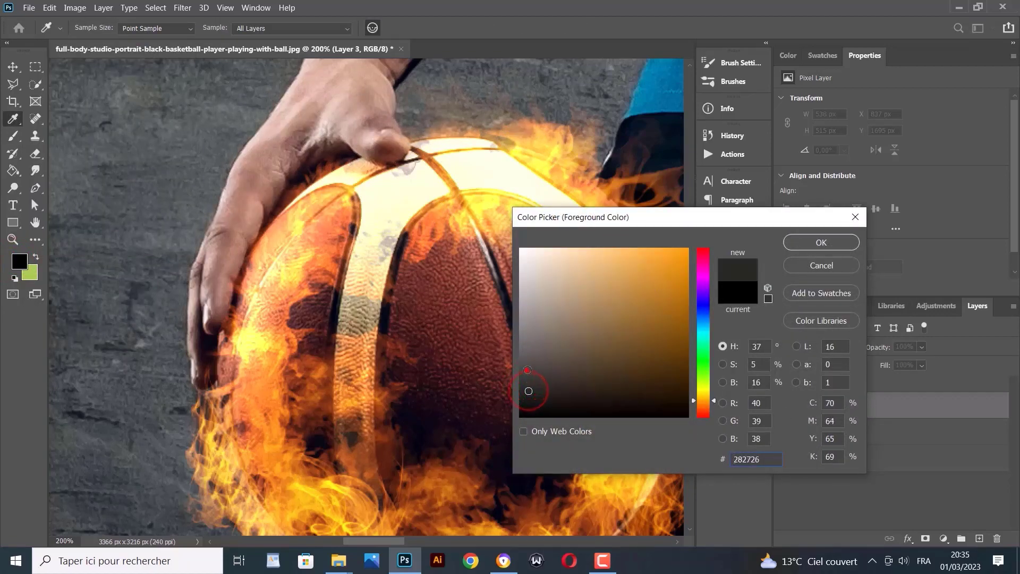
# Set the foreground to dark grey and dab smoke above the ball's top edge
pyautogui.click(809, 242)
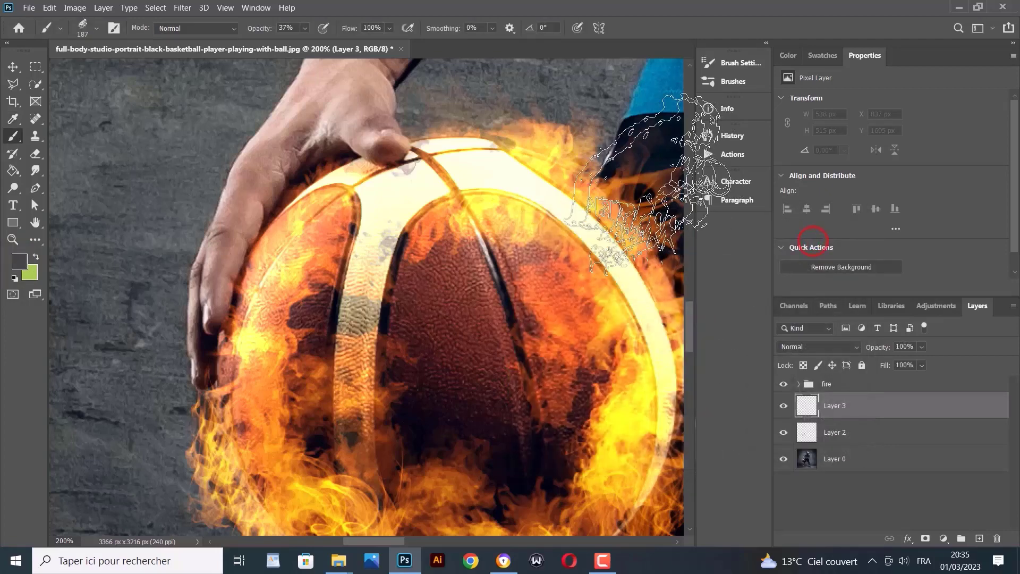
pyautogui.click(97, 29)
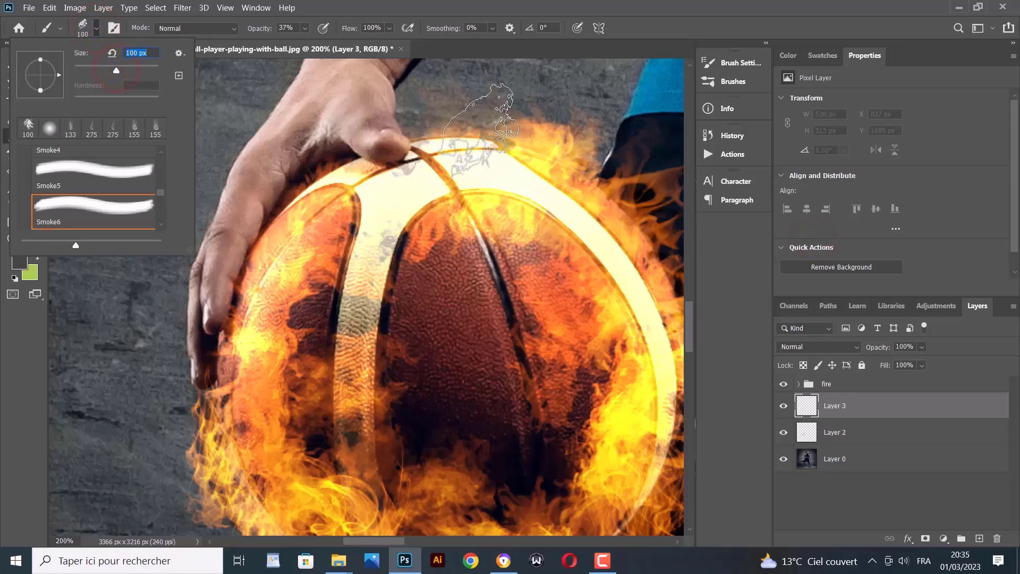
pyautogui.click(473, 113)
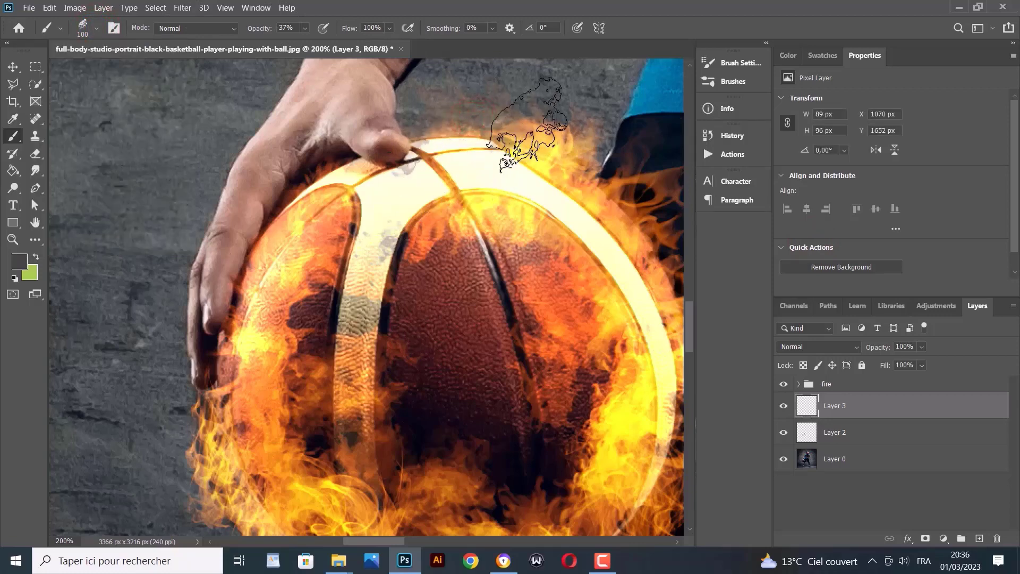
pyautogui.click(535, 126)
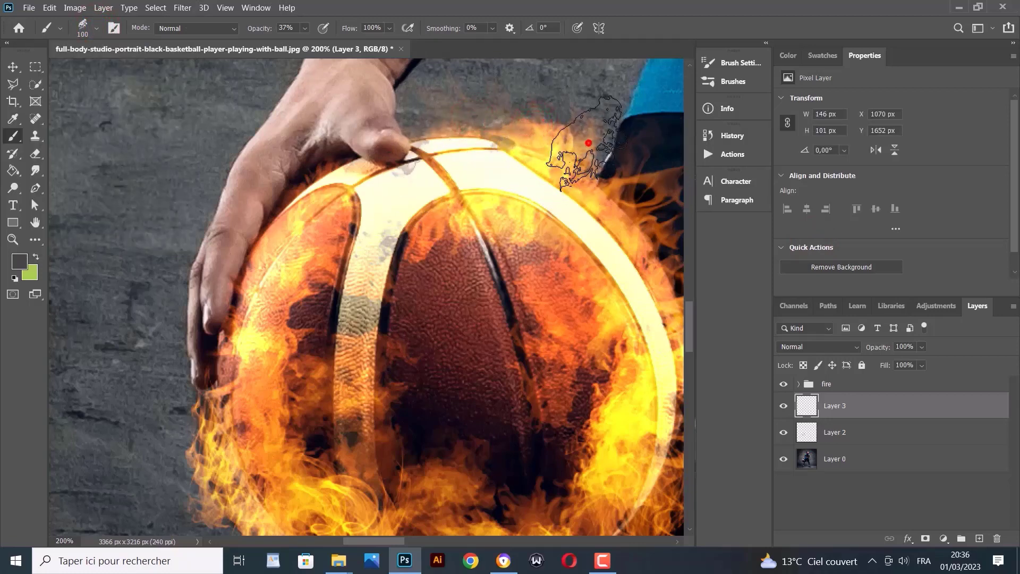
# Paint grey smoke puffs along the lower-left and bottom flames, undoing the last dab
pyautogui.scroll(-2, 622, 404)
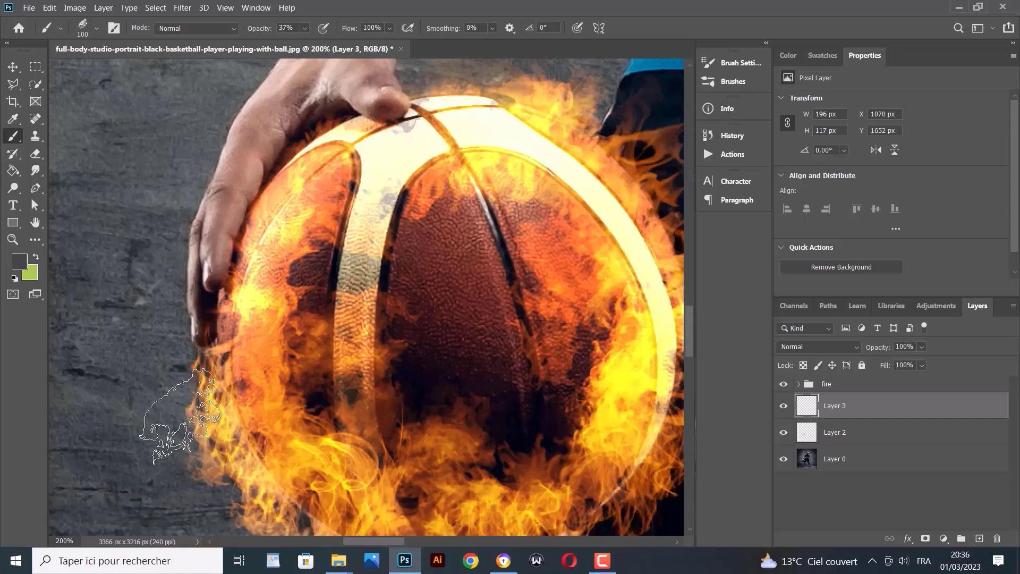
pyautogui.click(187, 440)
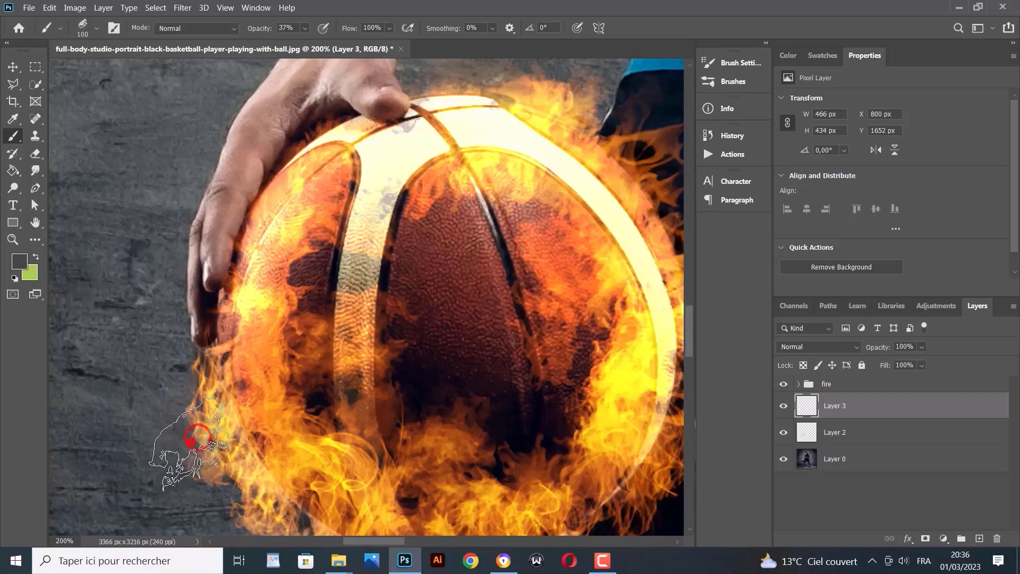
pyautogui.click(210, 480)
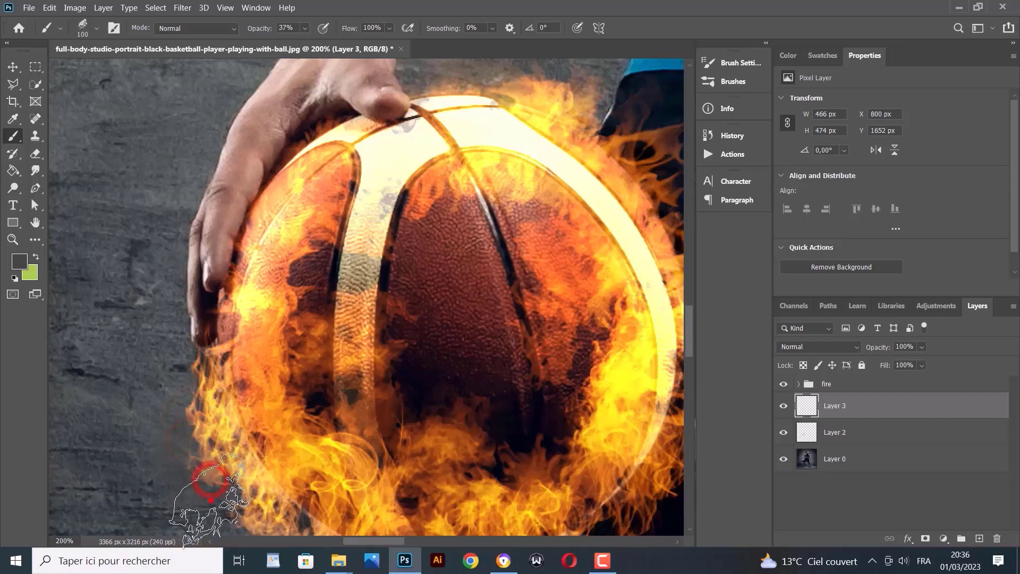
pyautogui.scroll(-5, 211, 500)
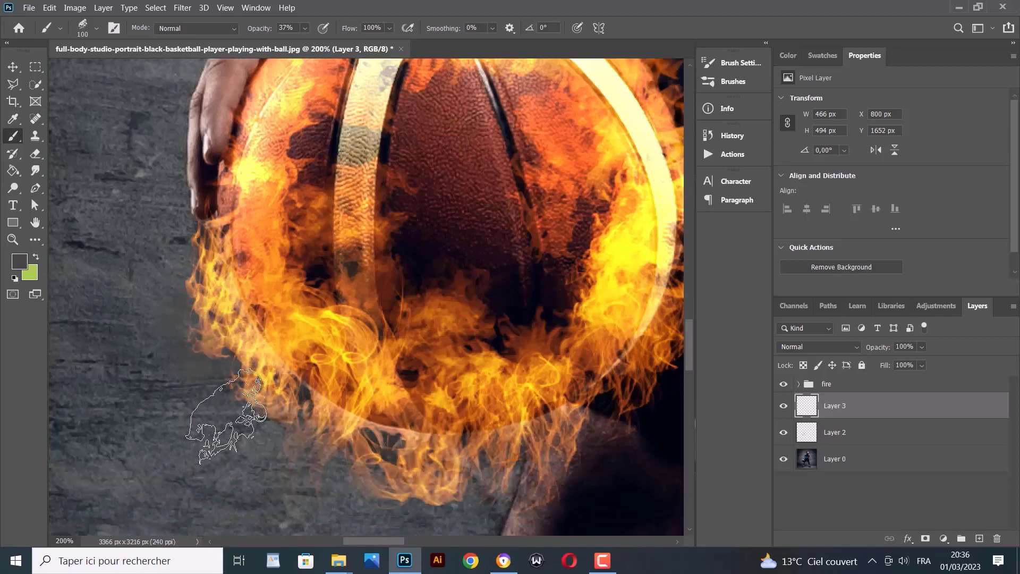
pyautogui.click(226, 415)
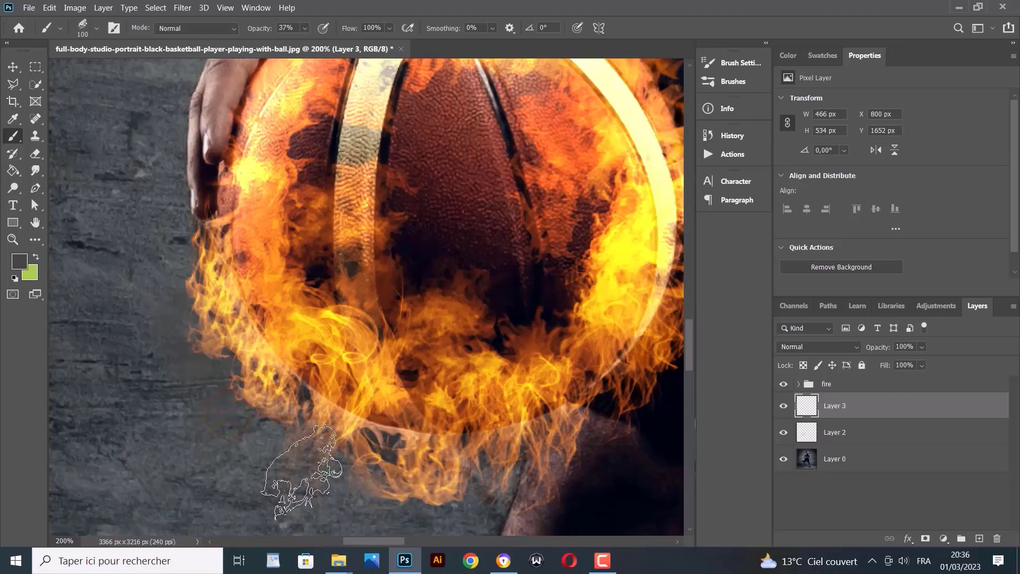
pyautogui.click(290, 455)
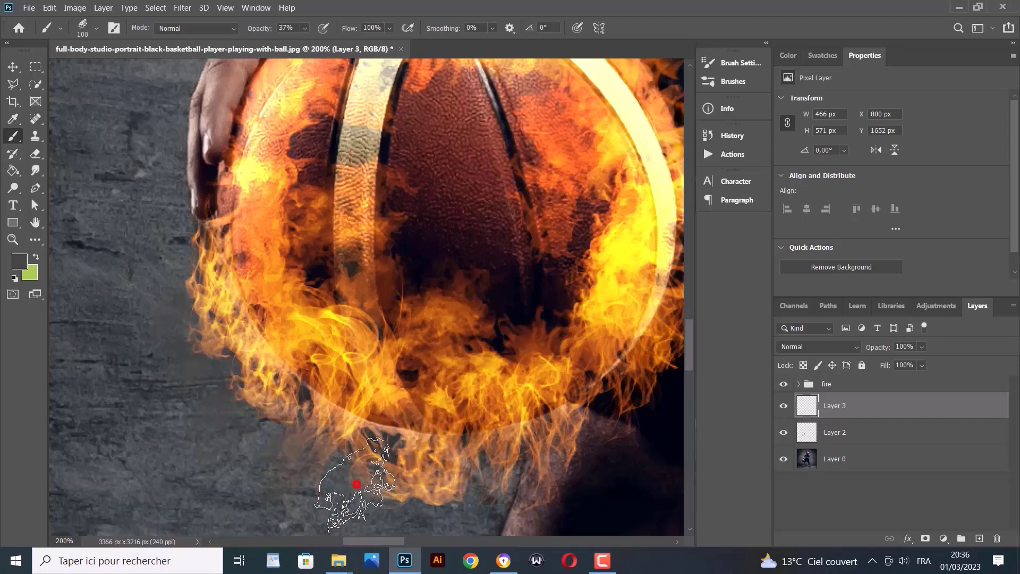
pyautogui.click(354, 484)
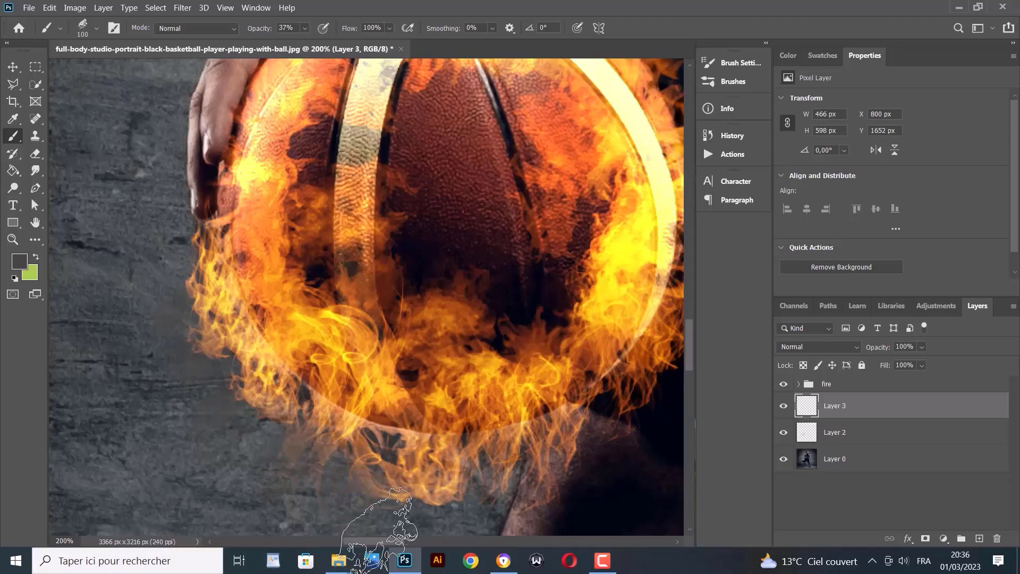
pyautogui.moveTo(378, 541); pyautogui.dragTo(401, 542)
pyautogui.click(276, 488)
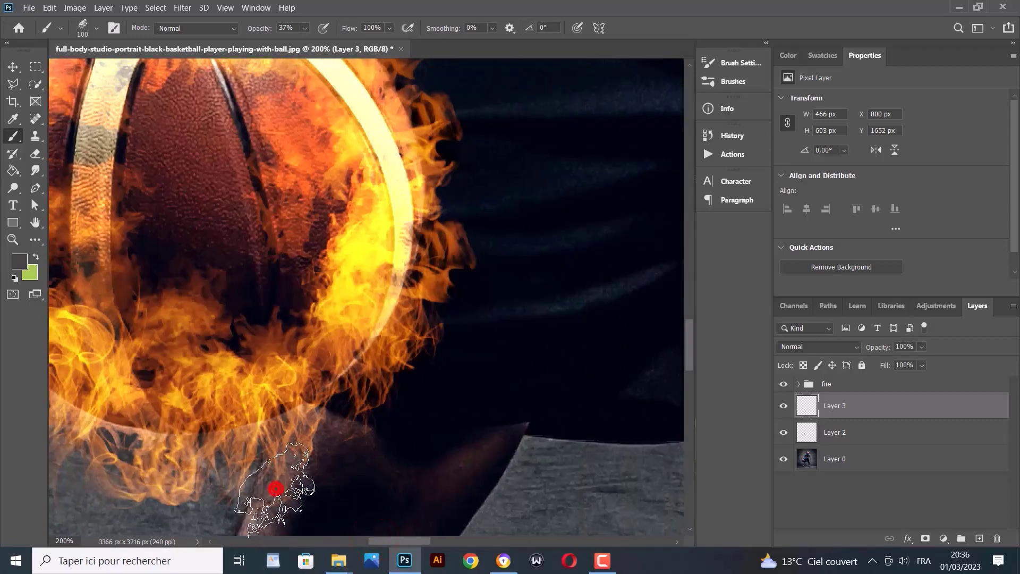
pyautogui.click(350, 425)
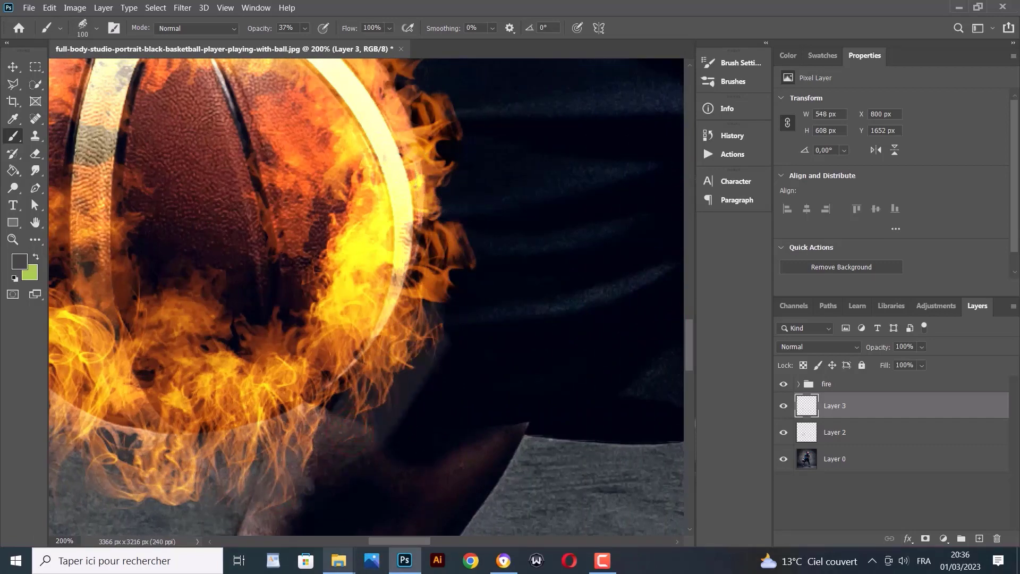
pyautogui.hotkey('ctrl', 'z')
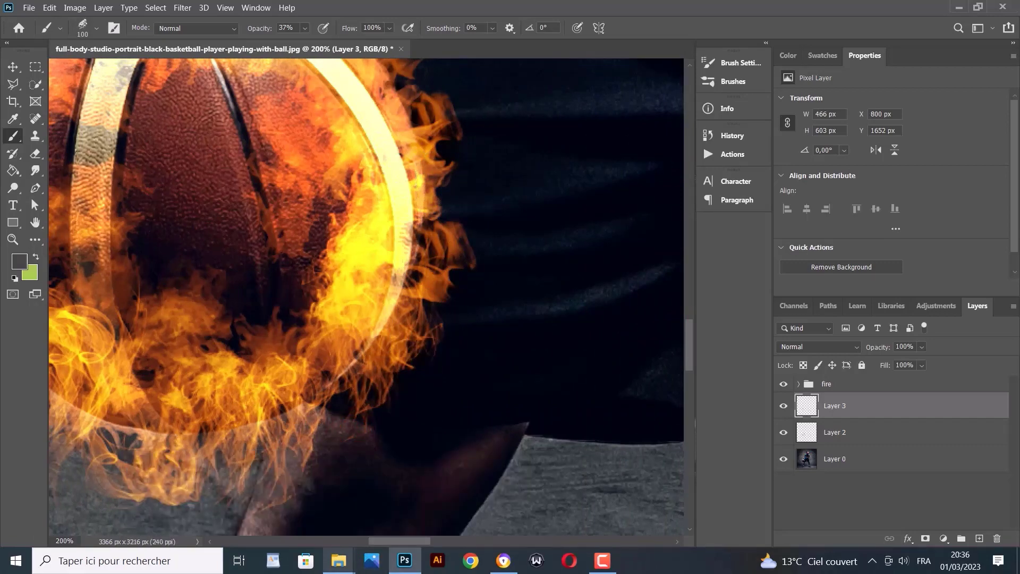
# Add smoke wisps on the ball's right side and top, then give Layer 3 a white mask
pyautogui.click(400, 378)
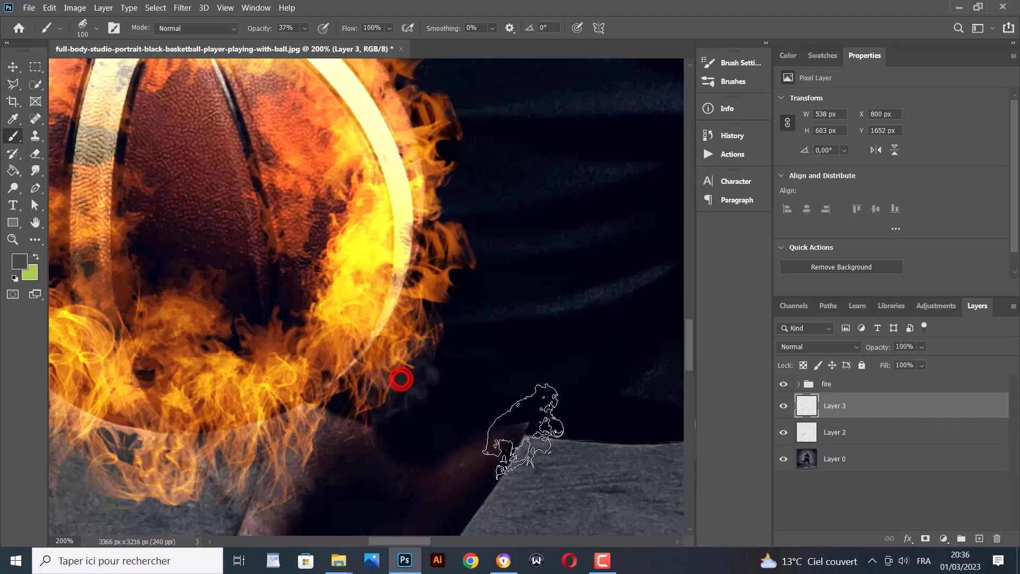
pyautogui.click(464, 277)
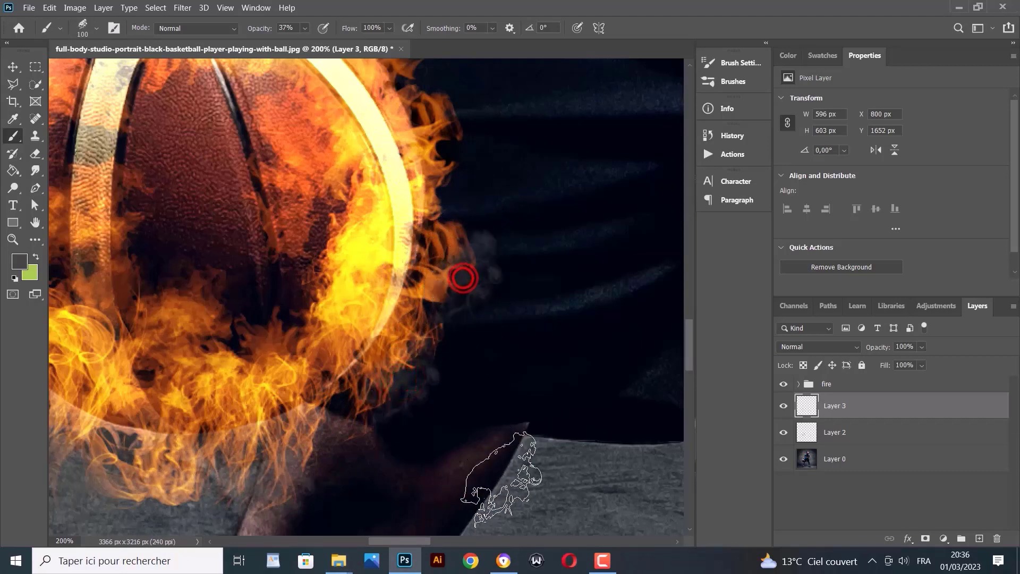
pyautogui.click(450, 160)
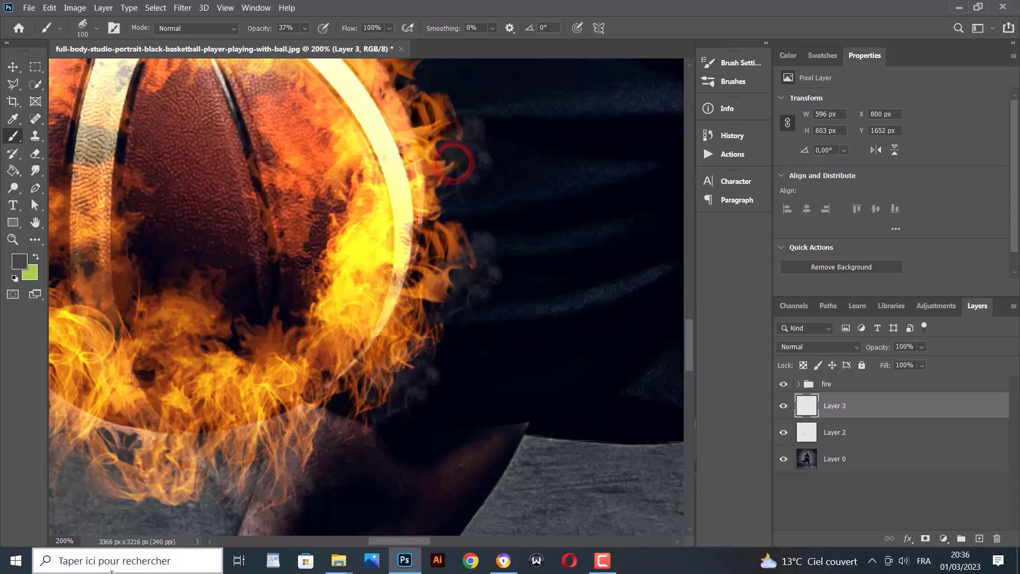
pyautogui.scroll(4, 433, 303)
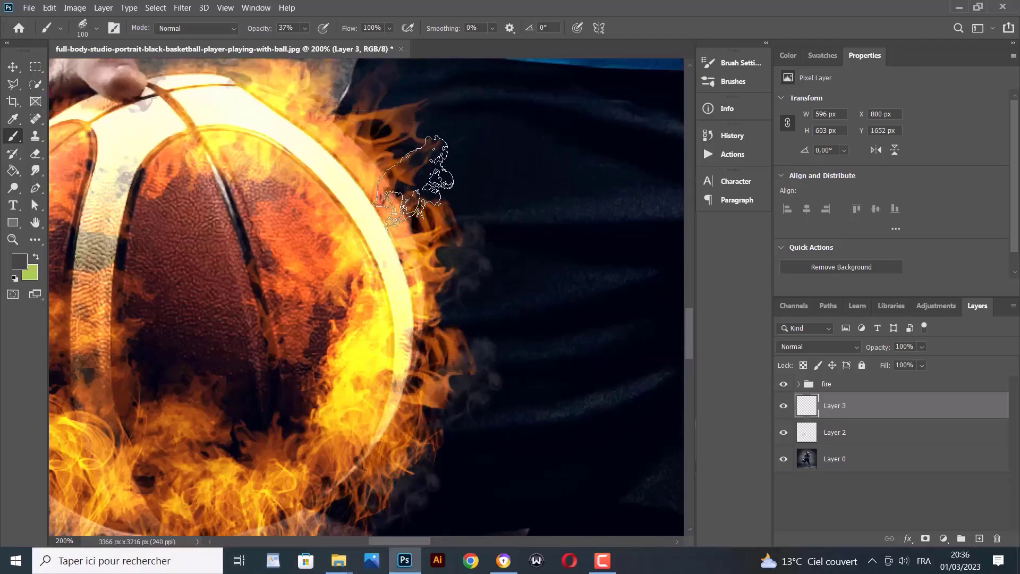
pyautogui.click(412, 163)
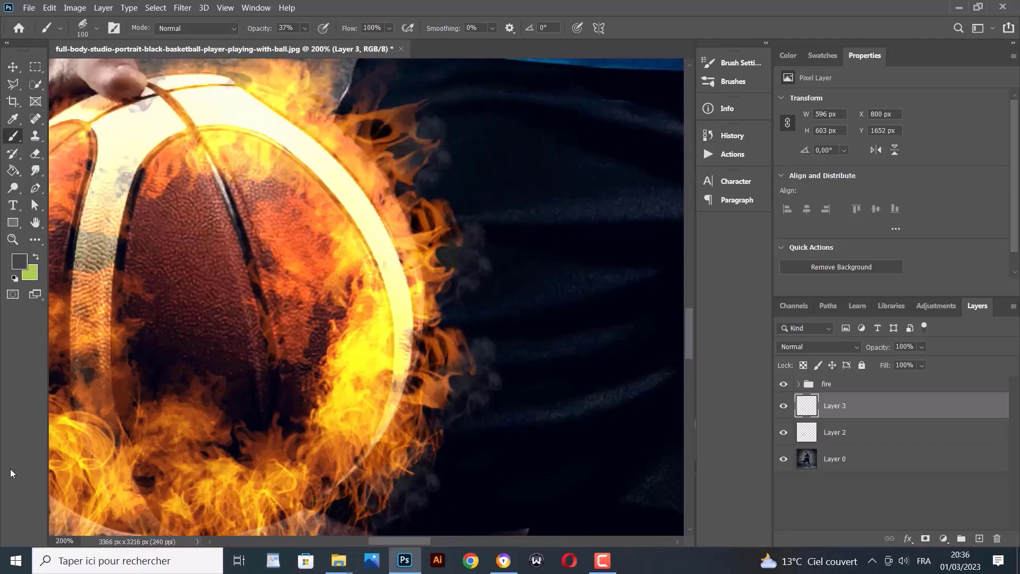
pyautogui.scroll(2, 366, 181)
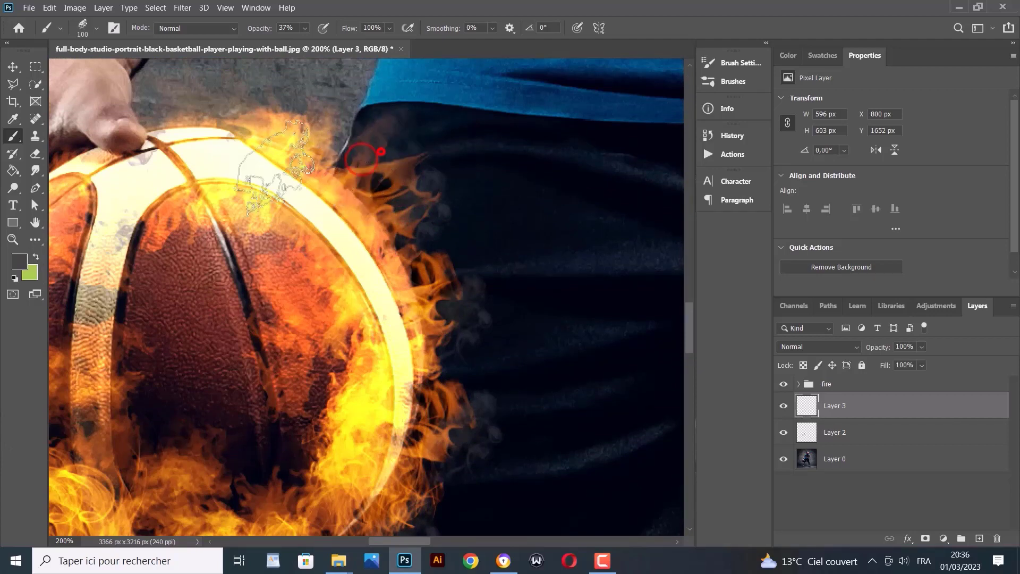
pyautogui.click(317, 98)
pyautogui.click(250, 95)
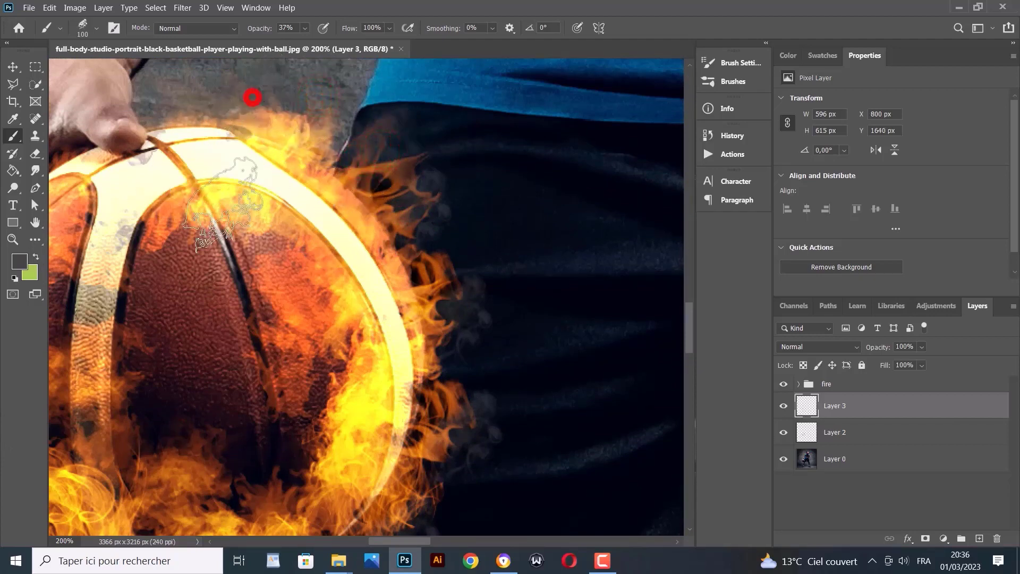
pyautogui.scroll(-5, 136, 335)
pyautogui.scroll(-3, 136, 327)
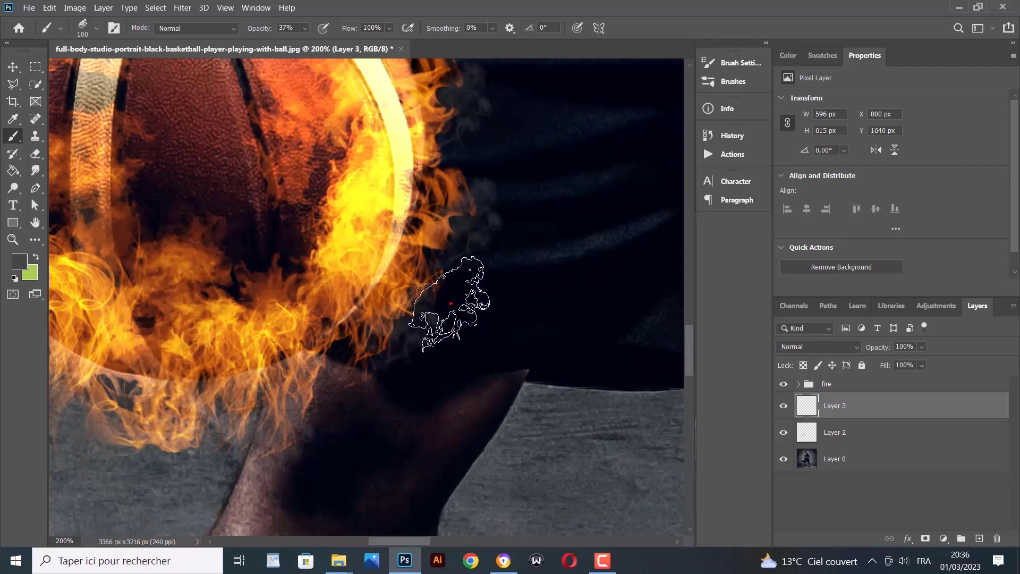
pyautogui.click(450, 303)
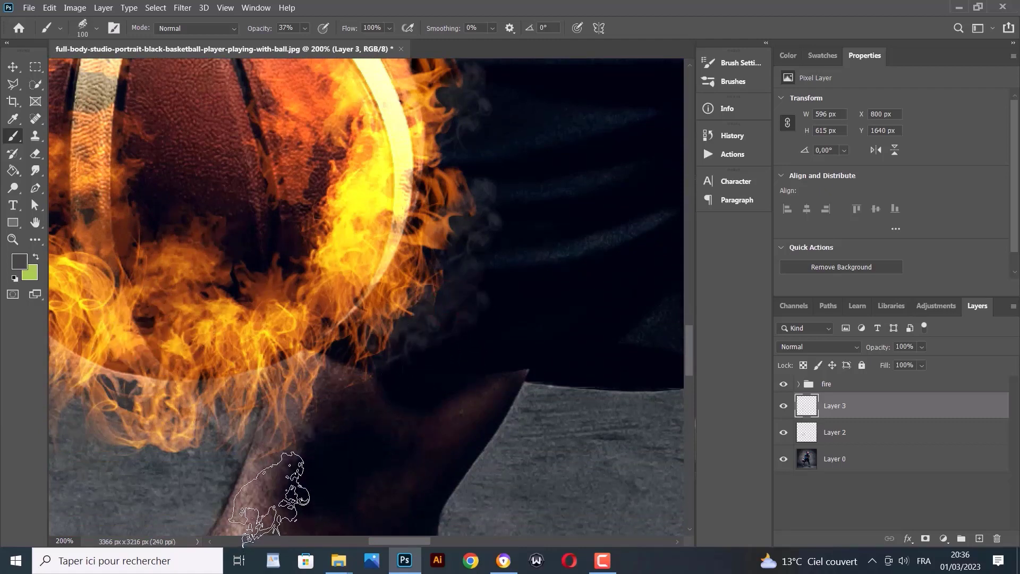
pyautogui.click(925, 539)
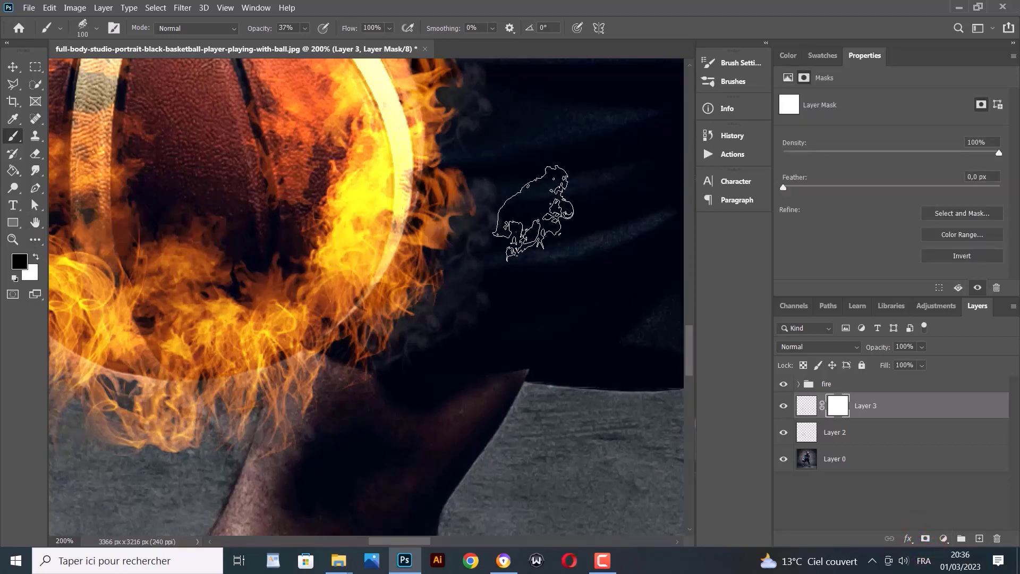
# Mask out smoke right of the ball, over the jersey, and near the hand above
pyautogui.click(517, 198)
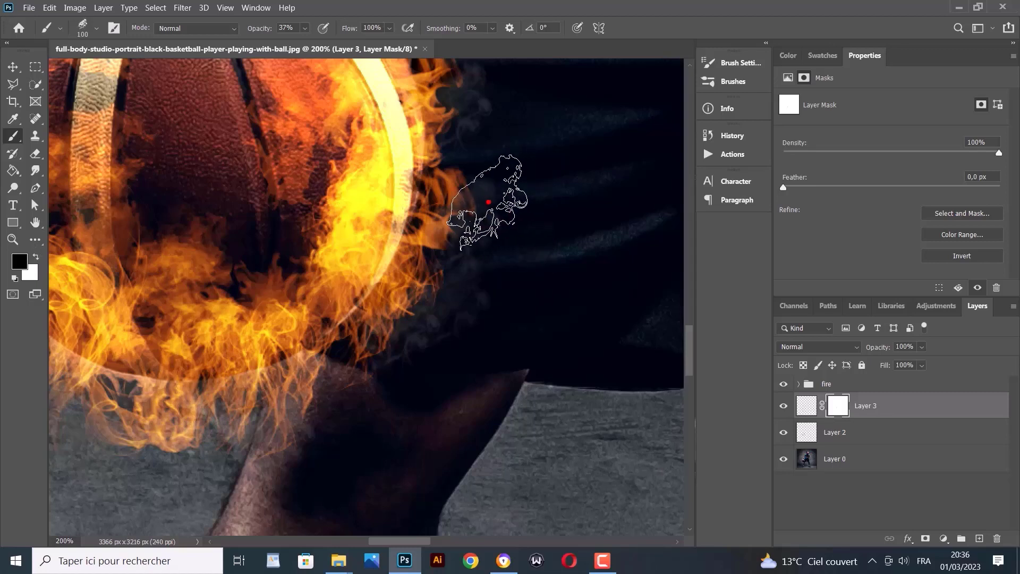
pyautogui.click(486, 200)
pyautogui.click(487, 285)
pyautogui.click(477, 271)
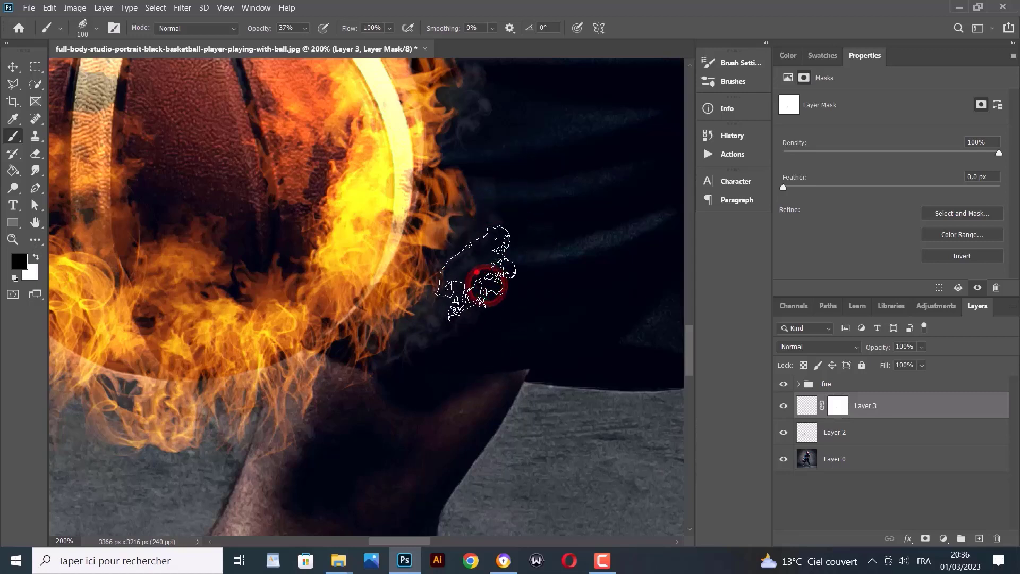
pyautogui.click(432, 367)
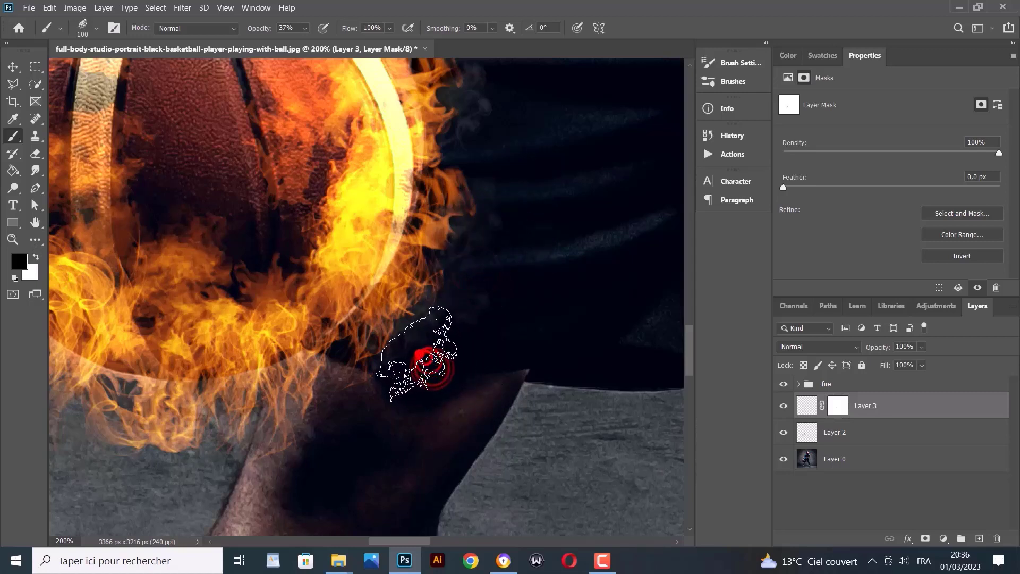
pyautogui.scroll(2, 487, 227)
pyautogui.click(489, 183)
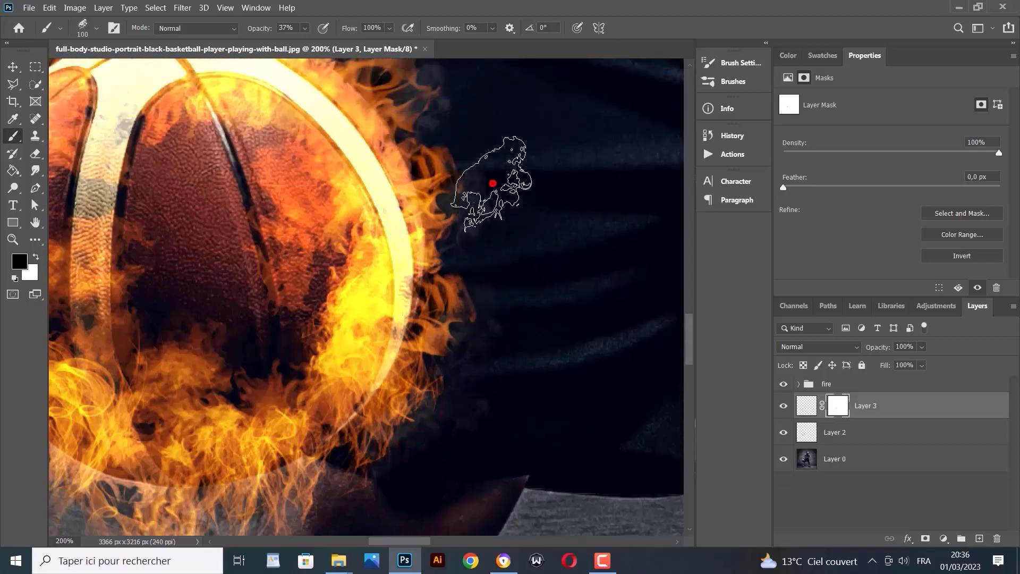
pyautogui.scroll(2, 505, 260)
pyautogui.click(455, 175)
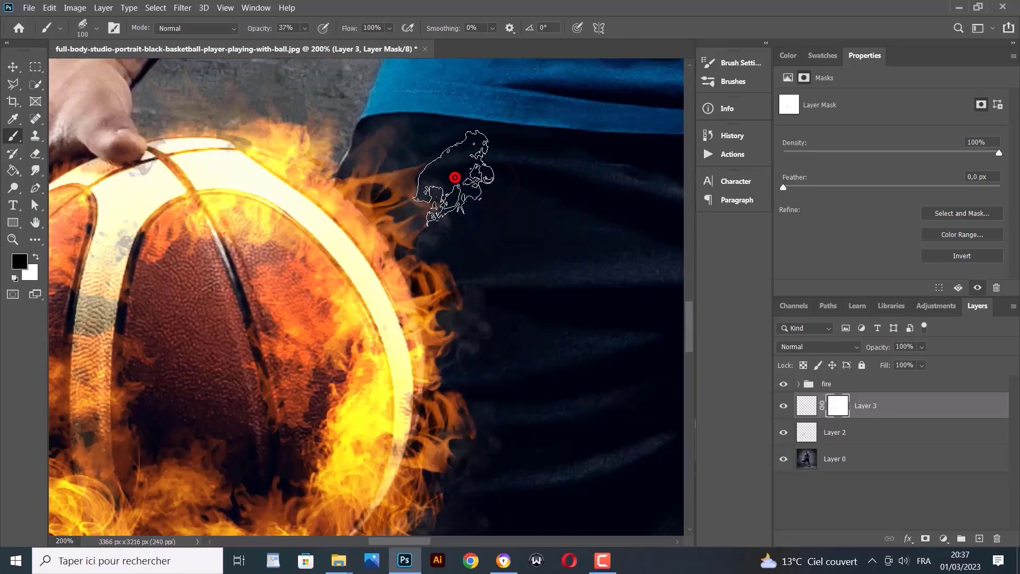
pyautogui.click(329, 92)
pyautogui.click(282, 93)
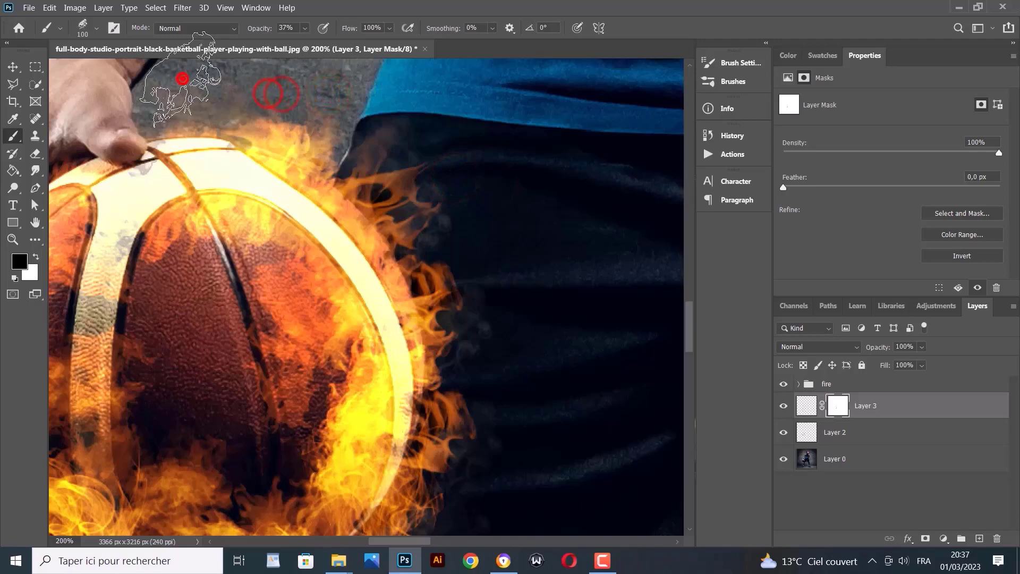
pyautogui.click(182, 79)
# Fade smoke below the ball, over the wrist, and across the floor on the mask
pyautogui.scroll(-4, 249, 375)
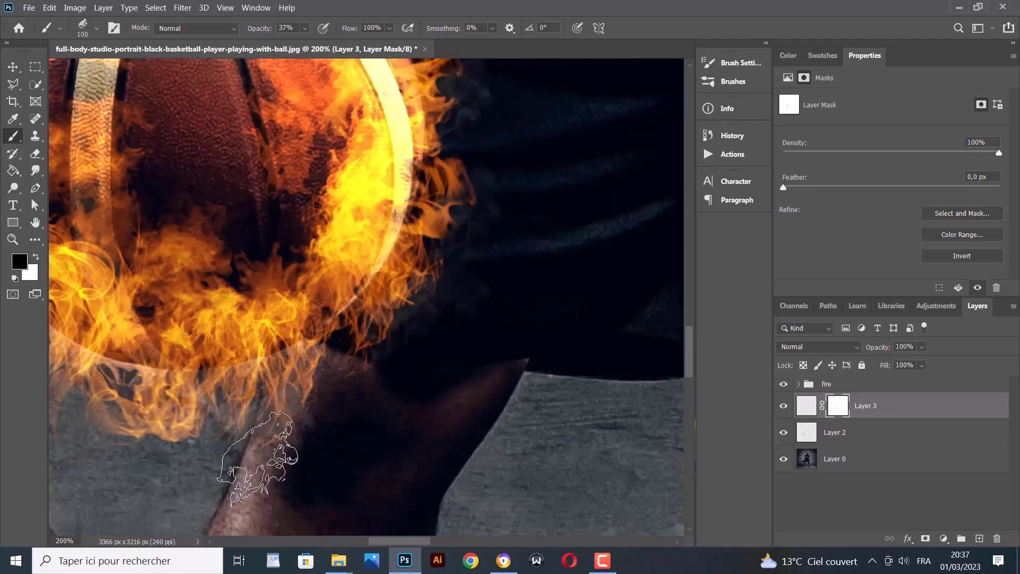
pyautogui.click(273, 450)
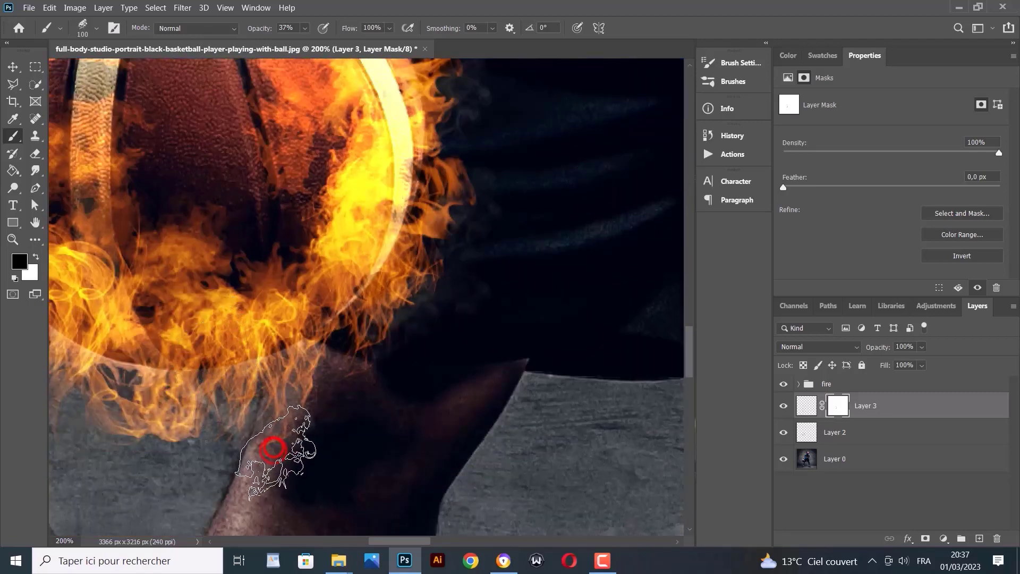
pyautogui.click(233, 452)
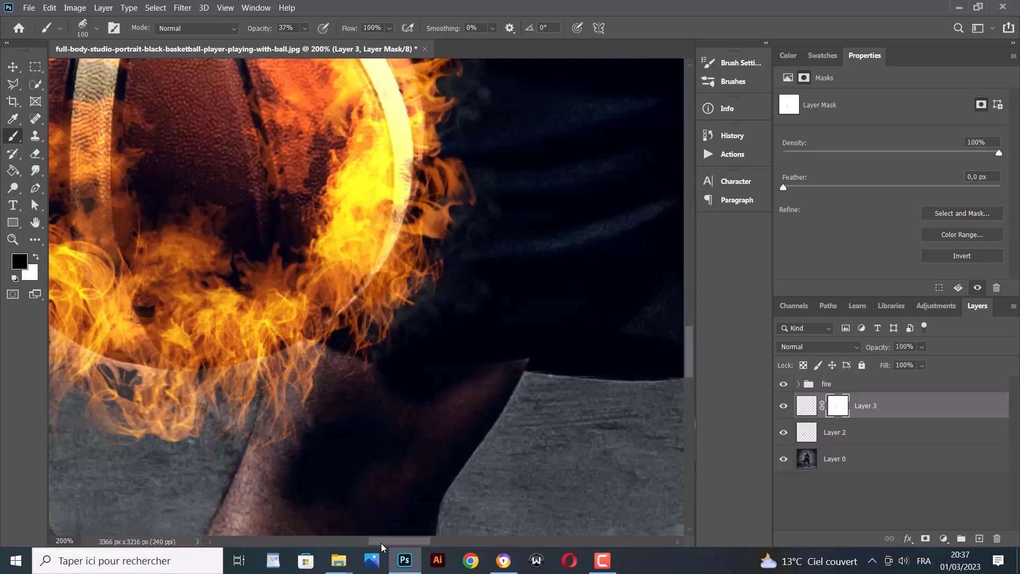
pyautogui.moveTo(382, 545); pyautogui.dragTo(365, 545)
pyautogui.click(452, 429)
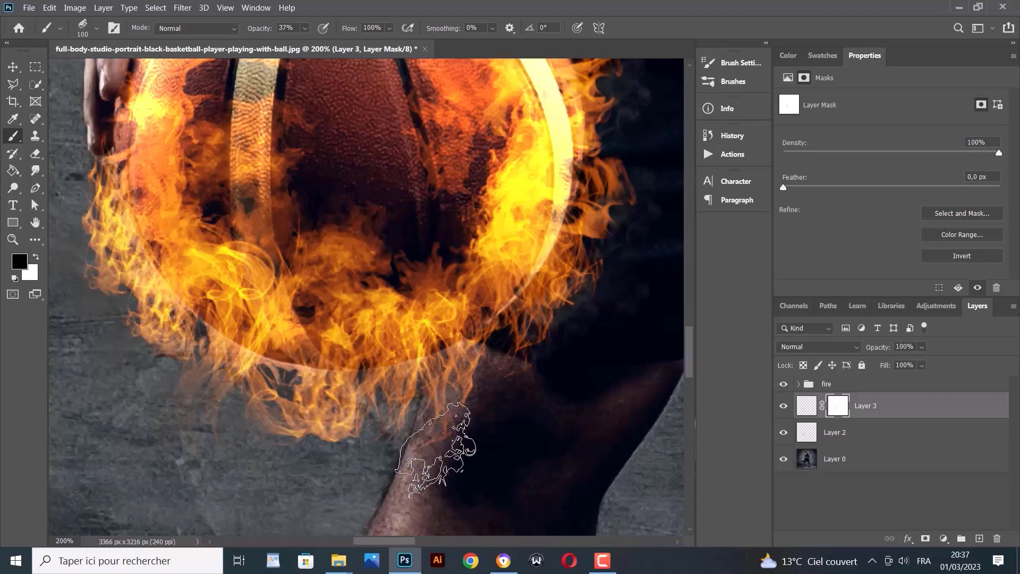
pyautogui.click(437, 439)
pyautogui.click(449, 433)
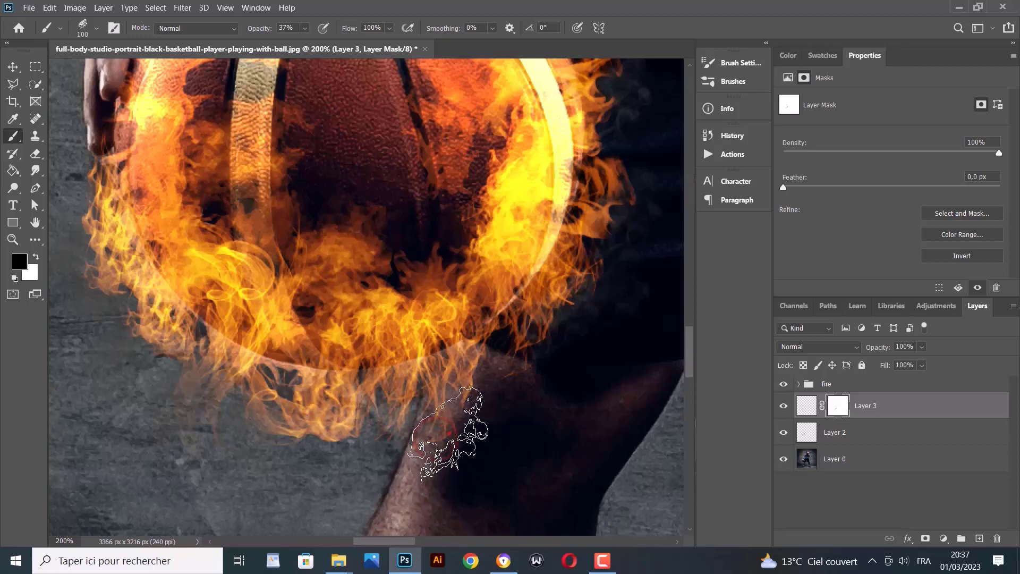
pyautogui.click(230, 410)
pyautogui.click(214, 454)
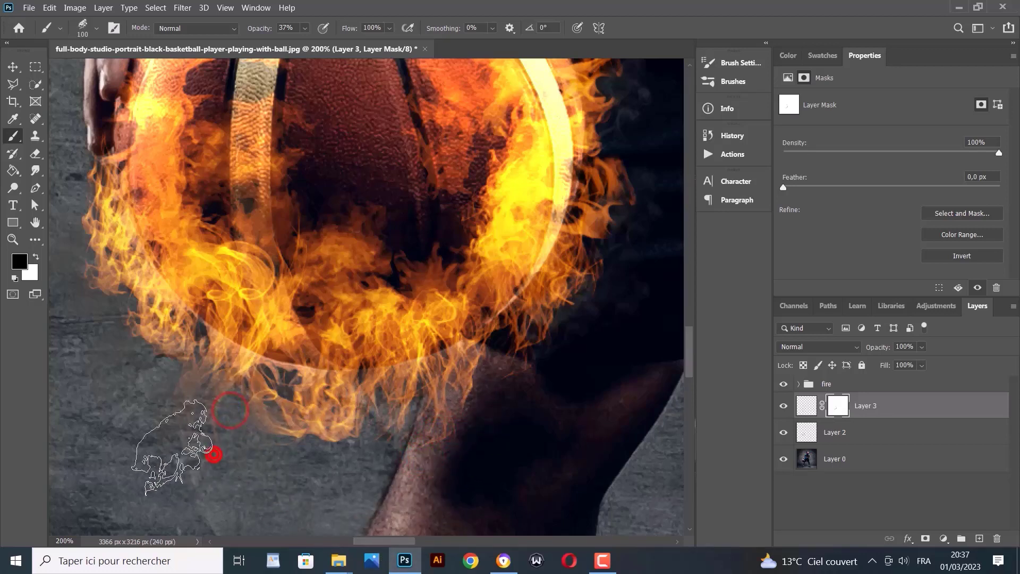
pyautogui.click(108, 375)
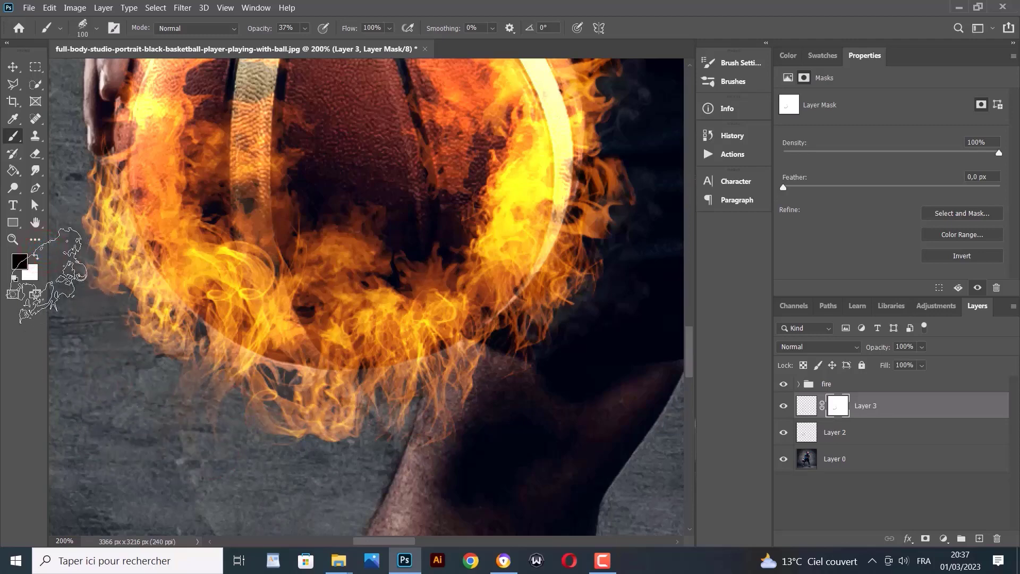
pyautogui.click(62, 277)
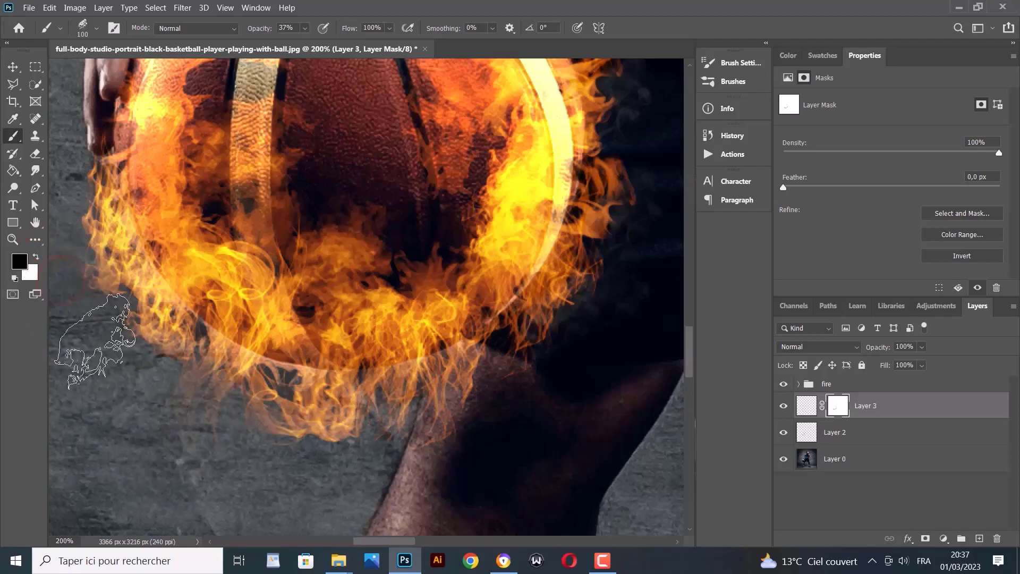
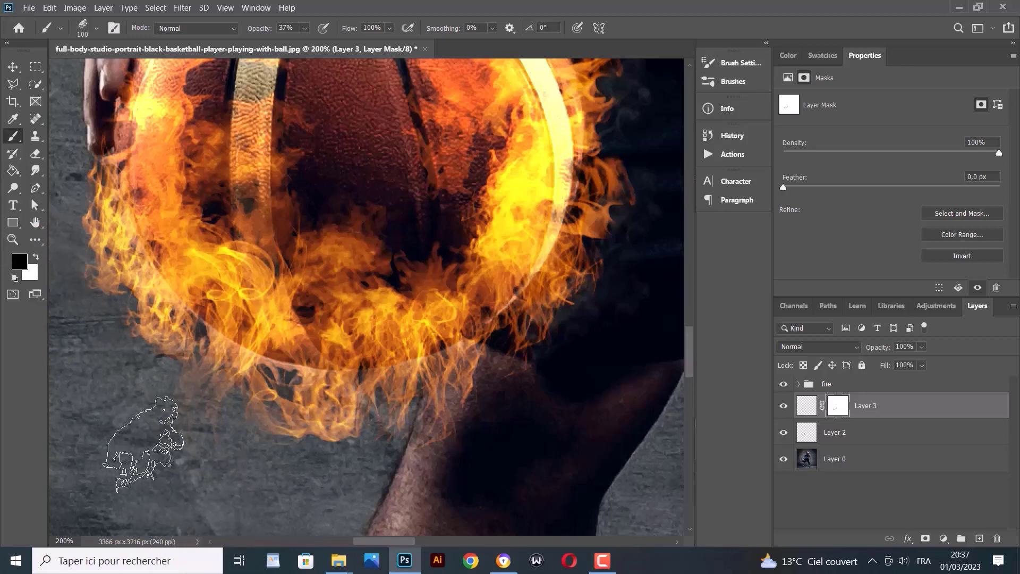
# Zoom out to 55%, compare the fire with Layer 3 hidden and shown, then select Layer 0
pyautogui.click(7, 242)
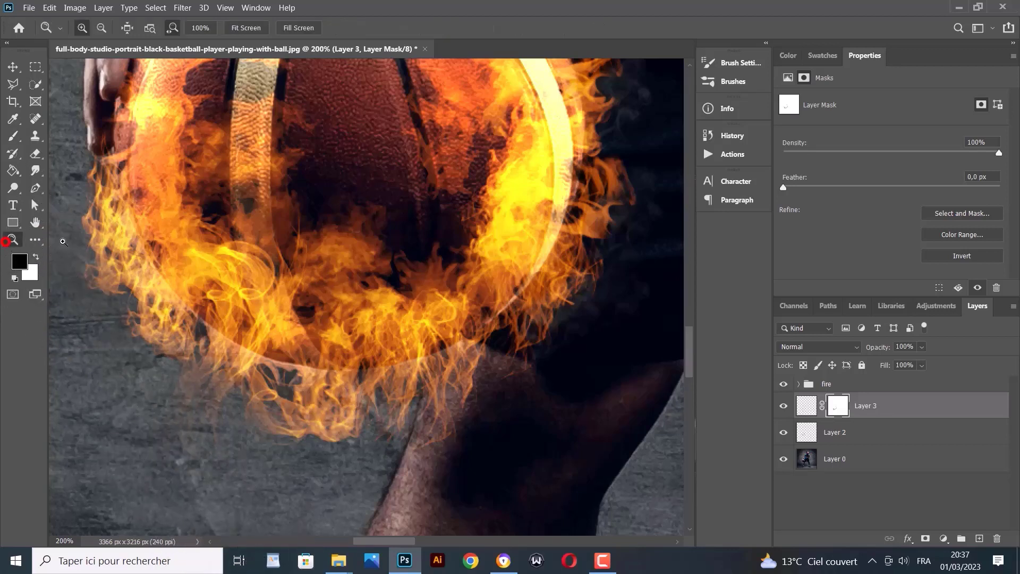
pyautogui.keyDown('alt'); pyautogui.click(159, 246); pyautogui.keyUp('alt')
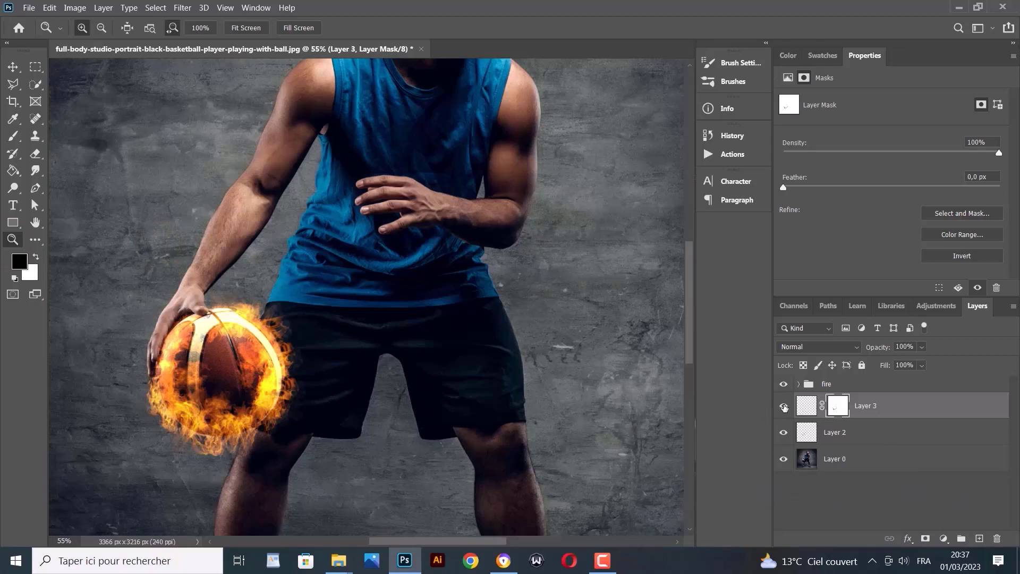
pyautogui.click(783, 406)
pyautogui.click(783, 406)
pyautogui.click(783, 406)
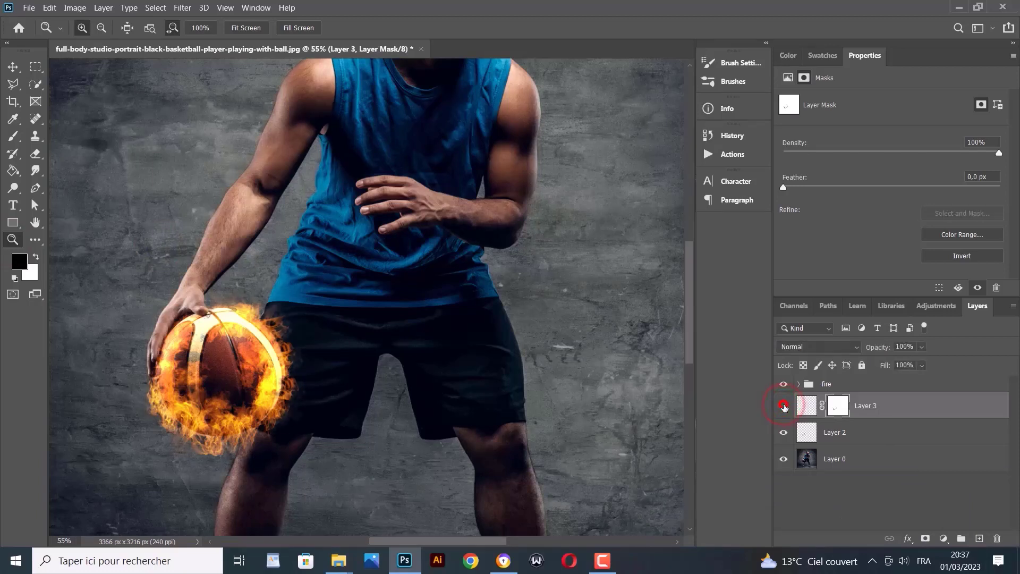
pyautogui.click(783, 406)
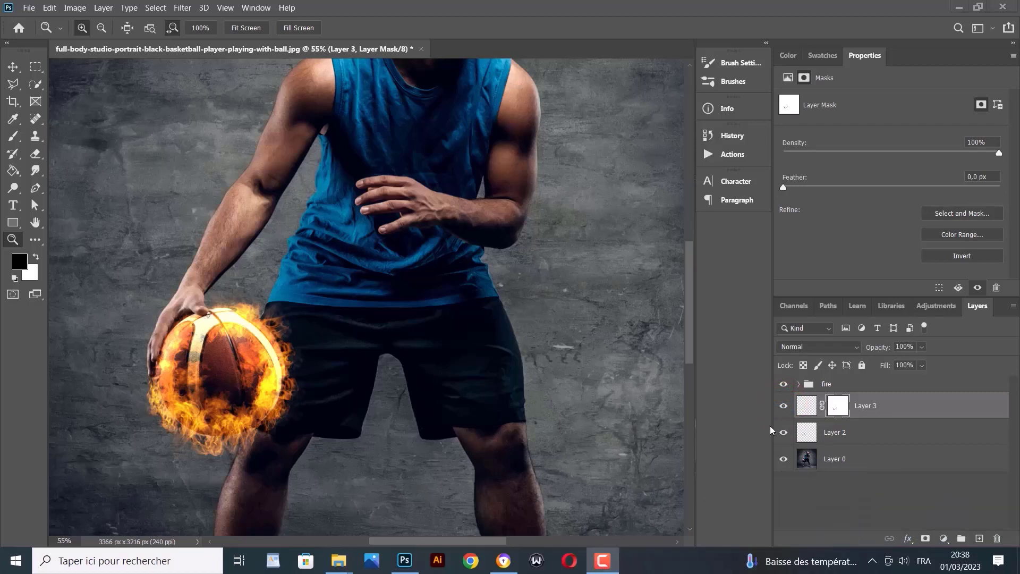
pyautogui.click(863, 460)
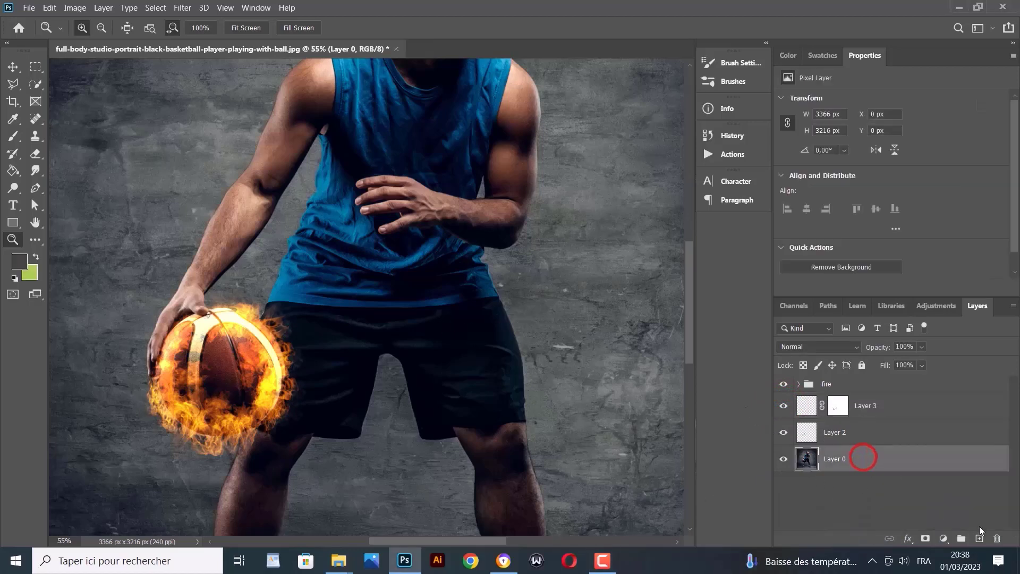
# Add an empty Layer 4 above Layer 0 and pick the Soft Round brush from General Brushes
pyautogui.click(980, 538)
pyautogui.click(13, 136)
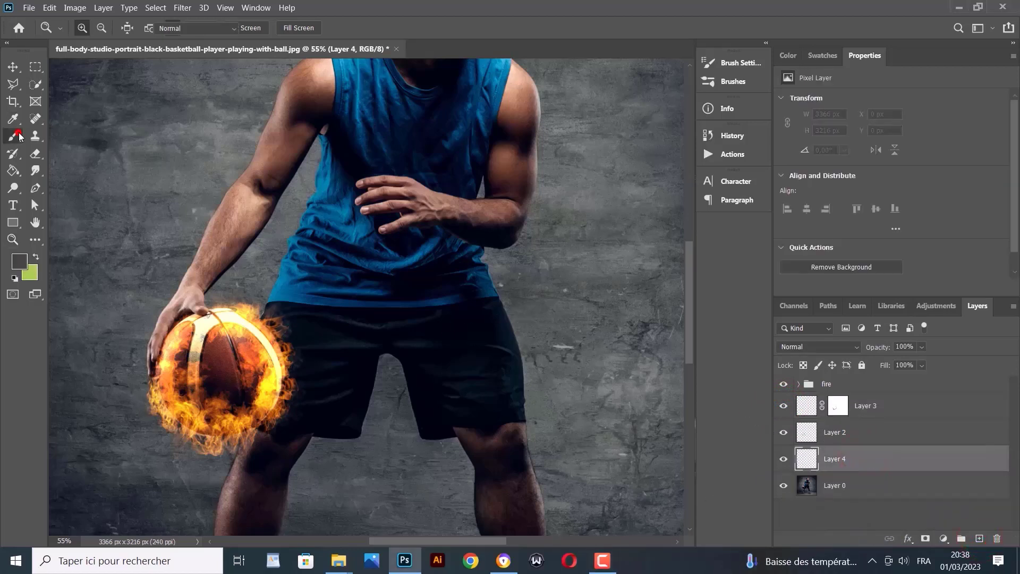
pyautogui.click(89, 26)
pyautogui.scroll(1, 94, 85)
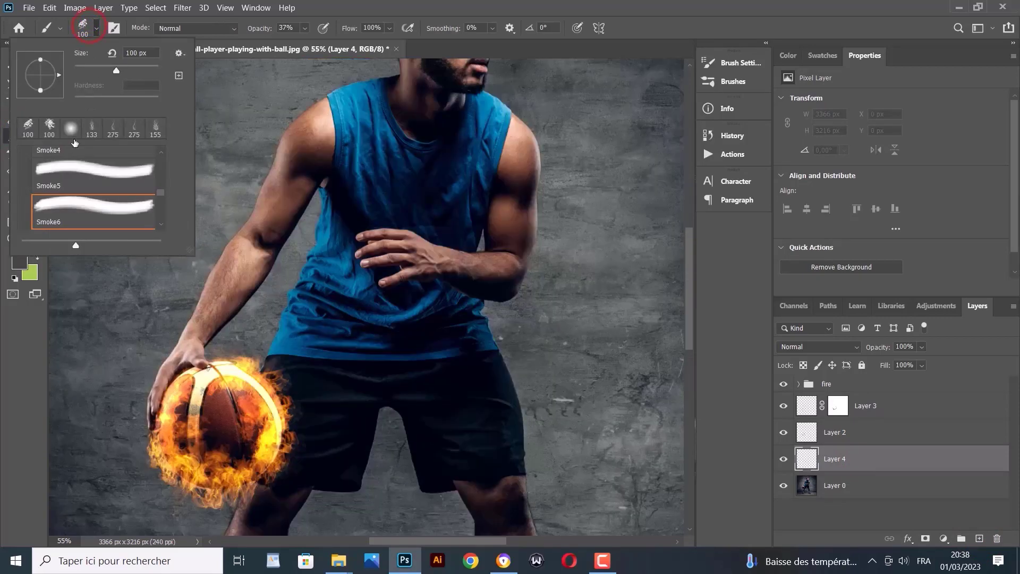
pyautogui.scroll(3, 99, 178)
pyautogui.moveTo(160, 193); pyautogui.dragTo(166, 156)
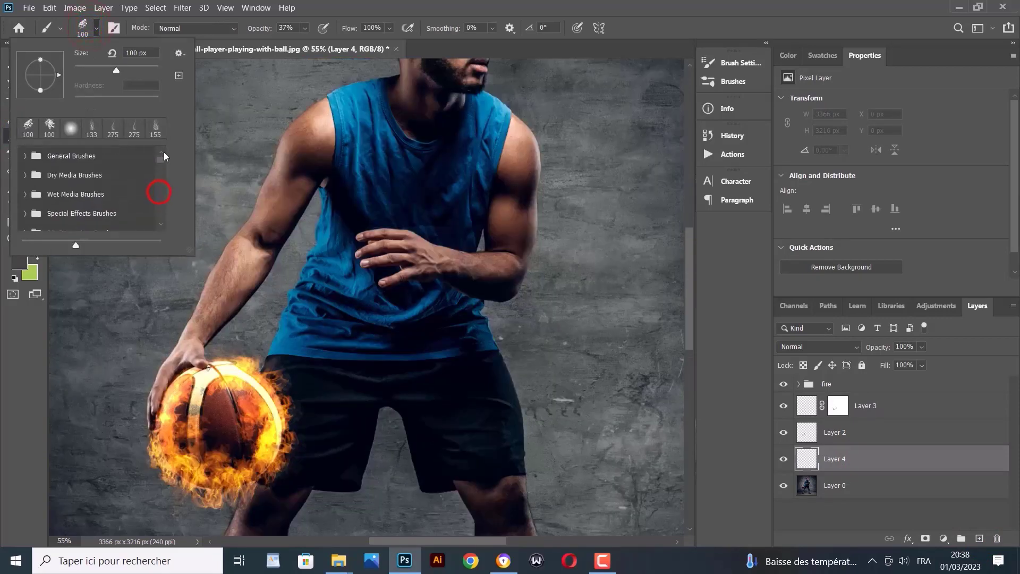
pyautogui.click(22, 154)
pyautogui.click(75, 178)
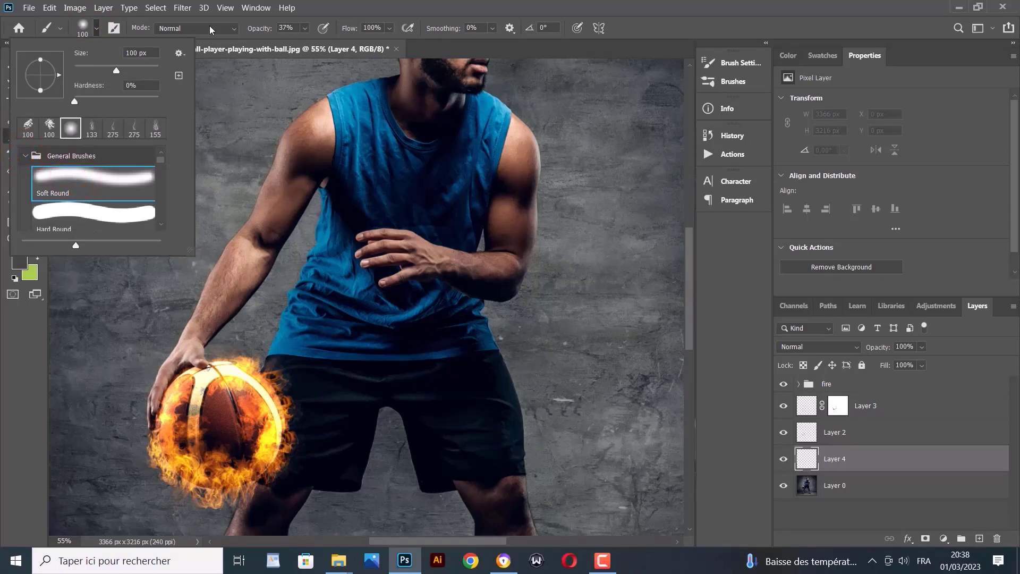
# Set the brush opacity to 26% and make orange ff9c00 the foreground colour from Swatches
pyautogui.click(303, 27)
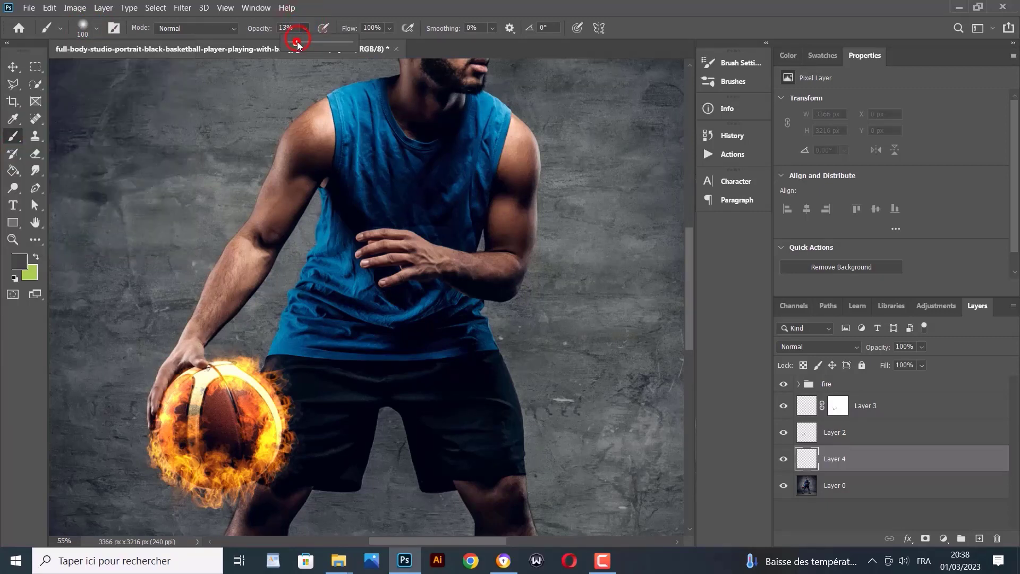
pyautogui.moveTo(295, 42); pyautogui.dragTo(305, 42)
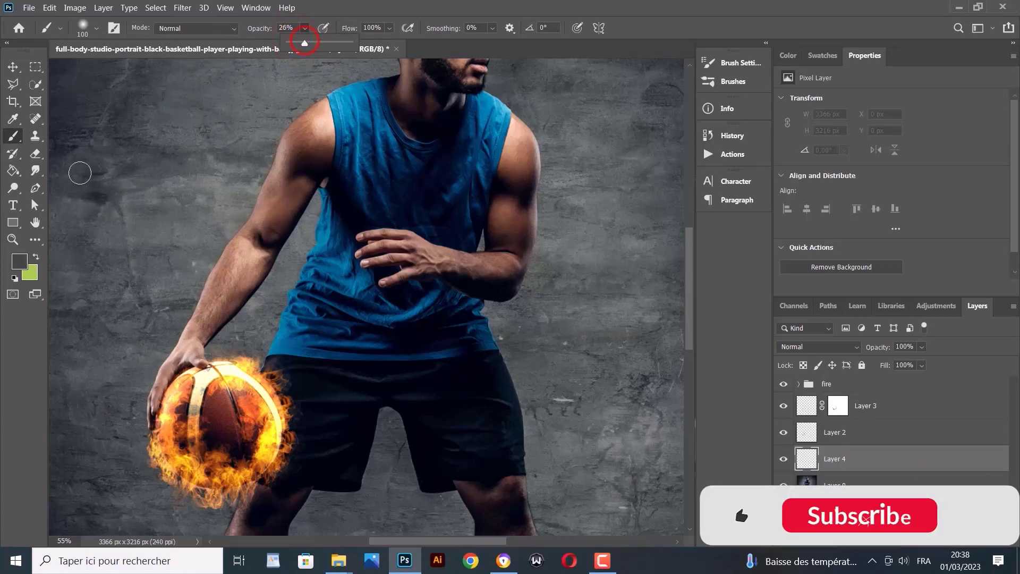
pyautogui.click(17, 268)
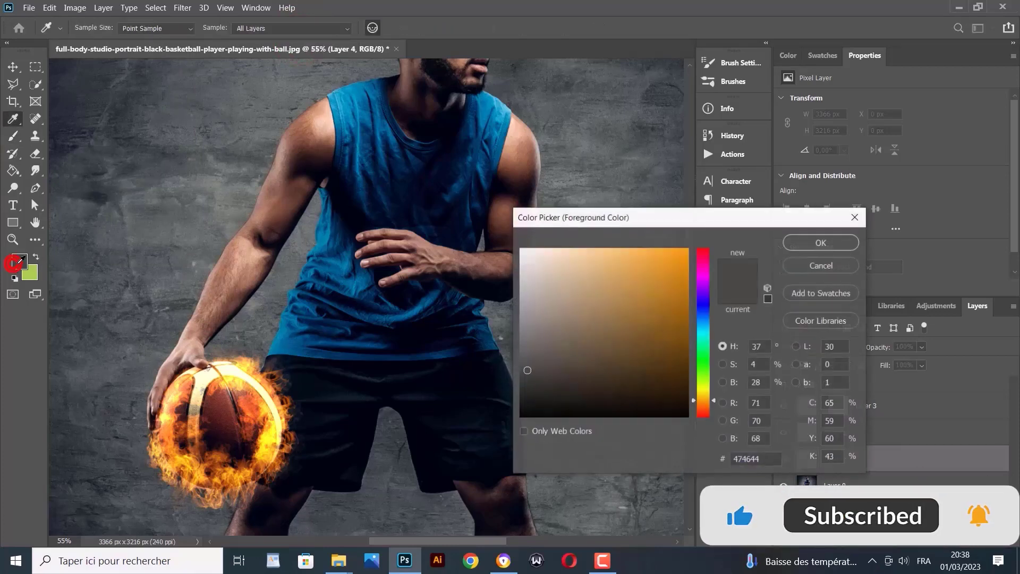
pyautogui.click(814, 56)
pyautogui.click(807, 77)
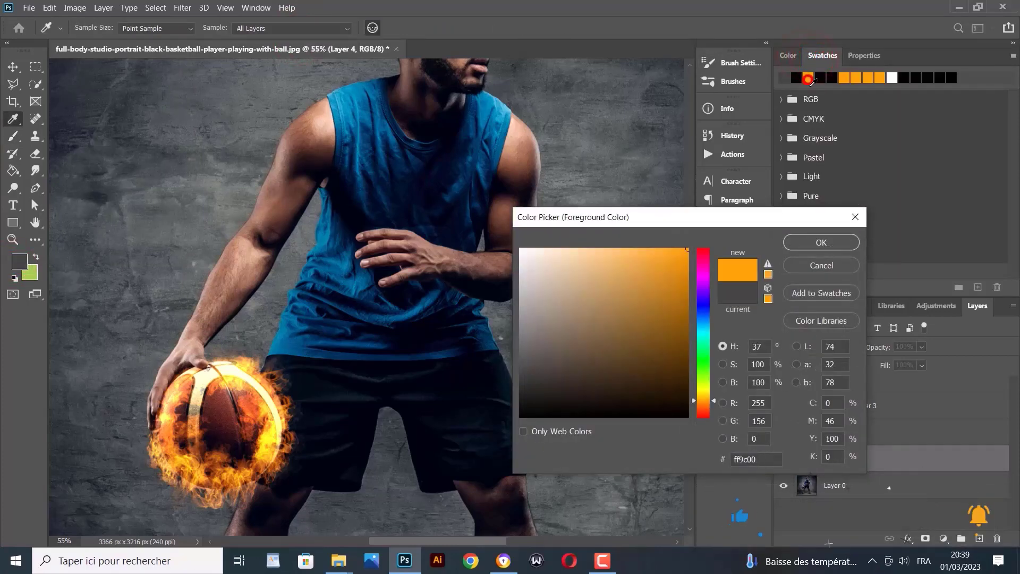
pyautogui.click(821, 242)
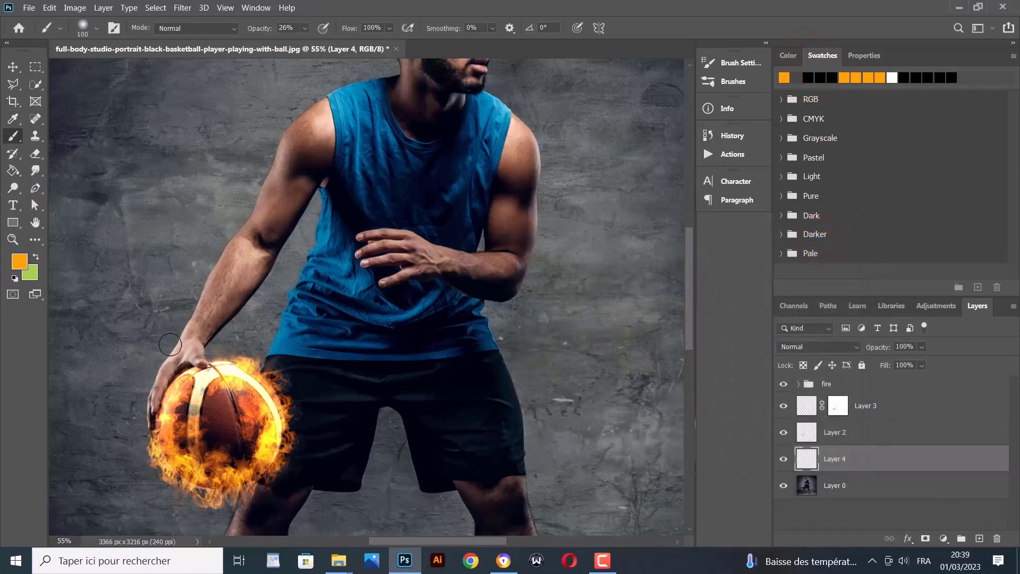
# Paint a soft orange glow over the wrist and the fingers on the ball
pyautogui.moveTo(186, 341); pyautogui.dragTo(157, 388)
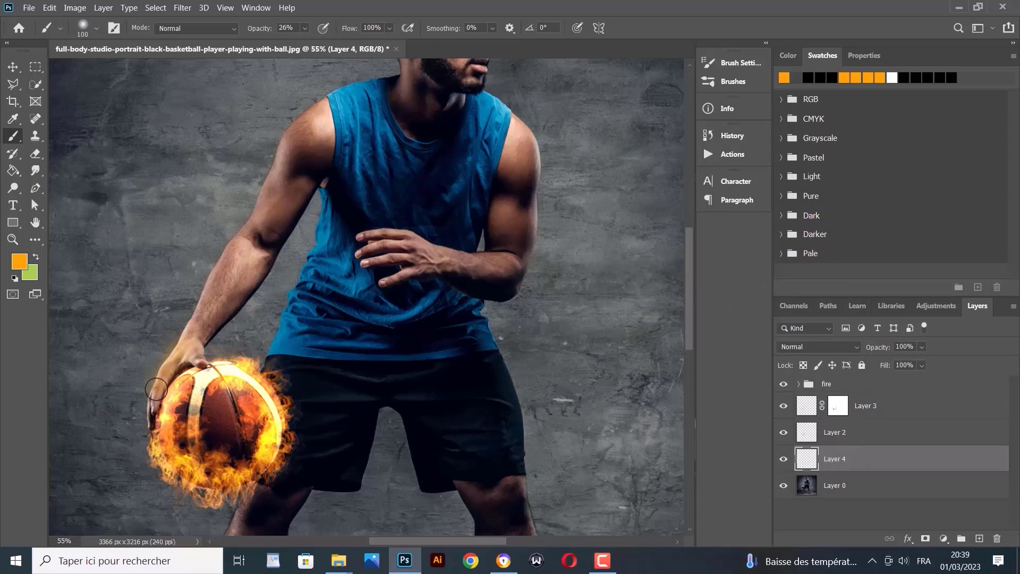
pyautogui.moveTo(186, 348)
pyautogui.mouseDown()
pyautogui.moveTo(200, 326)
pyautogui.moveTo(165, 369)
pyautogui.moveTo(131, 461)
pyautogui.moveTo(180, 370)
pyautogui.mouseUp()
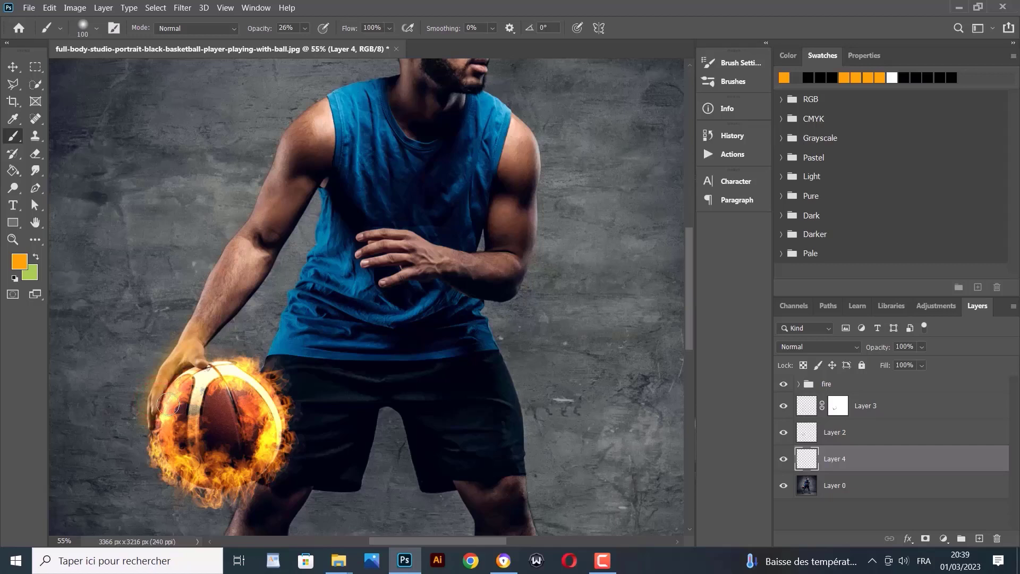
pyautogui.moveTo(168, 405)
pyautogui.mouseDown()
pyautogui.moveTo(150, 415)
pyautogui.moveTo(149, 449)
pyautogui.moveTo(172, 367)
pyautogui.mouseUp()
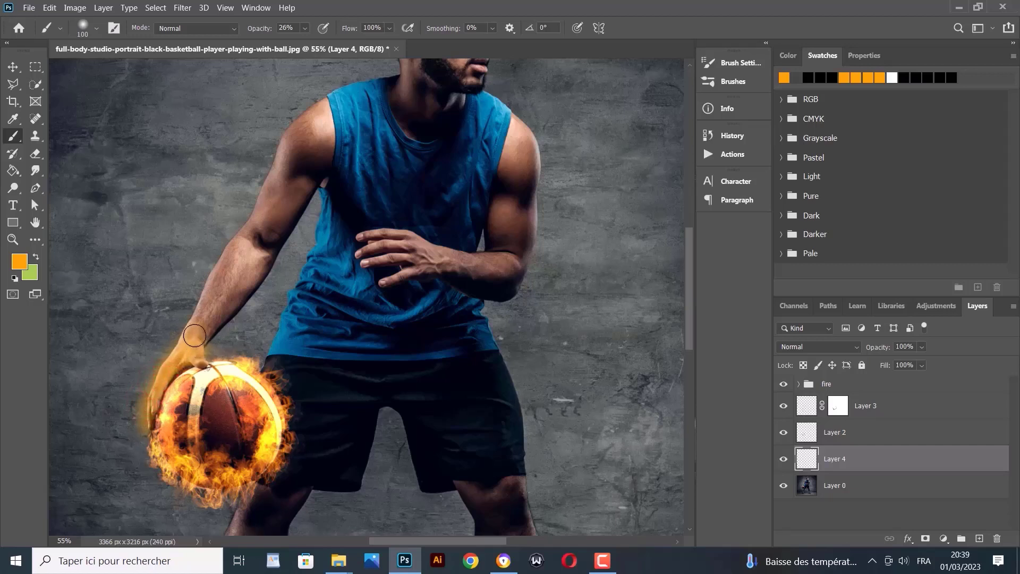
# Brush orange glow down the shorts beside the ball, undoing and repainting the strokes
pyautogui.moveTo(282, 377)
pyautogui.mouseDown()
pyautogui.moveTo(298, 401)
pyautogui.moveTo(276, 364)
pyautogui.moveTo(275, 391)
pyautogui.moveTo(274, 363)
pyautogui.moveTo(293, 406)
pyautogui.moveTo(287, 434)
pyautogui.moveTo(294, 409)
pyautogui.moveTo(300, 438)
pyautogui.moveTo(265, 497)
pyautogui.moveTo(289, 498)
pyautogui.moveTo(267, 505)
pyautogui.moveTo(257, 492)
pyautogui.moveTo(242, 523)
pyautogui.moveTo(280, 518)
pyautogui.moveTo(284, 527)
pyautogui.moveTo(241, 525)
pyautogui.mouseUp()
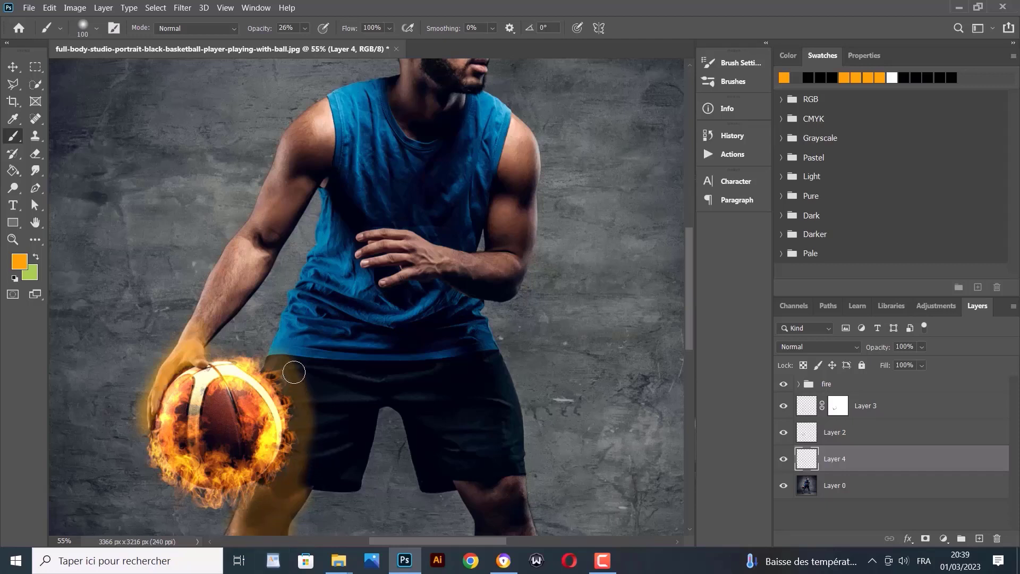
pyautogui.moveTo(295, 364)
pyautogui.mouseDown()
pyautogui.moveTo(321, 427)
pyautogui.moveTo(314, 501)
pyautogui.mouseUp()
pyautogui.moveTo(323, 456)
pyautogui.mouseDown()
pyautogui.moveTo(296, 496)
pyautogui.moveTo(318, 421)
pyautogui.moveTo(325, 455)
pyautogui.mouseUp()
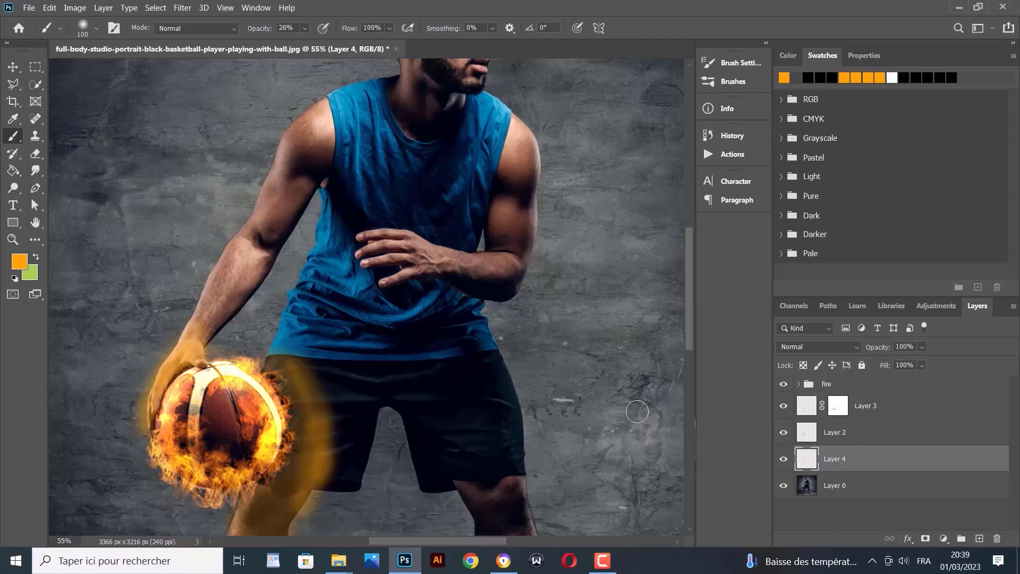
pyautogui.hotkey('ctrl', 'z')
pyautogui.hotkey('ctrl', 'z')
pyautogui.hotkey('ctrl', 'z')
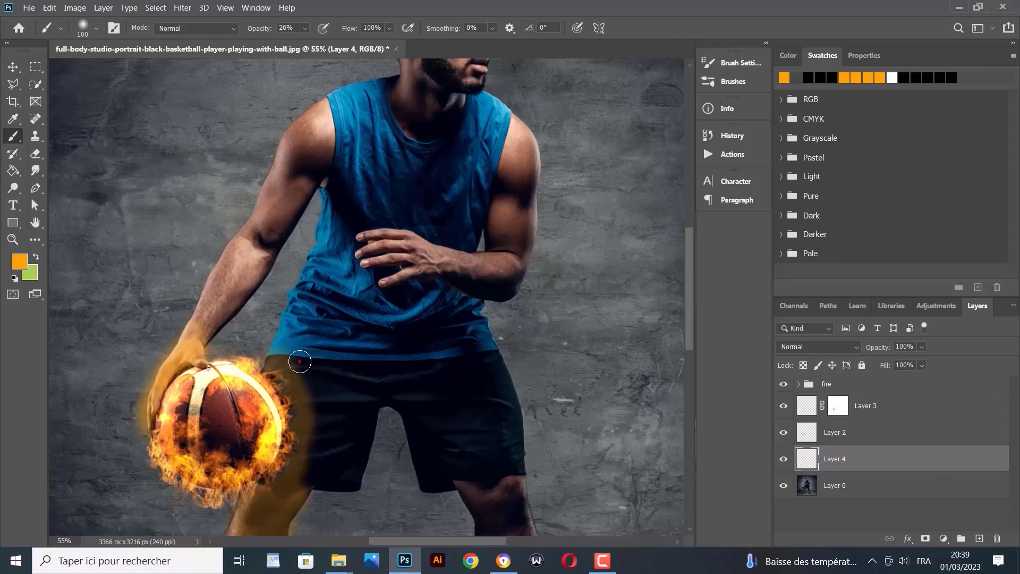
pyautogui.moveTo(299, 362); pyautogui.dragTo(332, 412)
pyautogui.moveTo(311, 370); pyautogui.dragTo(318, 444)
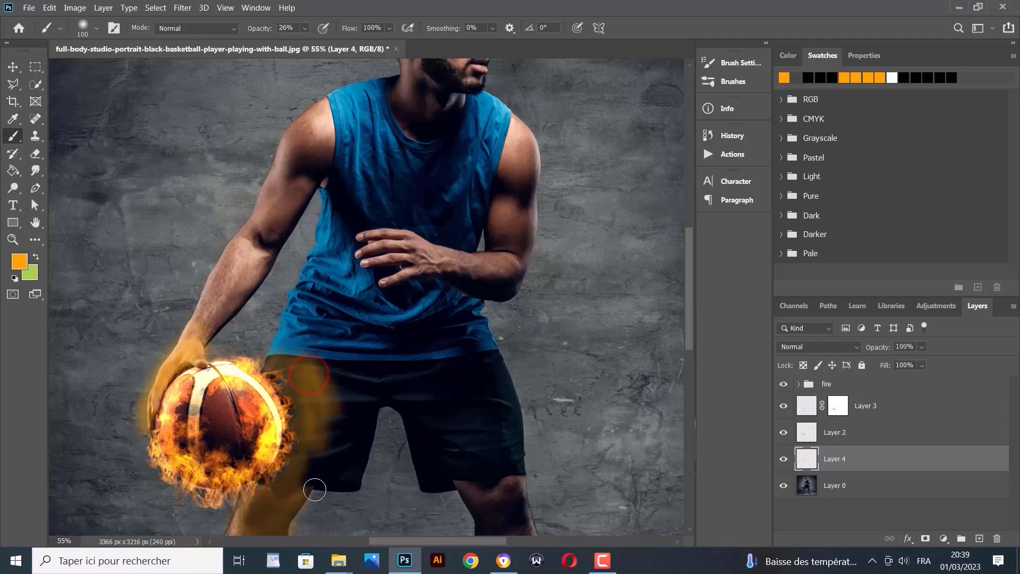
pyautogui.click(307, 486)
pyautogui.moveTo(306, 486); pyautogui.dragTo(321, 404)
pyautogui.moveTo(307, 361)
pyautogui.mouseDown()
pyautogui.moveTo(269, 351)
pyautogui.moveTo(267, 371)
pyautogui.moveTo(293, 352)
pyautogui.moveTo(279, 358)
pyautogui.moveTo(284, 339)
pyautogui.moveTo(274, 367)
pyautogui.mouseUp()
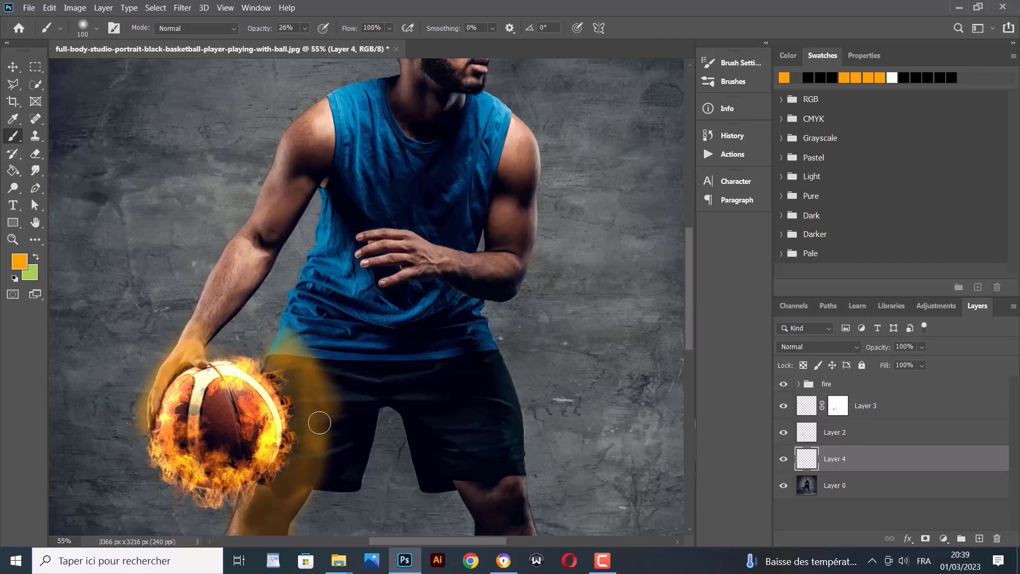
pyautogui.moveTo(318, 422); pyautogui.dragTo(293, 371)
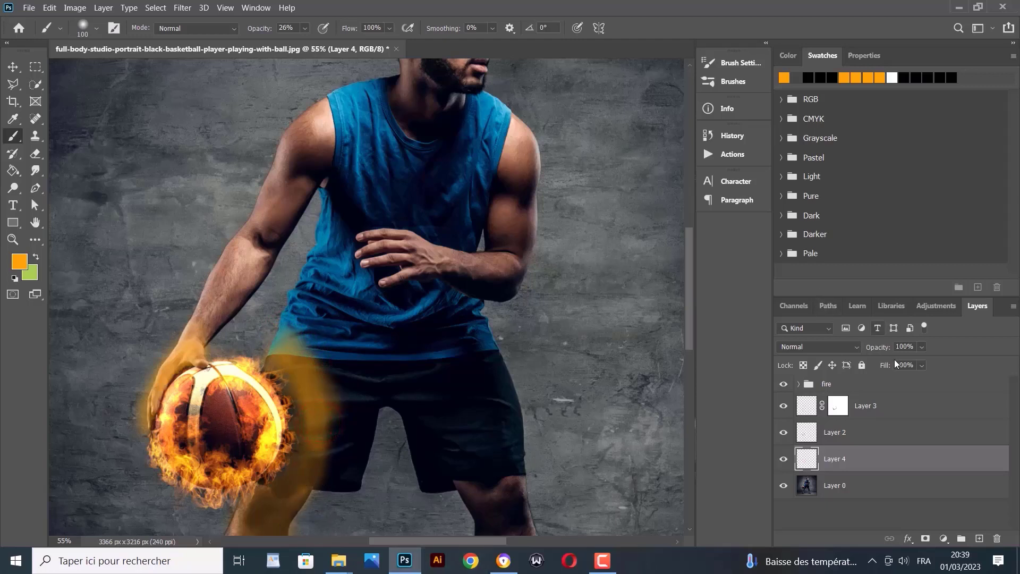
# Set Layer 4's opacity to 66%
pyautogui.moveTo(915, 363); pyautogui.dragTo(906, 362)
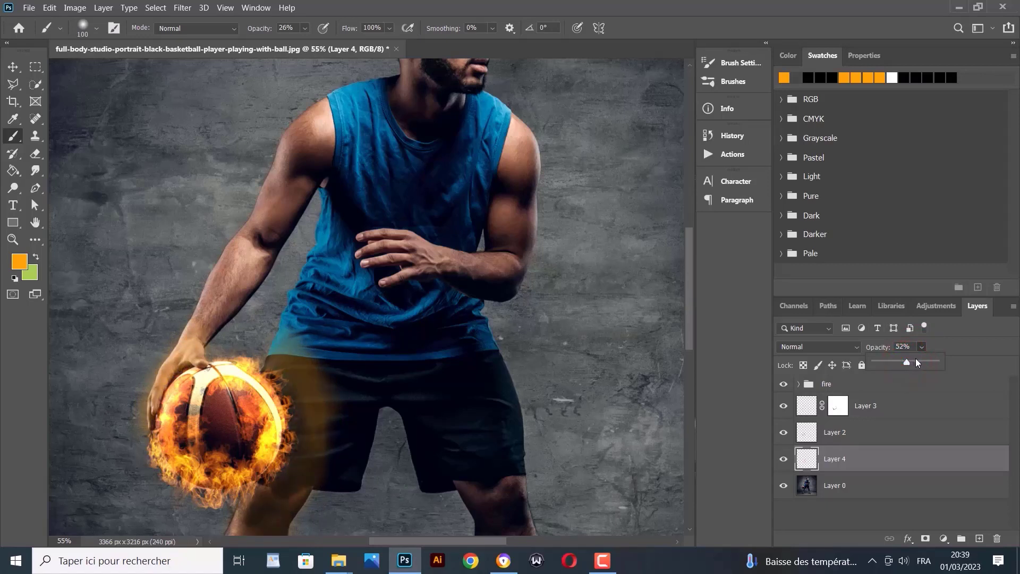
pyautogui.moveTo(906, 362); pyautogui.dragTo(914, 361)
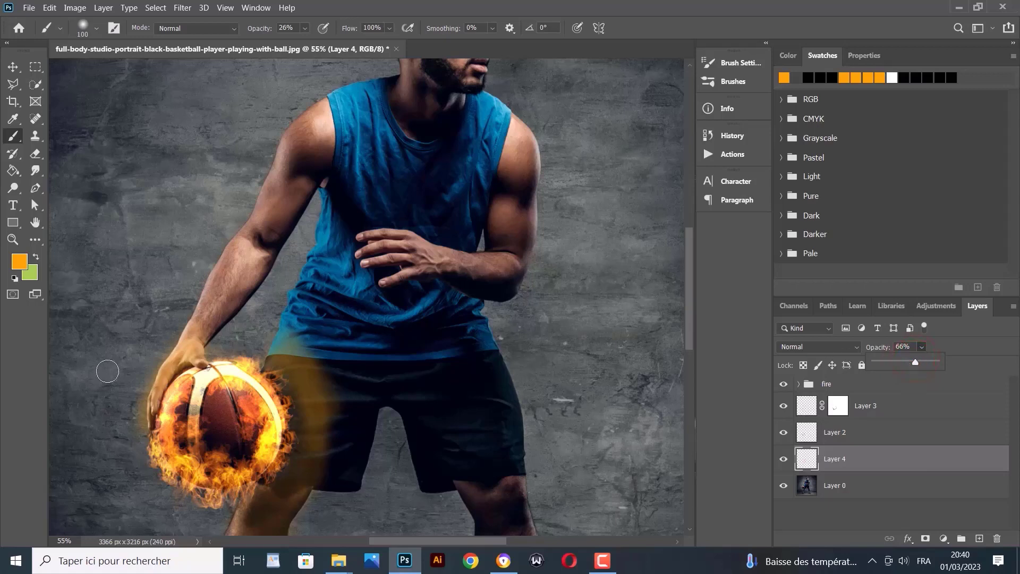
pyautogui.scroll(1, 156, 378)
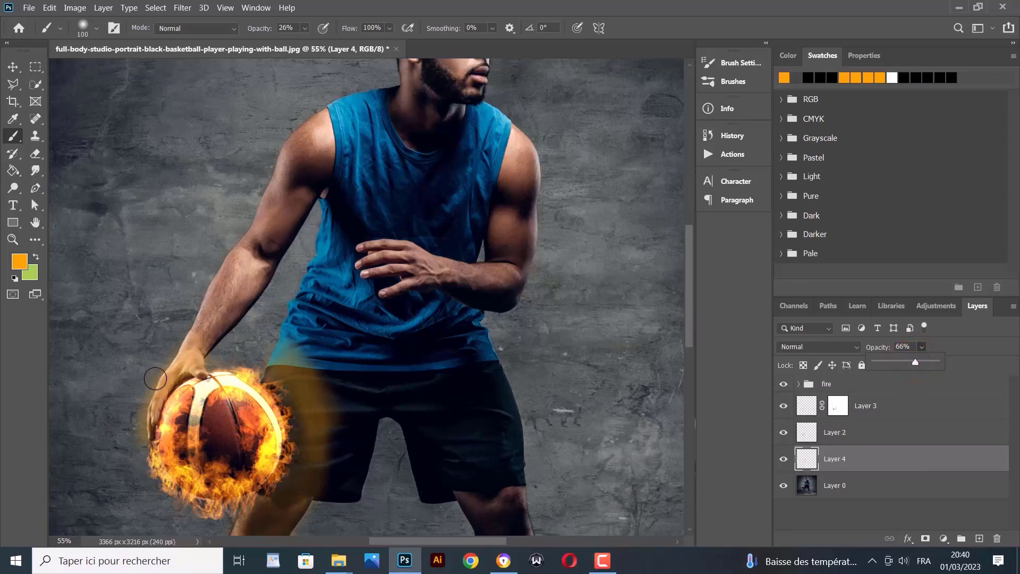
# Add a mask to Layer 4 and paint out stray glow on the shirt hem, shorts and beside the hand
pyautogui.click(928, 538)
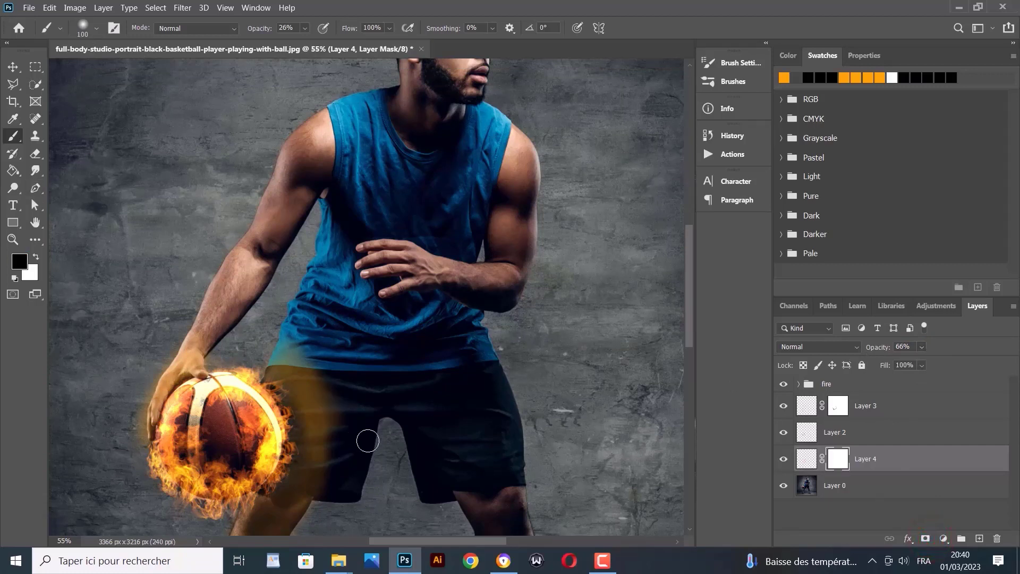
pyautogui.moveTo(341, 416)
pyautogui.mouseDown()
pyautogui.moveTo(321, 366)
pyautogui.moveTo(337, 391)
pyautogui.moveTo(323, 399)
pyautogui.moveTo(292, 343)
pyautogui.mouseUp()
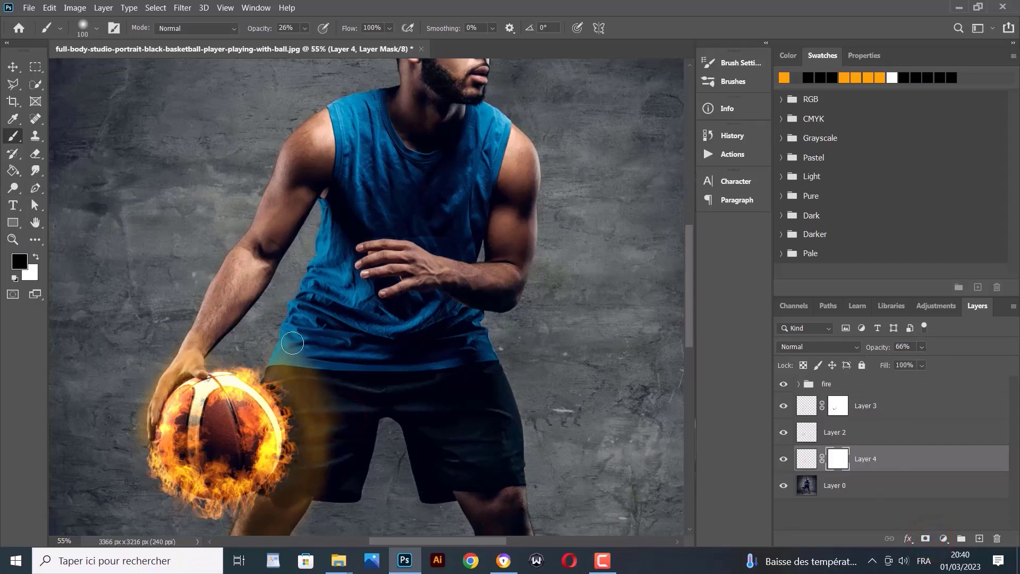
pyautogui.moveTo(316, 426)
pyautogui.mouseDown()
pyautogui.moveTo(314, 449)
pyautogui.moveTo(302, 387)
pyautogui.moveTo(306, 552)
pyautogui.moveTo(328, 393)
pyautogui.moveTo(321, 373)
pyautogui.mouseUp()
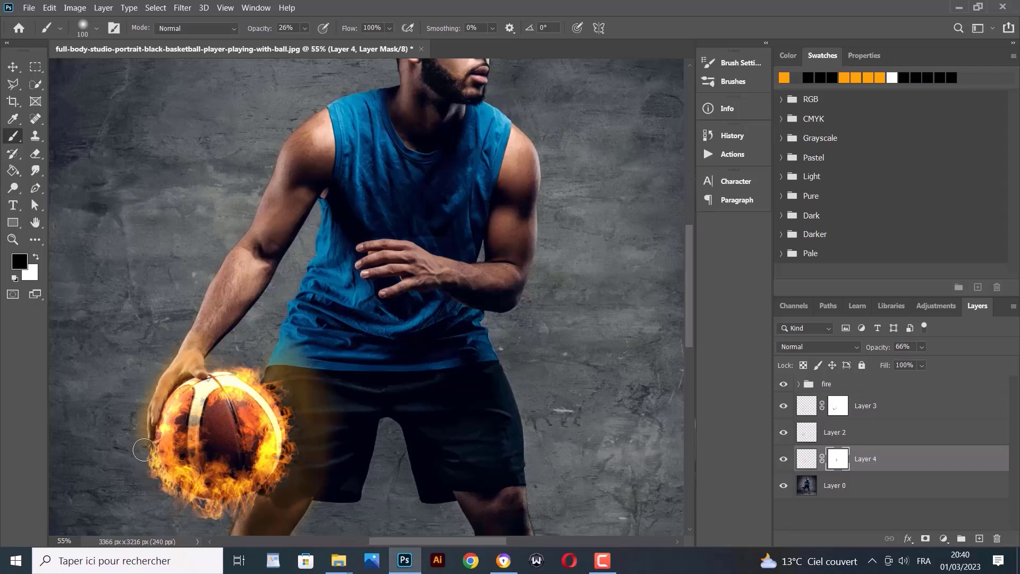
pyautogui.moveTo(135, 443)
pyautogui.mouseDown()
pyautogui.moveTo(132, 391)
pyautogui.moveTo(143, 376)
pyautogui.moveTo(138, 402)
pyautogui.mouseUp()
pyautogui.moveTo(136, 439)
pyautogui.mouseDown()
pyautogui.moveTo(136, 390)
pyautogui.moveTo(153, 364)
pyautogui.mouseUp()
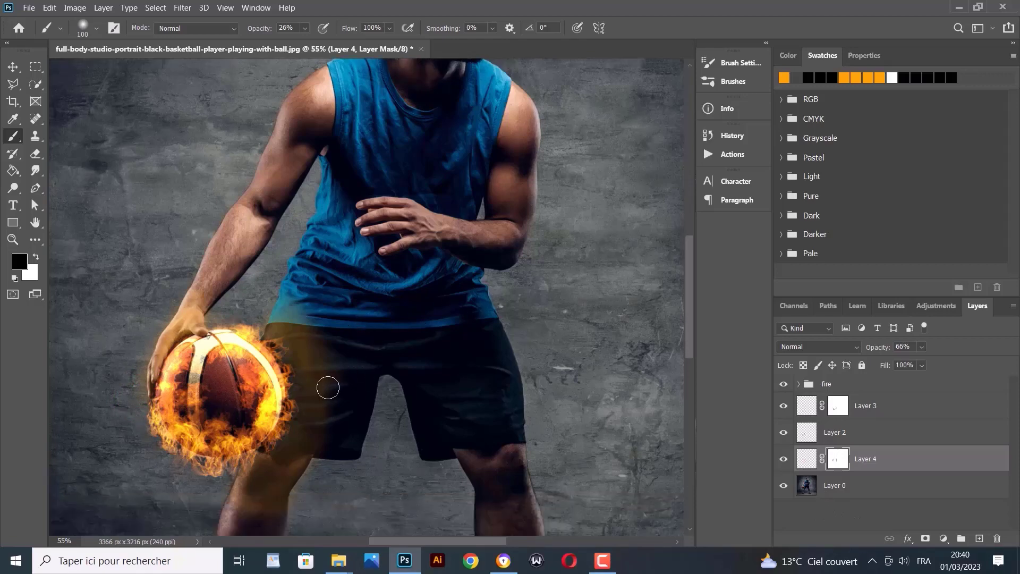
pyautogui.click(797, 346)
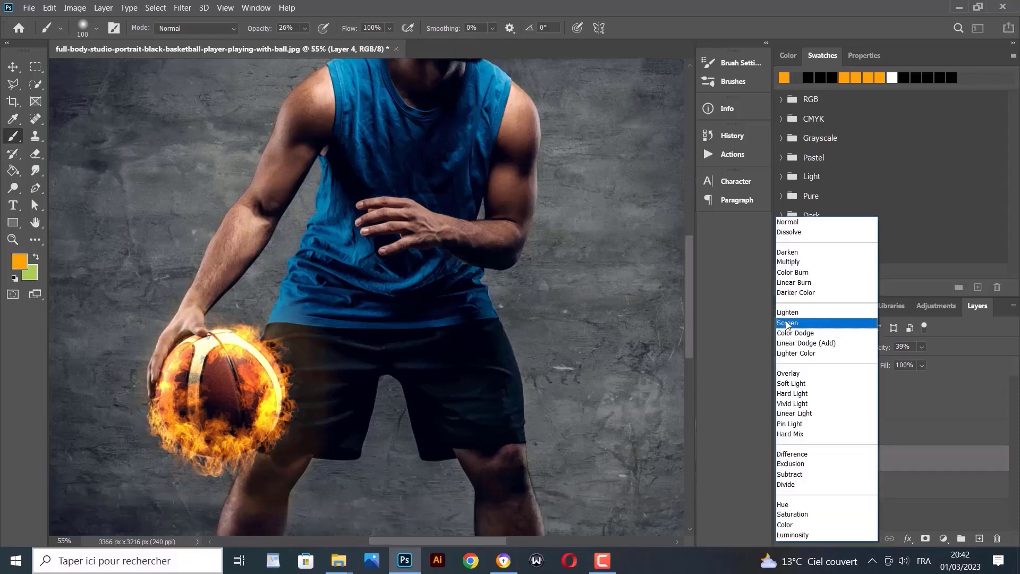
# Set Layer 4 to Screen blend mode at 63% opacity and compare it on and off
pyautogui.click(788, 323)
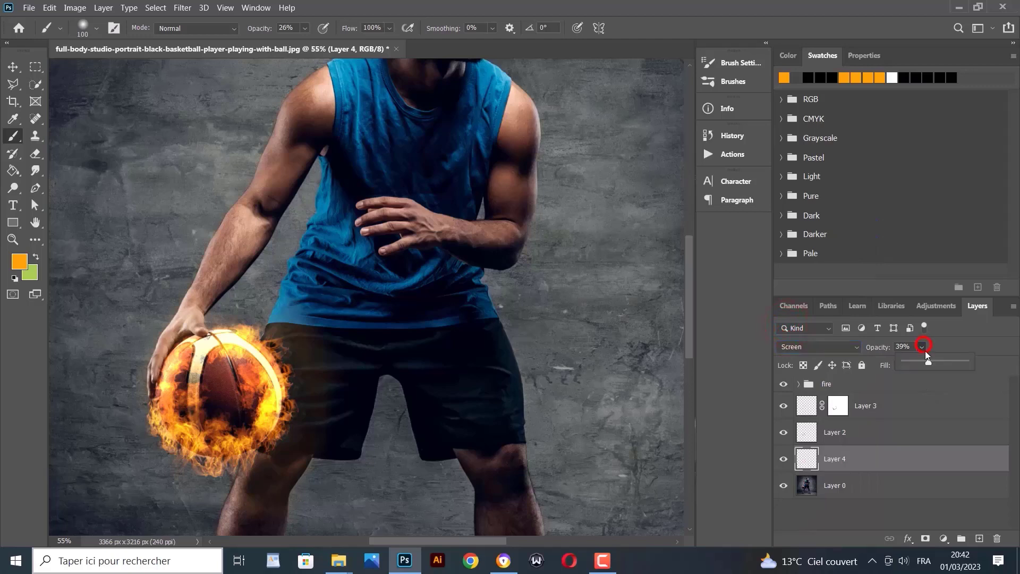
pyautogui.moveTo(928, 360)
pyautogui.mouseDown()
pyautogui.moveTo(961, 363)
pyautogui.moveTo(942, 359)
pyautogui.mouseUp()
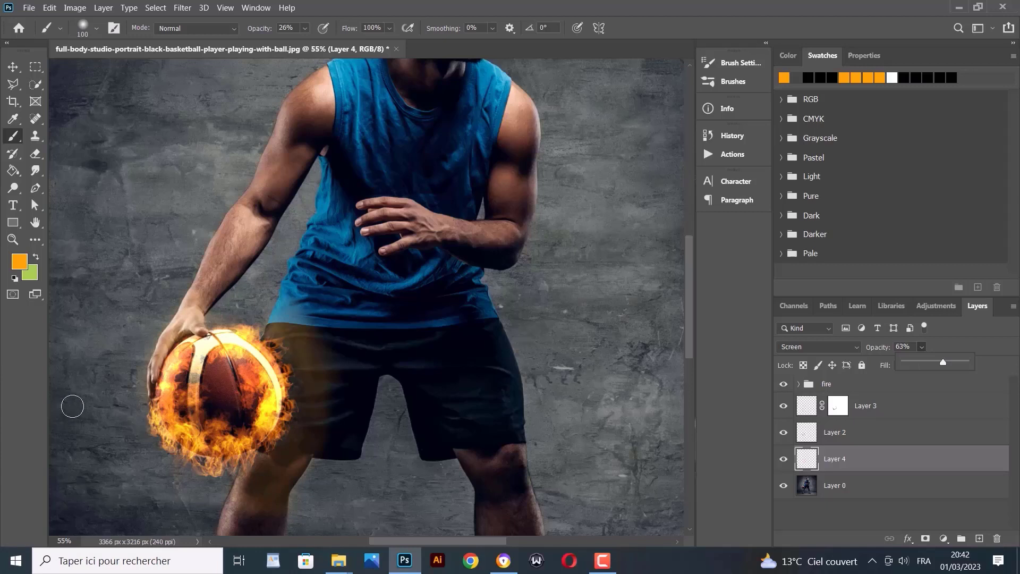
pyautogui.click(783, 461)
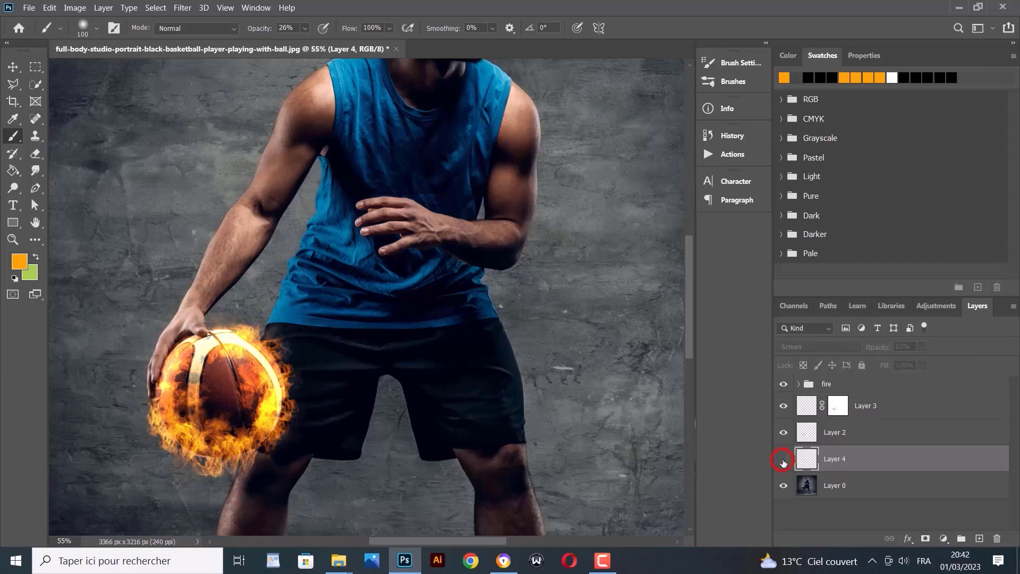
pyautogui.click(783, 461)
pyautogui.click(783, 460)
pyautogui.click(783, 460)
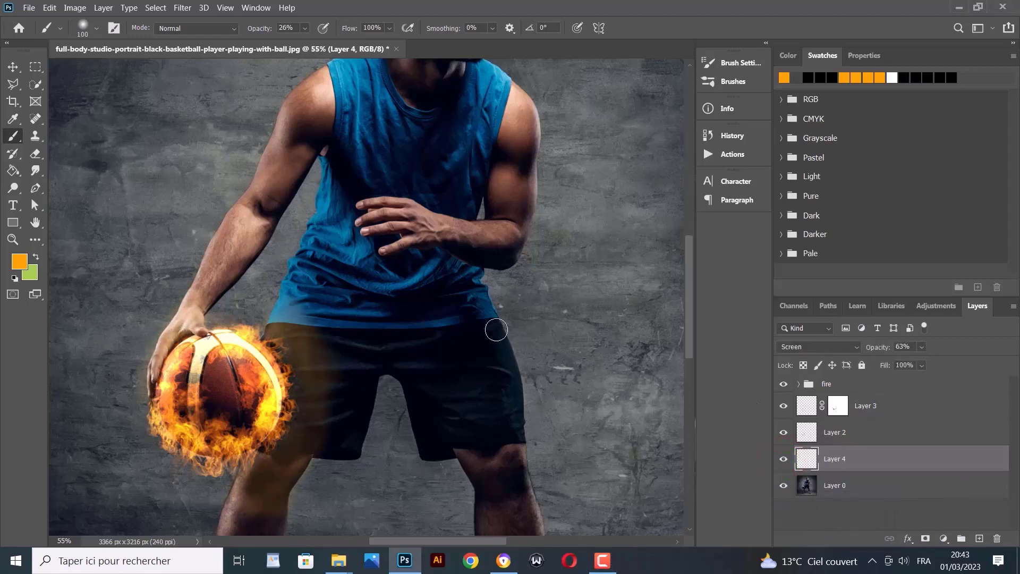
pyautogui.click(840, 388)
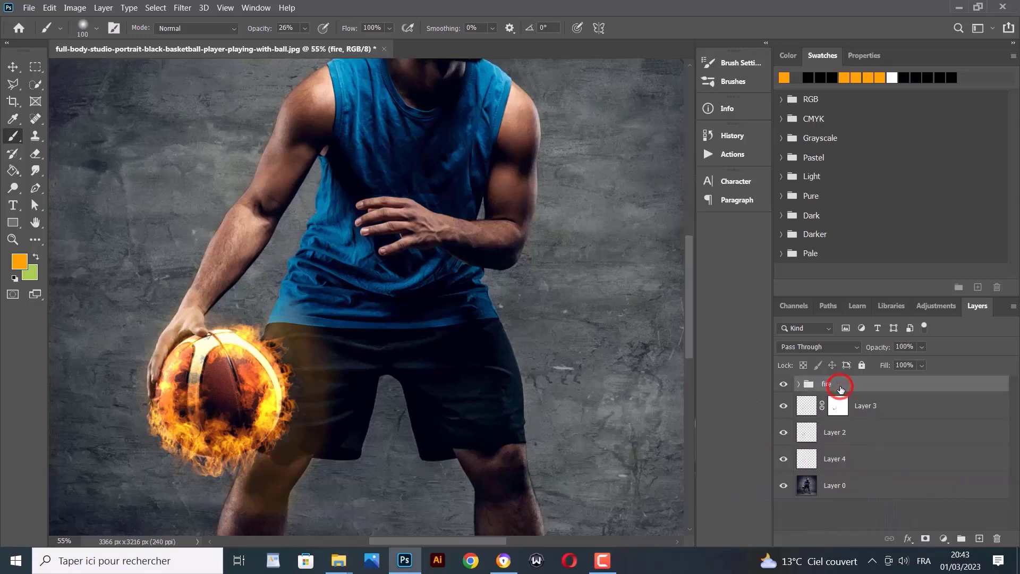
pyautogui.click(820, 458)
# Rename Layer 4 to 'light'
pyautogui.click(783, 461)
pyautogui.click(783, 460)
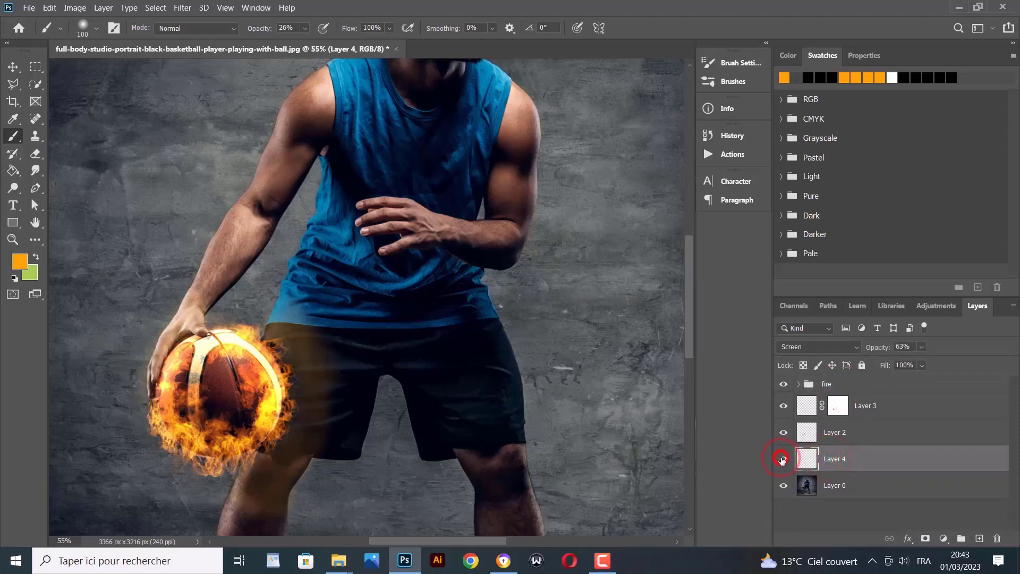
pyautogui.doubleClick(835, 458)
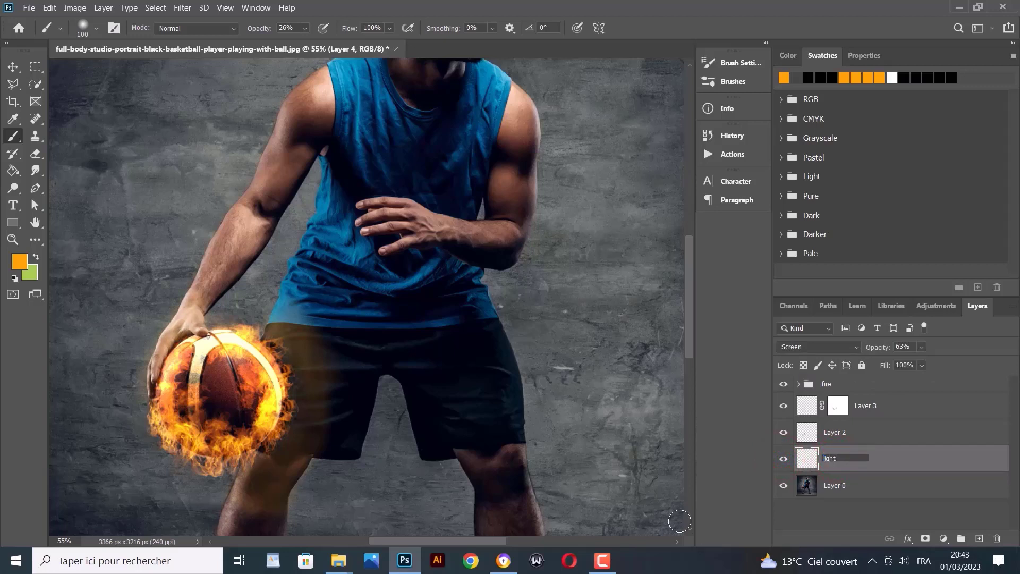
pyautogui.write('light')
pyautogui.press('Return')
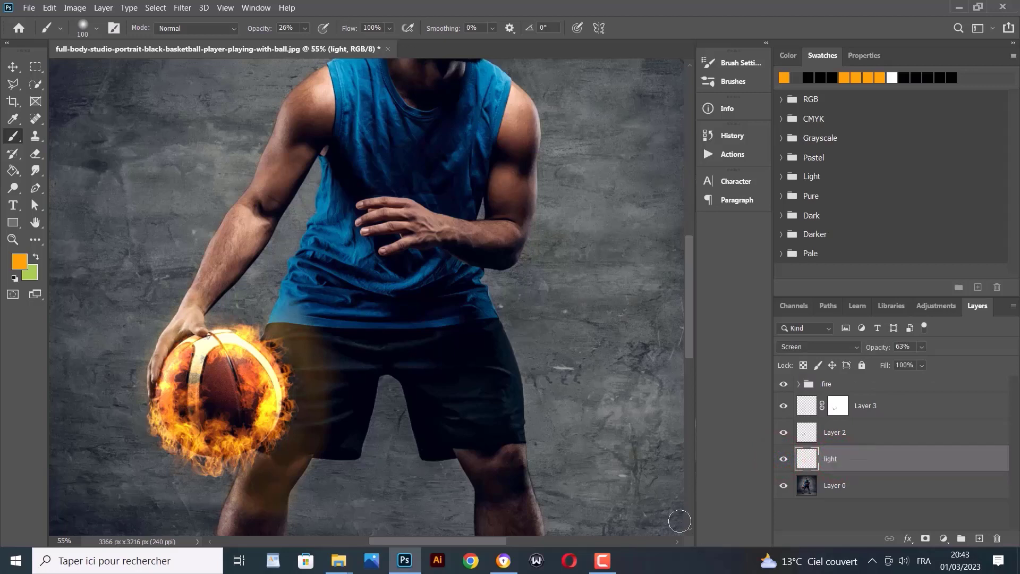
# Group Layer 3 and Layer 2 together and name the group 'smoke'
pyautogui.click(884, 413)
pyautogui.keyDown('shift'); pyautogui.click(886, 428); pyautogui.keyUp('shift')
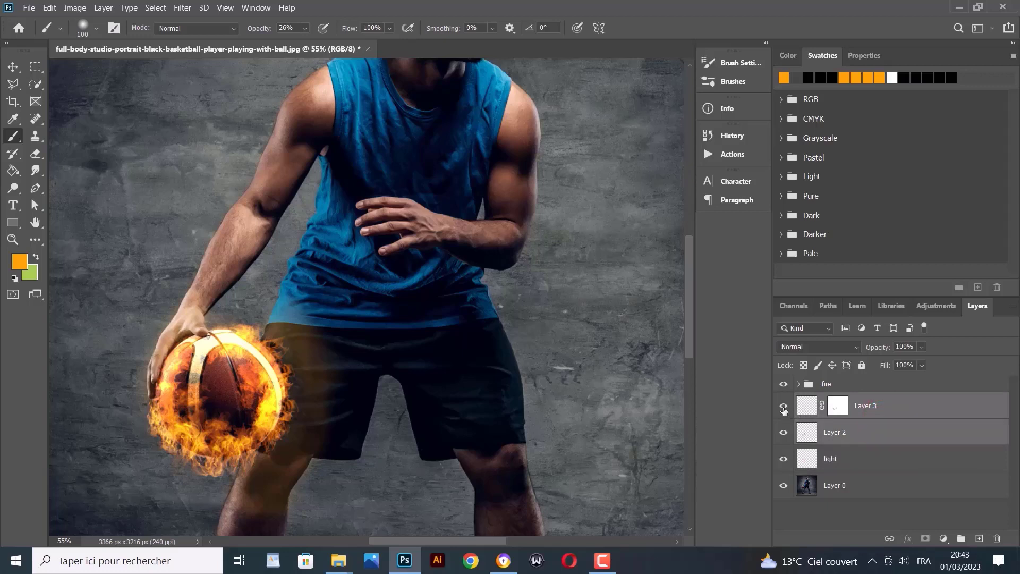
pyautogui.click(783, 408)
pyautogui.click(783, 408)
pyautogui.moveTo(877, 407); pyautogui.dragTo(960, 539)
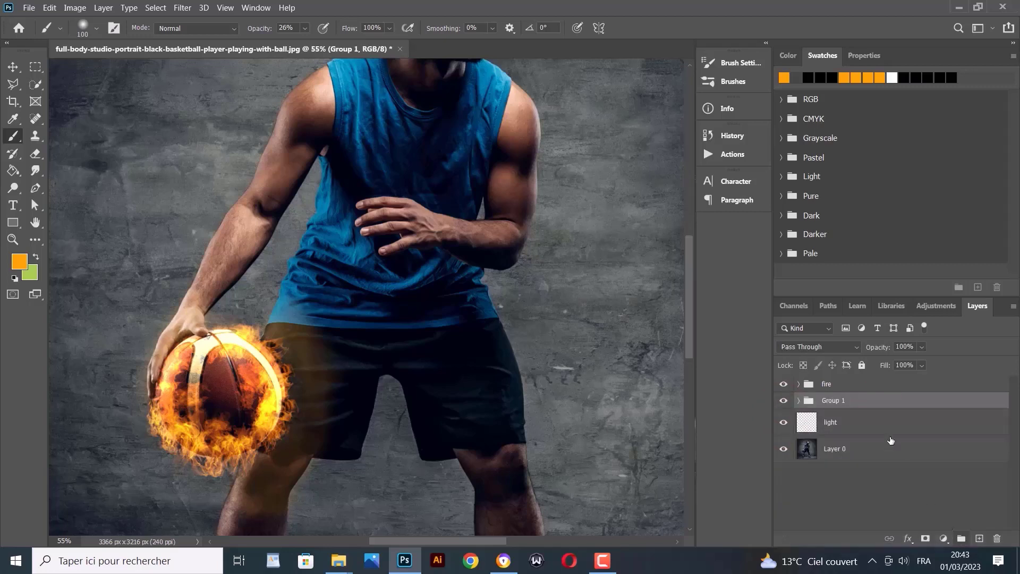
pyautogui.doubleClick(834, 400)
pyautogui.write('sm')
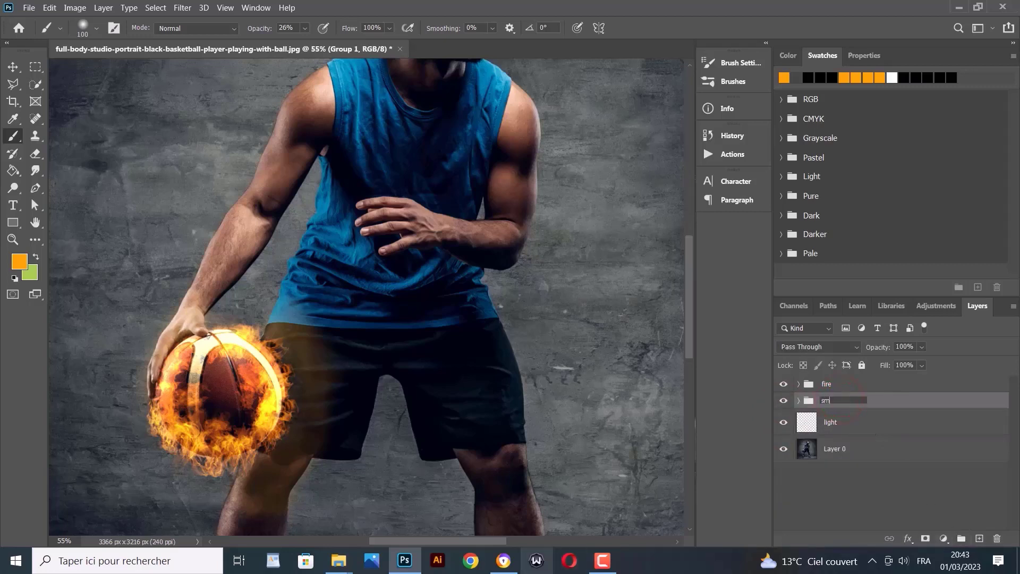
pyautogui.write('oke')
pyautogui.press('Return')
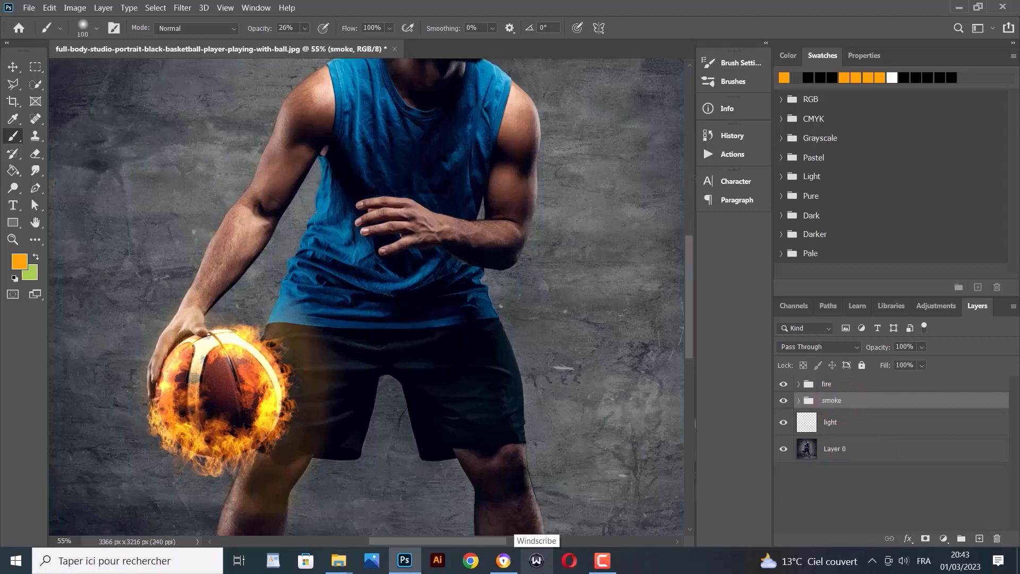
pyautogui.click(832, 386)
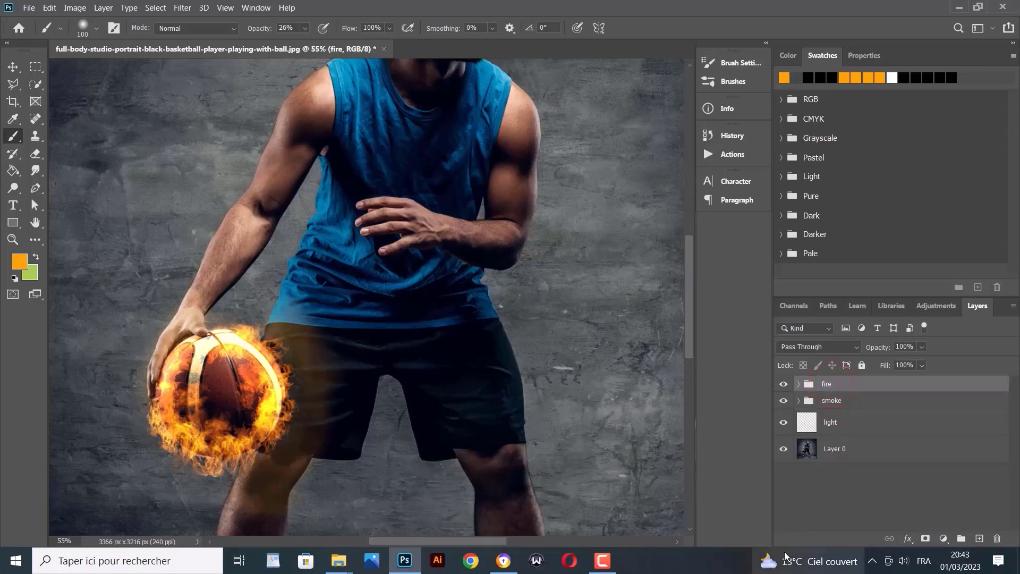
# Duplicate the fire group with Ctrl+J and convert 'fire copy' to a Smart Object
pyautogui.moveTo(785, 556)
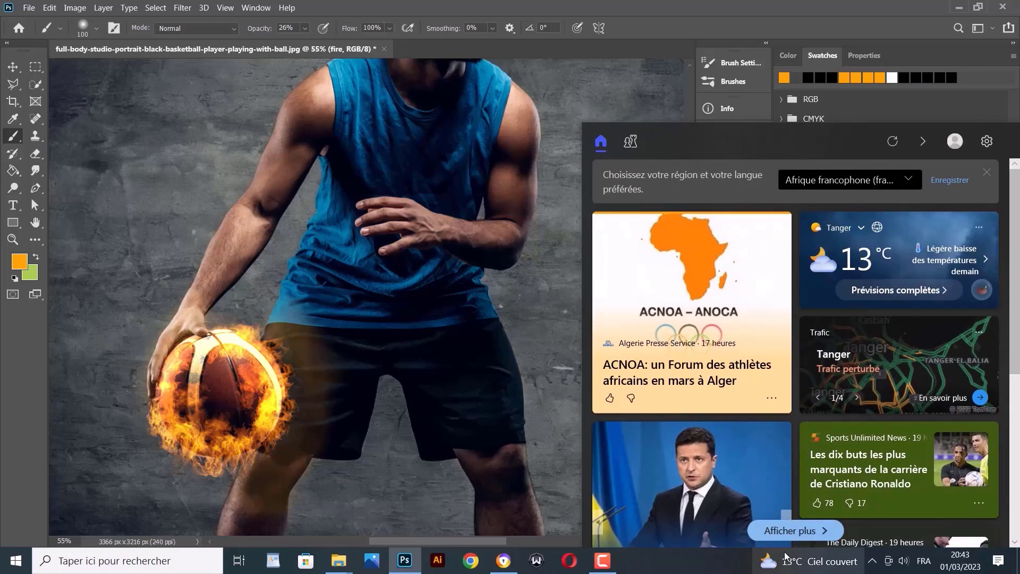
pyautogui.hotkey('ctrl', 'j')
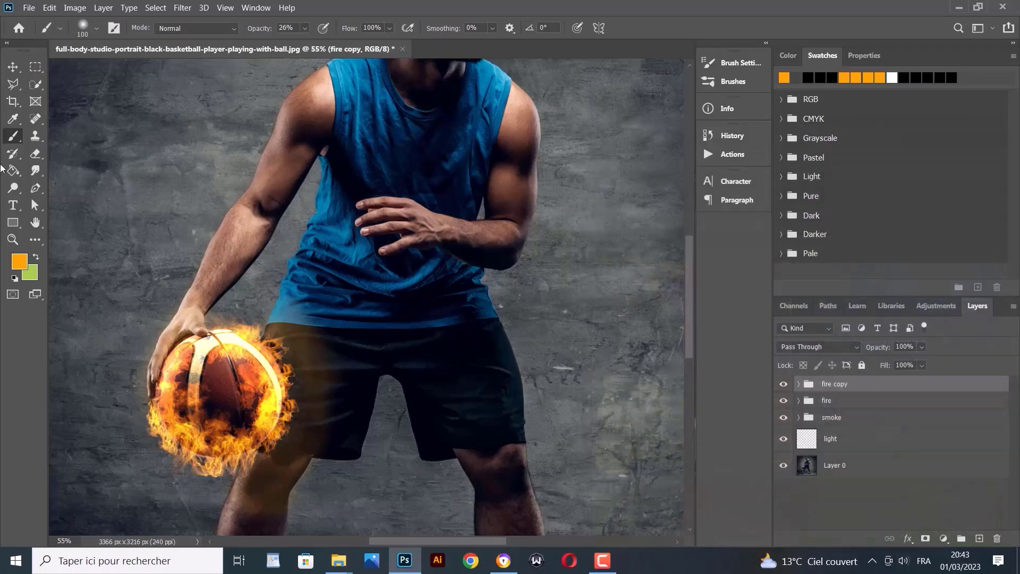
pyautogui.click(784, 388)
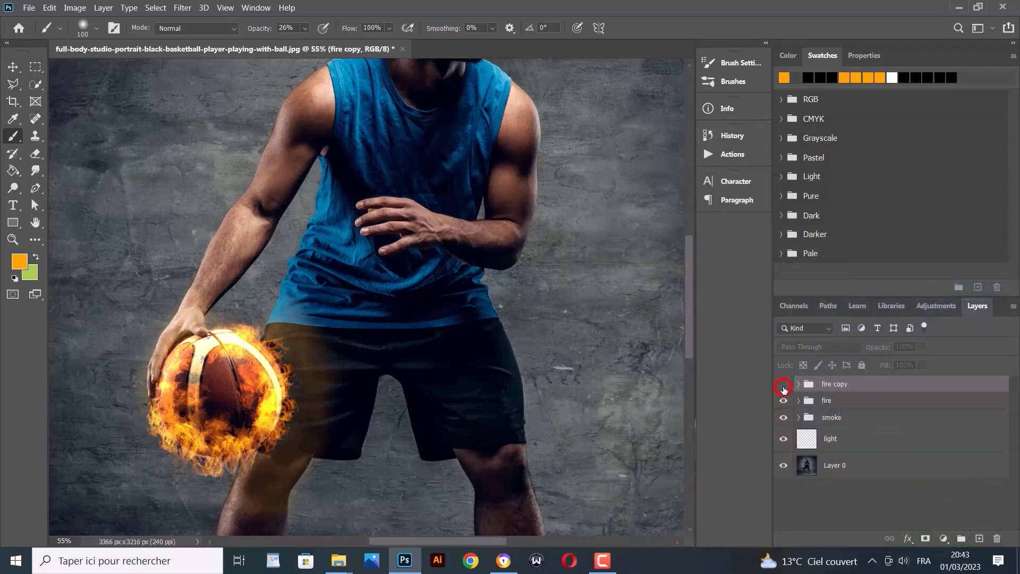
pyautogui.click(784, 388)
pyautogui.rightClick(854, 384)
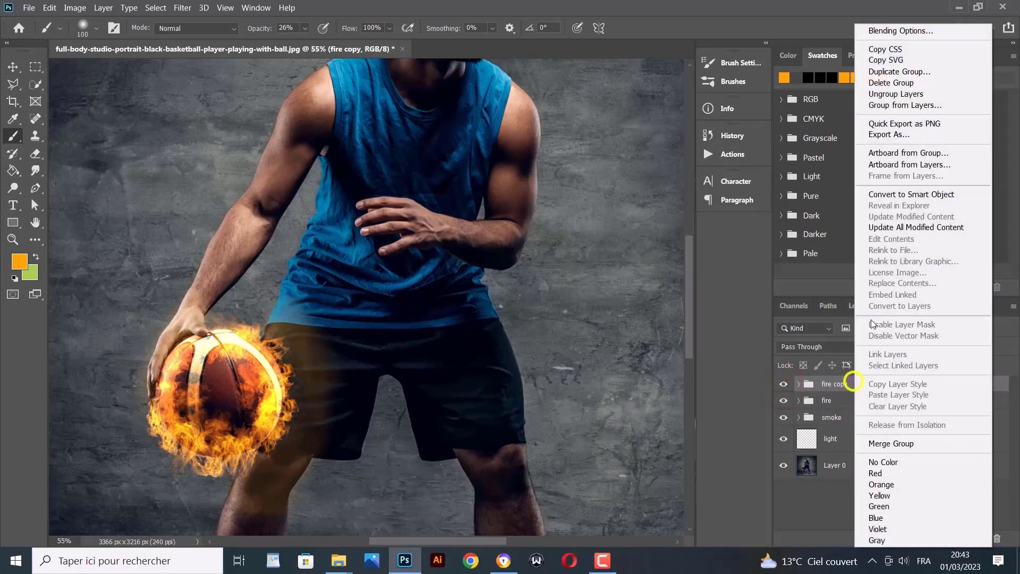
pyautogui.click(899, 195)
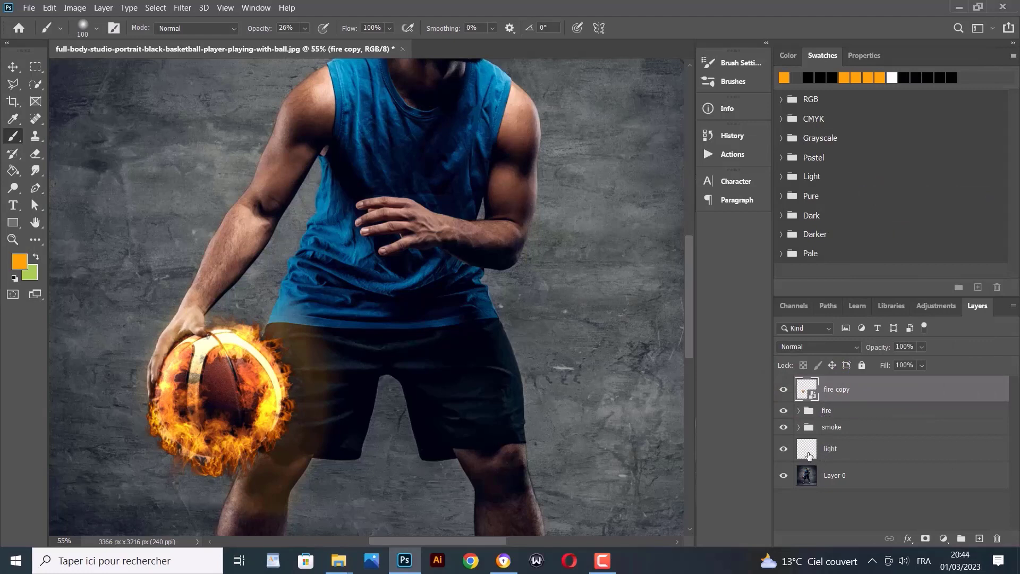
# Lower the light layer's opacity to 50% after comparing its glow on and off
pyautogui.click(835, 451)
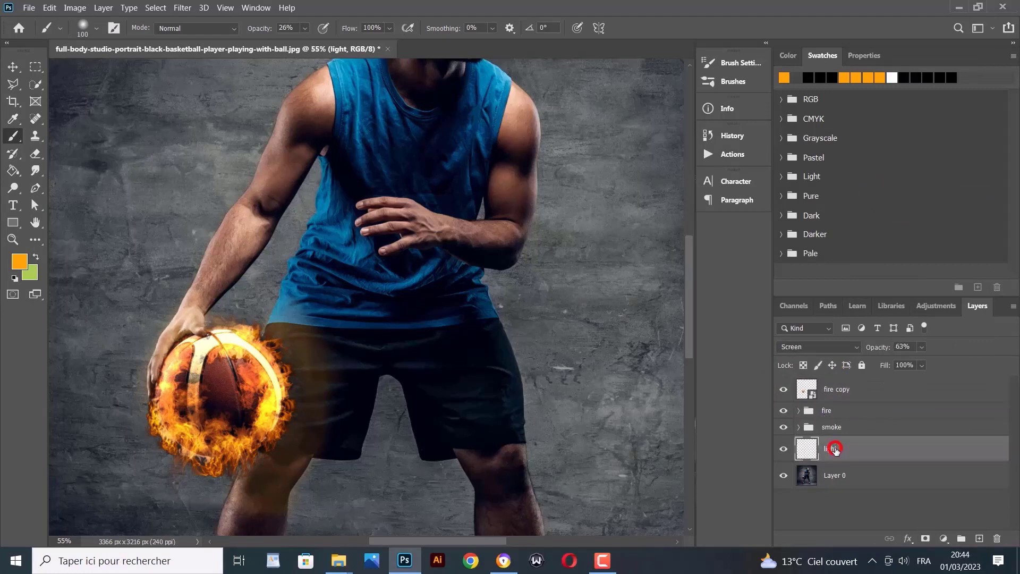
pyautogui.click(784, 452)
pyautogui.click(785, 453)
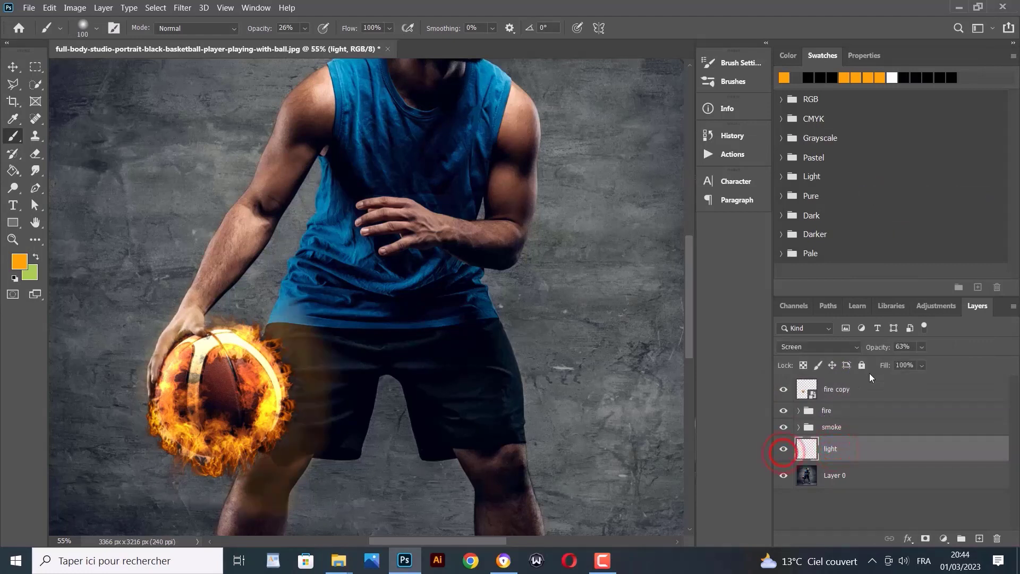
pyautogui.click(922, 346)
pyautogui.click(921, 362)
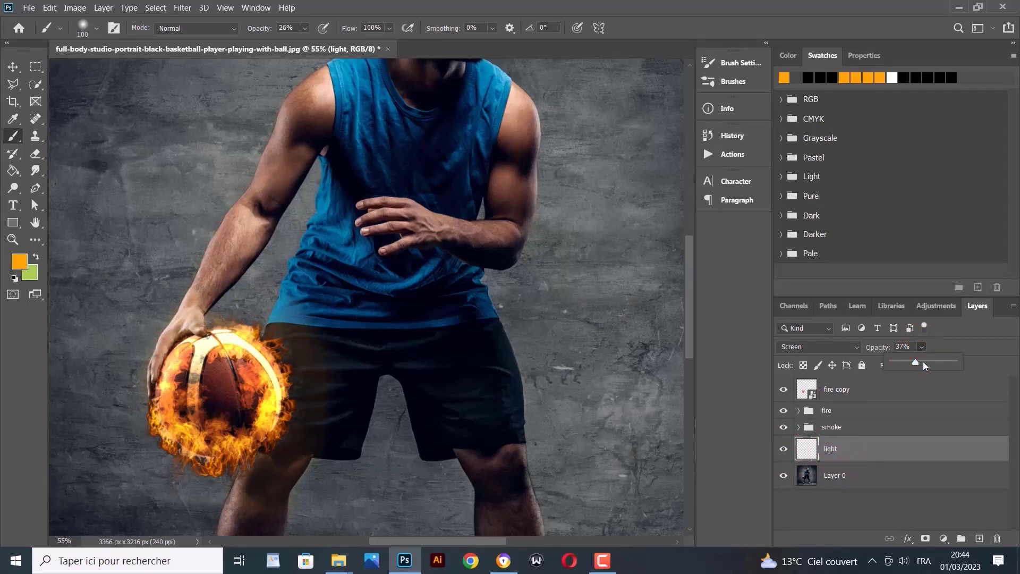
pyautogui.click(923, 362)
pyautogui.click(851, 391)
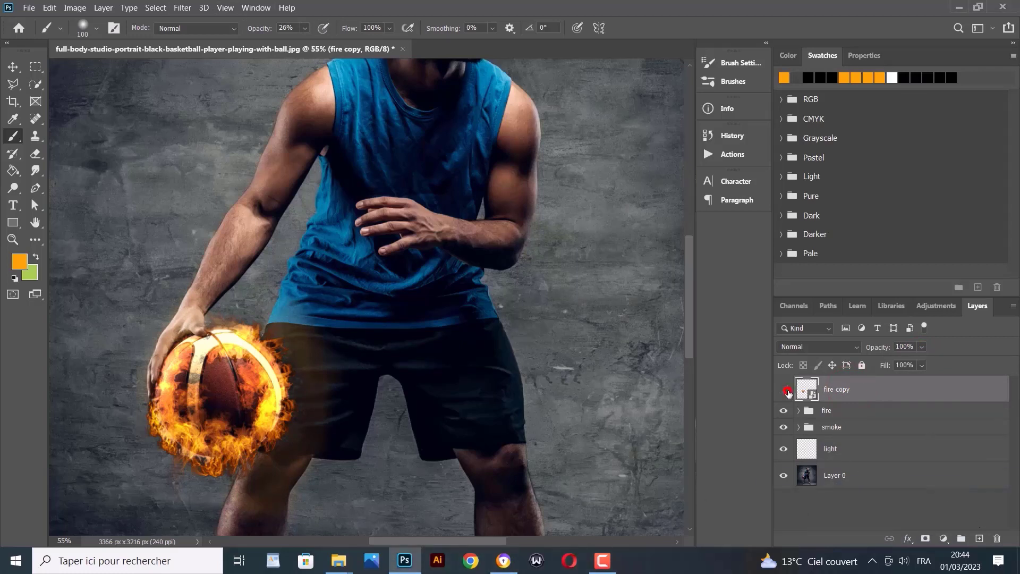
# Apply a Gaussian Blur of about 66.8 px radius to fire copy
pyautogui.click(787, 392)
pyautogui.click(783, 390)
pyautogui.click(782, 389)
pyautogui.click(218, 8)
pyautogui.click(215, 8)
pyautogui.click(182, 7)
pyautogui.moveTo(227, 145)
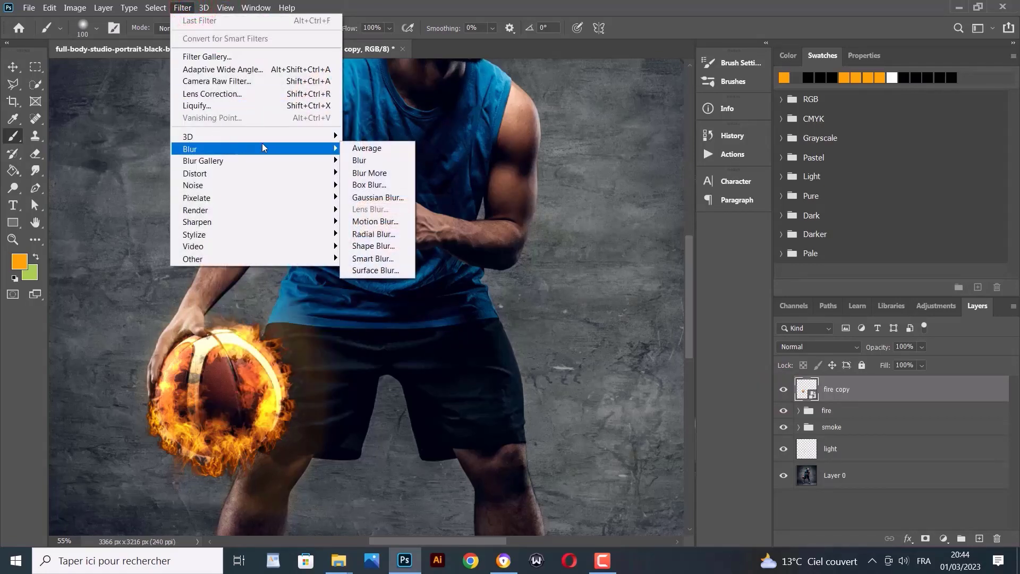
pyautogui.click(378, 200)
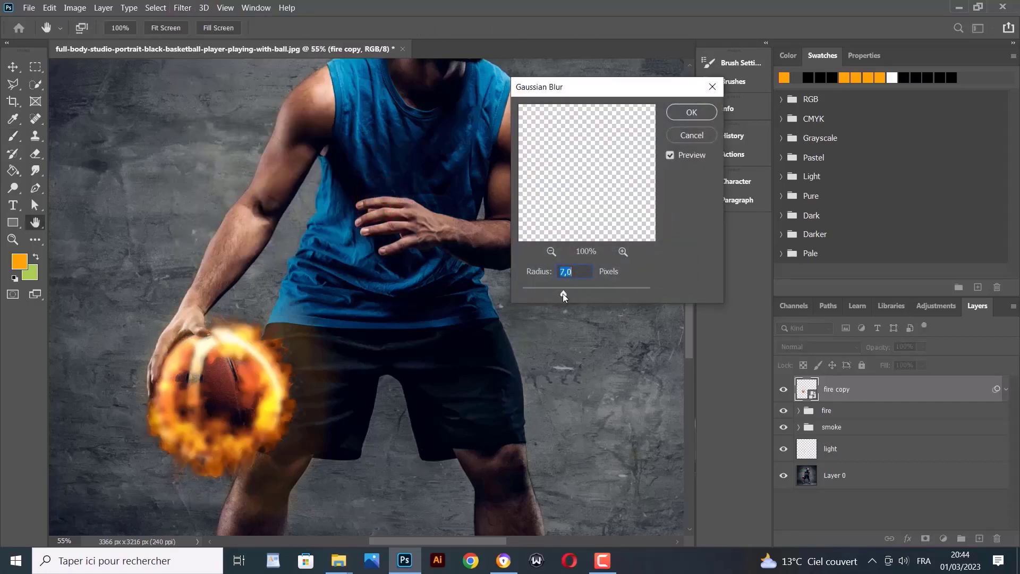
pyautogui.moveTo(585, 294); pyautogui.dragTo(597, 293)
pyautogui.click(685, 112)
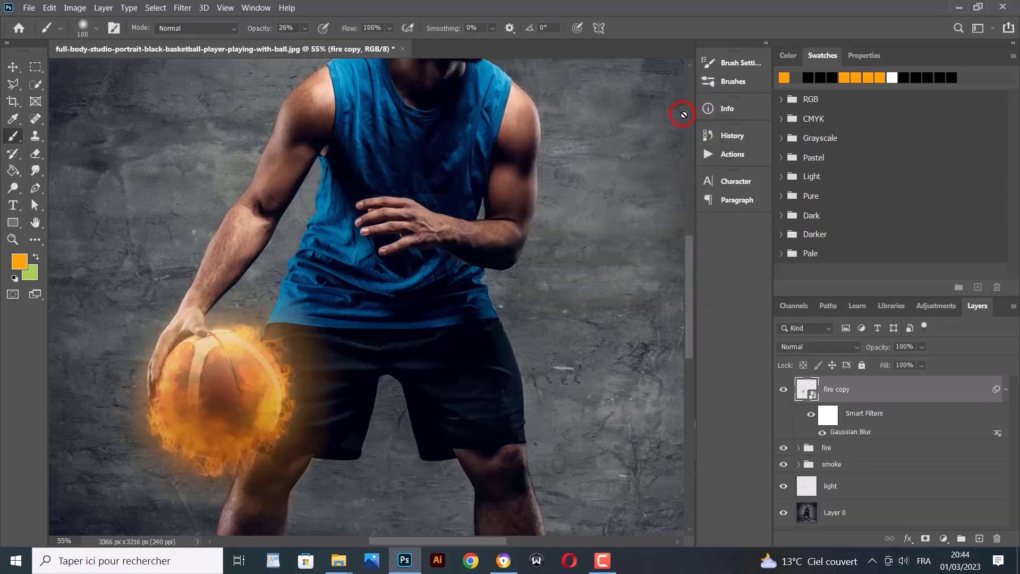
# Set fire copy to Overlay blend mode and compare it with and without the blur filter
pyautogui.click(841, 348)
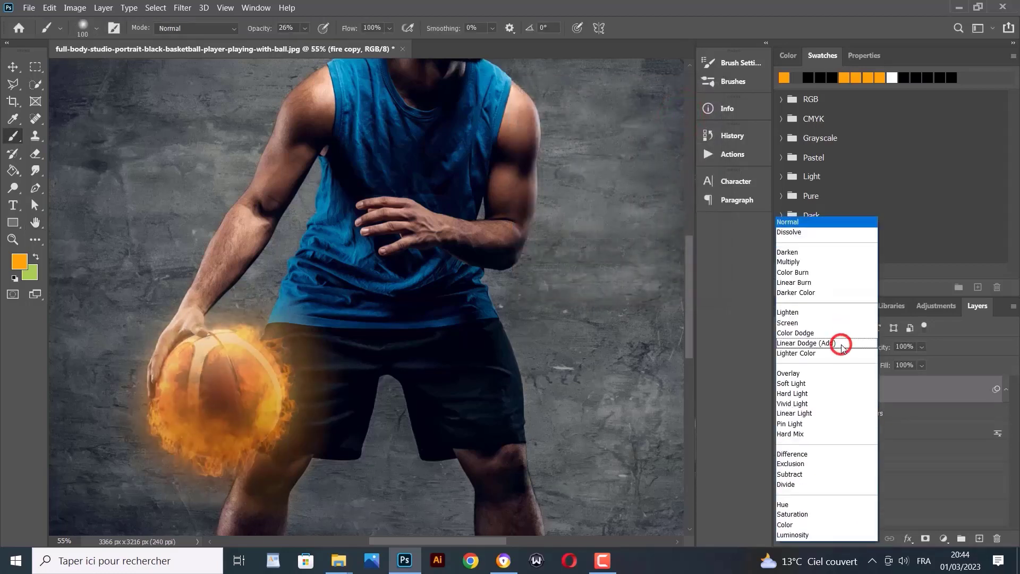
pyautogui.click(795, 374)
pyautogui.click(782, 390)
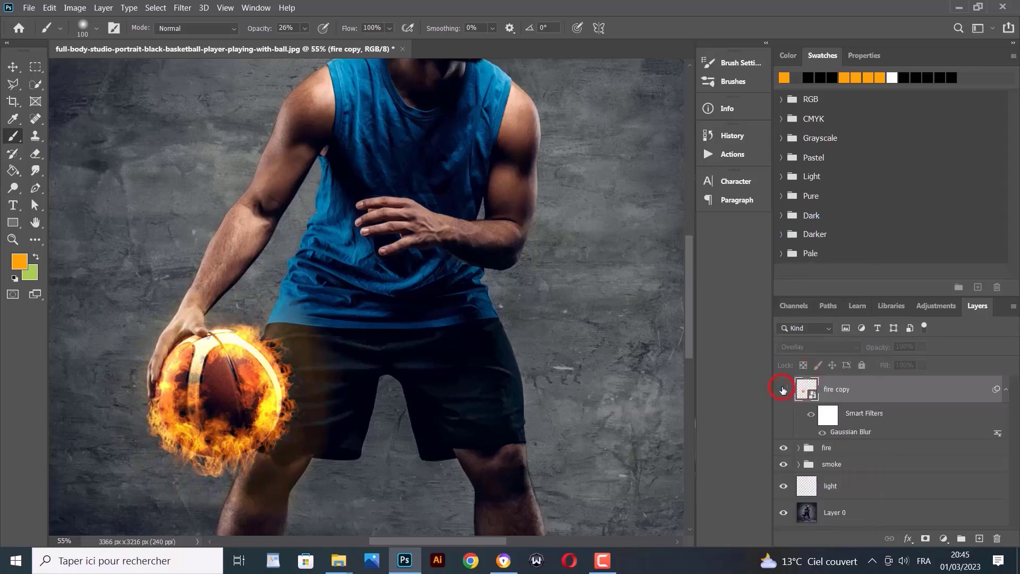
pyautogui.click(783, 390)
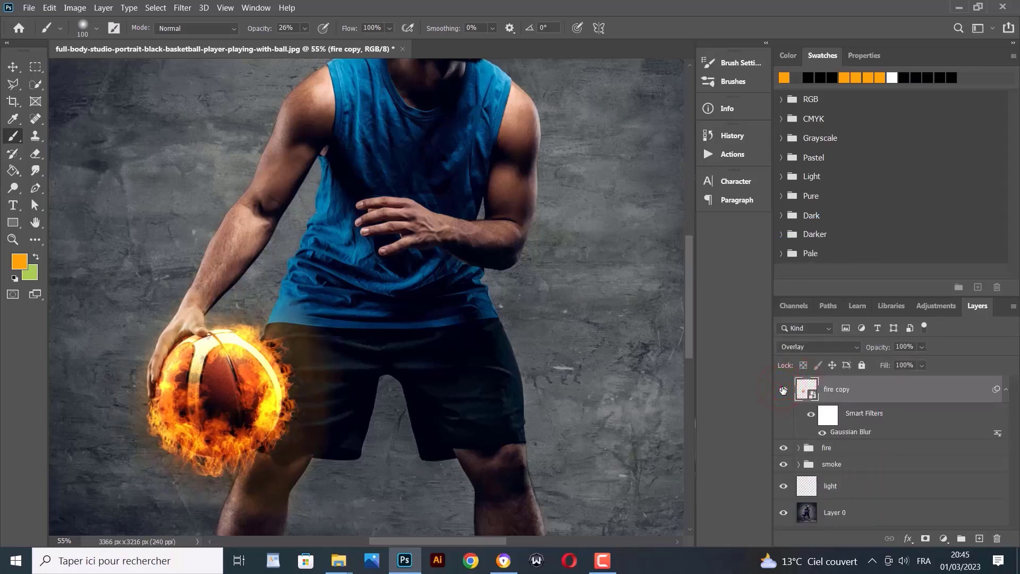
pyautogui.click(782, 390)
pyautogui.click(783, 389)
pyautogui.click(809, 415)
pyautogui.click(809, 415)
# Lower fire copy's opacity to 48% and compare it hidden and shown
pyautogui.click(922, 347)
pyautogui.moveTo(927, 360); pyautogui.dragTo(904, 362)
pyautogui.click(788, 395)
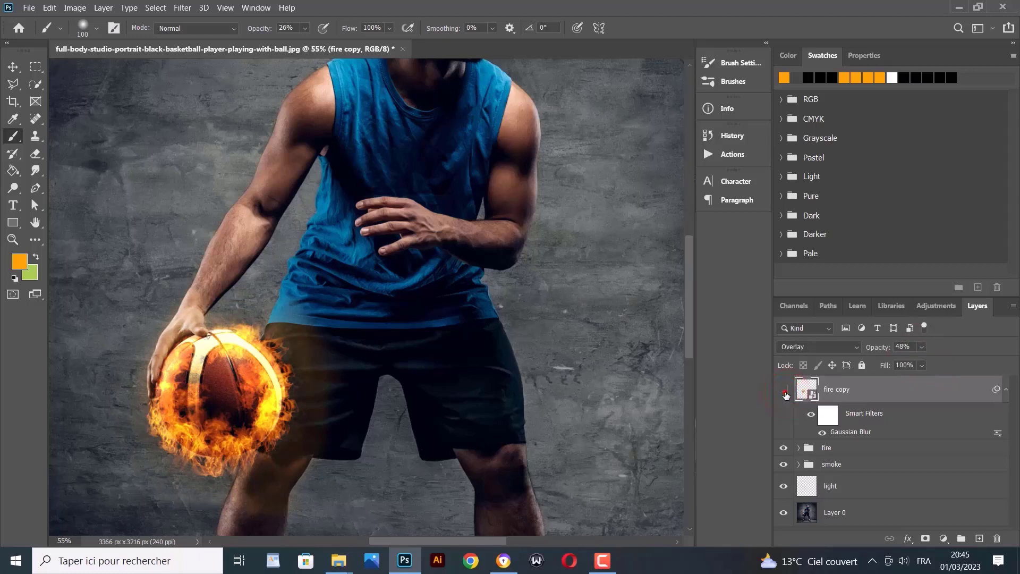
pyautogui.click(785, 391)
pyautogui.click(945, 539)
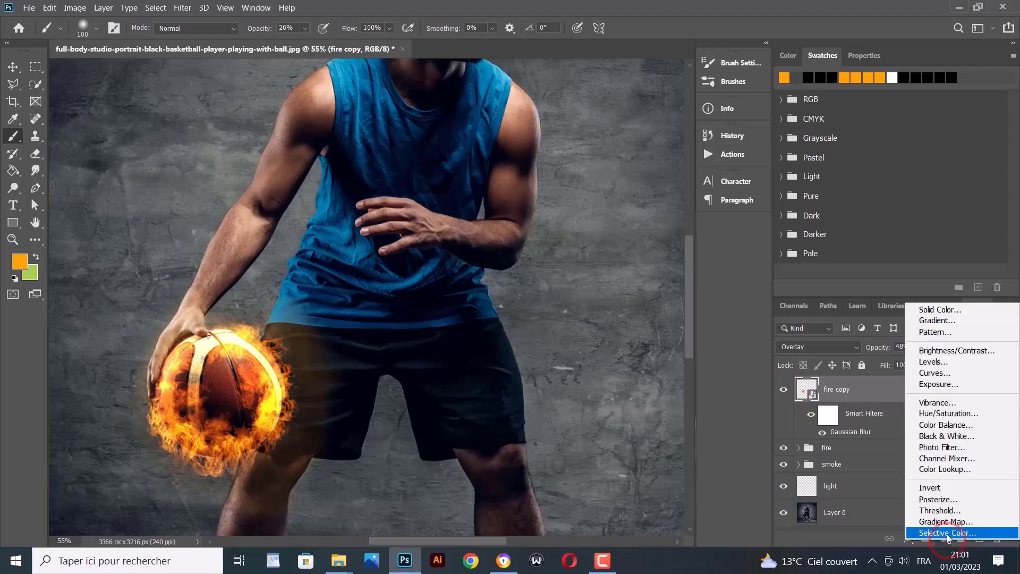
# Undo a Selective Color layer, then add an Outer Glow to fire copy with colour ff0000
pyautogui.click(948, 533)
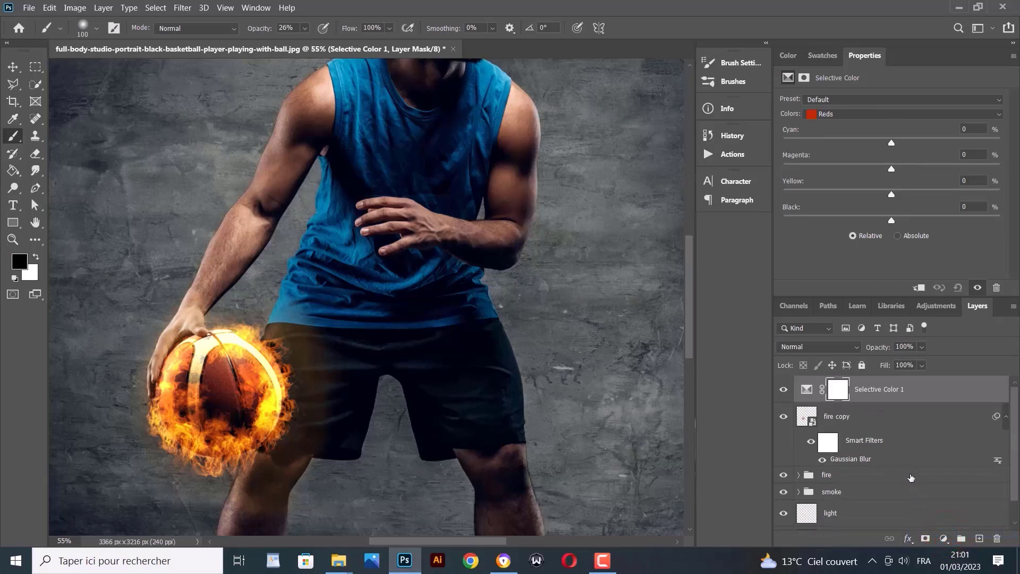
pyautogui.hotkey('ctrl', 'z')
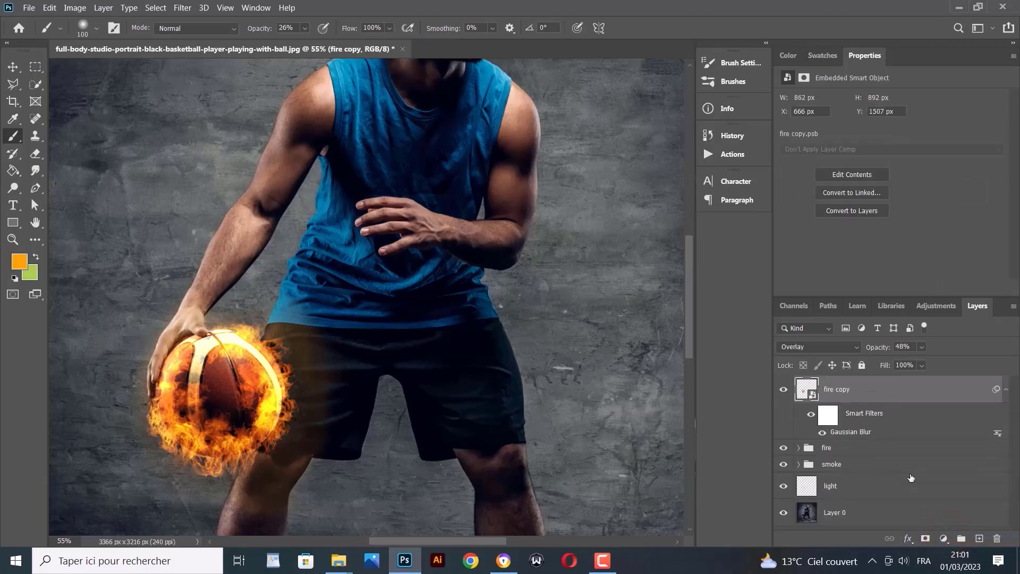
pyautogui.click(909, 539)
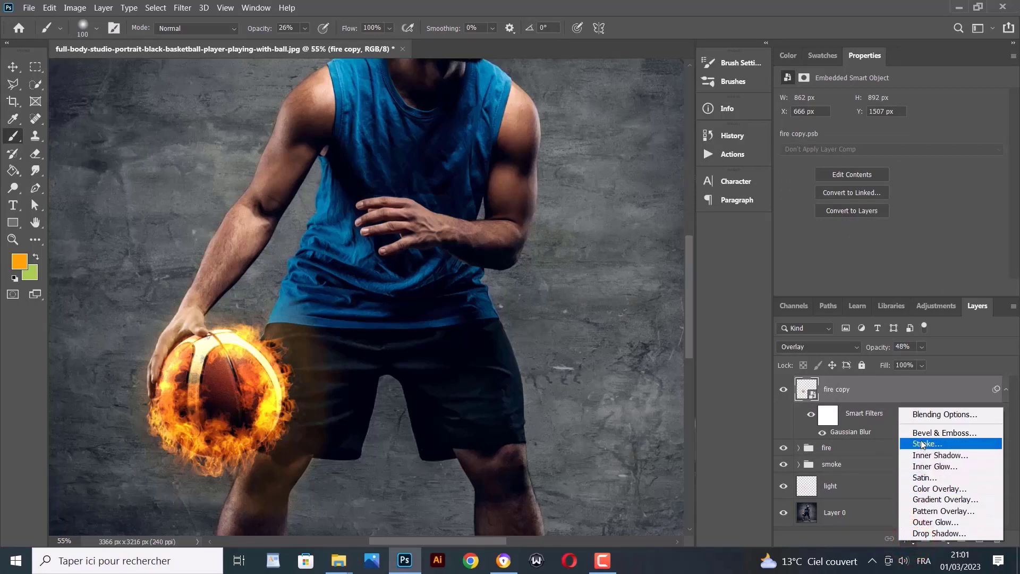
pyautogui.click(952, 521)
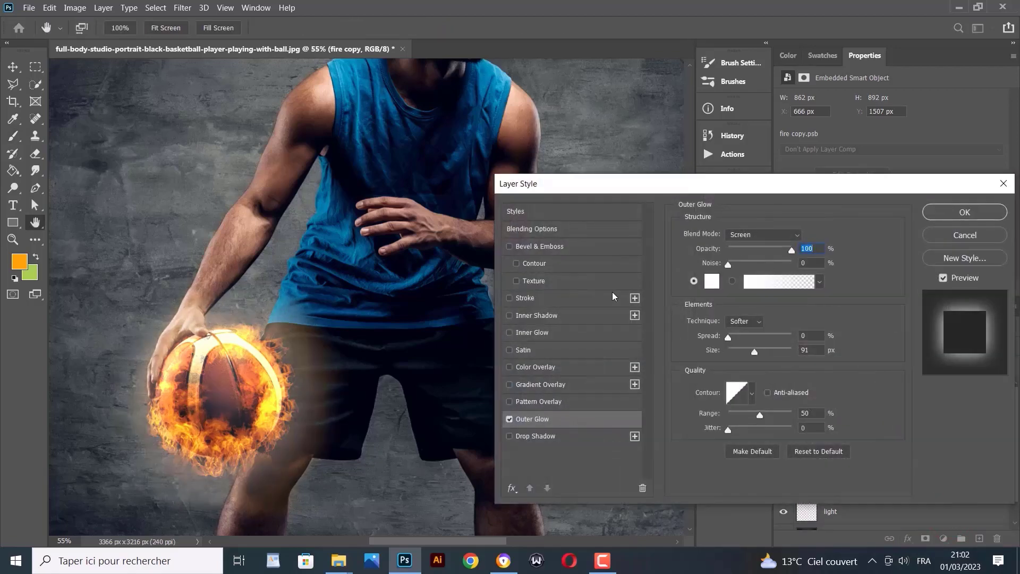
pyautogui.click(712, 282)
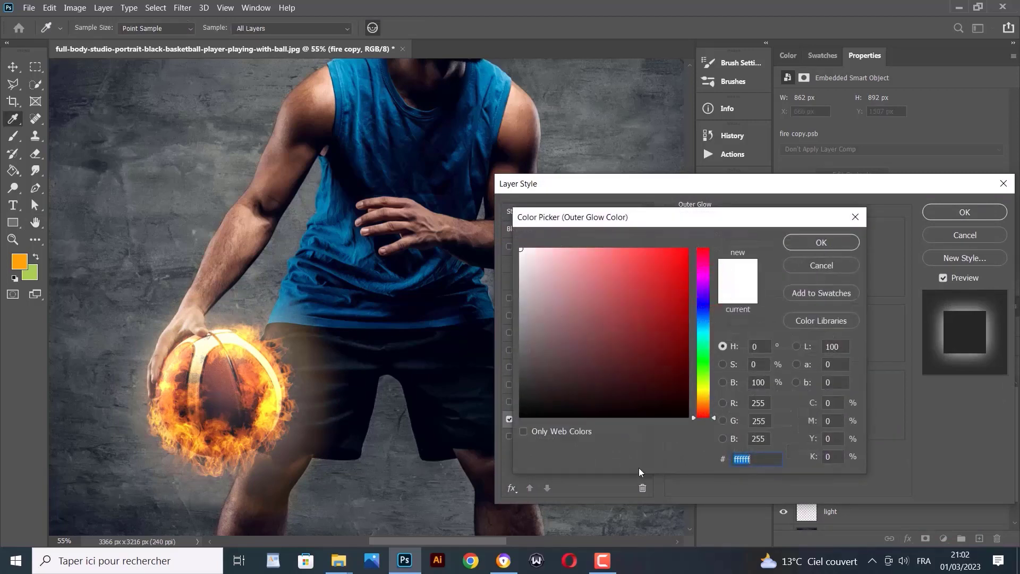
pyautogui.write('ff0000')
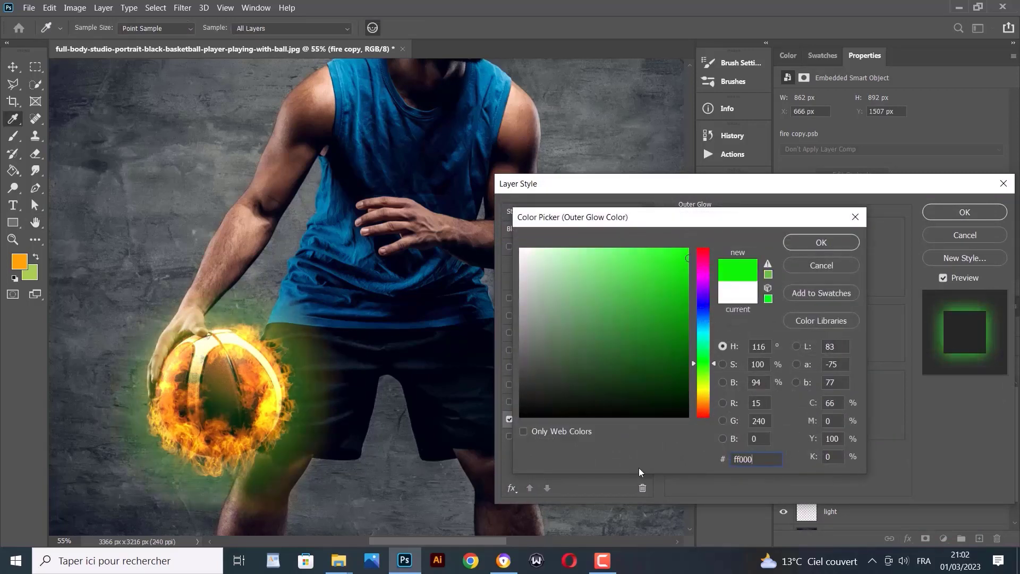
pyautogui.click(824, 242)
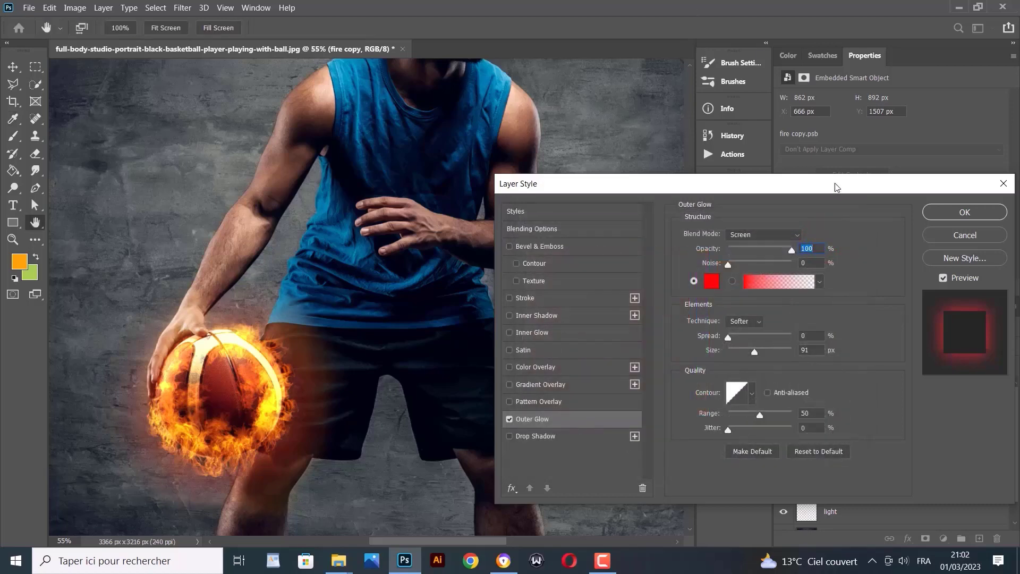
# Set the Outer Glow to Pin Light, opacity 60, size 1 px, range 100, and apply it
pyautogui.click(777, 233)
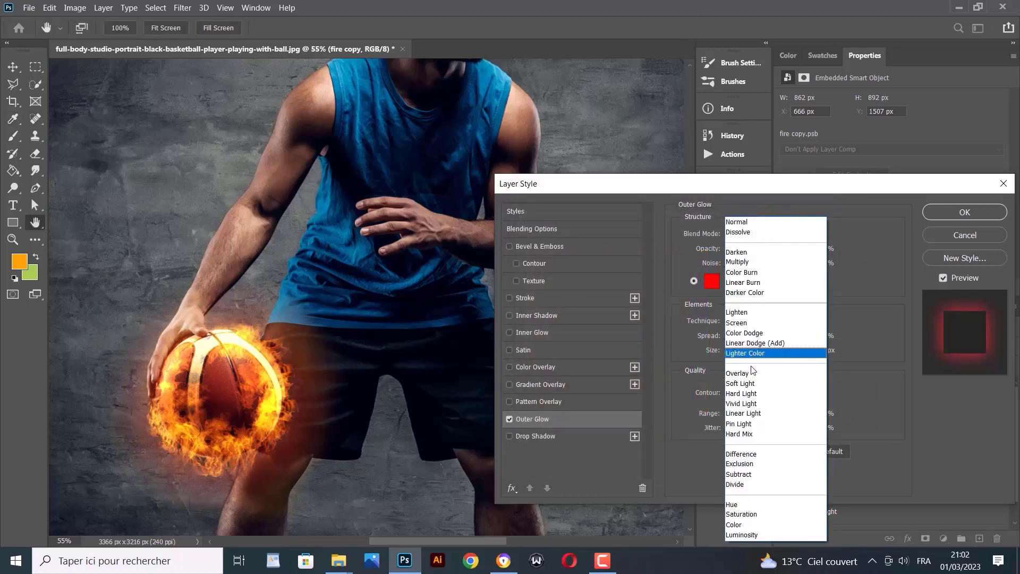
pyautogui.click(755, 423)
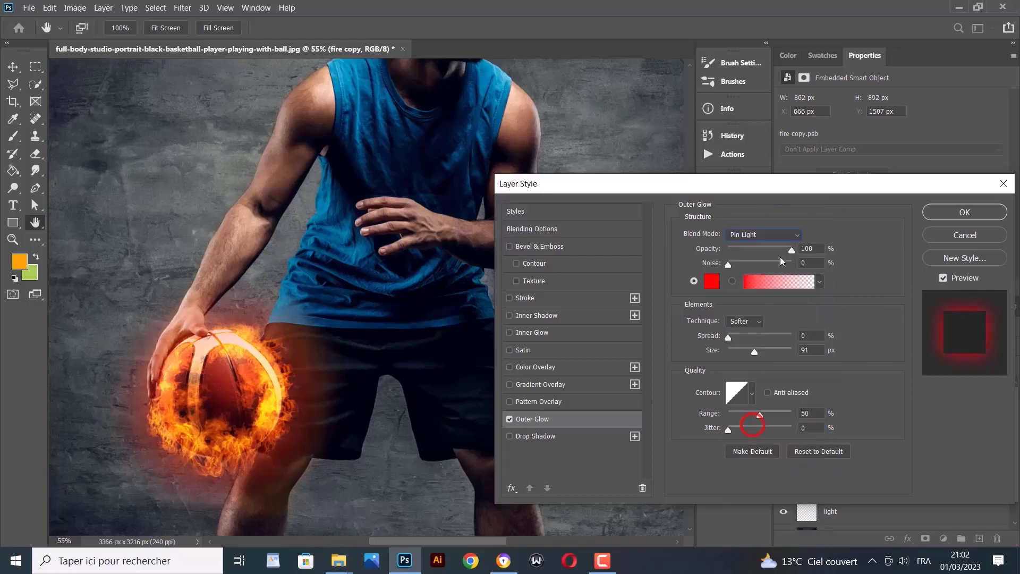
pyautogui.doubleClick(817, 249)
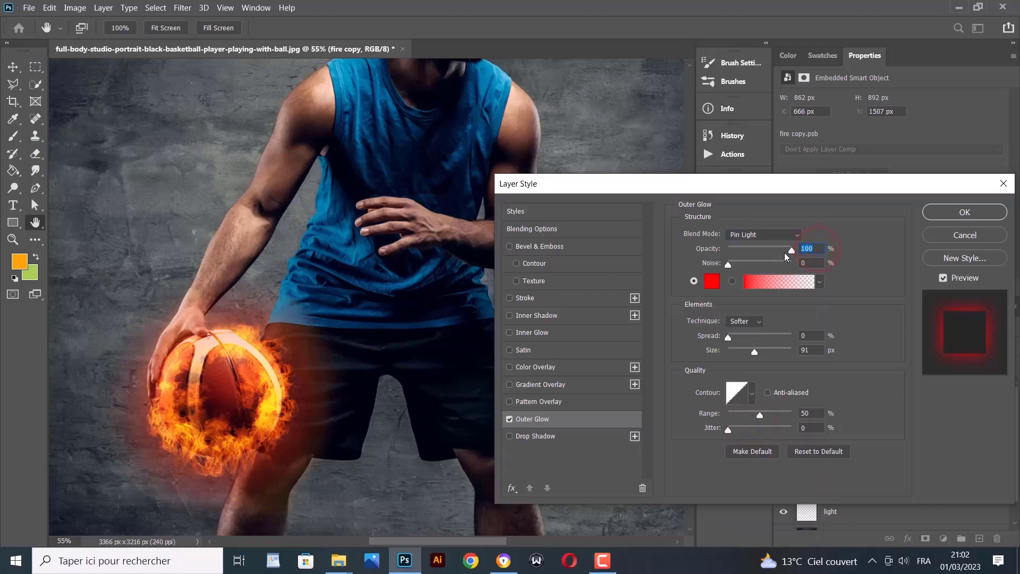
pyautogui.write('60')
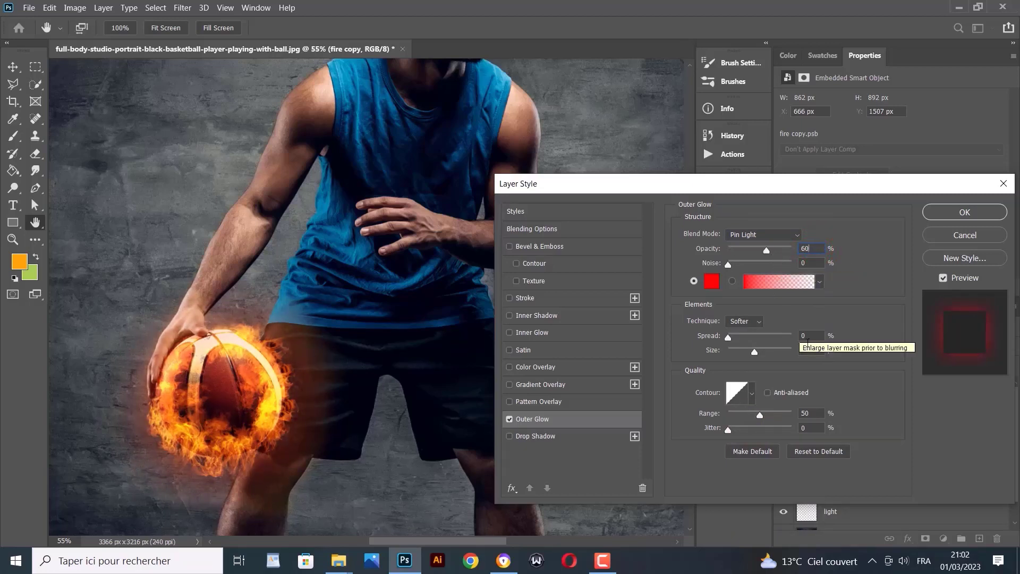
pyautogui.click(813, 349)
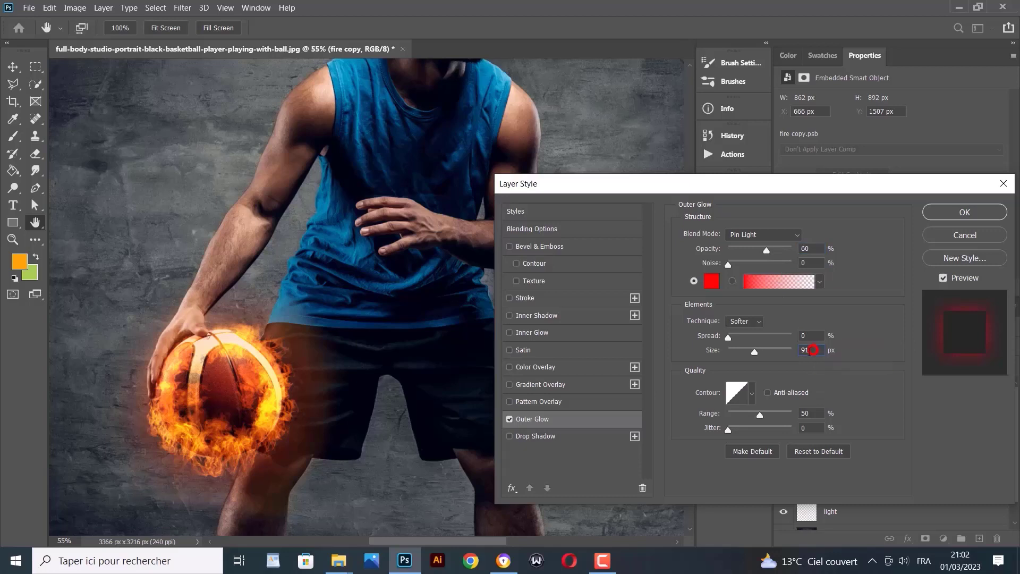
pyautogui.write('1')
pyautogui.click(865, 387)
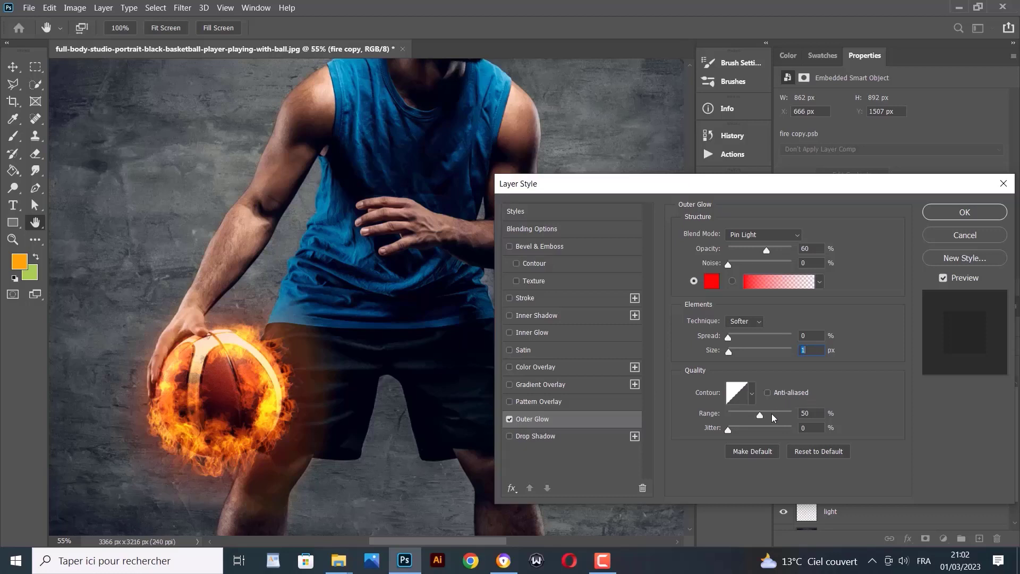
pyautogui.moveTo(760, 414); pyautogui.dragTo(797, 420)
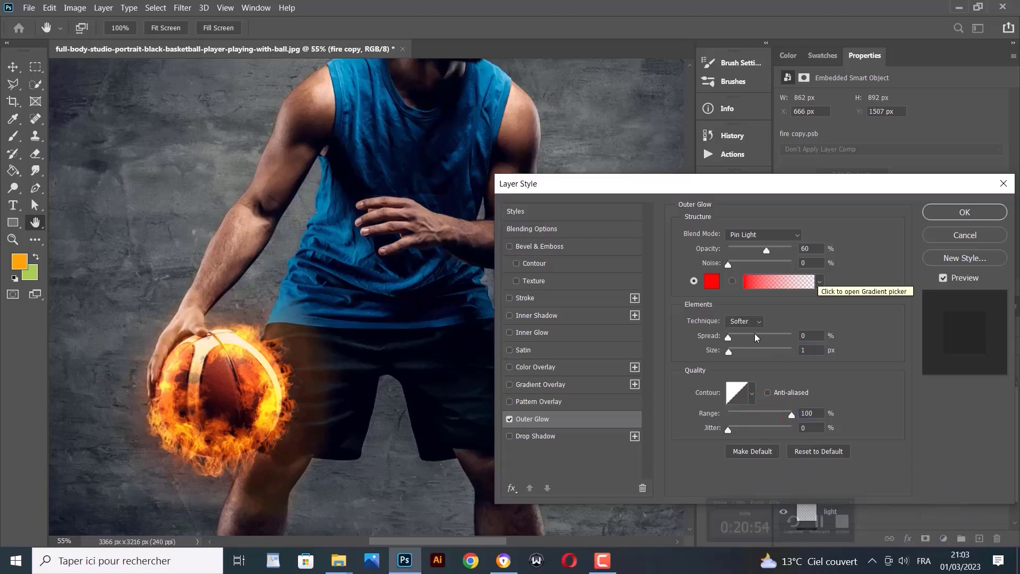
pyautogui.click(602, 561)
pyautogui.click(956, 518)
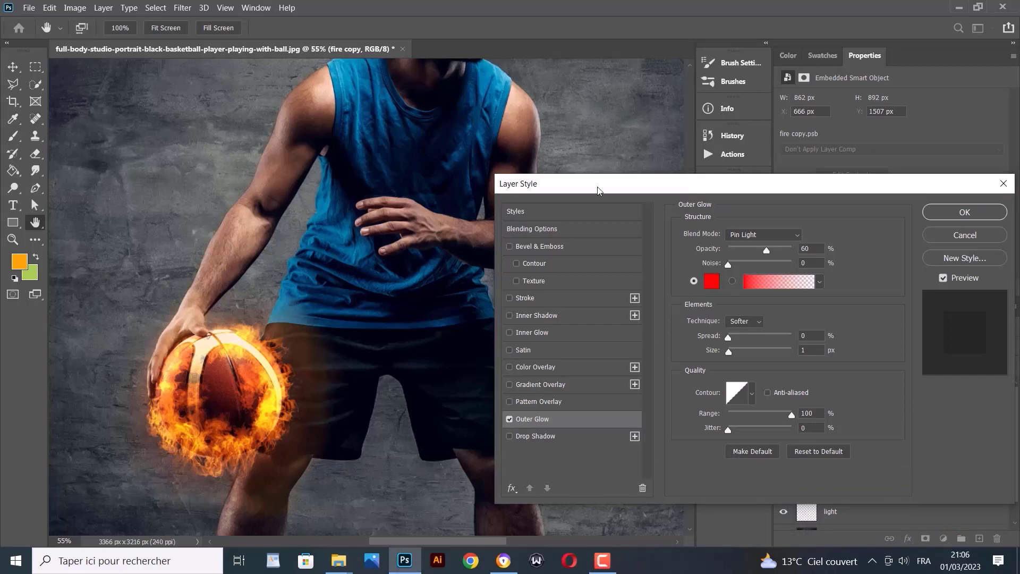
pyautogui.moveTo(694, 185); pyautogui.dragTo(613, 202)
pyautogui.click(888, 230)
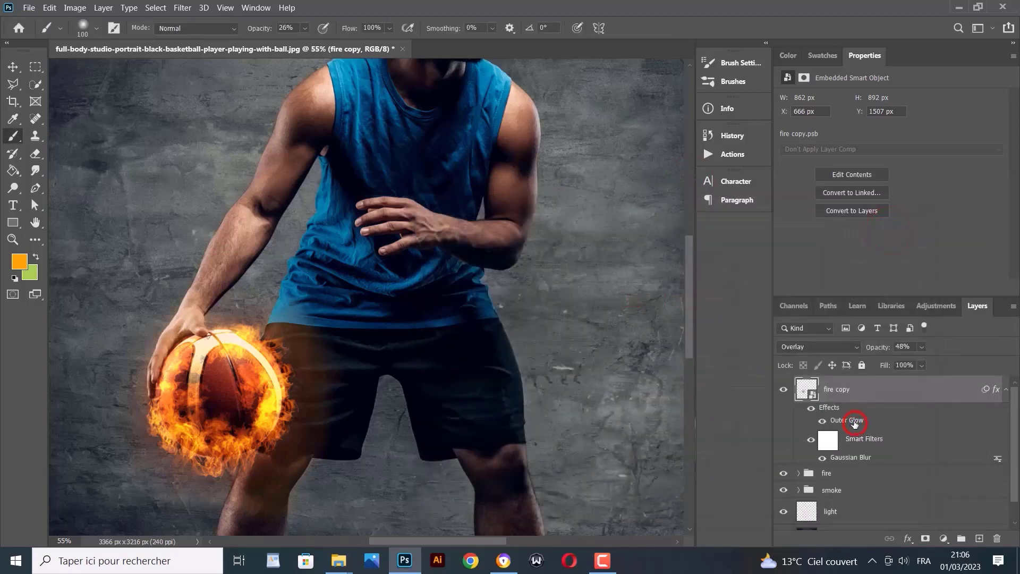
# Lower fire copy's Outer Glow opacity to 42% and compare it hidden
pyautogui.doubleClick(853, 423)
pyautogui.doubleClick(861, 425)
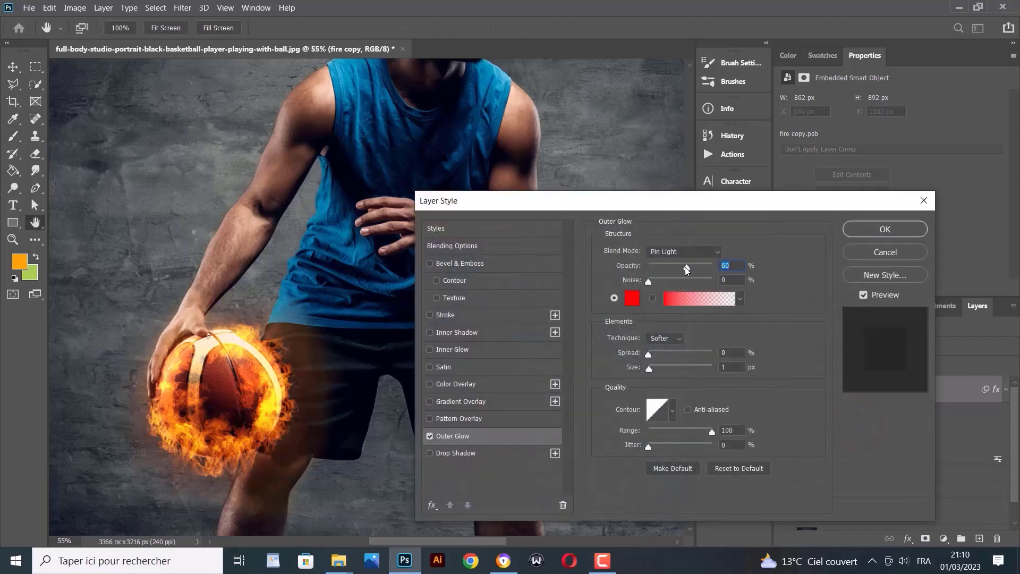
pyautogui.moveTo(687, 268)
pyautogui.mouseDown()
pyautogui.moveTo(653, 273)
pyautogui.moveTo(691, 271)
pyautogui.moveTo(667, 270)
pyautogui.moveTo(676, 270)
pyautogui.mouseUp()
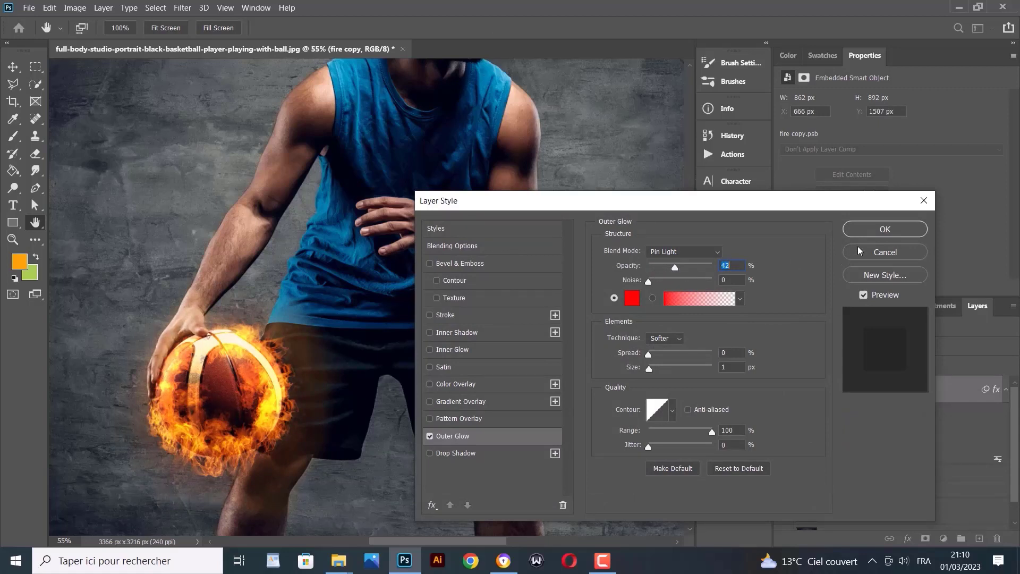
pyautogui.click(882, 228)
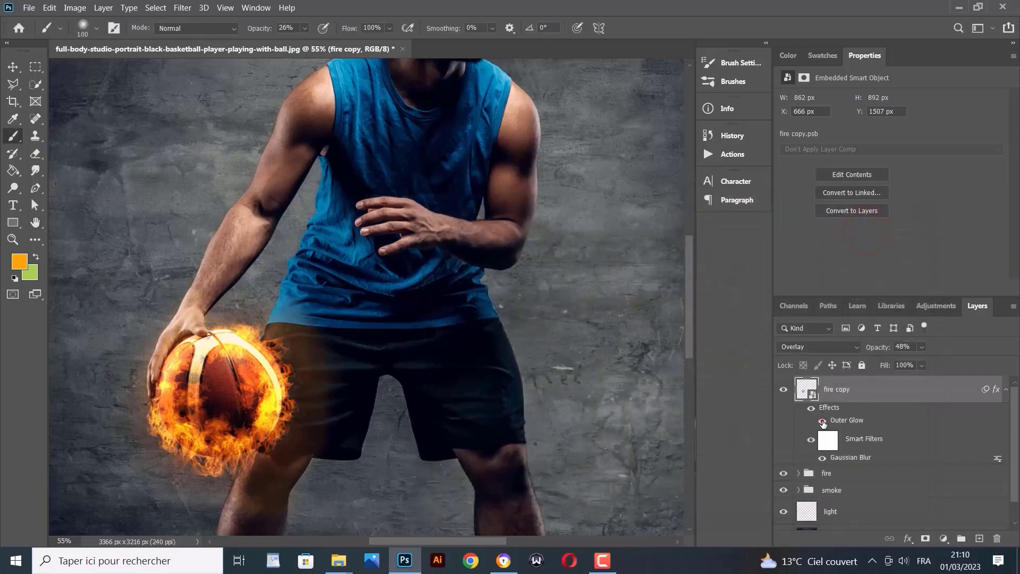
pyautogui.click(822, 423)
# Compare the fire layer's outer glow, then add a new empty Layer 4 above fire copy
pyautogui.click(823, 423)
pyautogui.click(822, 423)
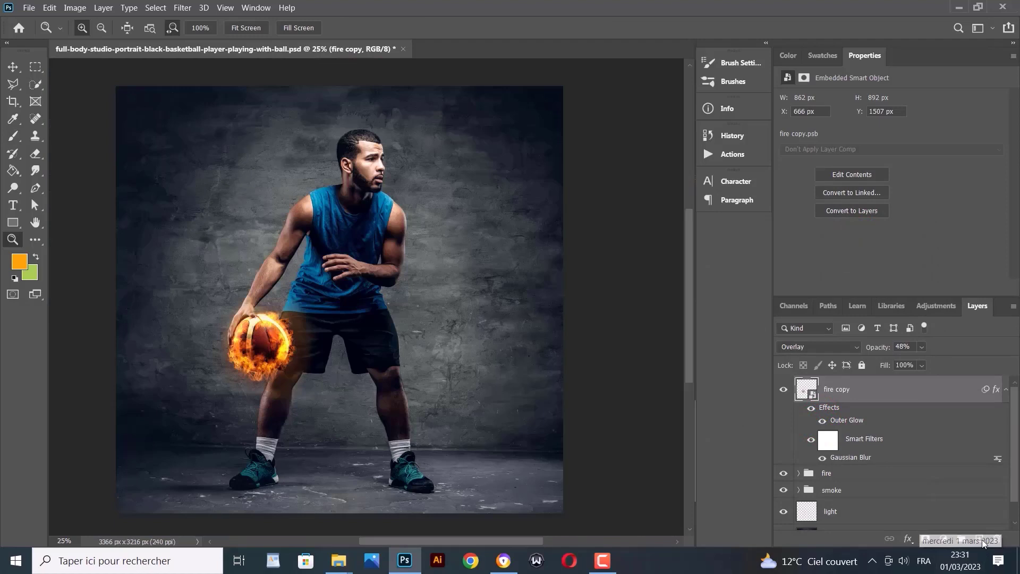
pyautogui.click(979, 539)
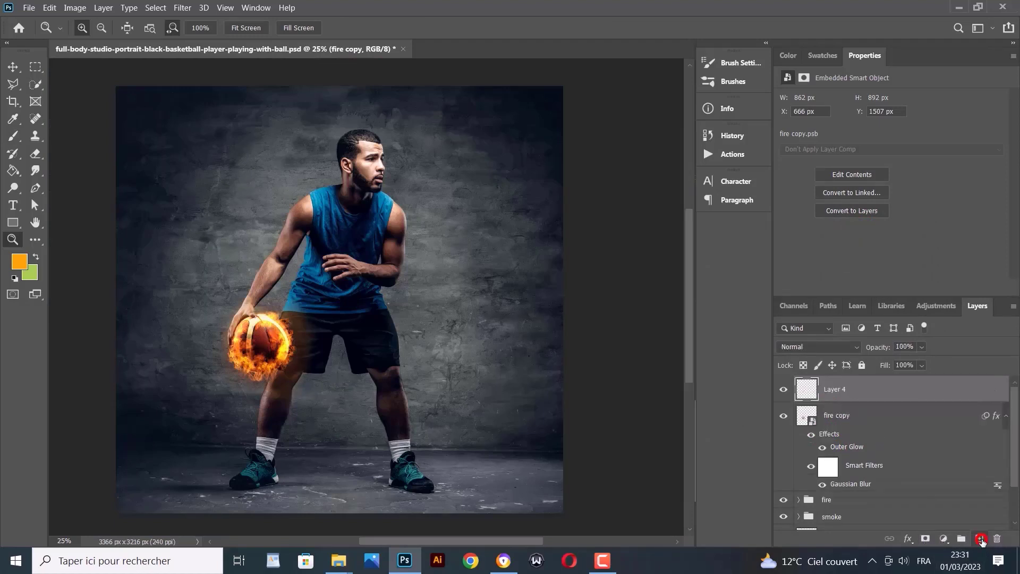
# Select the Brush tool with the Particles1 brush preset
pyautogui.click(8, 135)
pyautogui.click(96, 28)
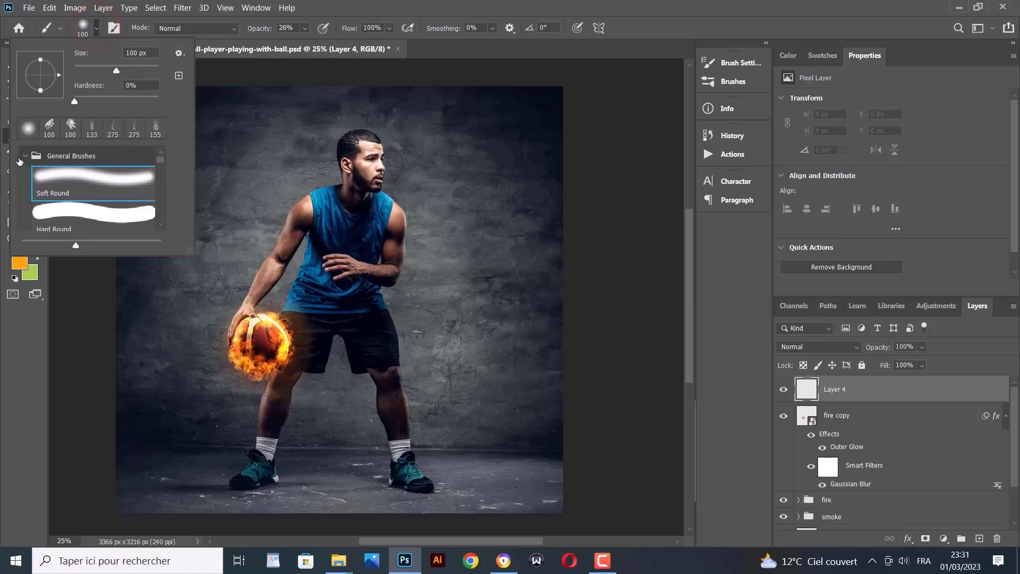
pyautogui.click(19, 159)
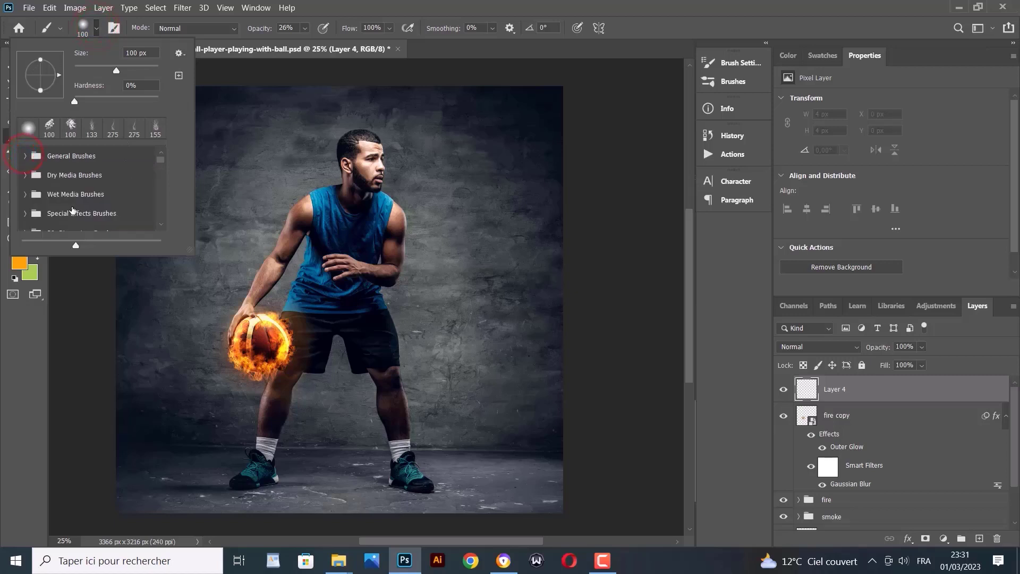
pyautogui.scroll(-2, 73, 210)
pyautogui.scroll(-5, 73, 210)
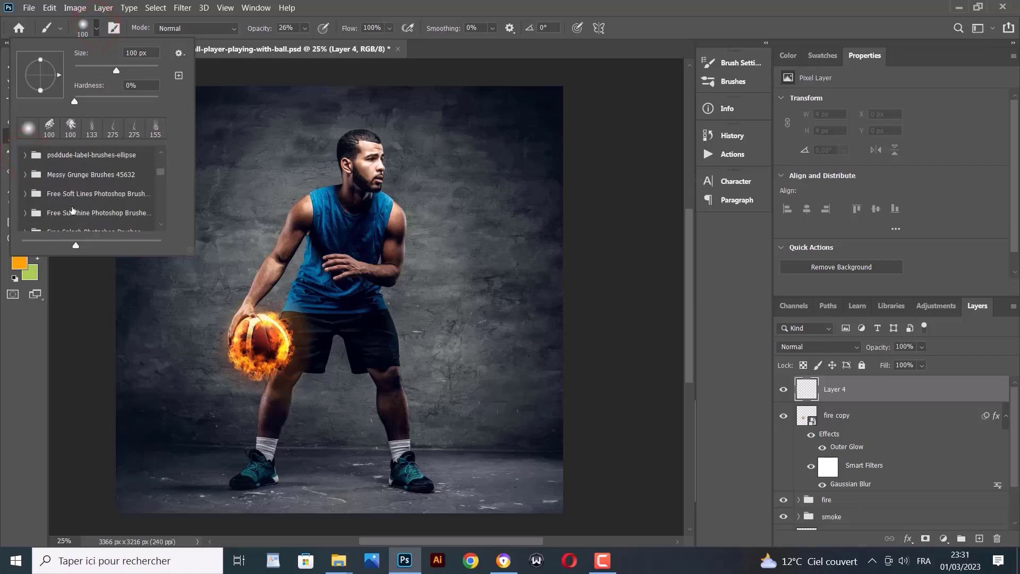
pyautogui.click(160, 176)
pyautogui.moveTo(161, 176); pyautogui.dragTo(167, 231)
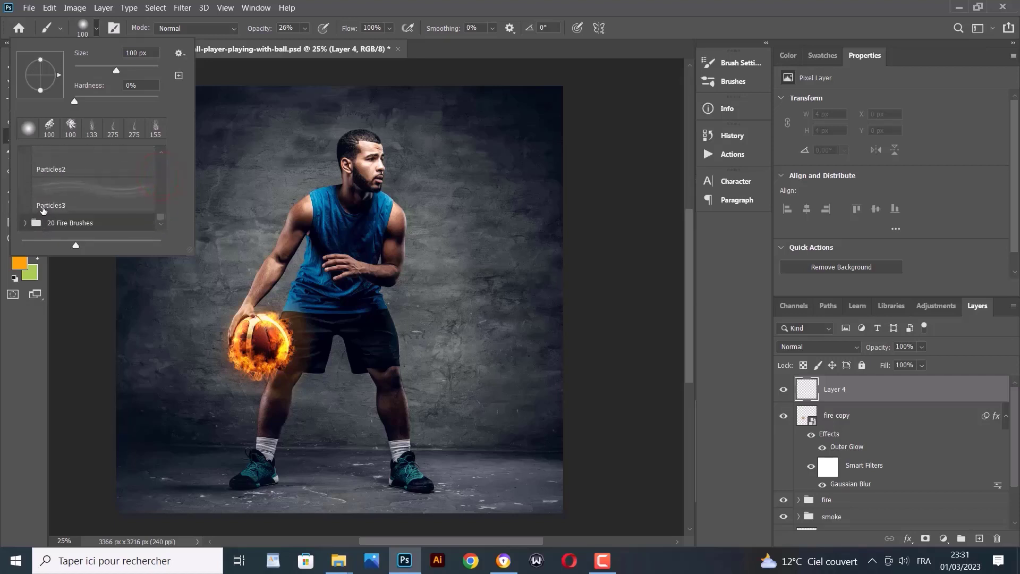
pyautogui.scroll(3, 55, 193)
pyautogui.click(57, 190)
pyautogui.moveTo(153, 72); pyautogui.dragTo(152, 72)
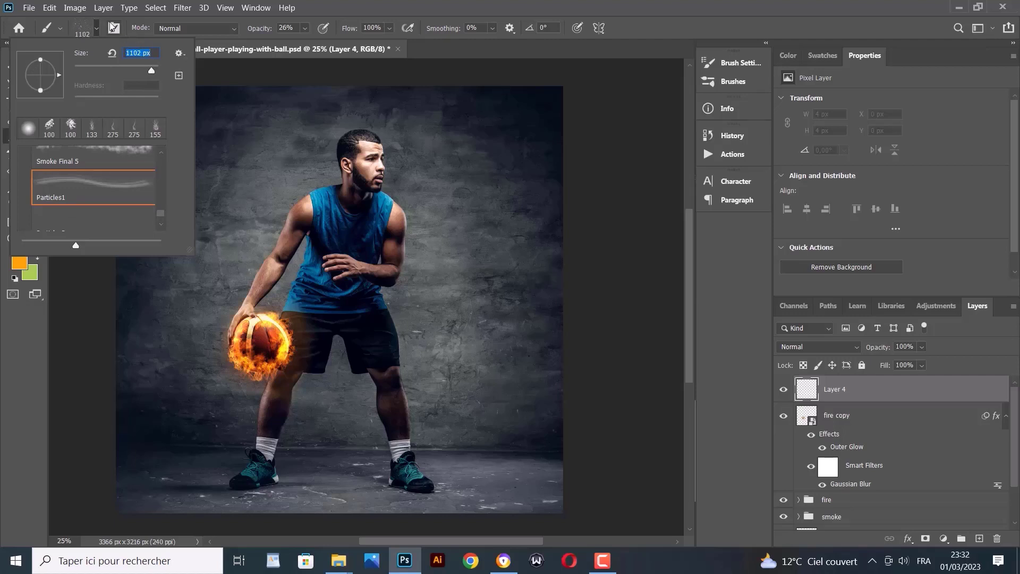
pyautogui.click(98, 28)
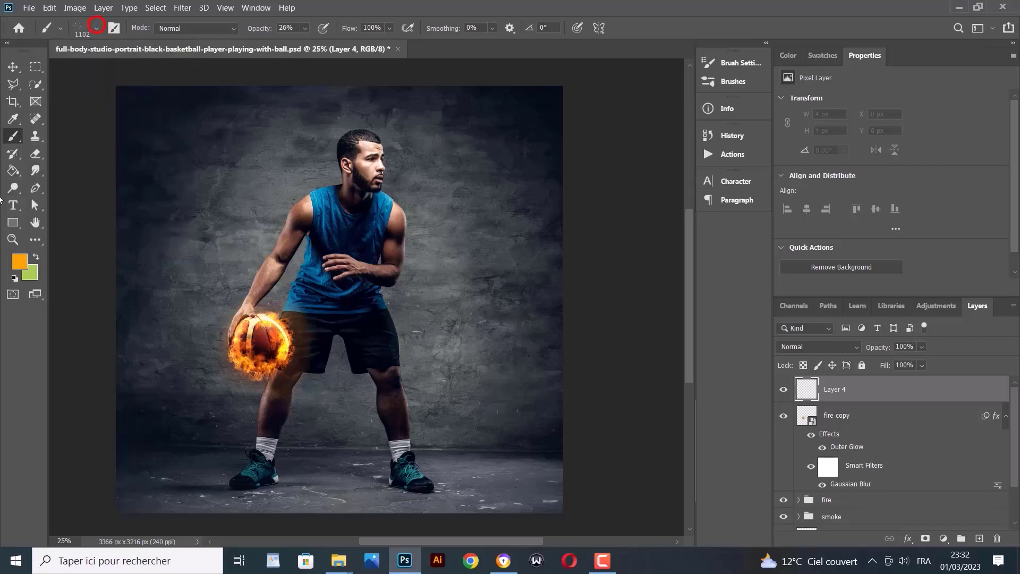
# Set the foreground colour to white (ffffff) and the brush opacity to 100%
pyautogui.click(17, 264)
pyautogui.write('ffffff')
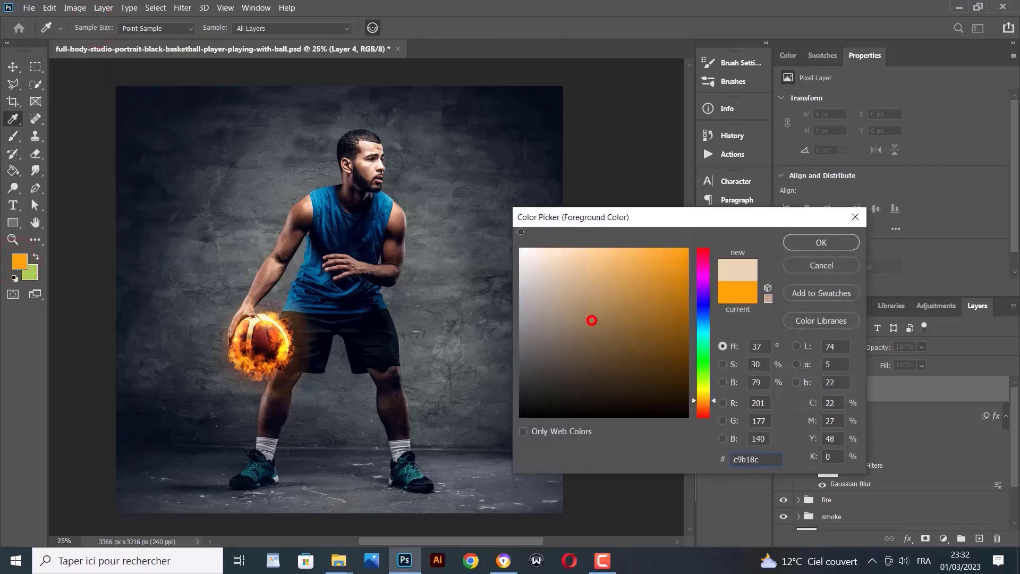
pyautogui.click(821, 242)
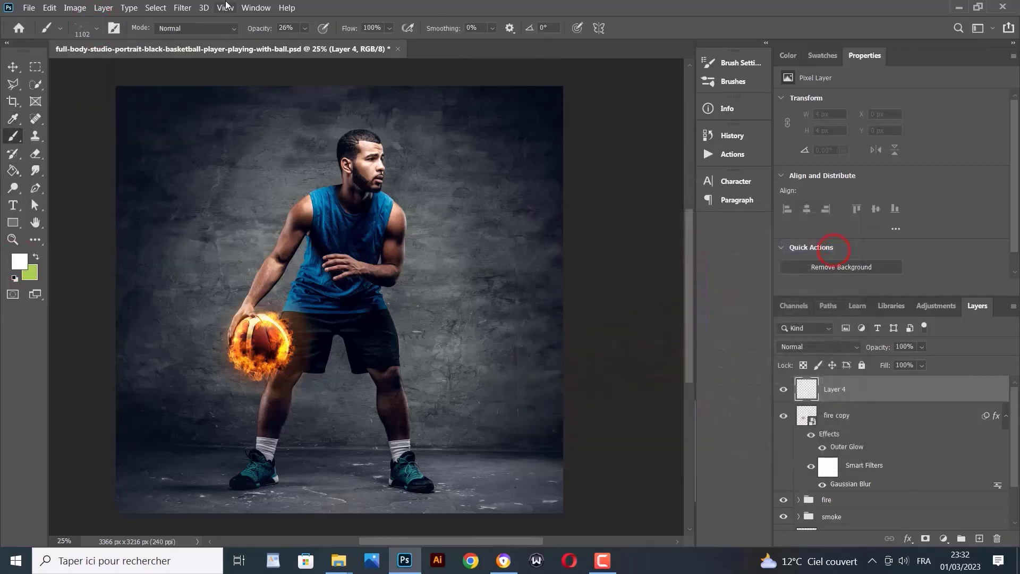
pyautogui.click(304, 28)
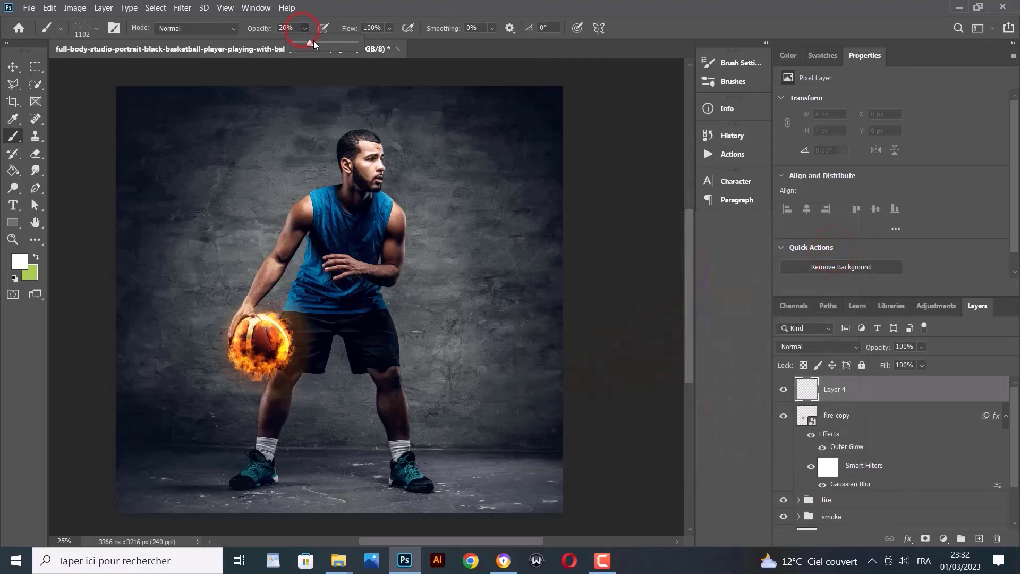
pyautogui.moveTo(313, 41); pyautogui.dragTo(375, 62)
pyautogui.click(357, 44)
pyautogui.click(357, 45)
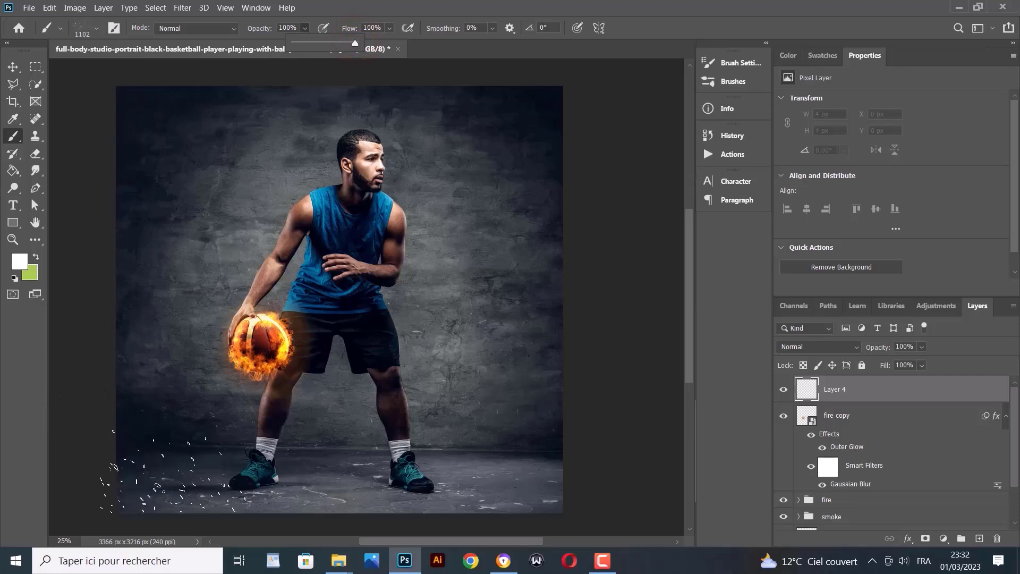
# Paint sparks on the floor, then rotate Particles1 to 140° and paint left of the ball and between the legs
pyautogui.click(184, 460)
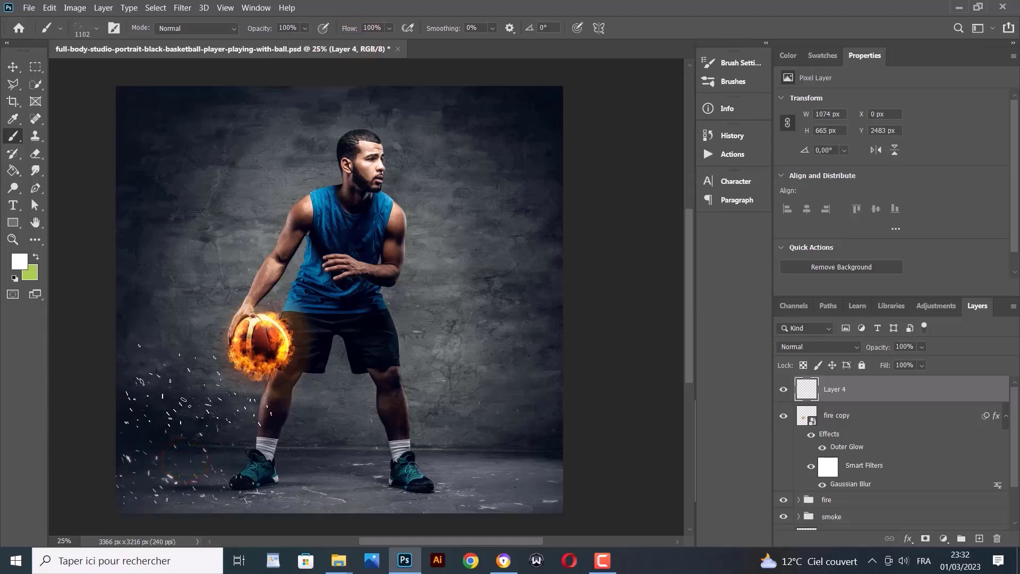
pyautogui.click(327, 469)
pyautogui.click(483, 456)
pyautogui.click(96, 32)
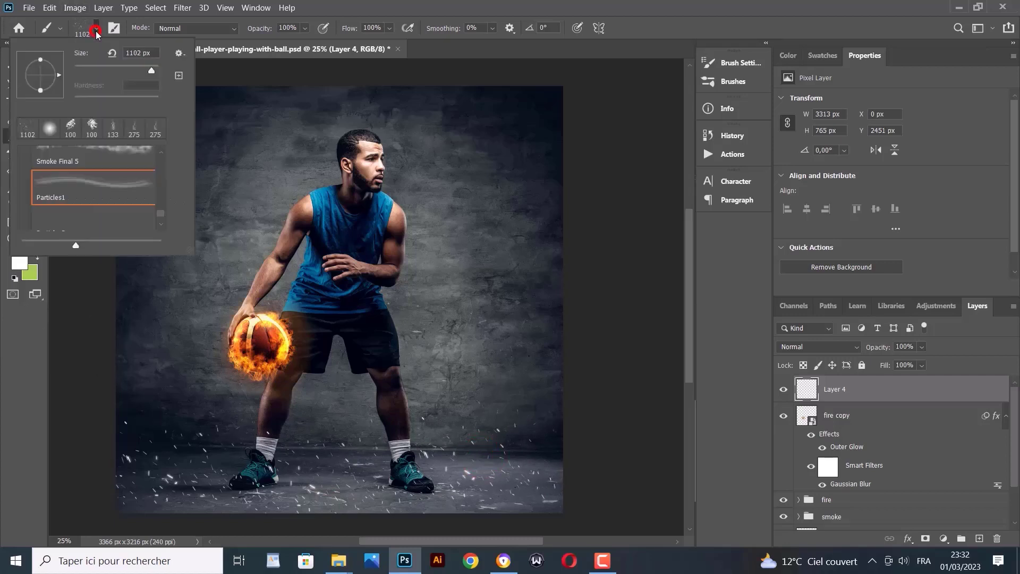
pyautogui.moveTo(33, 72); pyautogui.dragTo(34, 70)
pyautogui.click(164, 354)
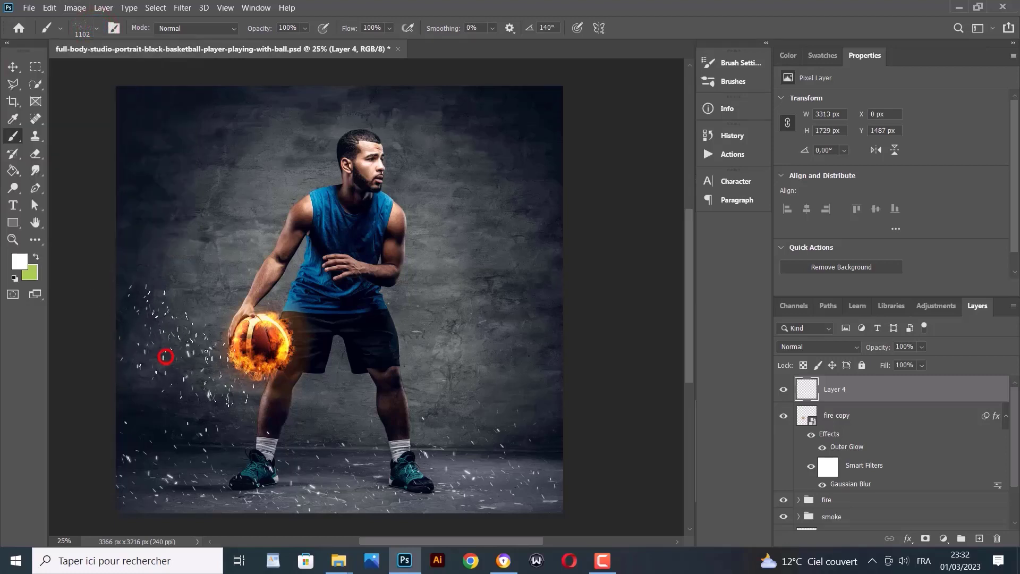
pyautogui.click(161, 397)
pyautogui.click(343, 447)
# Switch to the Particles2 brush and paint specks around the ball and toward the top
pyautogui.click(97, 29)
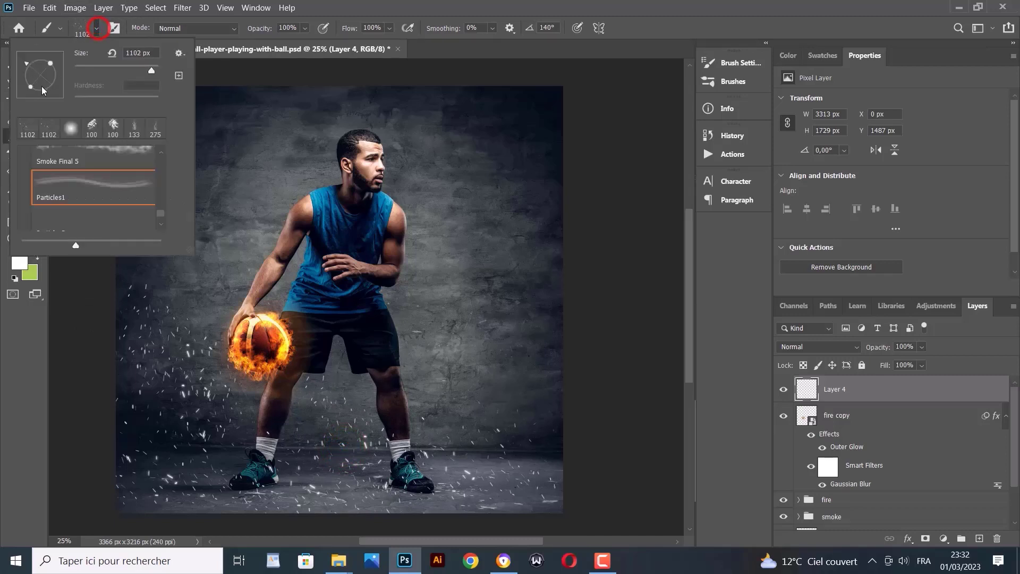
pyautogui.click(83, 224)
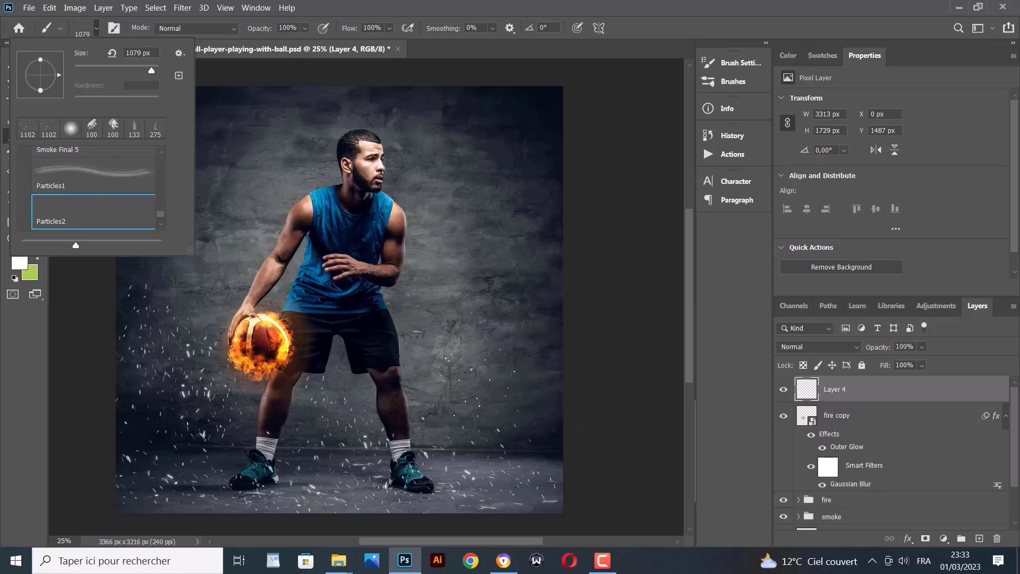
pyautogui.click(515, 397)
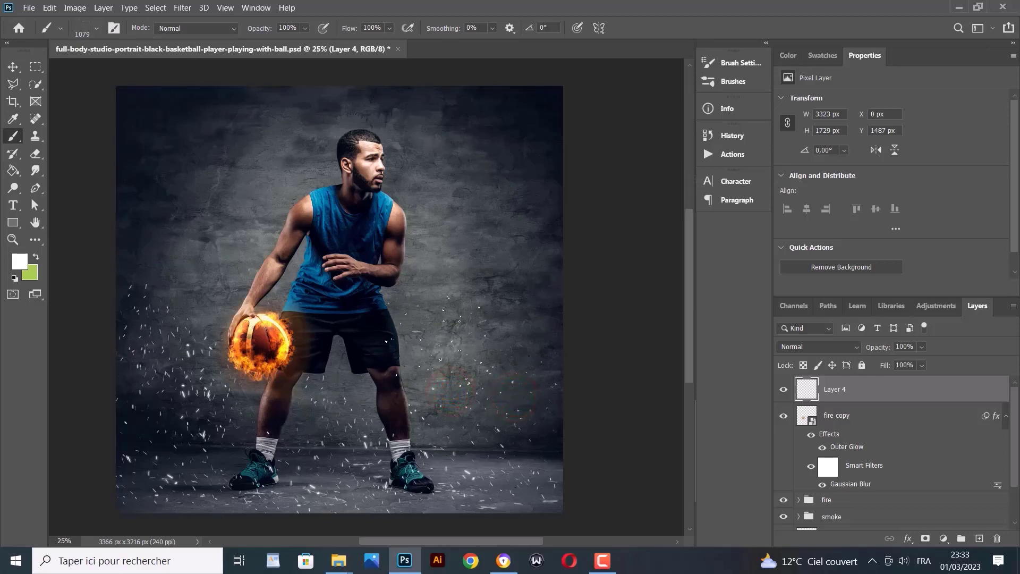
pyautogui.click(442, 339)
pyautogui.click(190, 254)
pyautogui.click(215, 225)
# Add more sparks above the shoulder, right of the player and near the legs
pyautogui.click(98, 28)
pyautogui.click(97, 28)
pyautogui.click(159, 190)
pyautogui.click(458, 275)
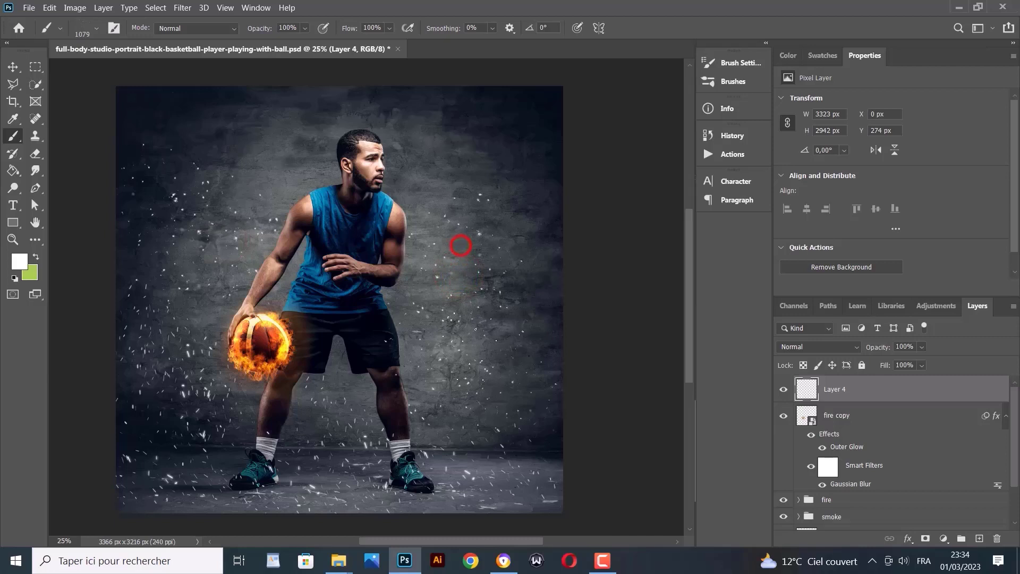
pyautogui.click(523, 273)
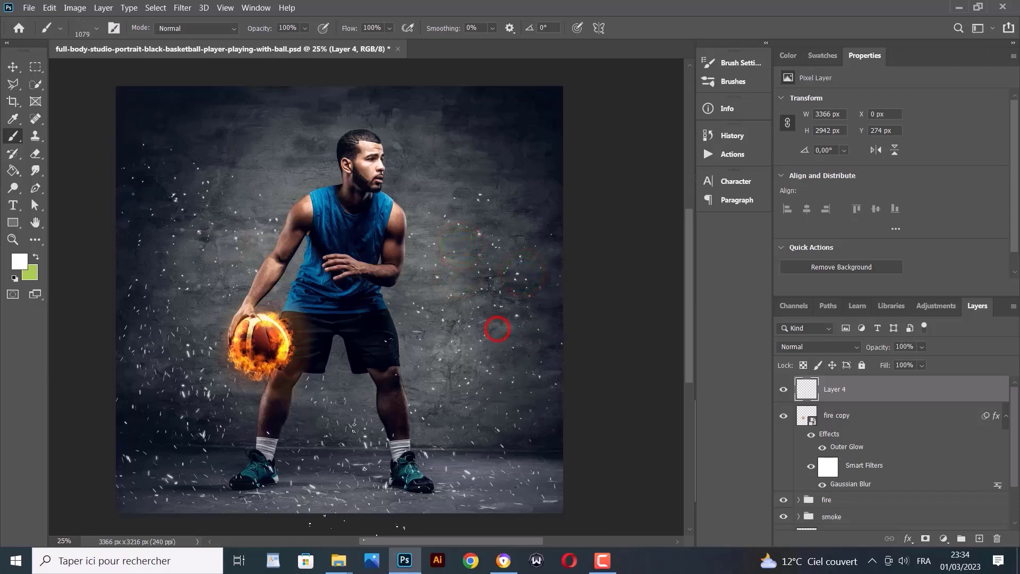
pyautogui.click(334, 423)
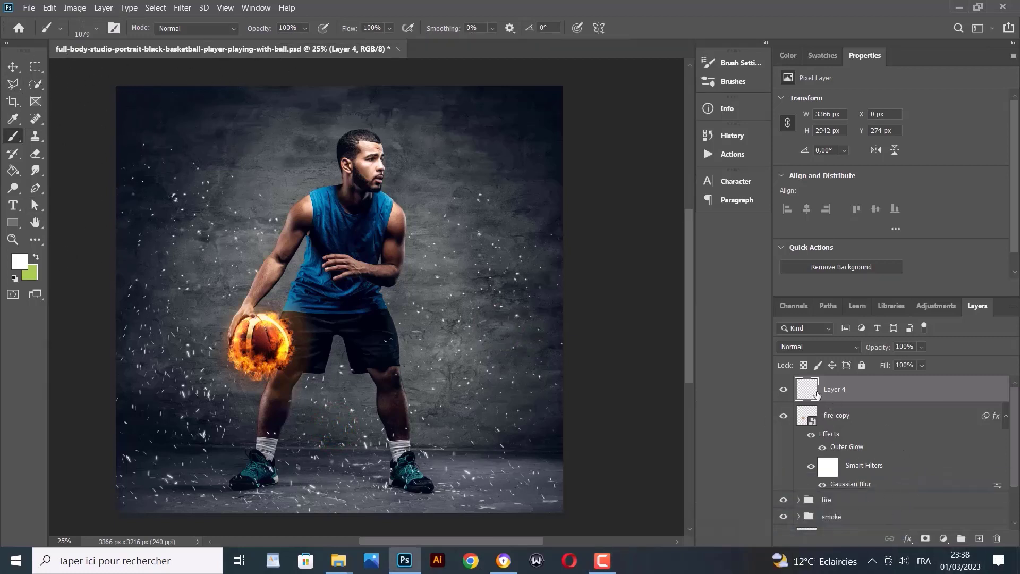
# Enable Inner Glow on Layer 4 with orange colour ff9c00
pyautogui.doubleClick(875, 393)
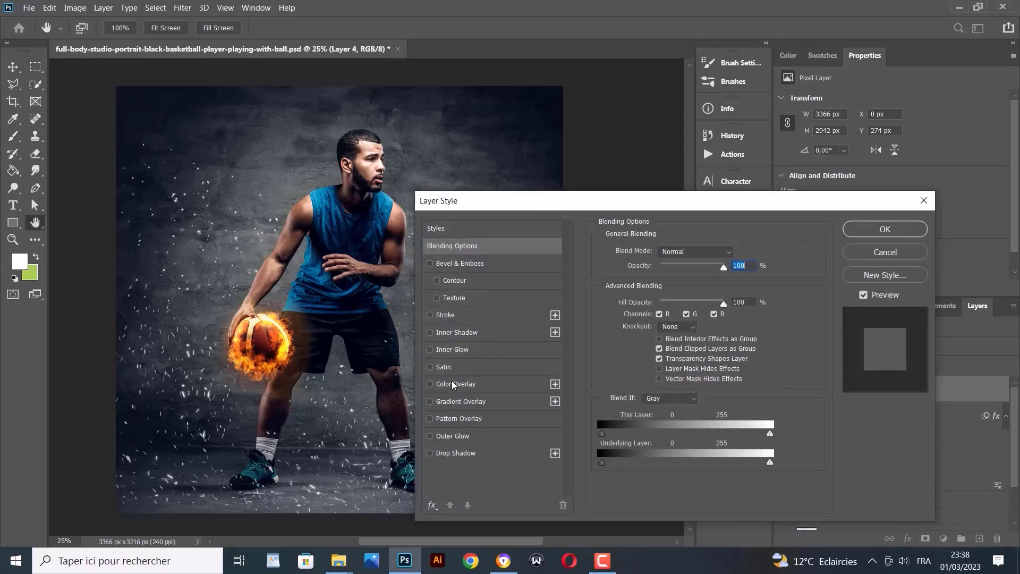
pyautogui.click(430, 350)
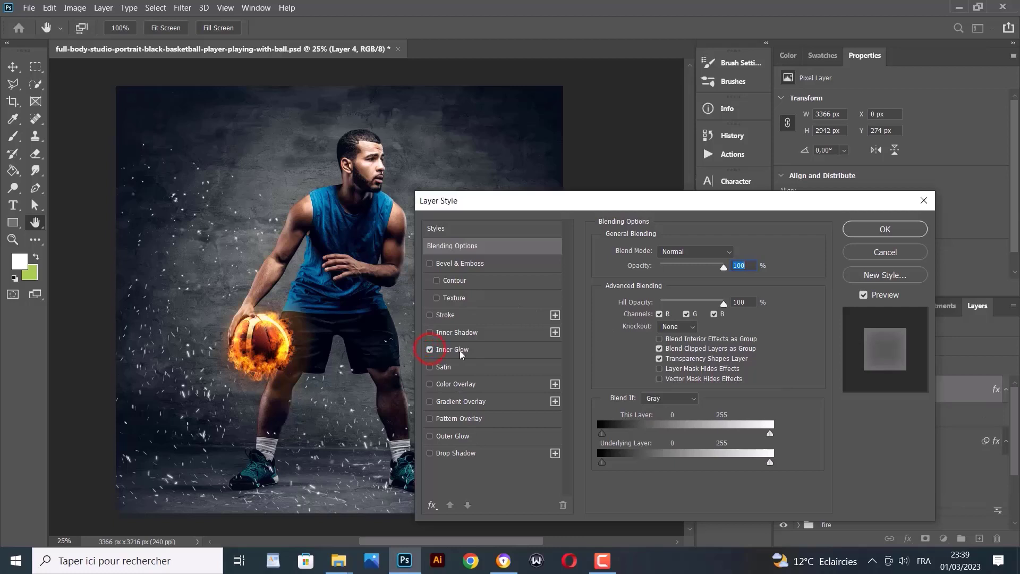
pyautogui.click(452, 350)
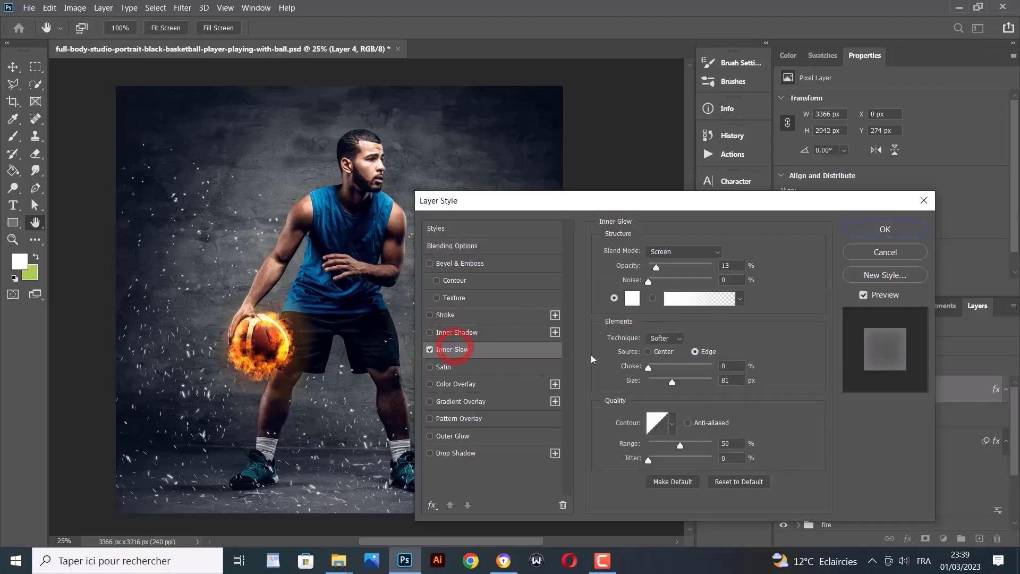
pyautogui.click(627, 302)
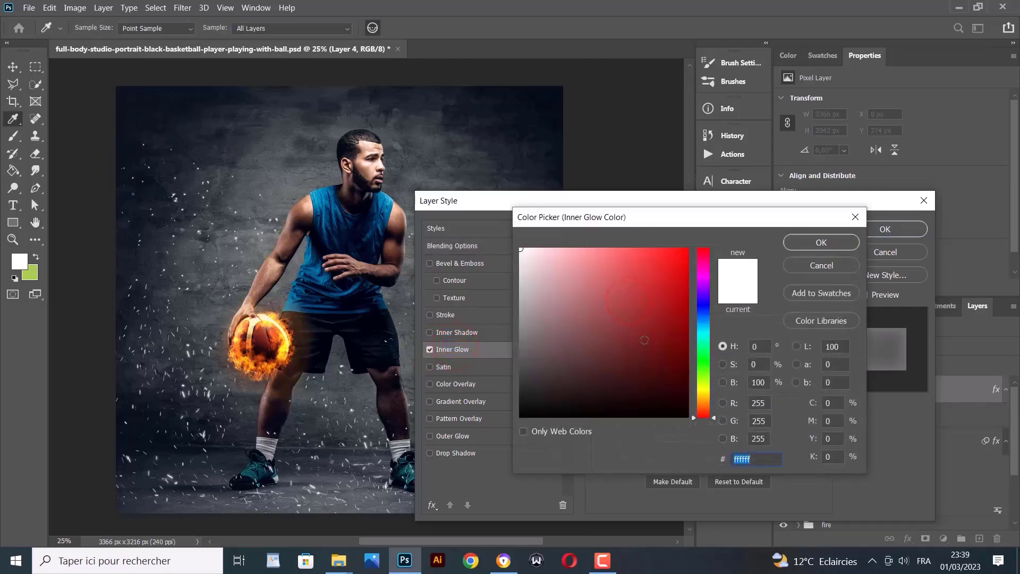
pyautogui.click(822, 55)
pyautogui.click(808, 79)
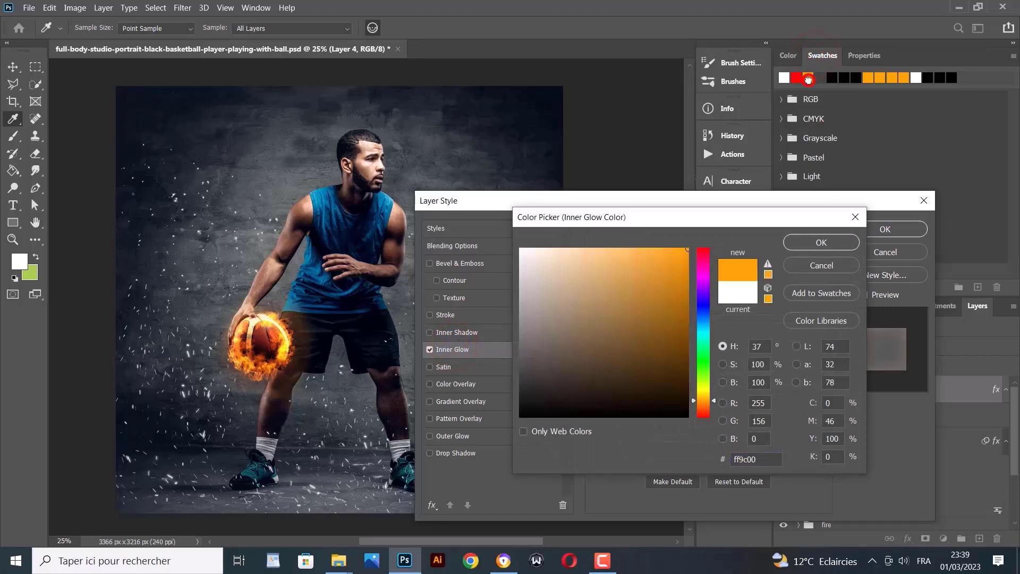
pyautogui.click(817, 246)
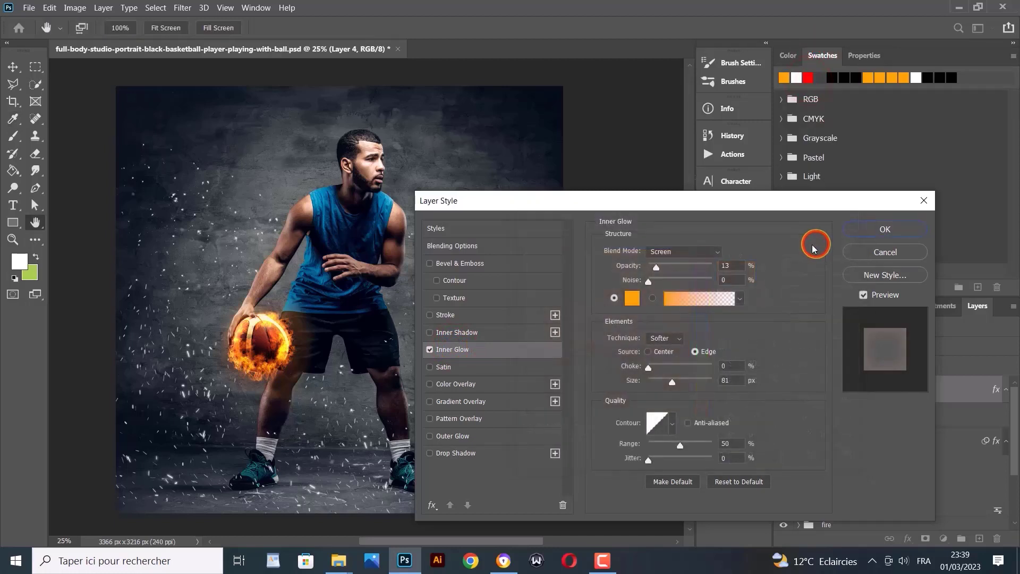
# Set the inner glow to Normal blend, 100% opacity, 5 px size and 100% range
pyautogui.moveTo(657, 268); pyautogui.dragTo(707, 269)
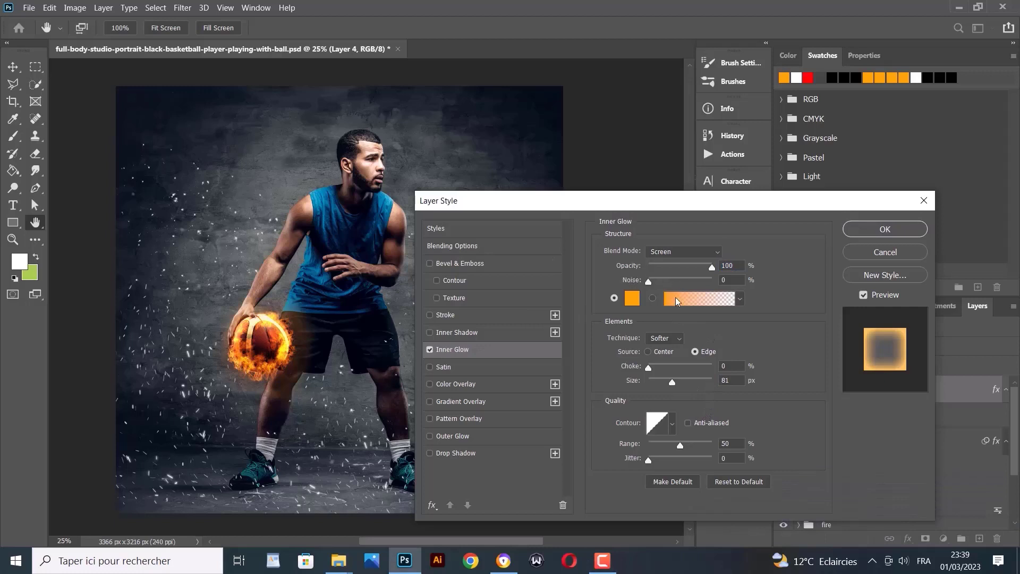
pyautogui.click(672, 253)
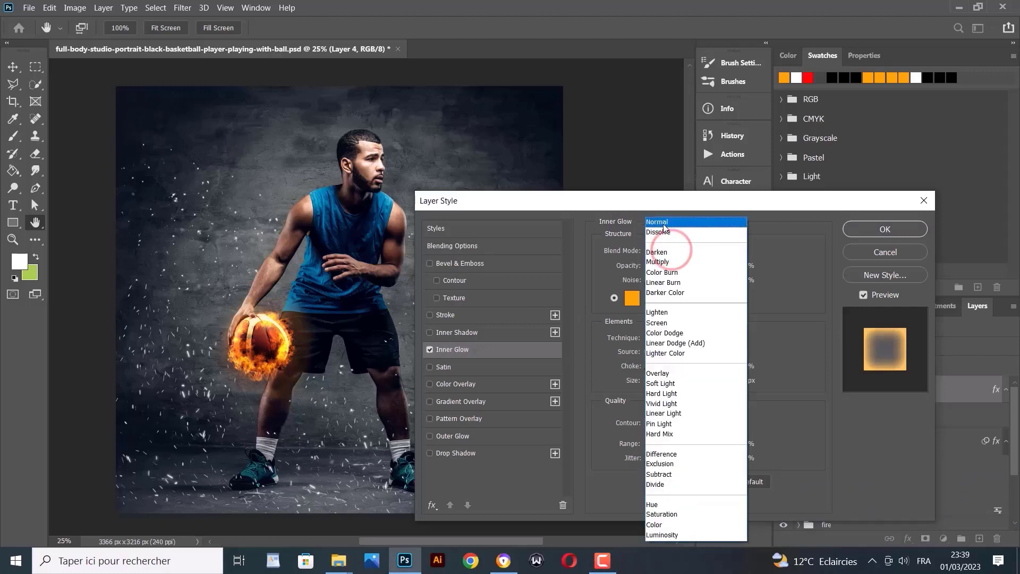
pyautogui.click(663, 225)
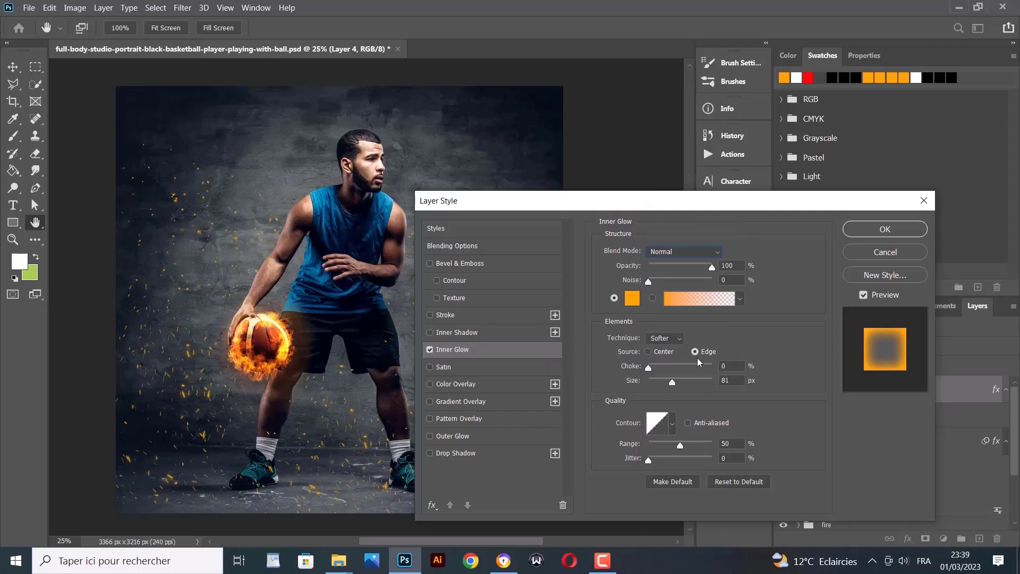
pyautogui.doubleClick(728, 380)
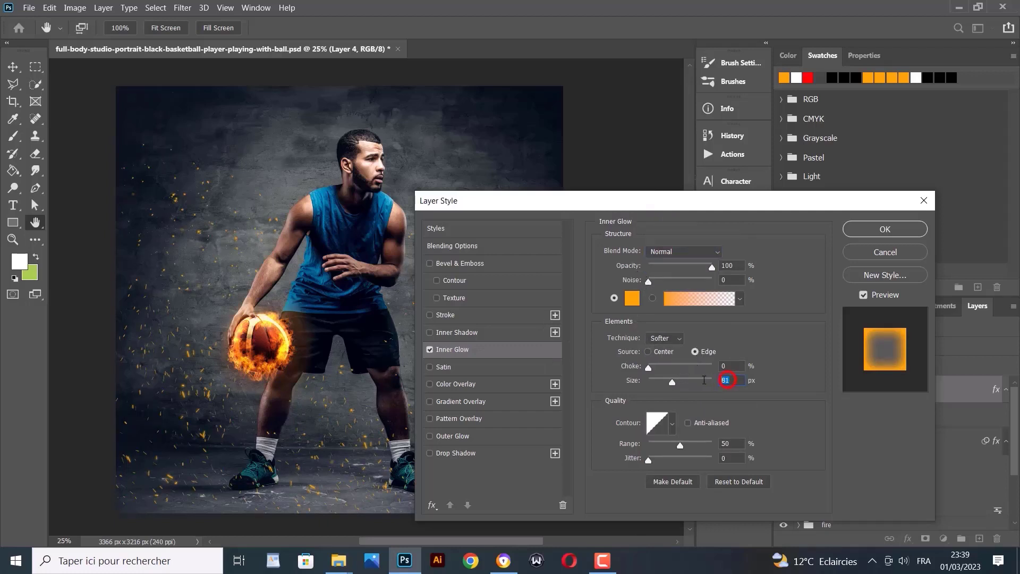
pyautogui.write('5')
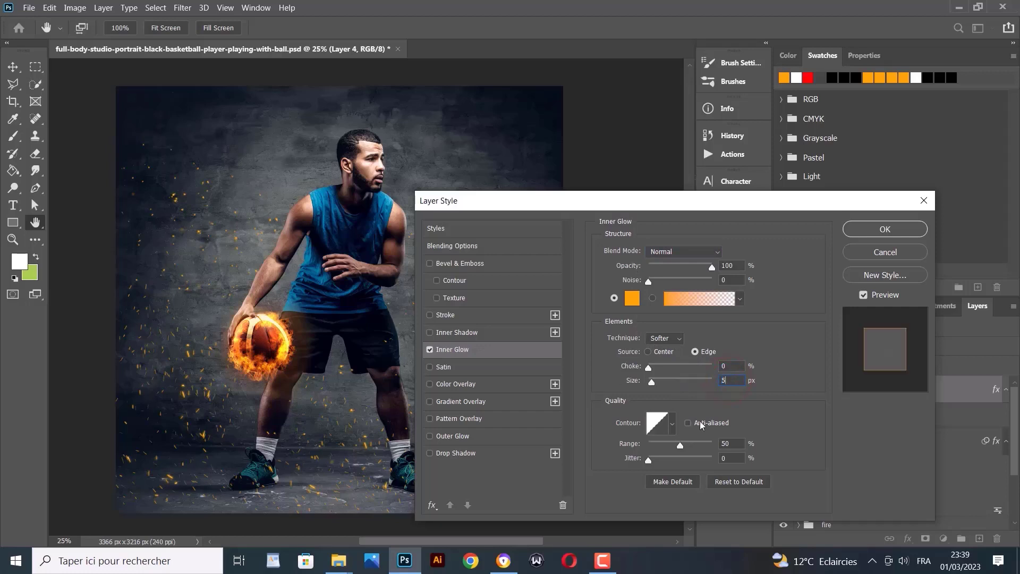
pyautogui.click(784, 415)
pyautogui.moveTo(680, 446); pyautogui.dragTo(736, 453)
pyautogui.click(727, 444)
# Add an ff4200 Outer Glow in Normal mode at 82% opacity and 87% range, then apply with OK
pyautogui.click(430, 436)
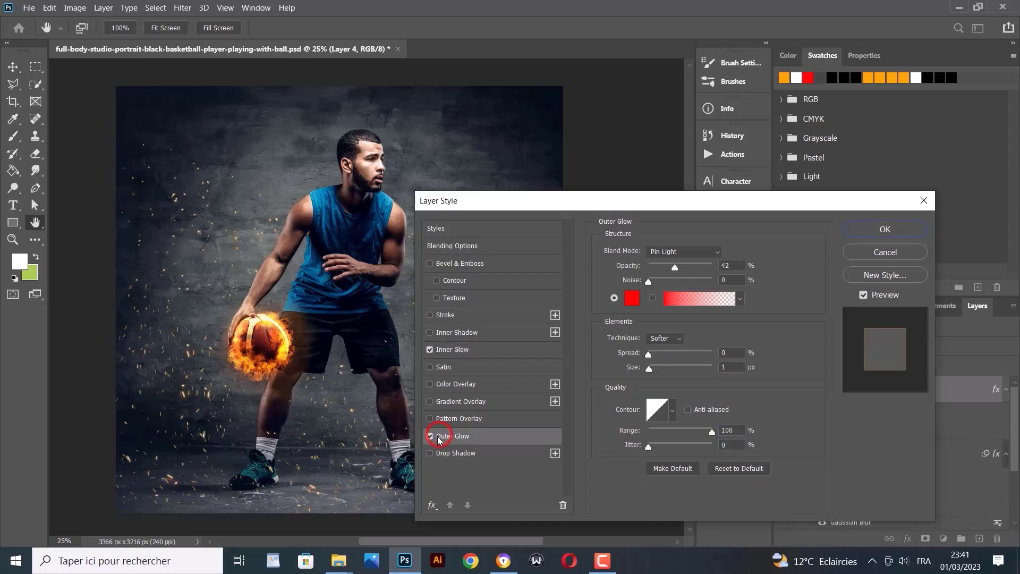
pyautogui.click(632, 298)
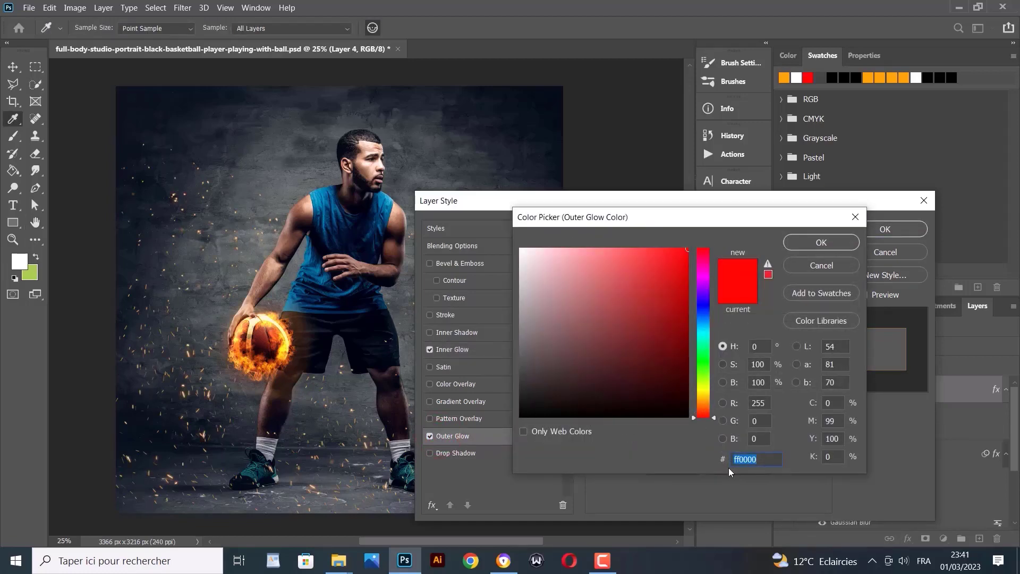
pyautogui.write('ff42')
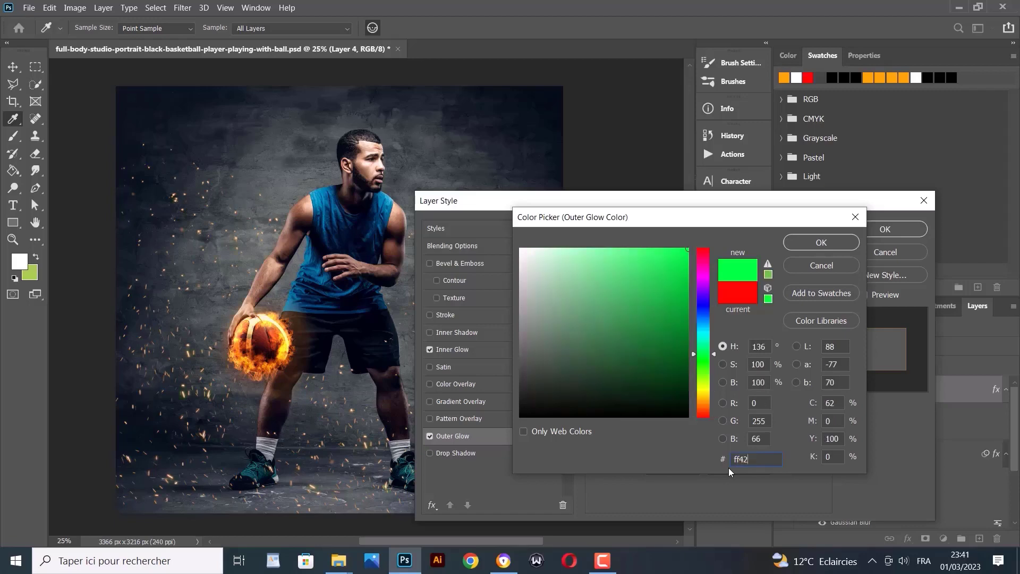
pyautogui.write('00')
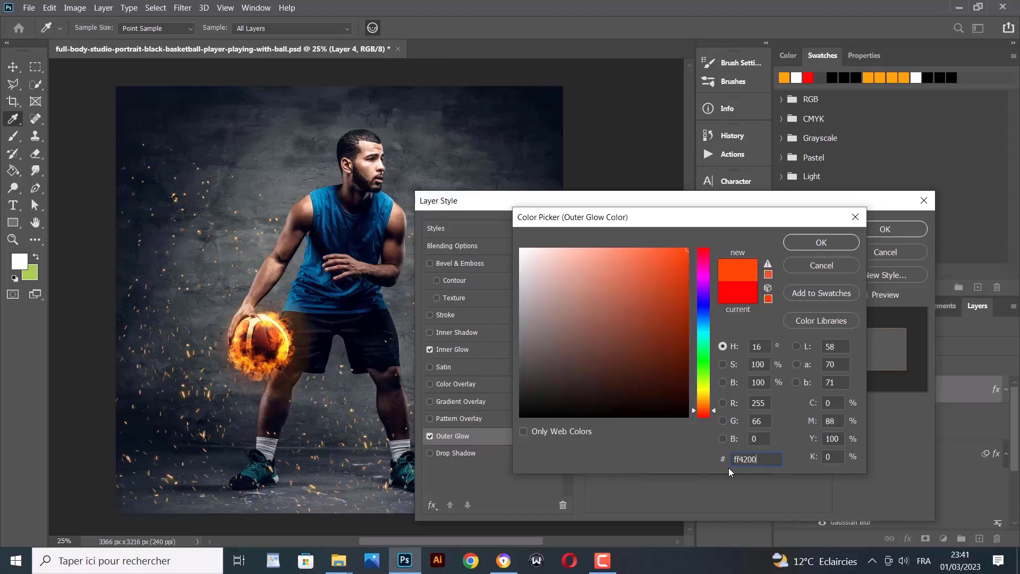
pyautogui.click(804, 243)
pyautogui.click(672, 252)
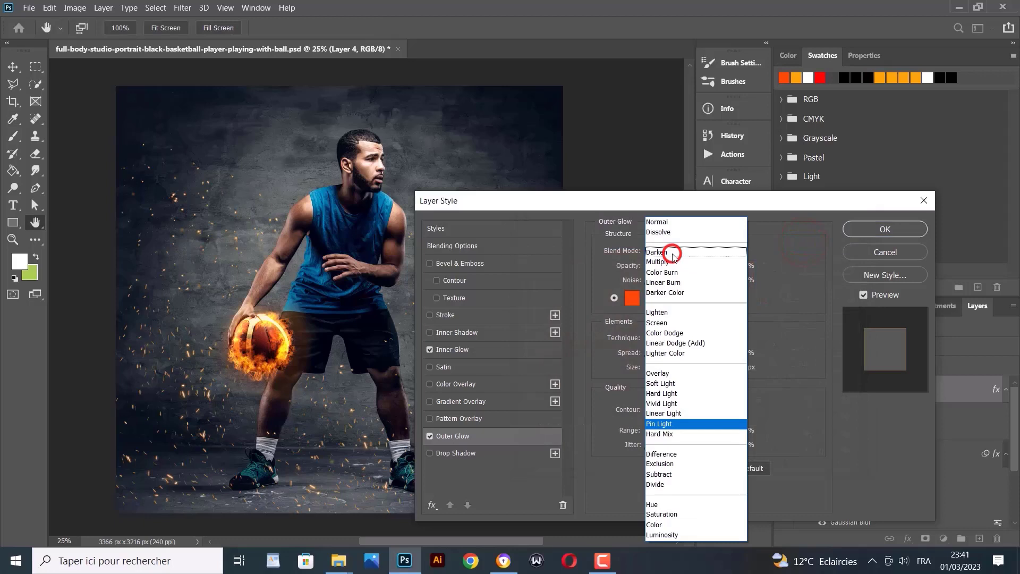
pyautogui.click(667, 222)
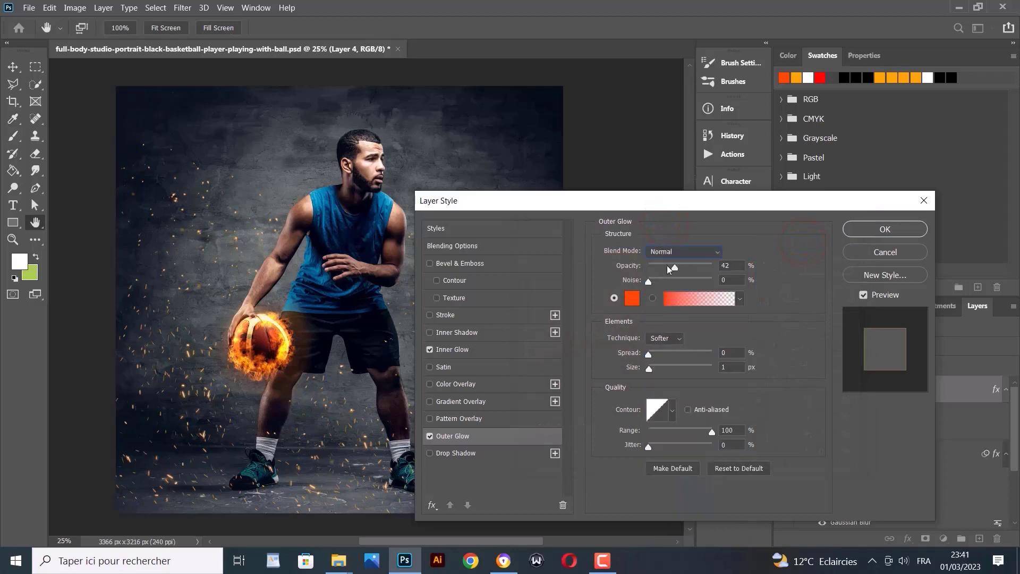
pyautogui.moveTo(675, 269)
pyautogui.mouseDown()
pyautogui.moveTo(722, 263)
pyautogui.moveTo(690, 272)
pyautogui.mouseUp()
pyautogui.moveTo(712, 433); pyautogui.dragTo(683, 438)
pyautogui.click(883, 229)
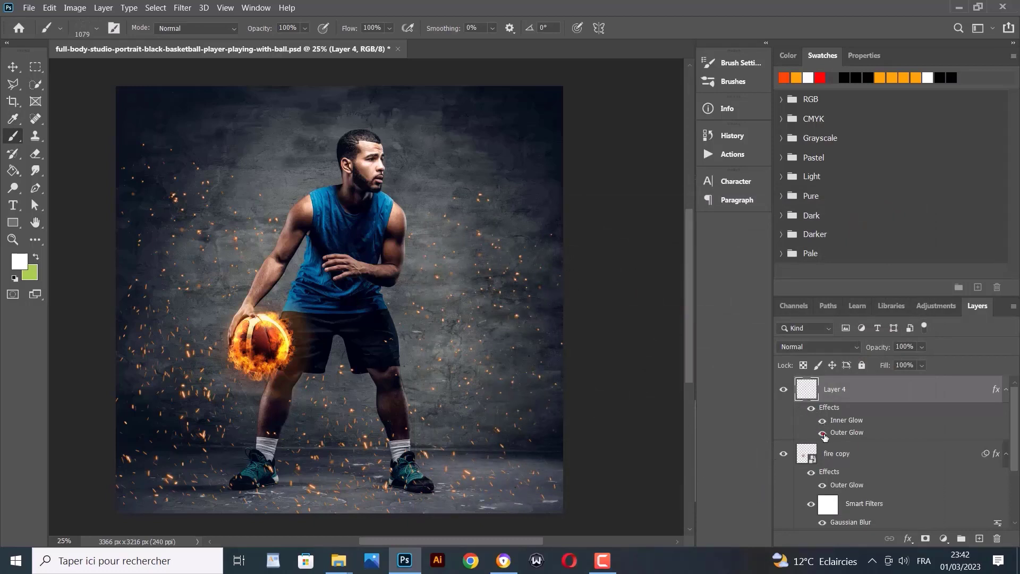
pyautogui.click(823, 433)
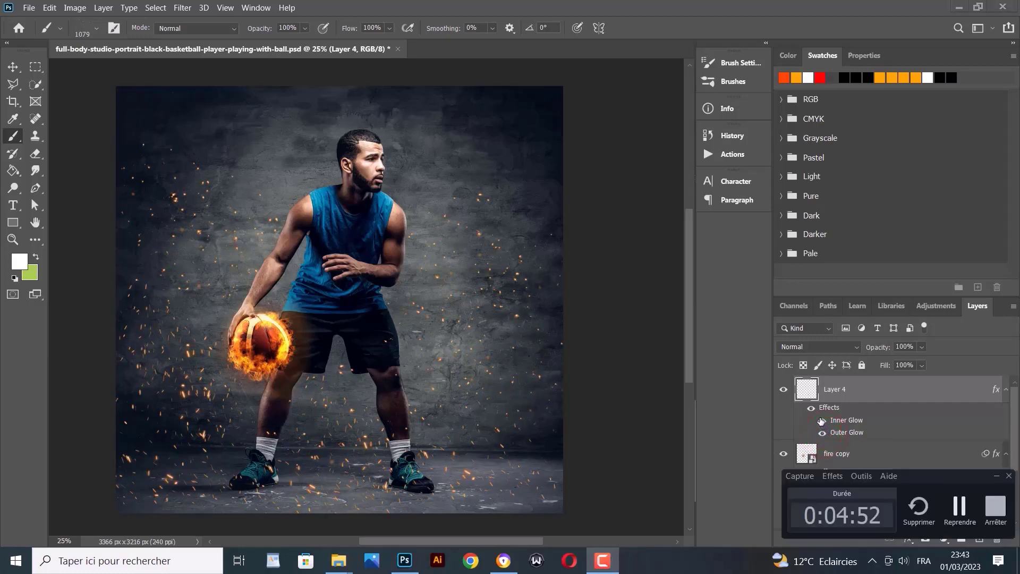
pyautogui.click(944, 538)
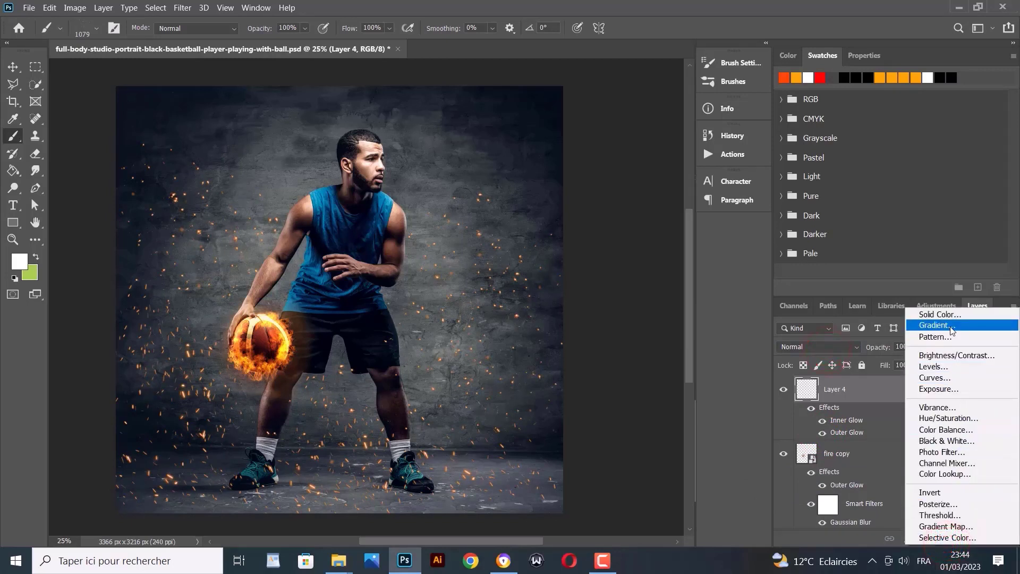
pyautogui.click(951, 407)
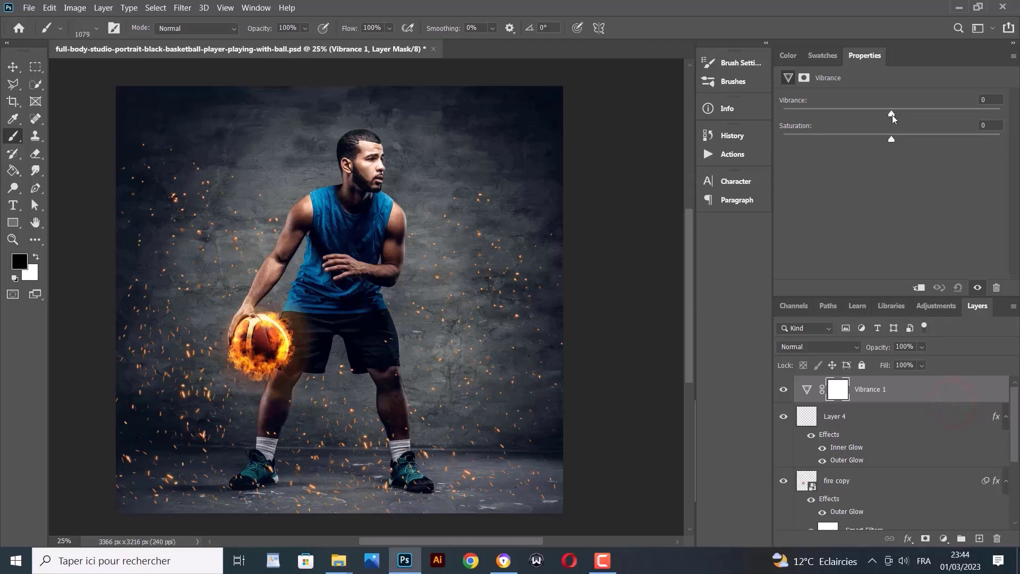
pyautogui.moveTo(892, 114); pyautogui.dragTo(897, 112)
pyautogui.moveTo(900, 113); pyautogui.dragTo(894, 136)
pyautogui.click(784, 392)
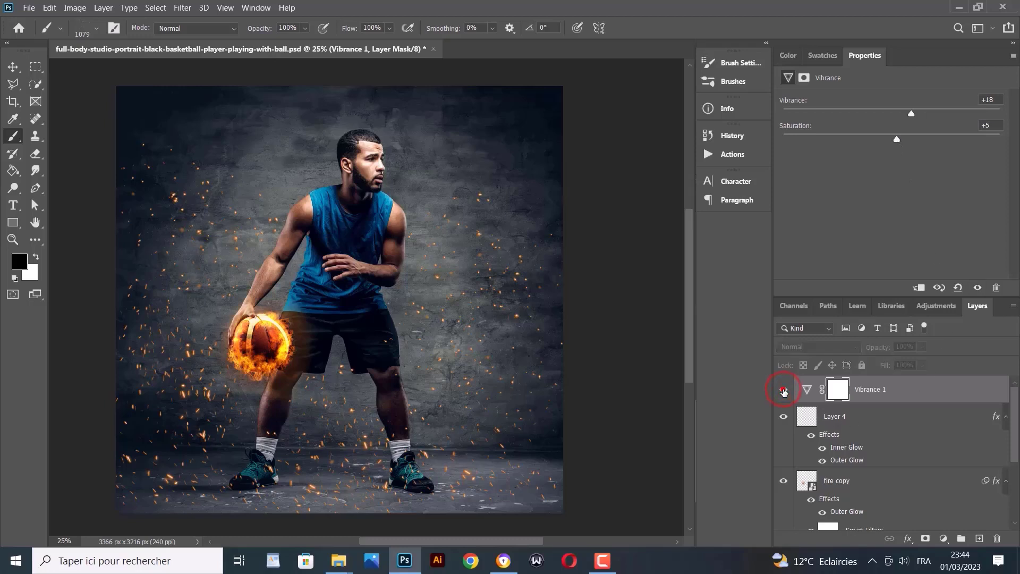
pyautogui.click(784, 391)
pyautogui.click(784, 391)
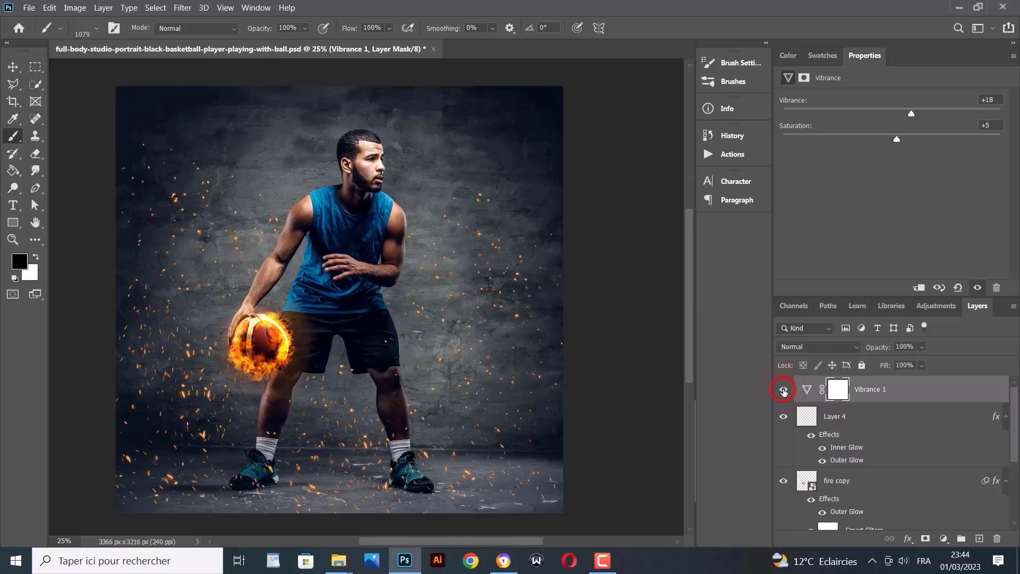
pyautogui.click(784, 392)
pyautogui.click(784, 391)
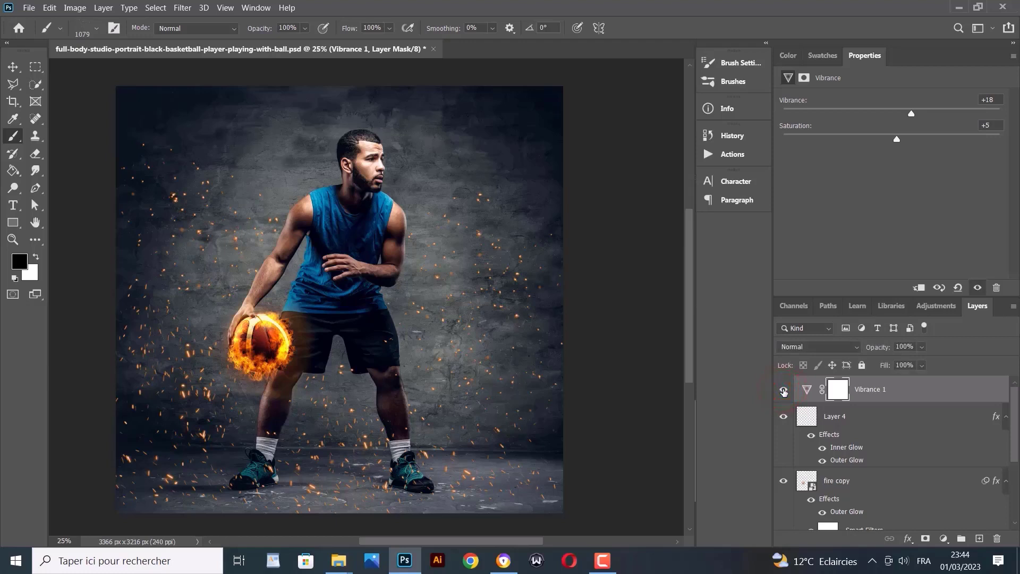
pyautogui.click(783, 392)
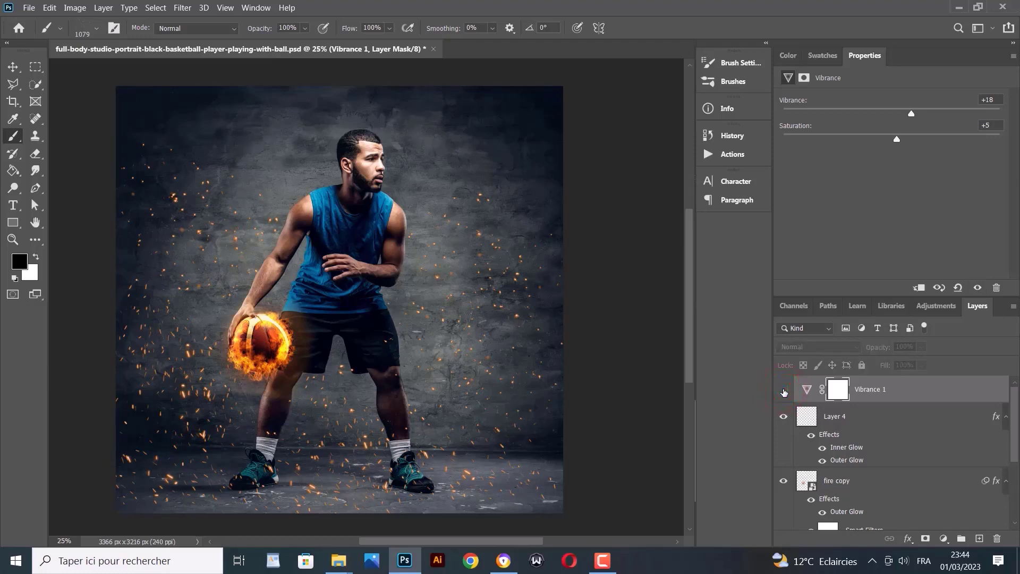
pyautogui.click(783, 391)
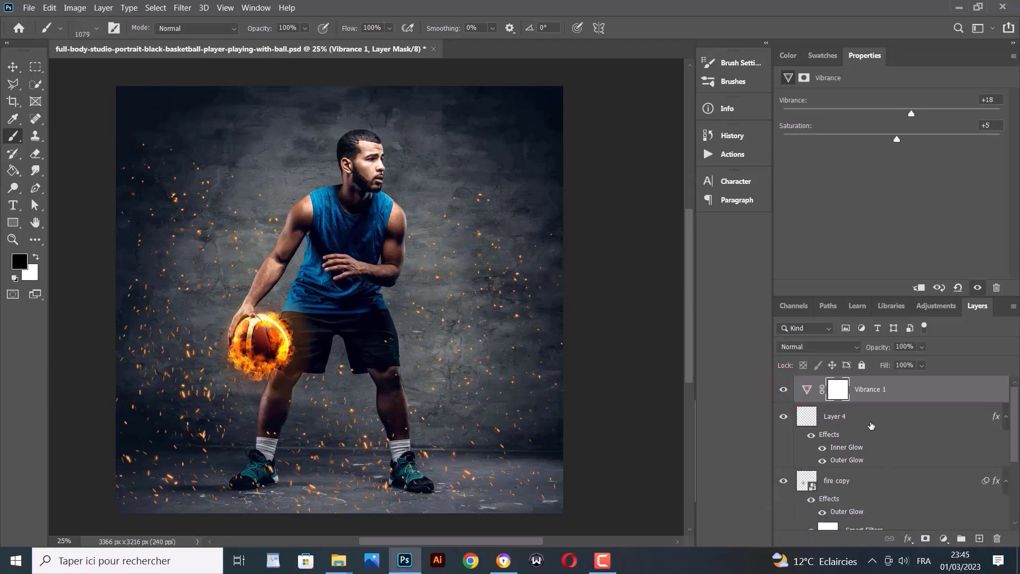
pyautogui.click(870, 424)
# Add a layer mask to Layer 4 and choose the Soft Round brush
pyautogui.click(925, 538)
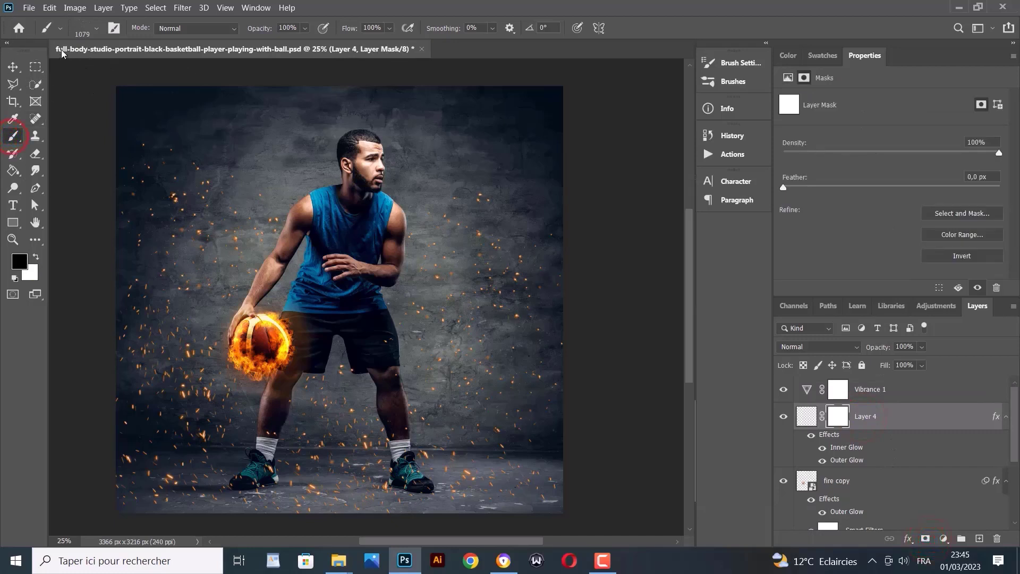
pyautogui.click(60, 28)
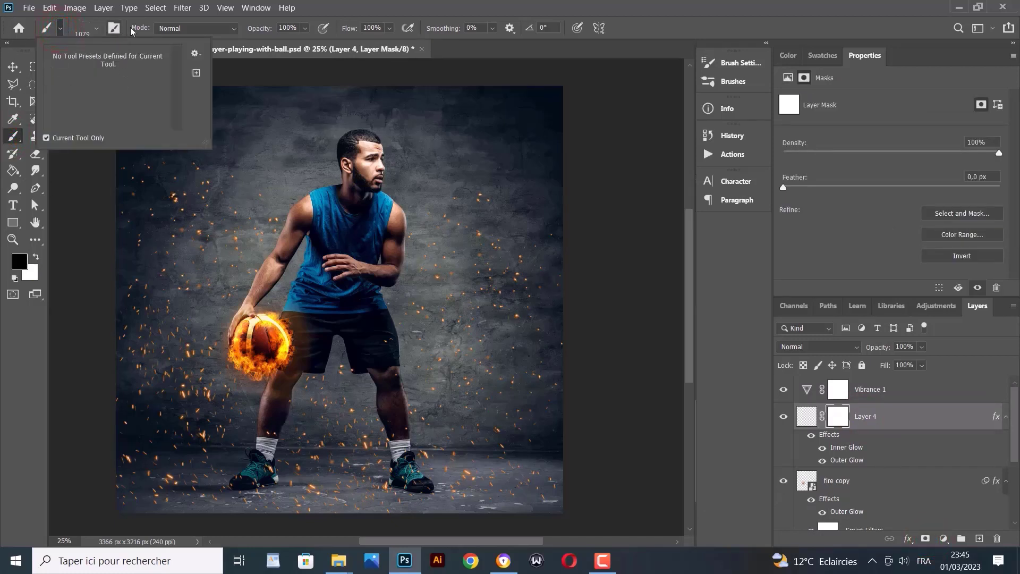
pyautogui.click(95, 28)
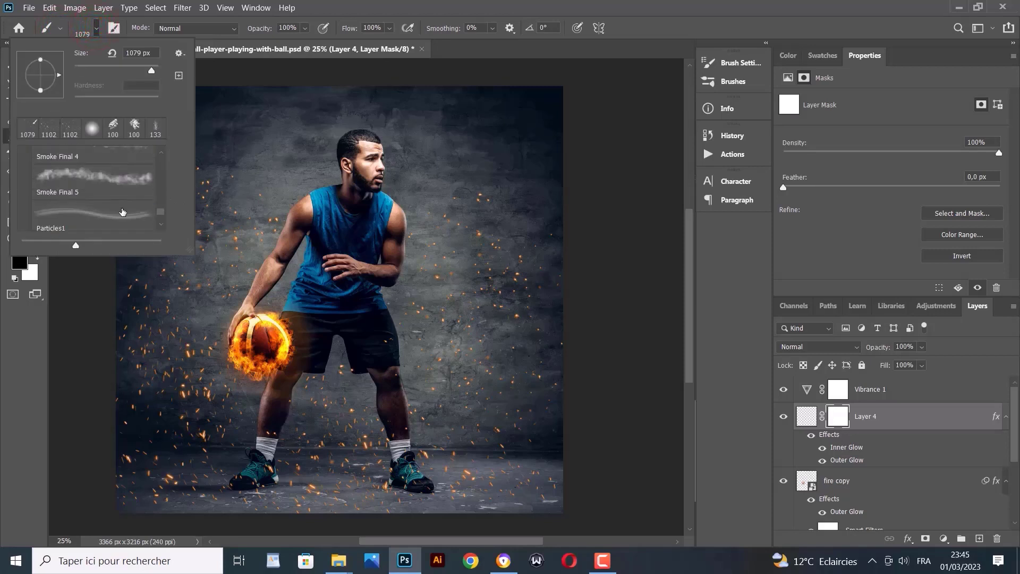
pyautogui.moveTo(162, 211); pyautogui.dragTo(169, 155)
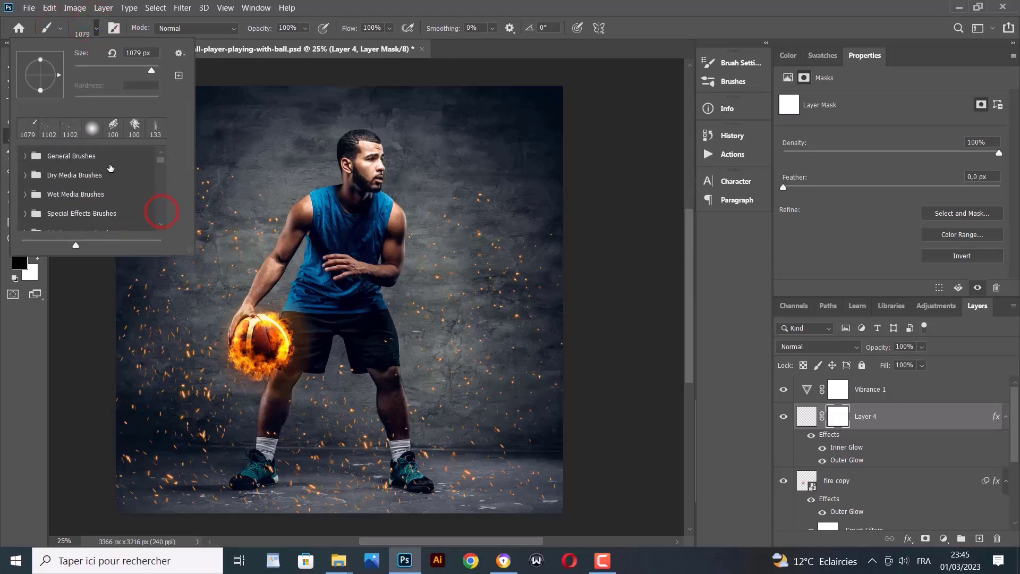
pyautogui.click(25, 155)
pyautogui.click(65, 182)
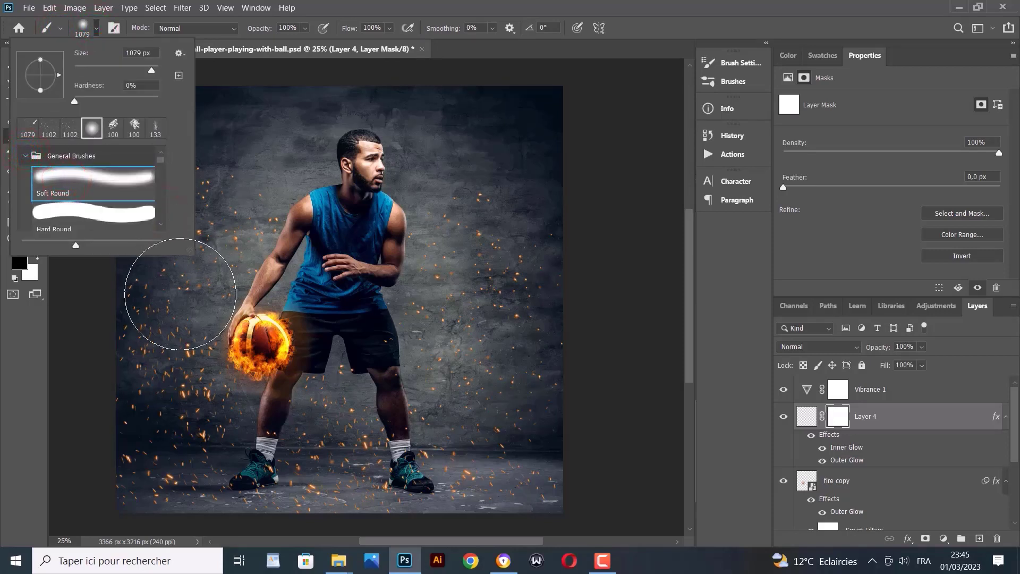
pyautogui.click(180, 288)
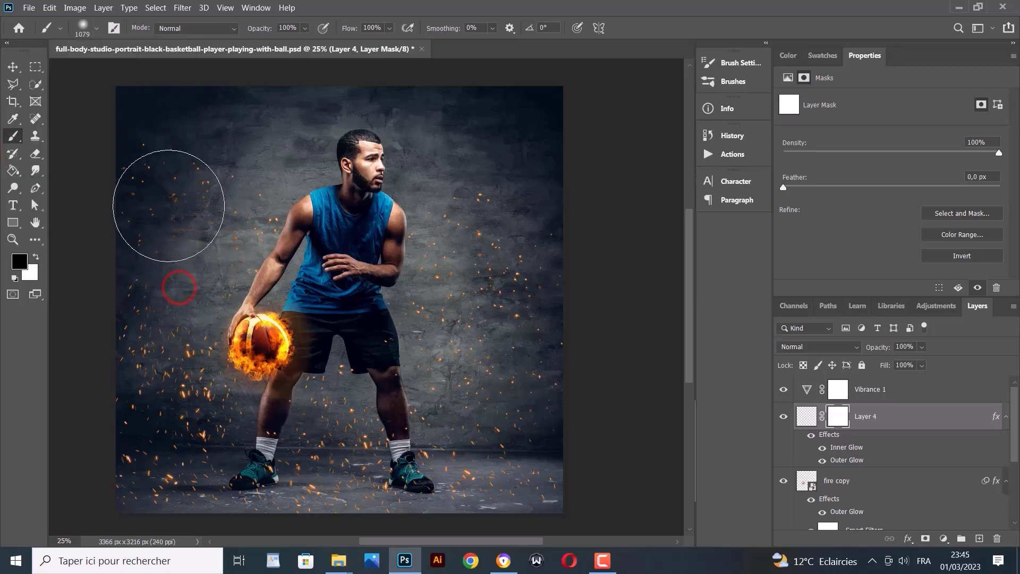
# Paint black on the mask to hide upper and right sparks, then white to restore sparks around the ball and legs
pyautogui.moveTo(163, 179)
pyautogui.mouseDown()
pyautogui.moveTo(165, 210)
pyautogui.moveTo(230, 221)
pyautogui.moveTo(252, 202)
pyautogui.moveTo(140, 259)
pyautogui.moveTo(131, 287)
pyautogui.moveTo(160, 294)
pyautogui.moveTo(165, 319)
pyautogui.moveTo(132, 326)
pyautogui.moveTo(114, 356)
pyautogui.moveTo(99, 351)
pyautogui.moveTo(87, 380)
pyautogui.mouseUp()
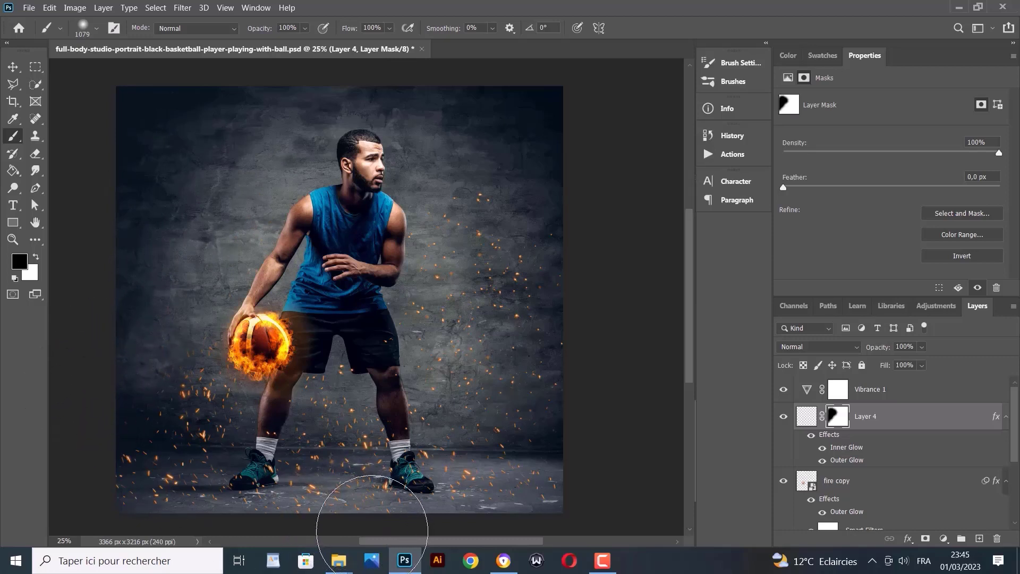
pyautogui.moveTo(504, 449)
pyautogui.mouseDown()
pyautogui.moveTo(427, 324)
pyautogui.moveTo(464, 336)
pyautogui.moveTo(425, 315)
pyautogui.moveTo(445, 335)
pyautogui.moveTo(487, 305)
pyautogui.moveTo(473, 260)
pyautogui.moveTo(553, 271)
pyautogui.moveTo(548, 258)
pyautogui.moveTo(541, 304)
pyautogui.moveTo(573, 424)
pyautogui.moveTo(554, 465)
pyautogui.mouseUp()
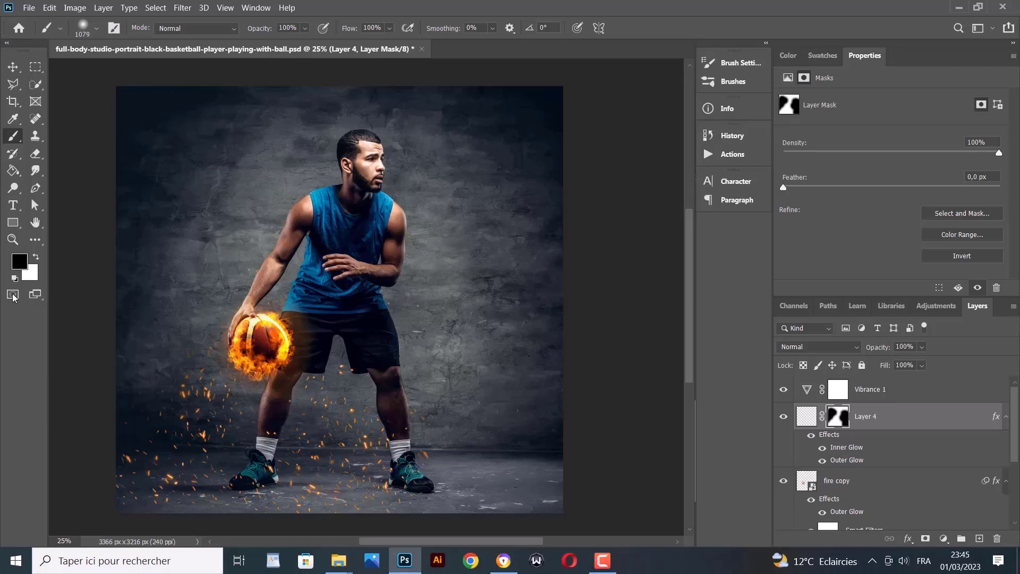
pyautogui.click(34, 258)
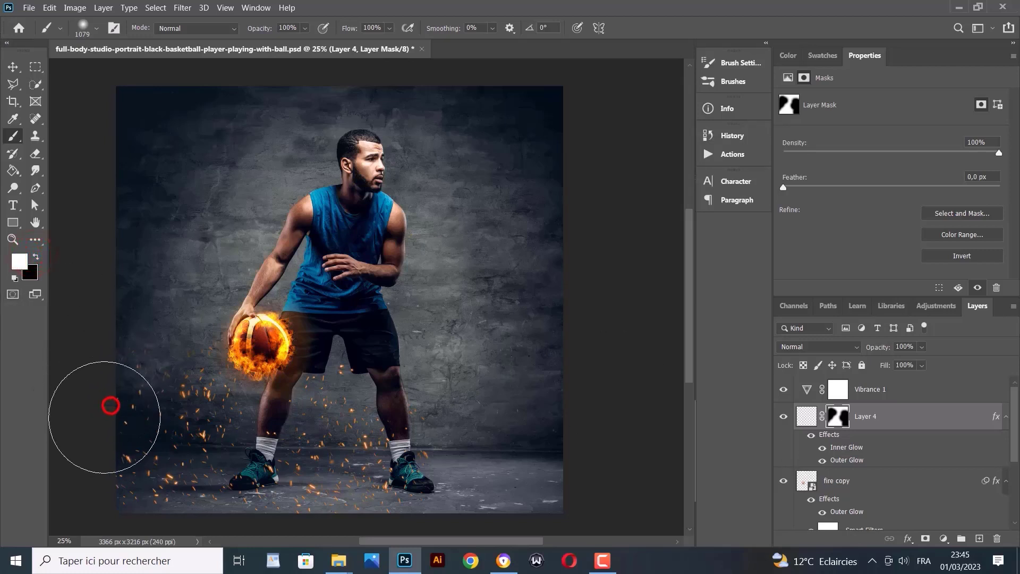
pyautogui.moveTo(110, 406); pyautogui.dragTo(100, 425)
pyautogui.moveTo(393, 423)
pyautogui.mouseDown()
pyautogui.moveTo(410, 421)
pyautogui.moveTo(408, 410)
pyautogui.moveTo(421, 421)
pyautogui.mouseUp()
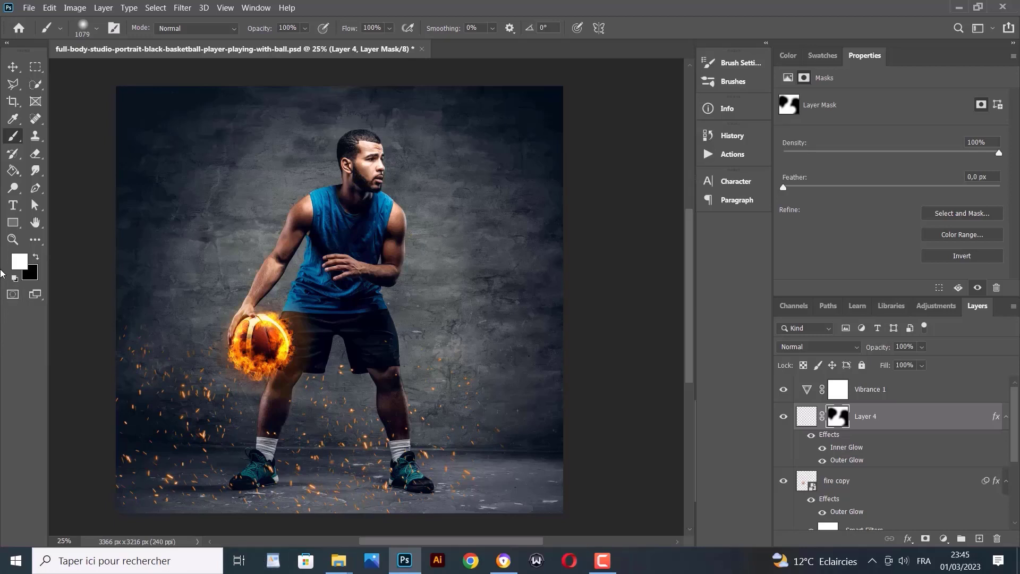
pyautogui.moveTo(150, 319)
pyautogui.mouseDown()
pyautogui.moveTo(257, 318)
pyautogui.moveTo(194, 307)
pyautogui.moveTo(186, 362)
pyautogui.moveTo(473, 365)
pyautogui.moveTo(519, 478)
pyautogui.moveTo(553, 482)
pyautogui.moveTo(303, 505)
pyautogui.moveTo(463, 467)
pyautogui.moveTo(401, 391)
pyautogui.moveTo(433, 319)
pyautogui.moveTo(446, 326)
pyautogui.moveTo(415, 334)
pyautogui.moveTo(478, 324)
pyautogui.moveTo(196, 358)
pyautogui.moveTo(177, 342)
pyautogui.moveTo(222, 335)
pyautogui.moveTo(184, 332)
pyautogui.moveTo(255, 444)
pyautogui.moveTo(141, 479)
pyautogui.moveTo(392, 521)
pyautogui.moveTo(367, 563)
pyautogui.mouseUp()
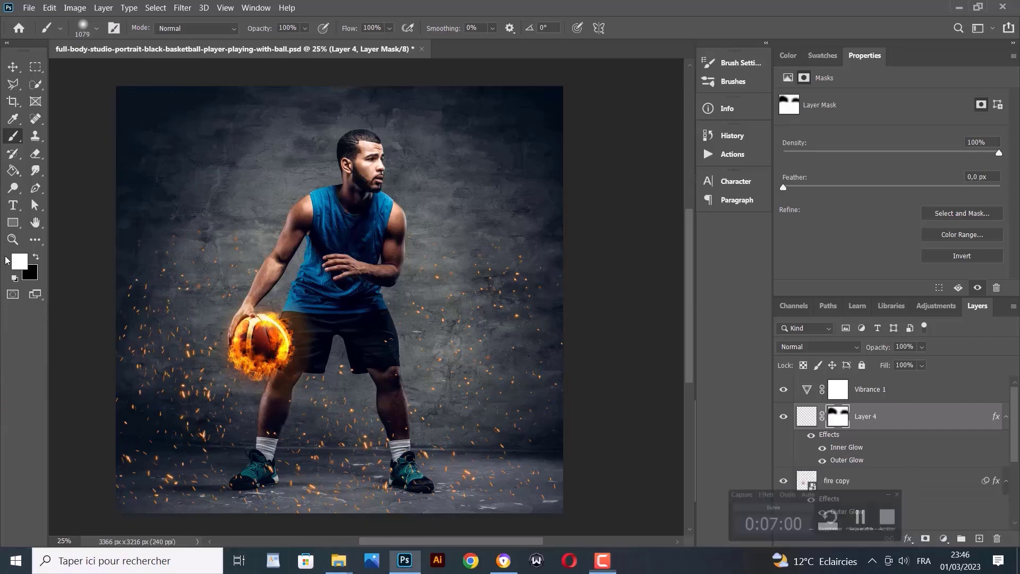
# Add a reversed Gradient Map above Vibrance 1 and set its blend mode to Hard Light
pyautogui.click(886, 401)
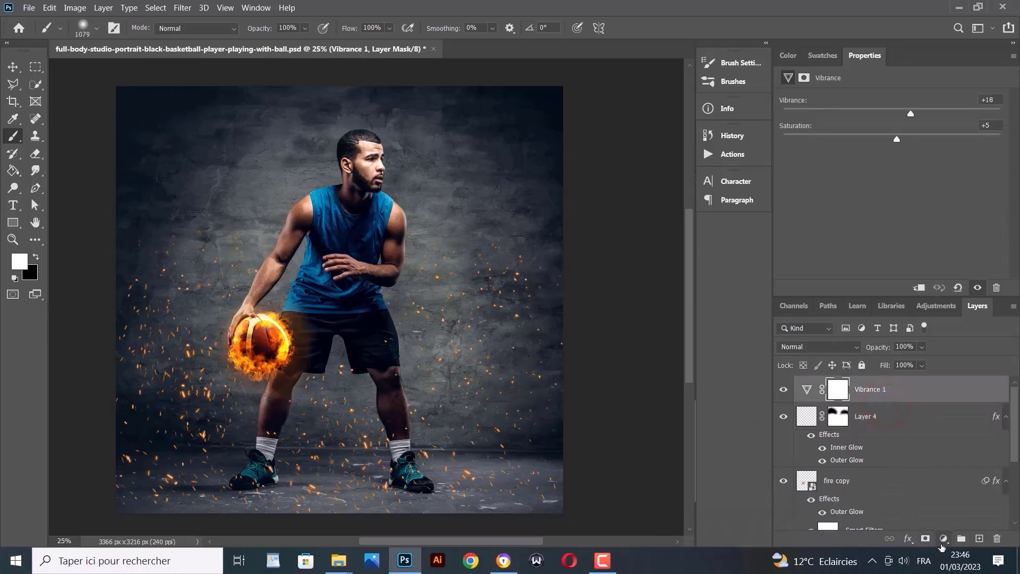
pyautogui.click(943, 538)
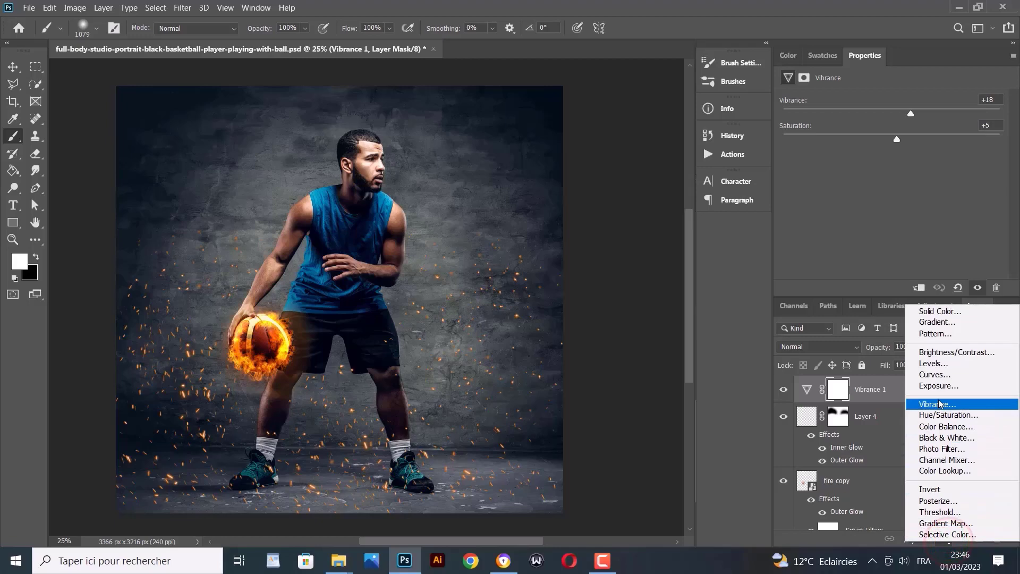
pyautogui.click(960, 522)
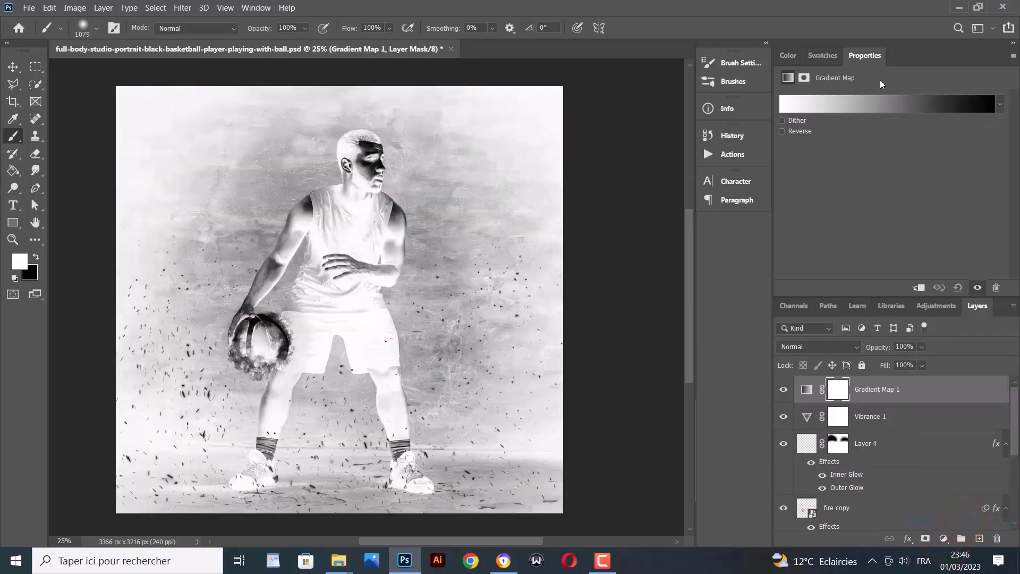
pyautogui.click(781, 132)
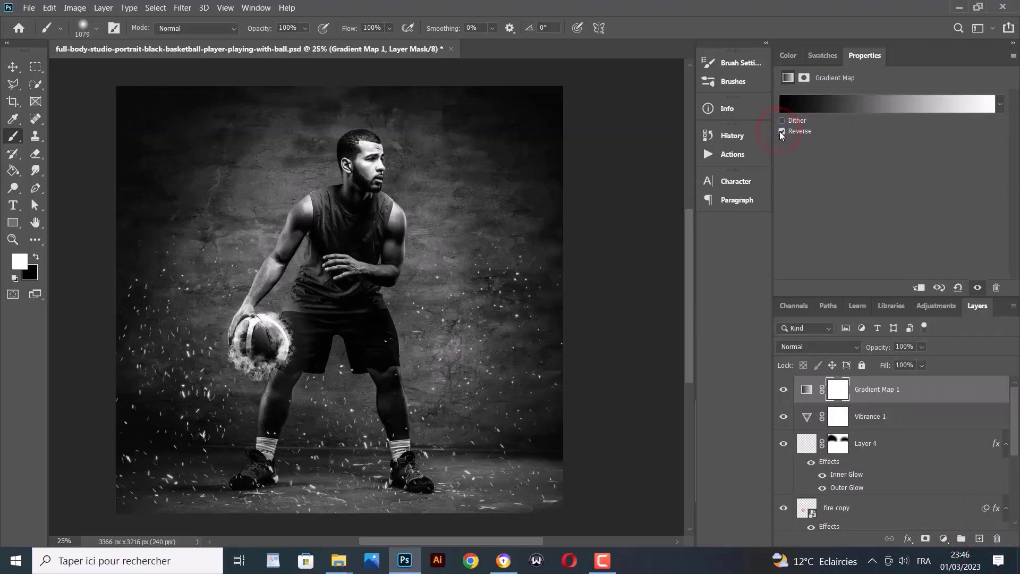
pyautogui.click(835, 349)
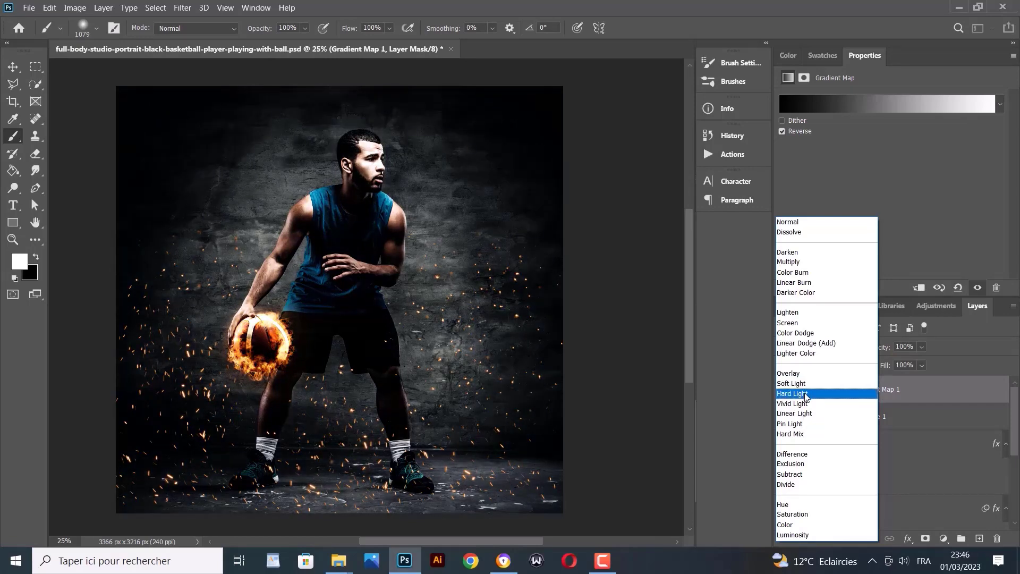
pyautogui.click(805, 394)
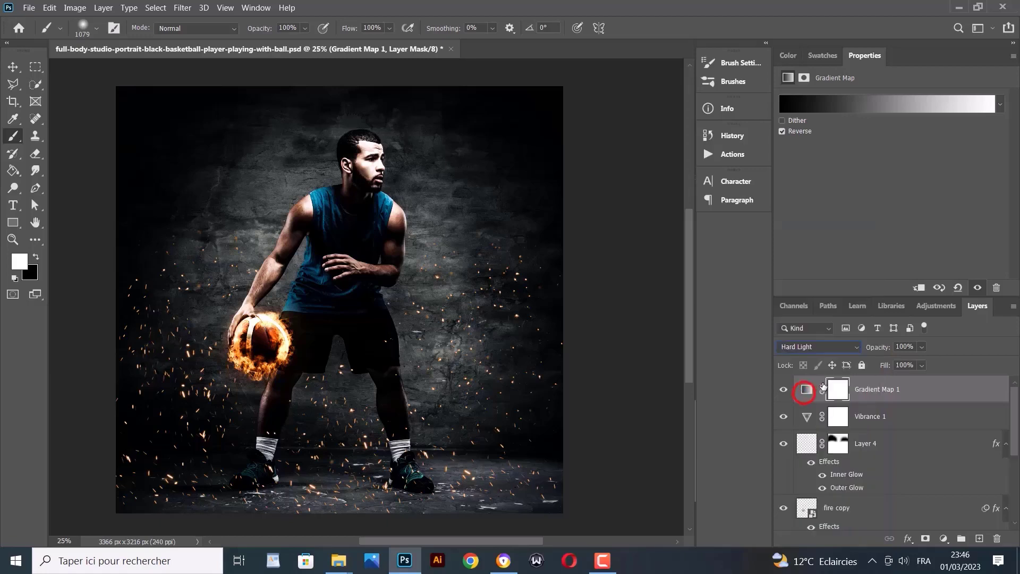
# Set the gradient map's opacity to 64%, comparing it on and off
pyautogui.click(922, 348)
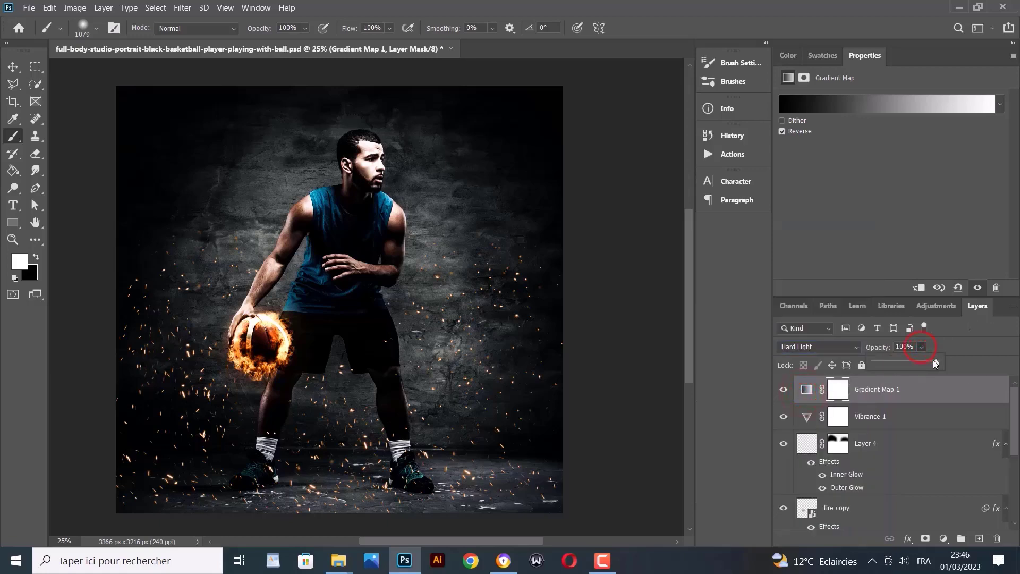
pyautogui.moveTo(935, 363); pyautogui.dragTo(908, 372)
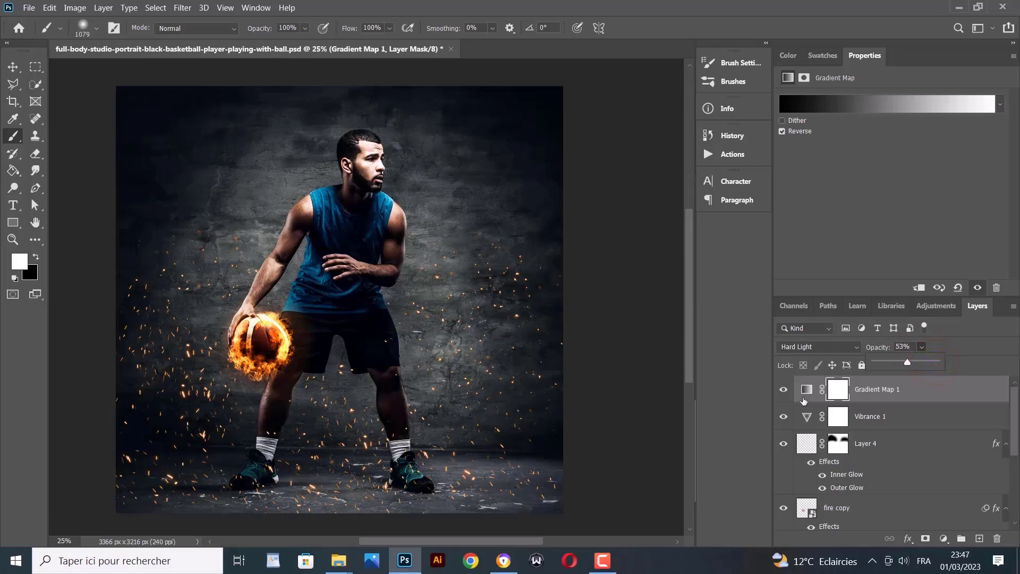
pyautogui.click(782, 392)
pyautogui.click(782, 392)
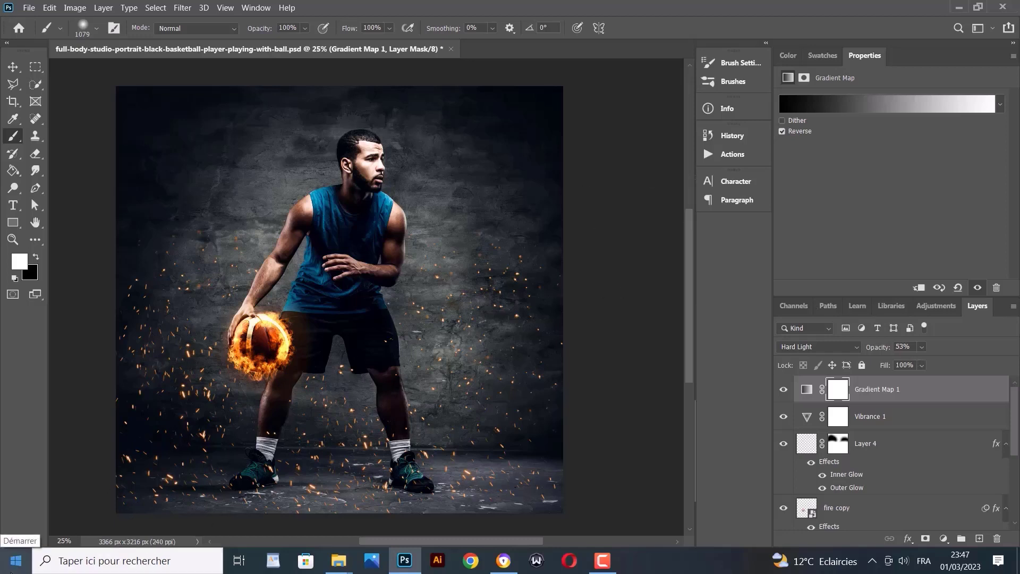
pyautogui.click(921, 347)
pyautogui.moveTo(933, 361); pyautogui.dragTo(939, 361)
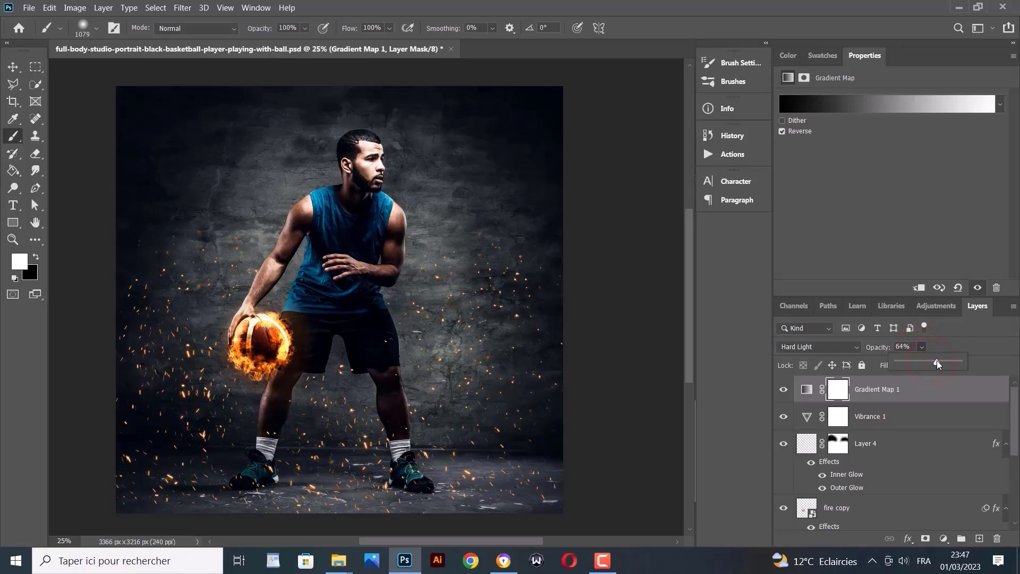
pyautogui.click(783, 419)
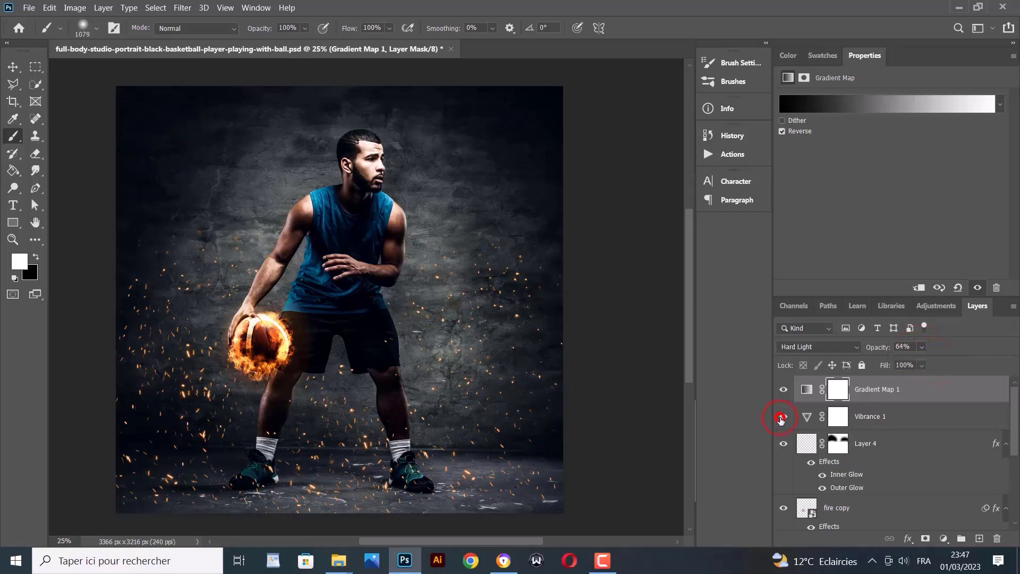
pyautogui.click(782, 390)
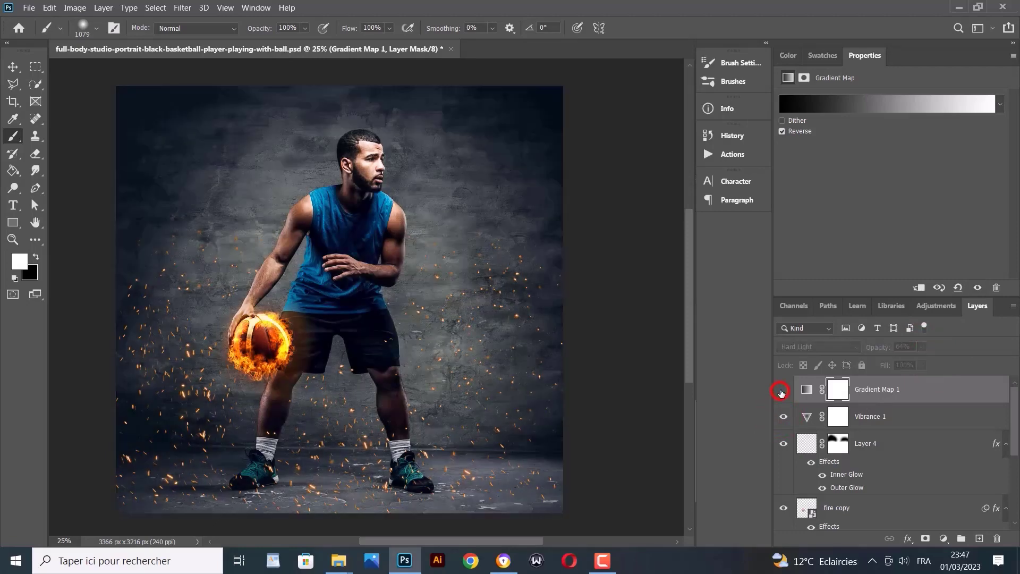
pyautogui.click(782, 390)
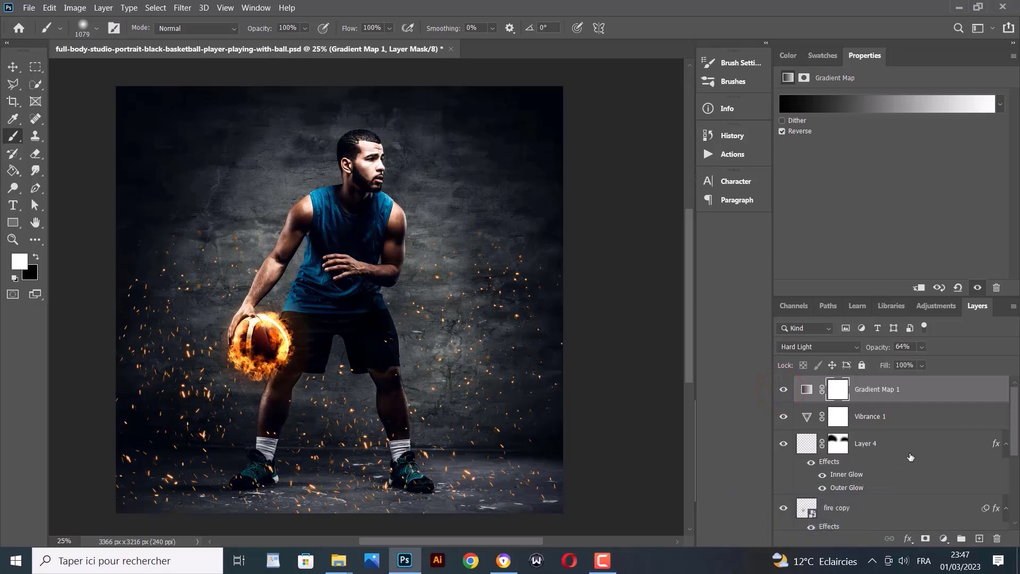
pyautogui.click(943, 538)
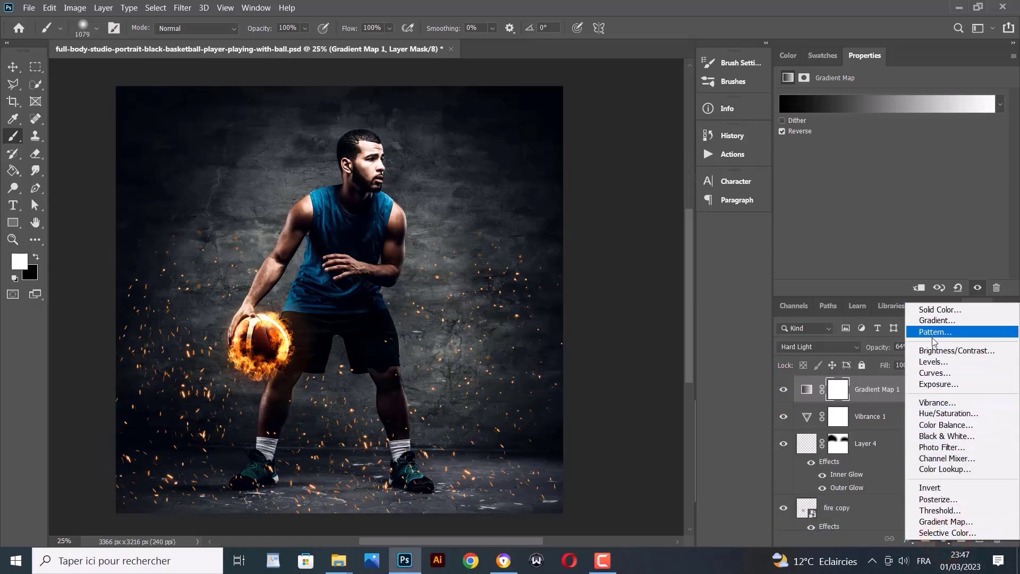
# Add a Color Balance layer and shift the midtones to red +13, magenta -15, blue +10
pyautogui.click(941, 425)
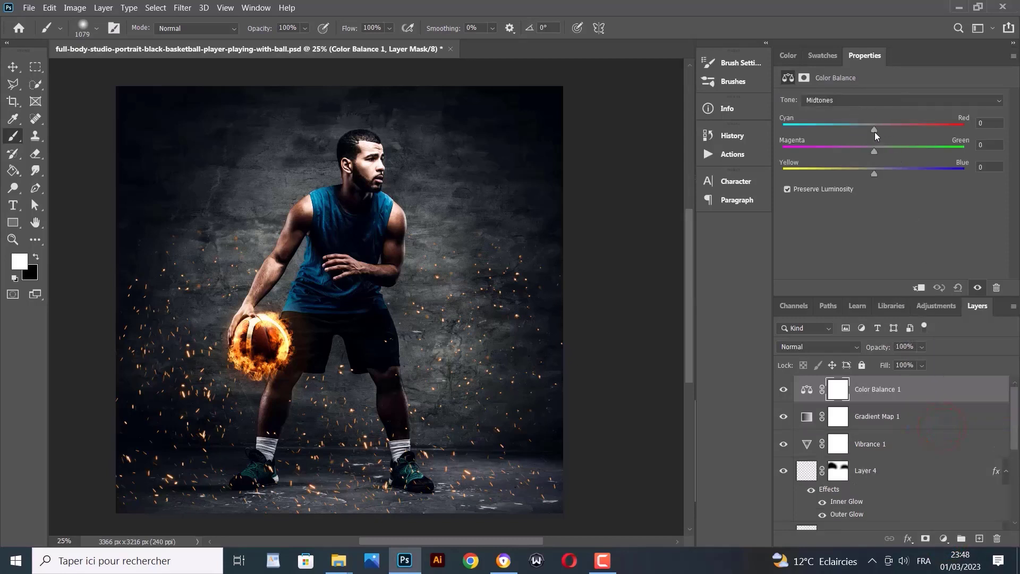
pyautogui.moveTo(875, 128); pyautogui.dragTo(875, 129)
pyautogui.moveTo(883, 127); pyautogui.dragTo(885, 127)
pyautogui.click(874, 174)
pyautogui.moveTo(875, 174); pyautogui.dragTo(884, 171)
pyautogui.click(783, 391)
pyautogui.click(784, 391)
pyautogui.moveTo(872, 151); pyautogui.dragTo(868, 149)
# Switch to Shadows and set red +4, green +4, blue +5, comparing the adjustment layers on and off
pyautogui.click(837, 105)
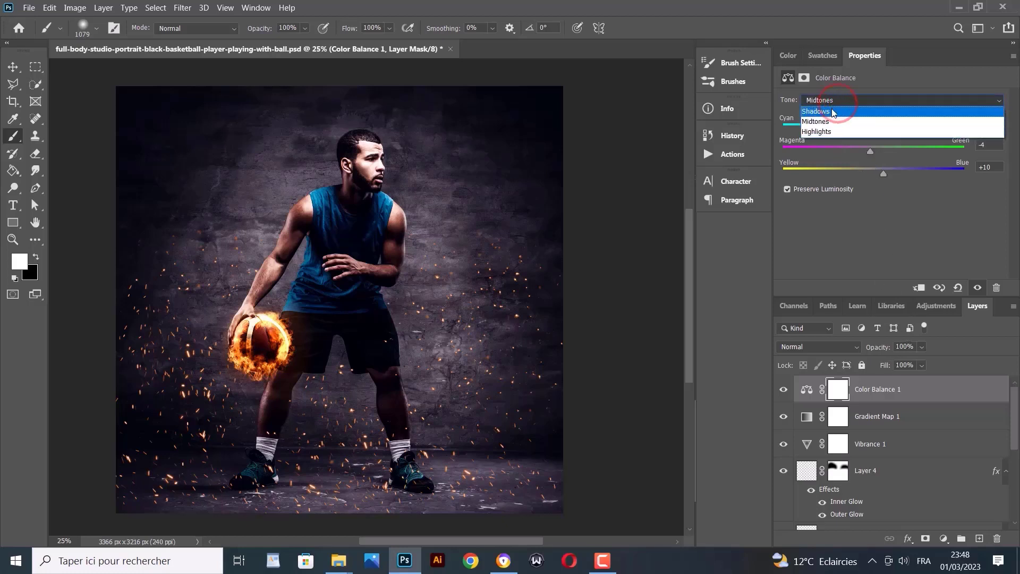
pyautogui.click(832, 110)
pyautogui.moveTo(874, 129); pyautogui.dragTo(878, 129)
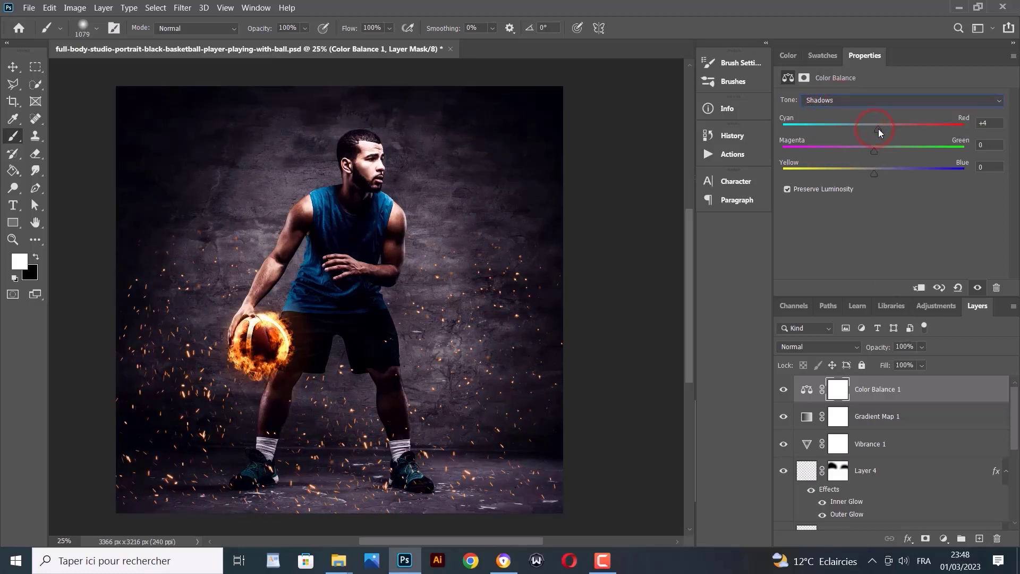
pyautogui.click(875, 148)
pyautogui.click(876, 170)
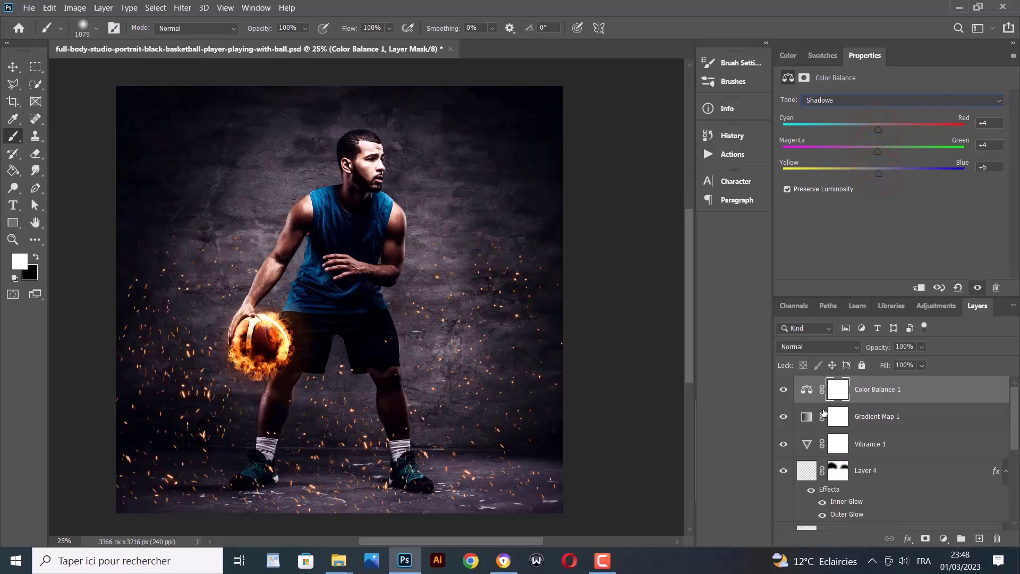
pyautogui.click(784, 391)
pyautogui.click(784, 391)
pyautogui.click(784, 391)
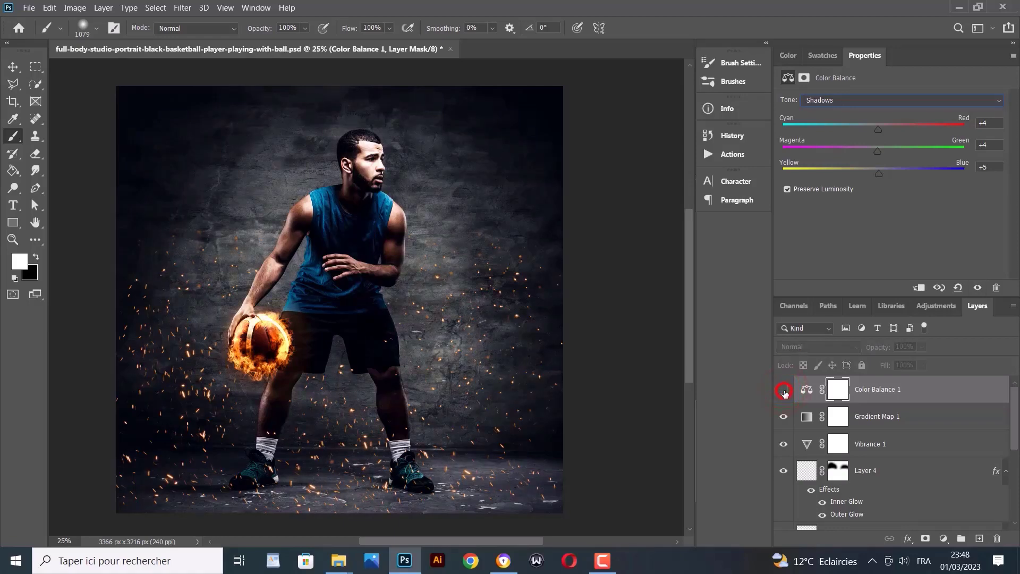
pyautogui.click(785, 391)
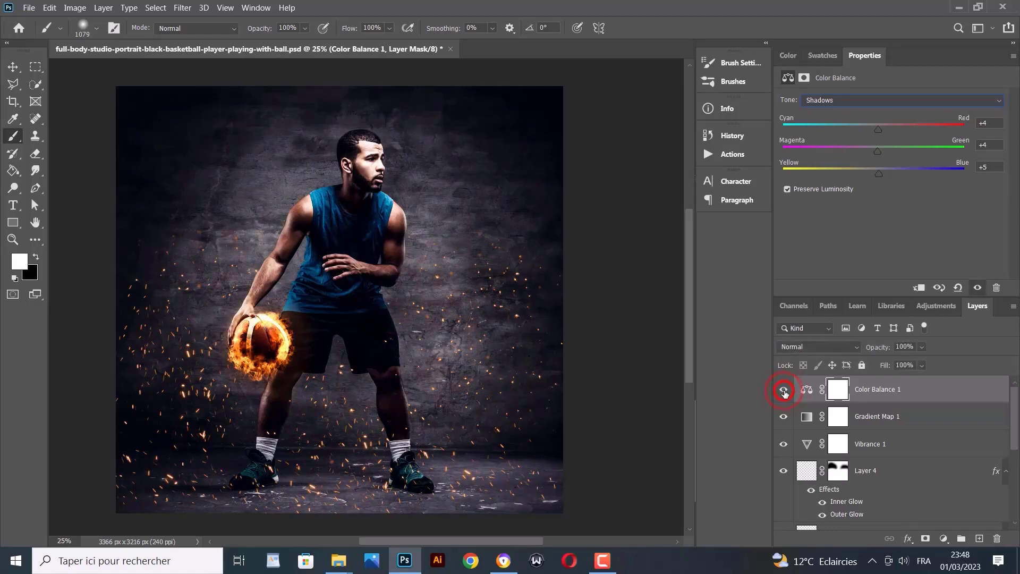
pyautogui.click(784, 417)
pyautogui.click(784, 417)
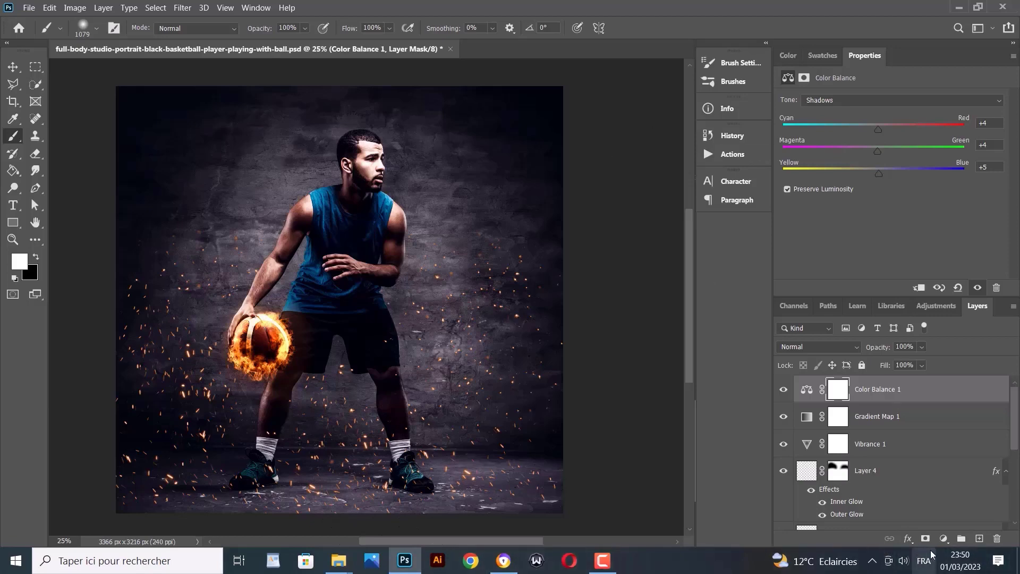
# Add a black Solid Color fill layer and convert it to a smart object
pyautogui.click(945, 540)
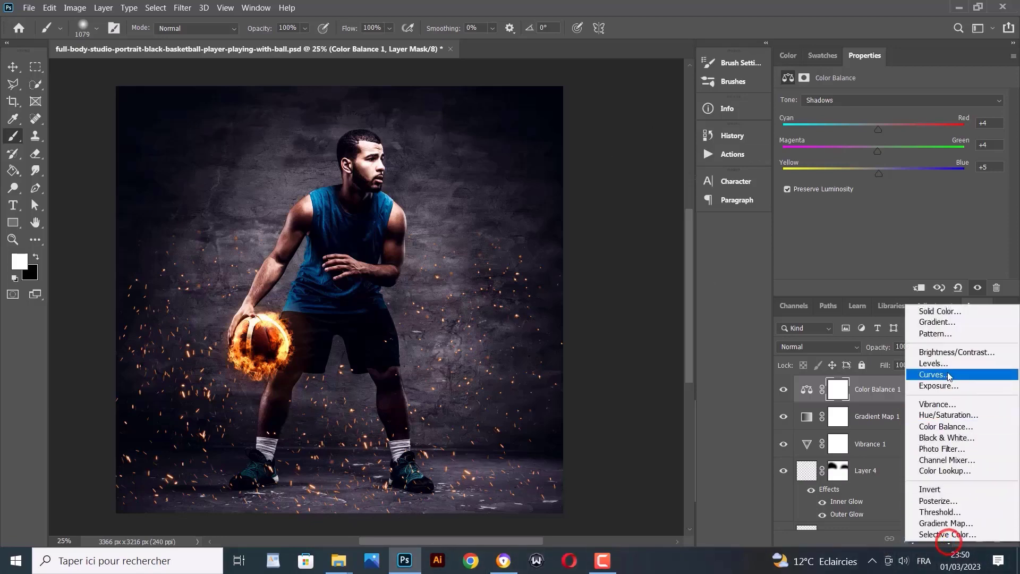
pyautogui.click(924, 312)
pyautogui.click(586, 372)
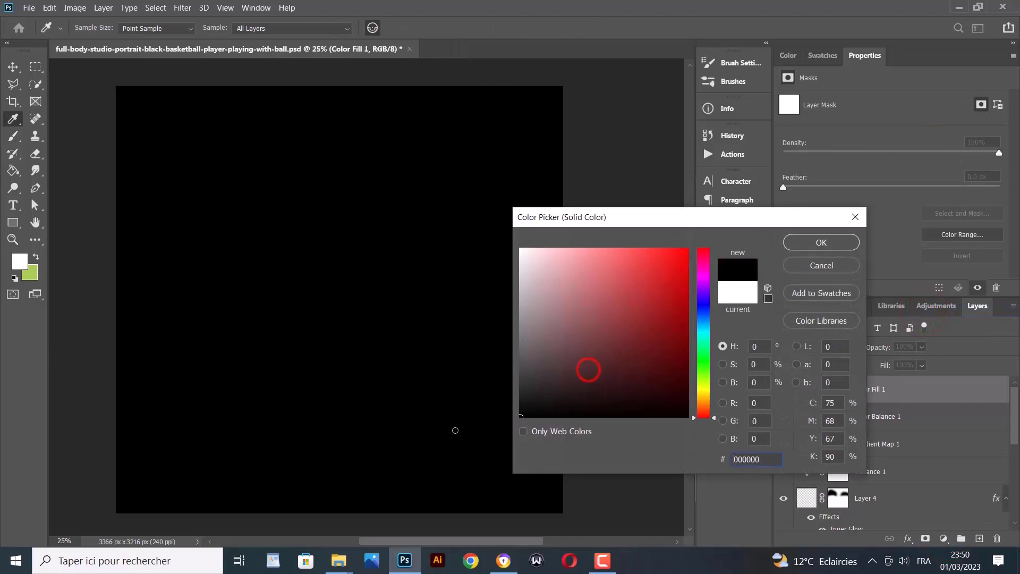
pyautogui.click(821, 242)
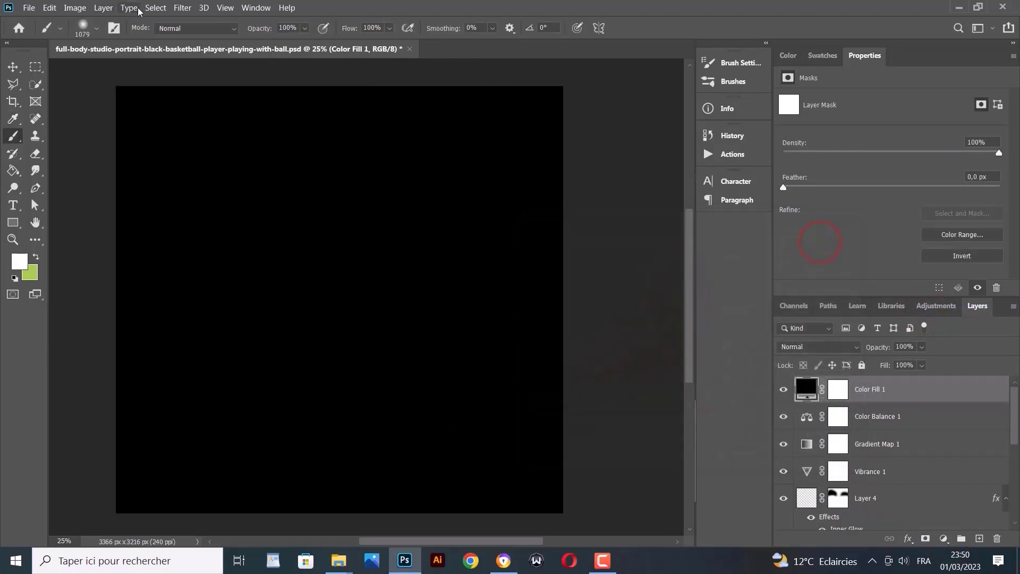
pyautogui.rightClick(885, 390)
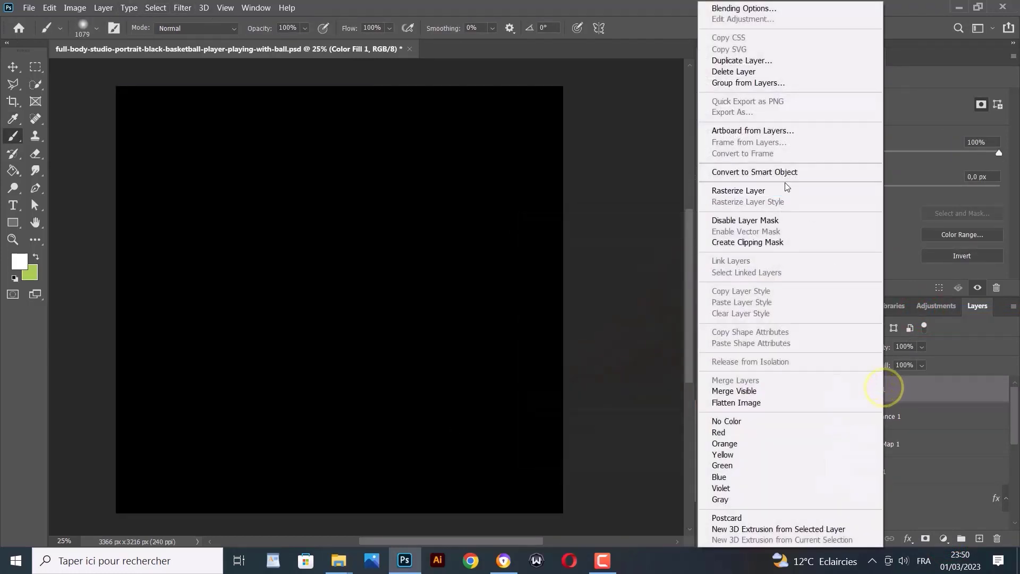
pyautogui.click(772, 173)
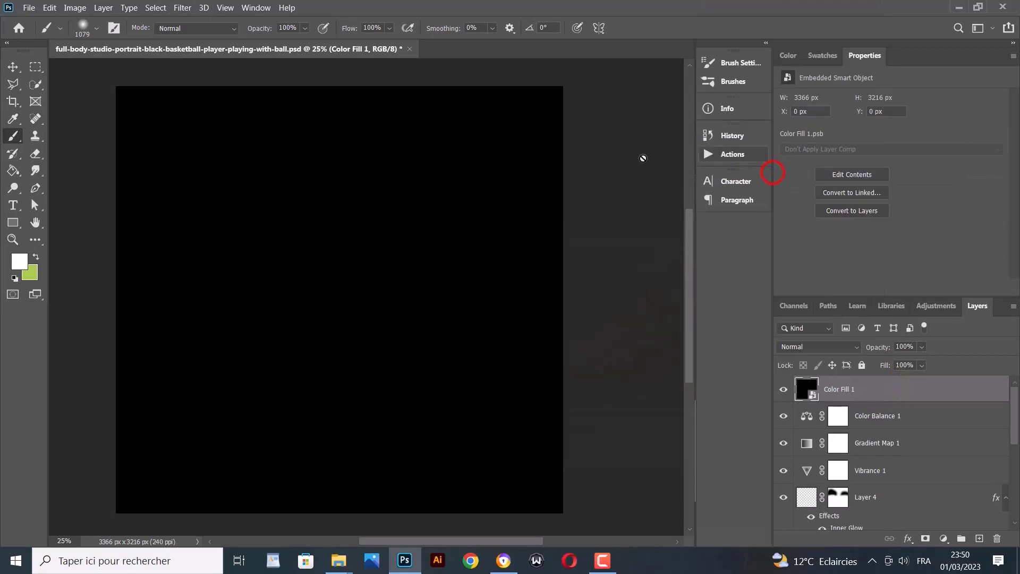
# Open the Filter Gallery and browse the filter categories down to Texture
pyautogui.click(182, 8)
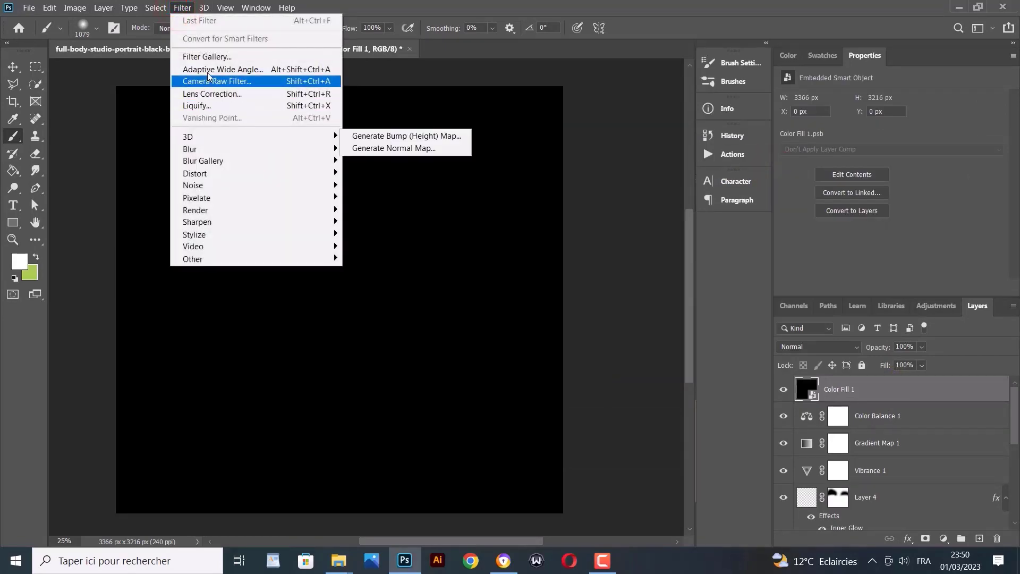
pyautogui.click(207, 56)
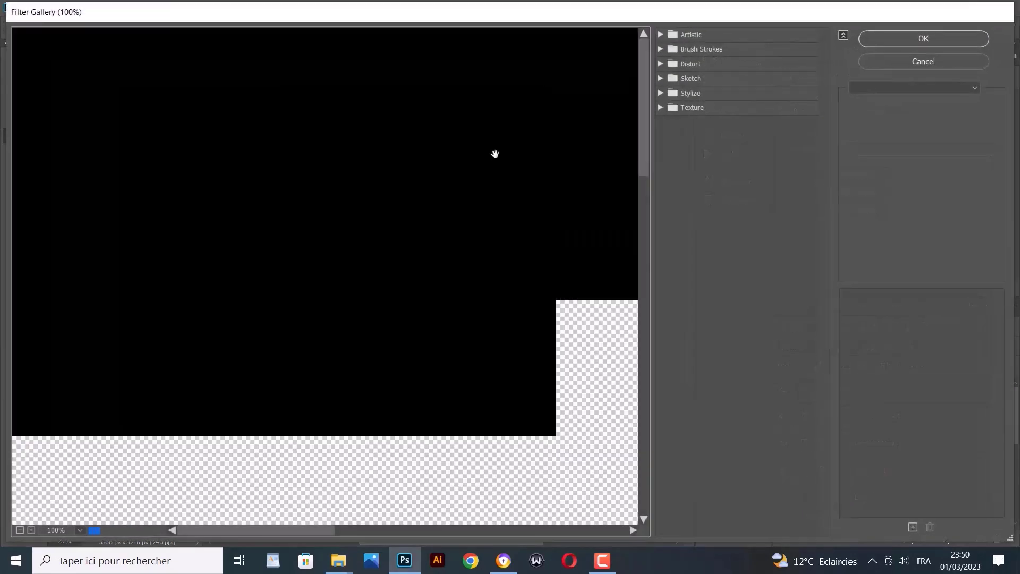
pyautogui.click(660, 35)
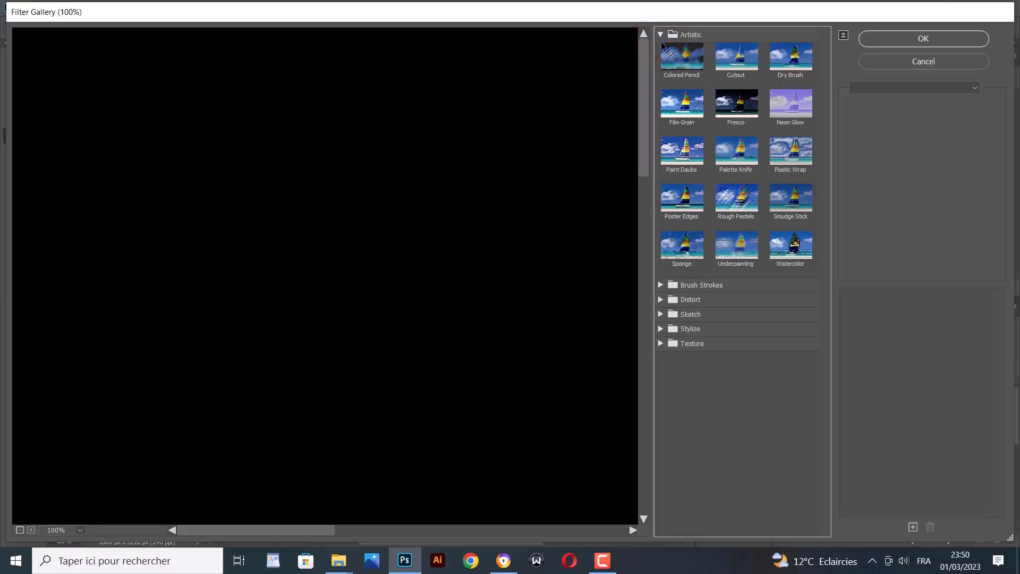
pyautogui.click(661, 34)
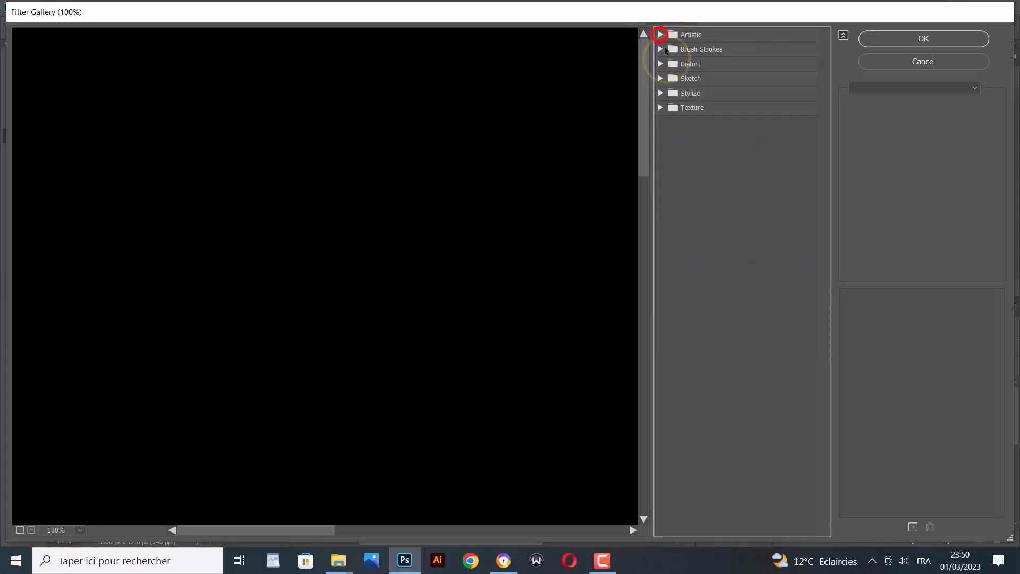
pyautogui.click(660, 49)
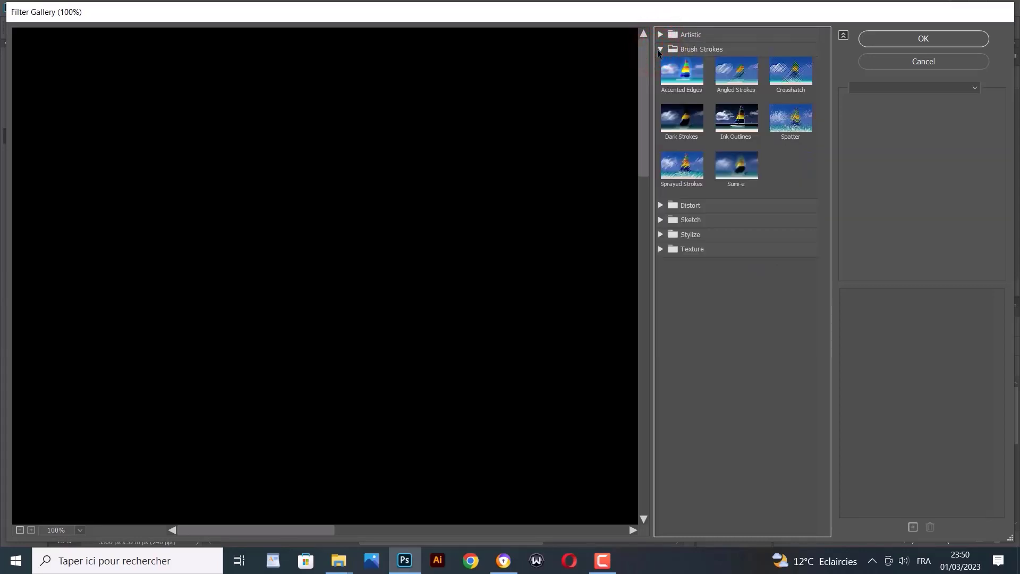
pyautogui.click(660, 48)
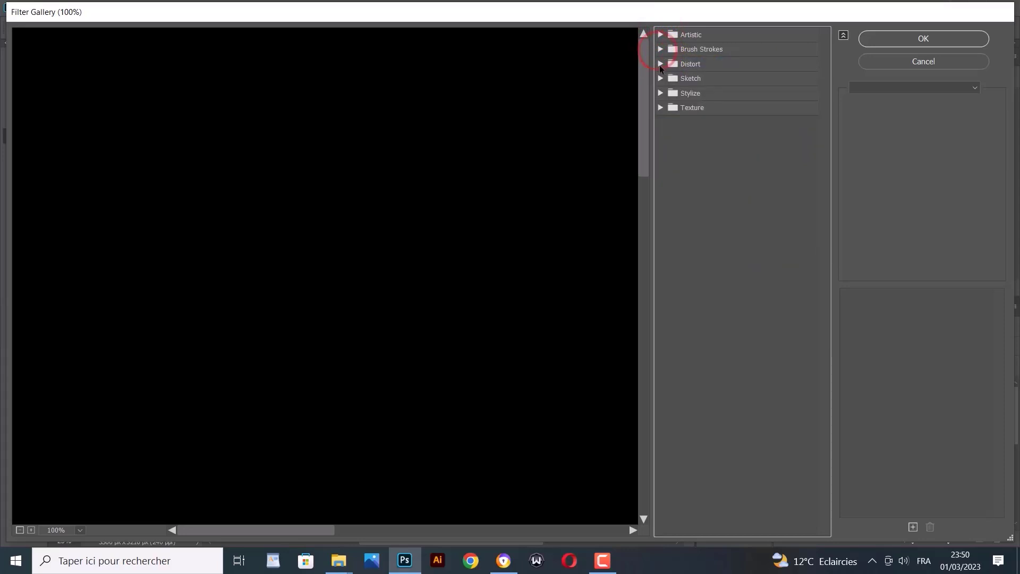
pyautogui.click(661, 64)
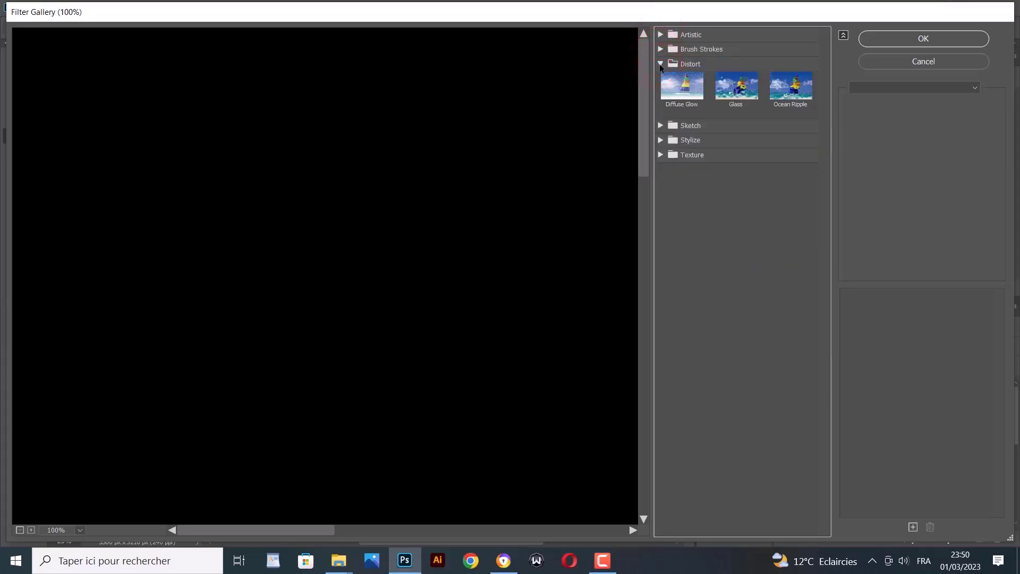
pyautogui.click(661, 64)
pyautogui.click(660, 78)
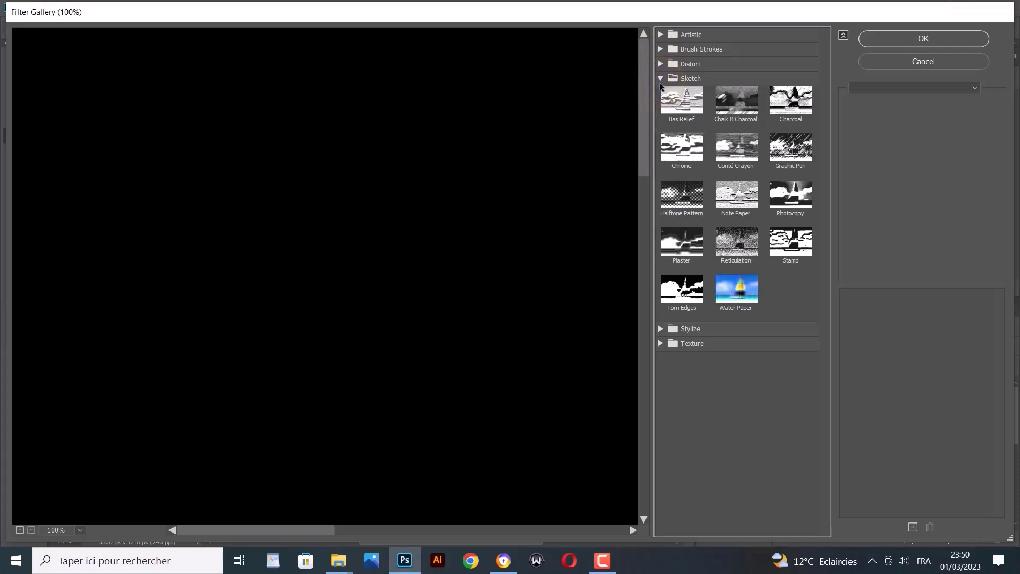
pyautogui.click(660, 78)
pyautogui.click(660, 93)
pyautogui.click(660, 93)
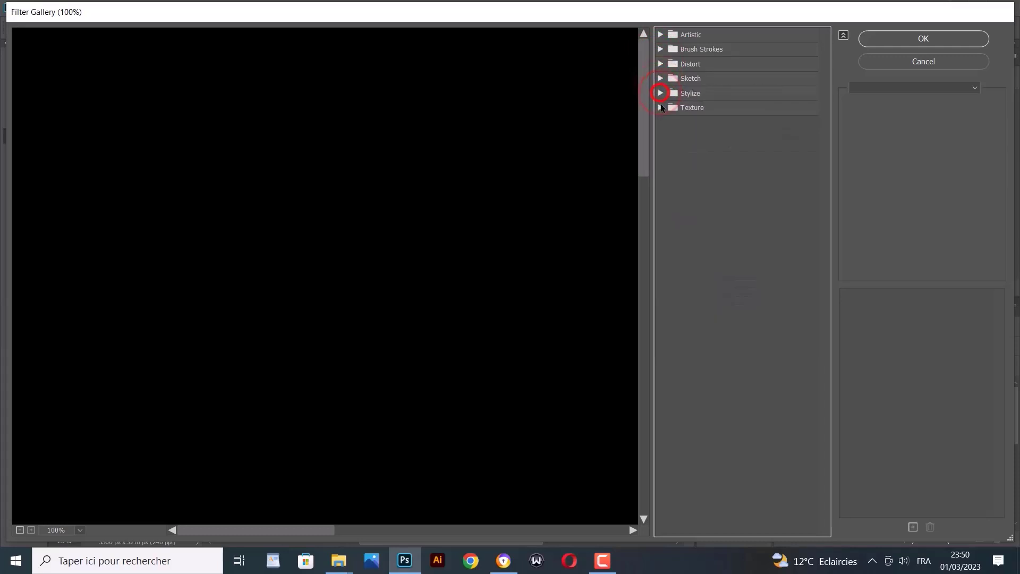
pyautogui.click(660, 107)
# Apply the Grain texture with intensity 67 and contrast 70
pyautogui.click(736, 129)
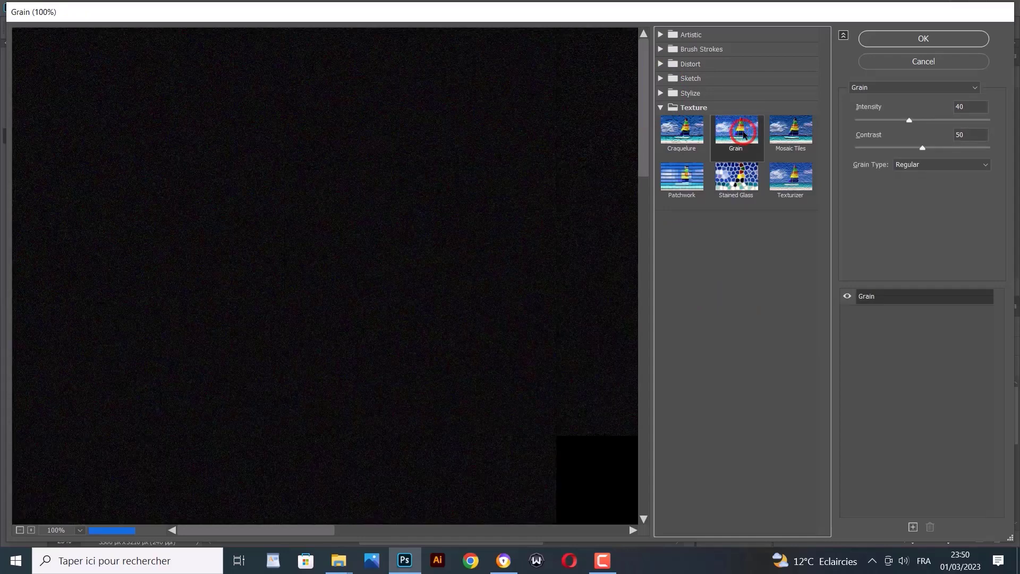
pyautogui.moveTo(972, 106); pyautogui.dragTo(920, 114)
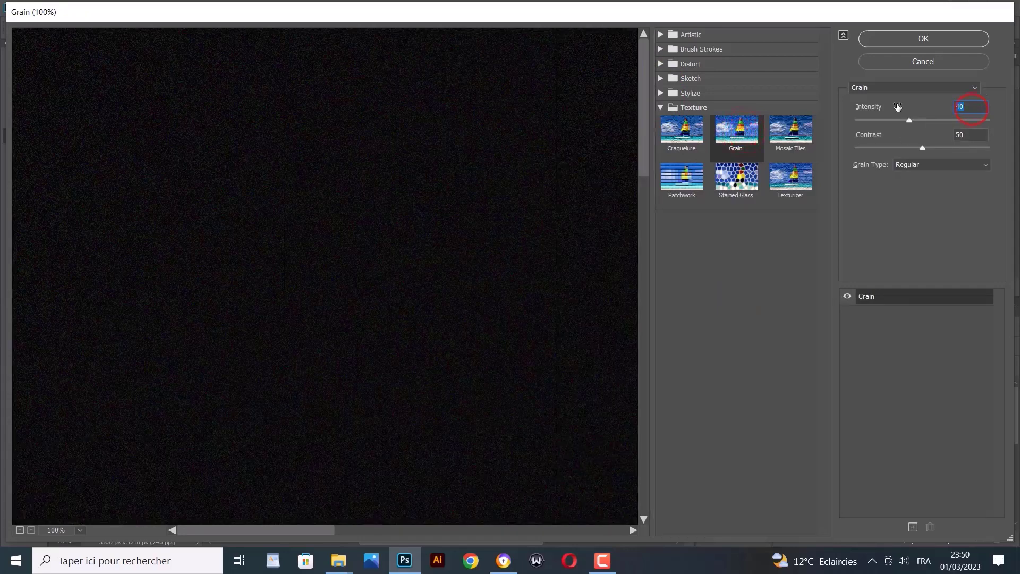
pyautogui.write('67')
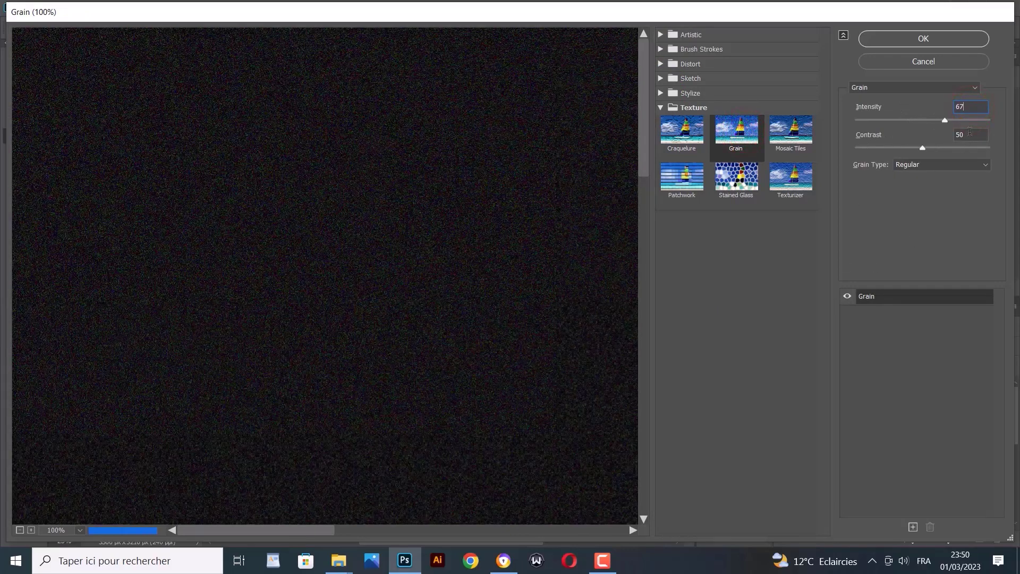
pyautogui.moveTo(970, 134); pyautogui.dragTo(942, 143)
pyautogui.write('70.')
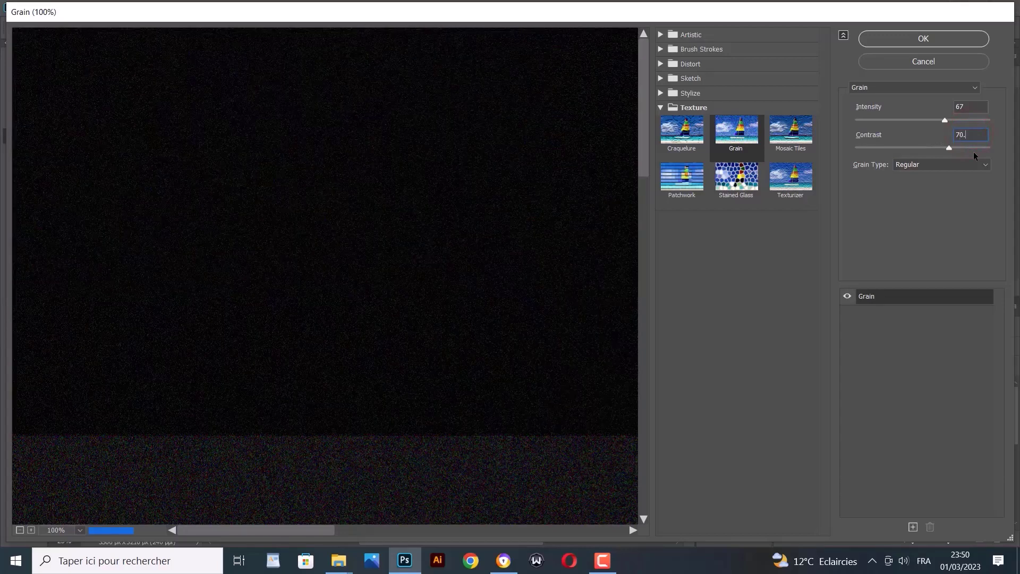
pyautogui.click(910, 40)
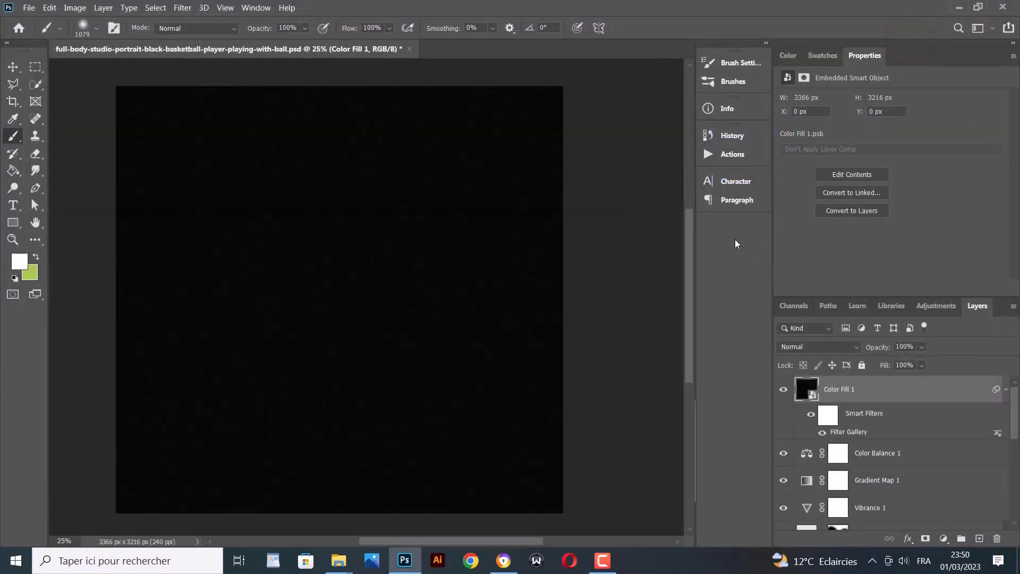
# Switch the Color Fill 1 grain layer to Screen blend mode, toggling its visibility twice to compare
pyautogui.click(822, 348)
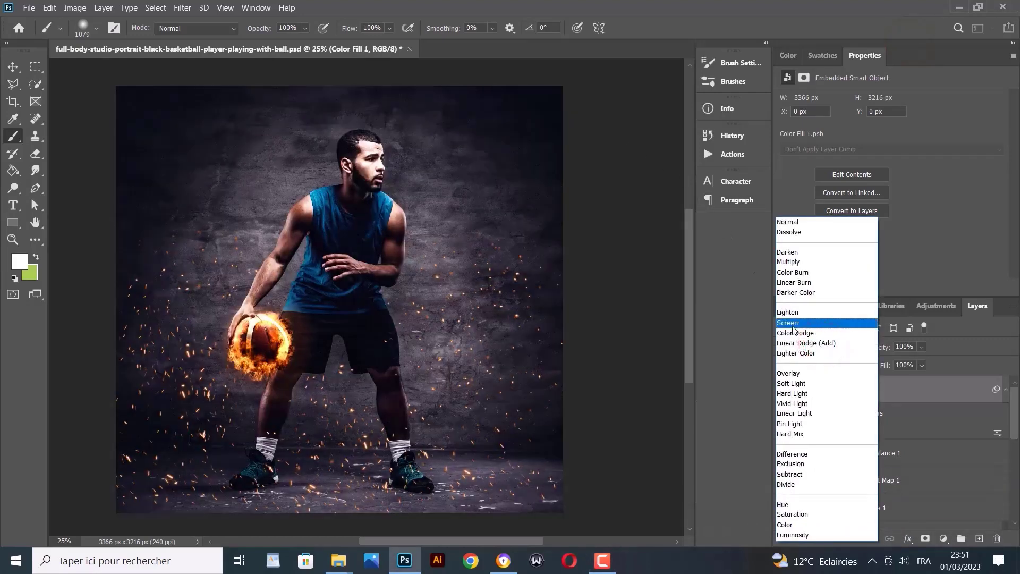
pyautogui.click(794, 325)
pyautogui.click(782, 392)
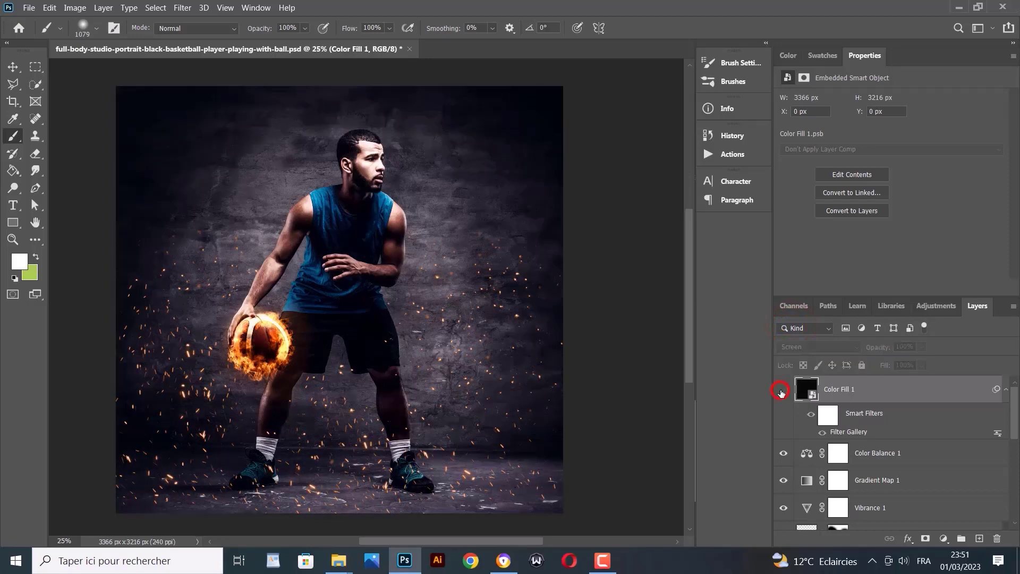
pyautogui.click(781, 392)
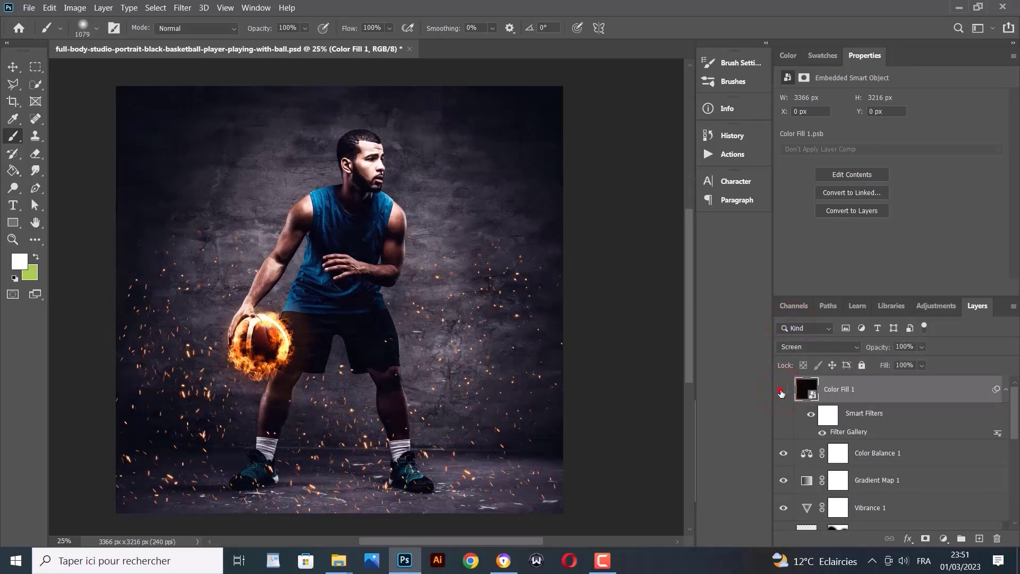
pyautogui.click(781, 392)
pyautogui.click(781, 392)
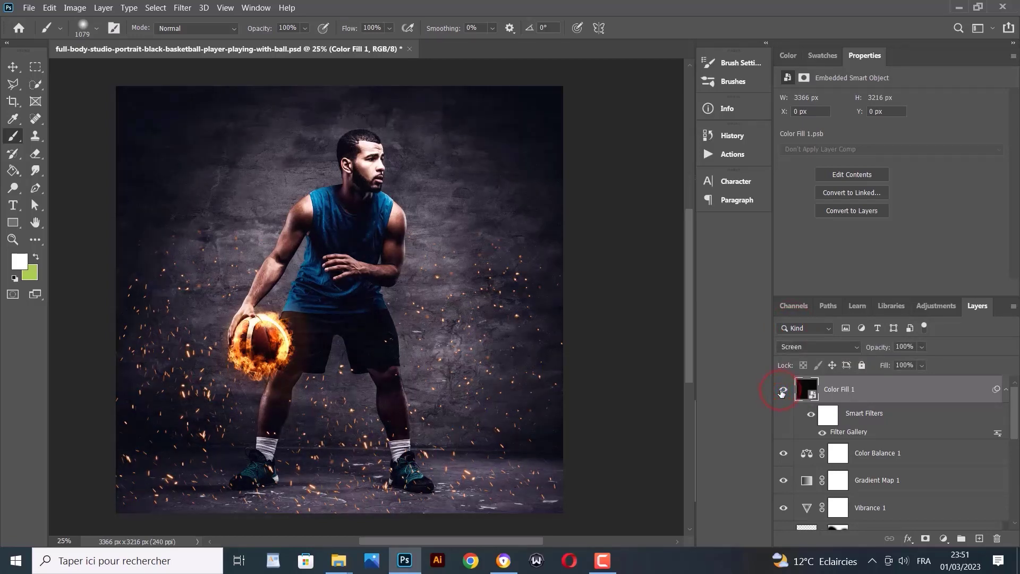